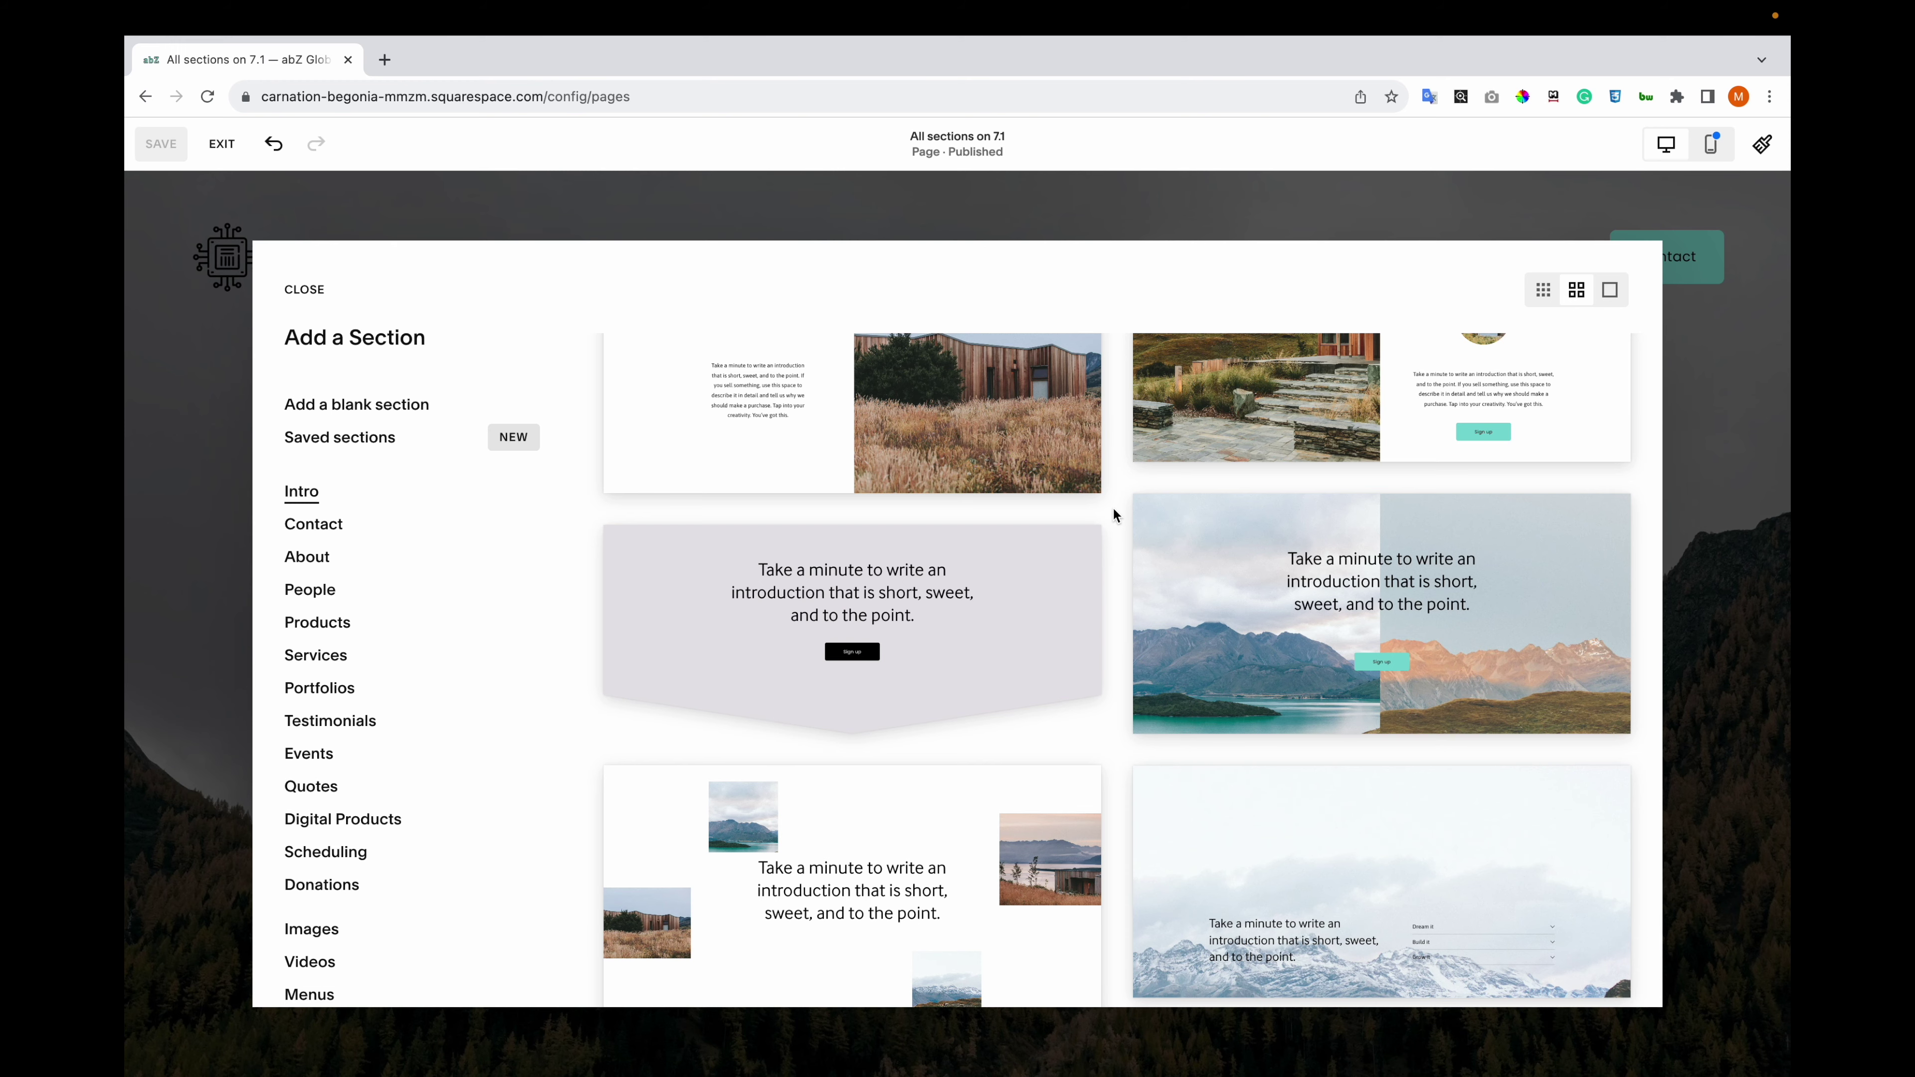
- Examine the Intro section templates available for the page
{"action": "scroll", "coordinate": [1114, 515], "scroll_direction": "down", "scroll_amount": 6}
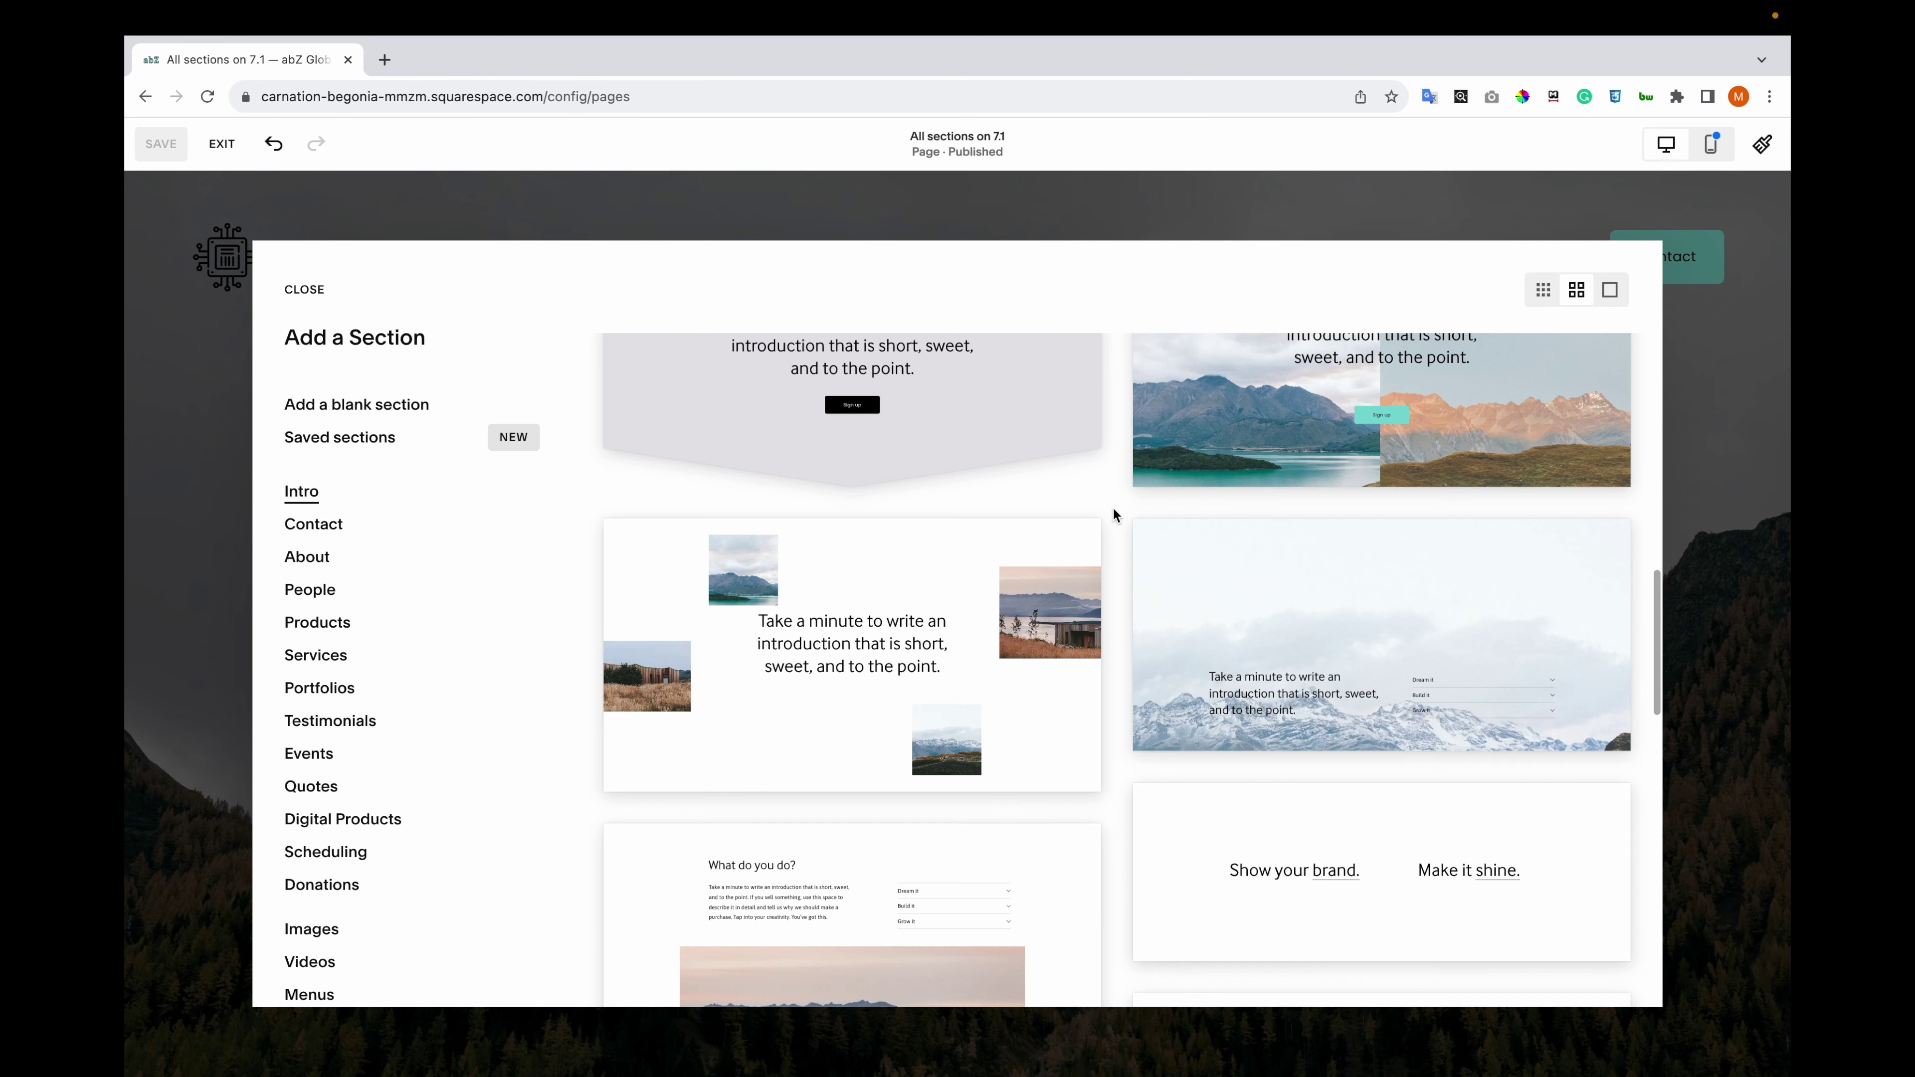
{"action": "scroll", "coordinate": [1113, 515], "scroll_direction": "up", "scroll_amount": 1}
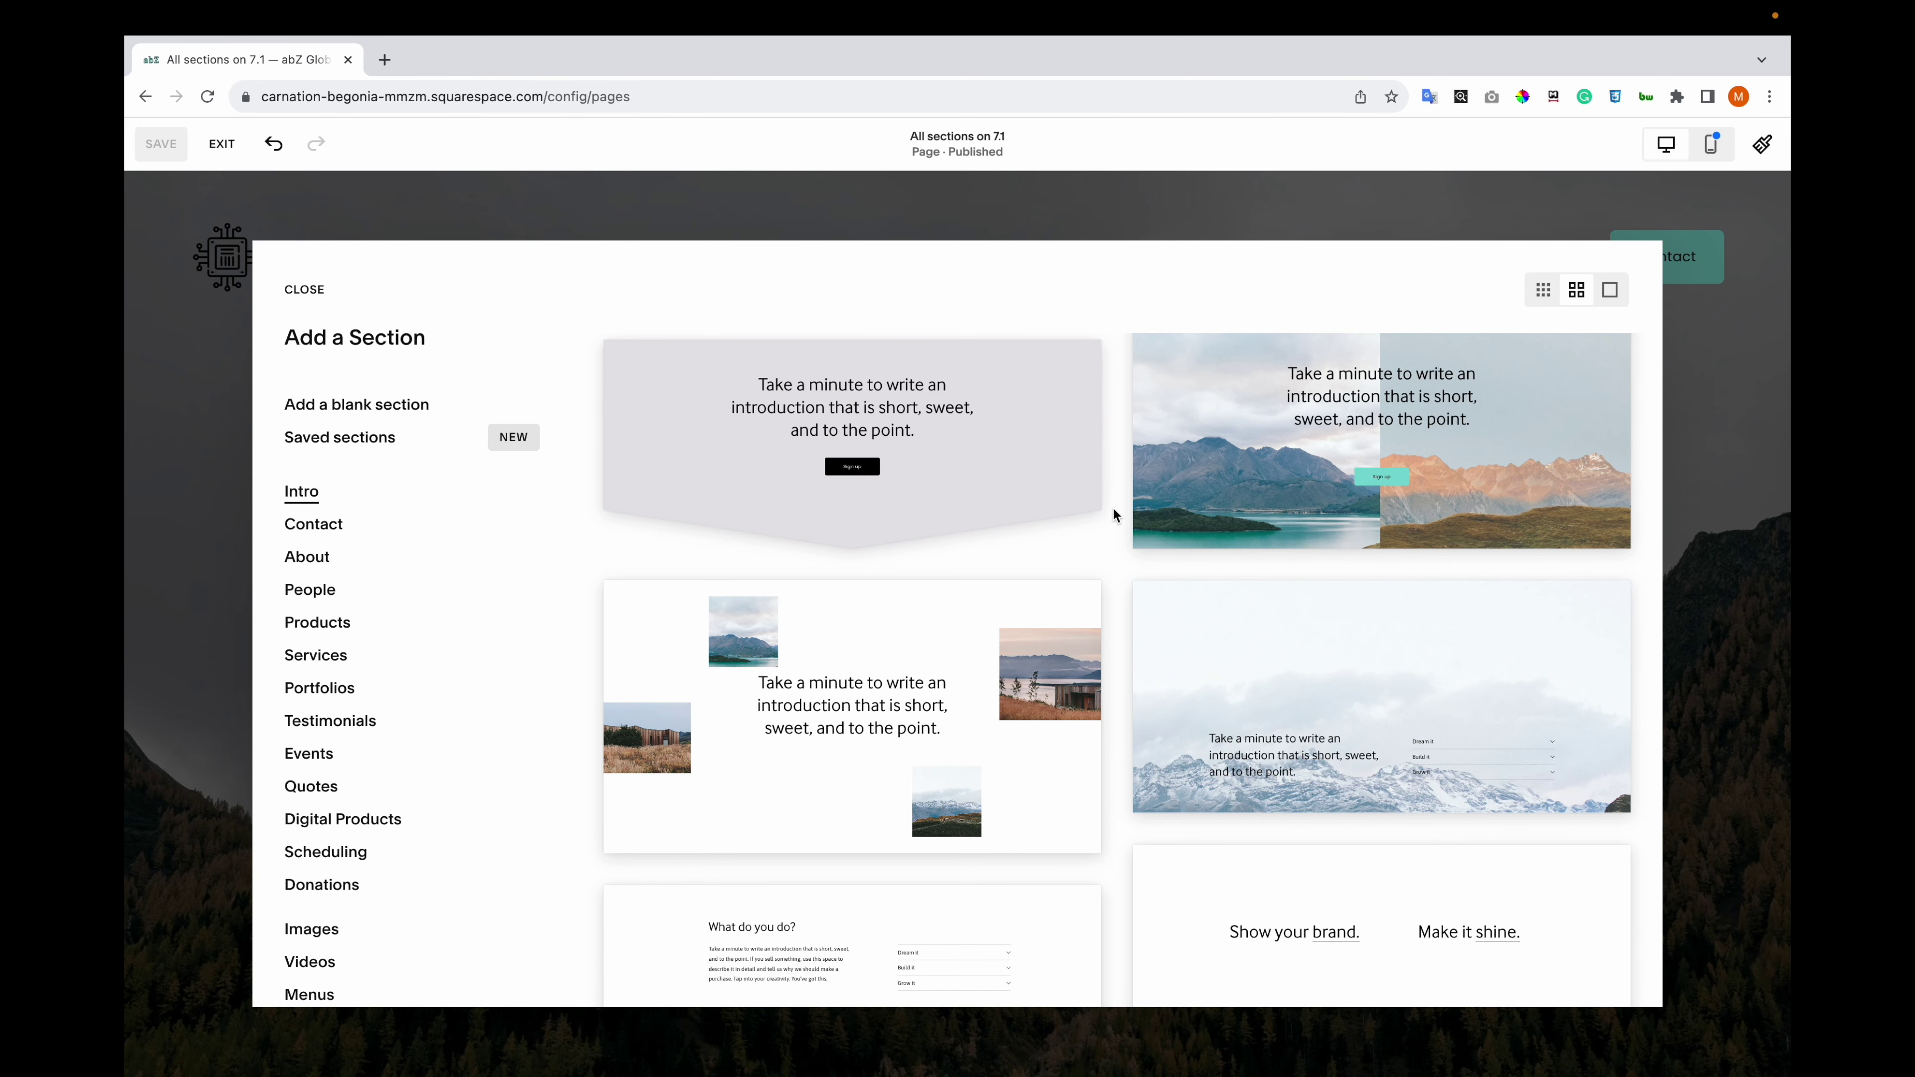
{"action": "scroll", "coordinate": [1113, 515], "scroll_direction": "down", "scroll_amount": 5}
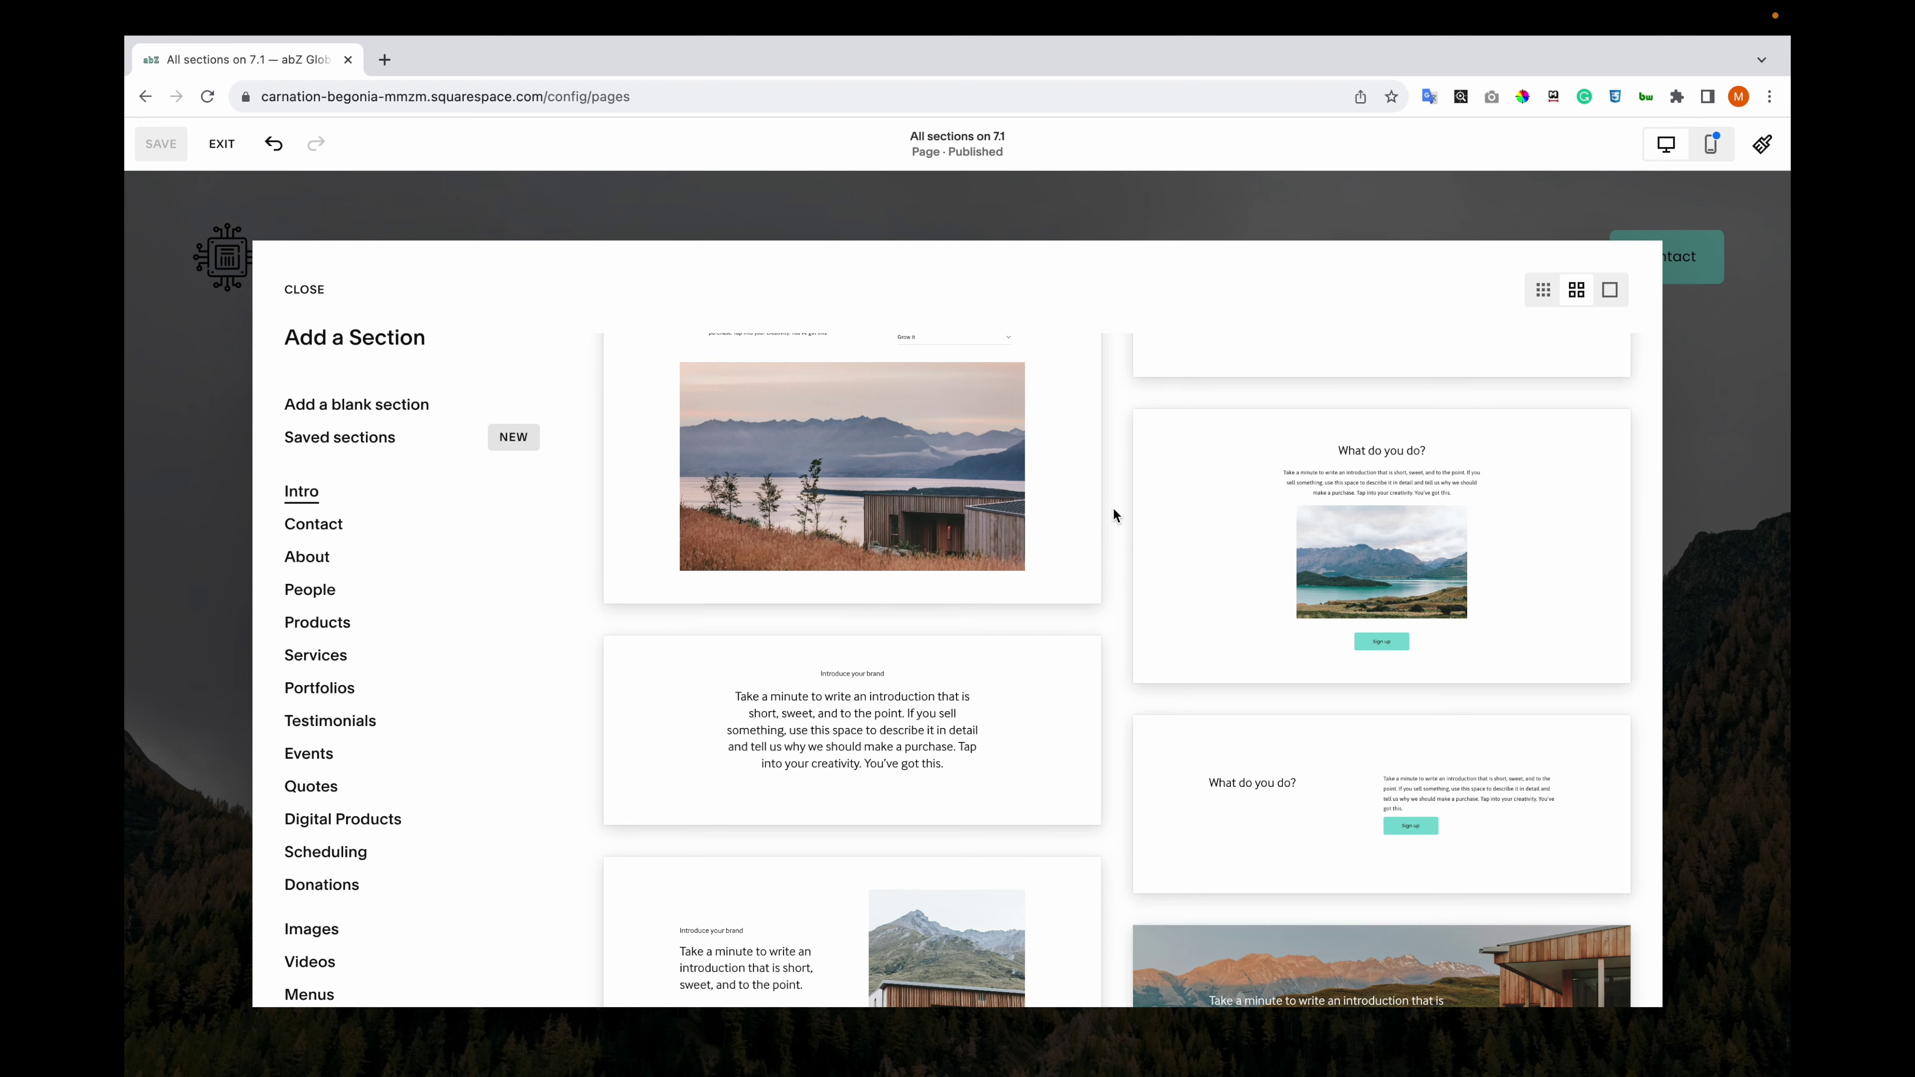
{"action": "scroll", "coordinate": [1113, 515], "scroll_direction": "down", "scroll_amount": 3}
{"action": "scroll", "coordinate": [1113, 515], "scroll_direction": "down", "scroll_amount": 10}
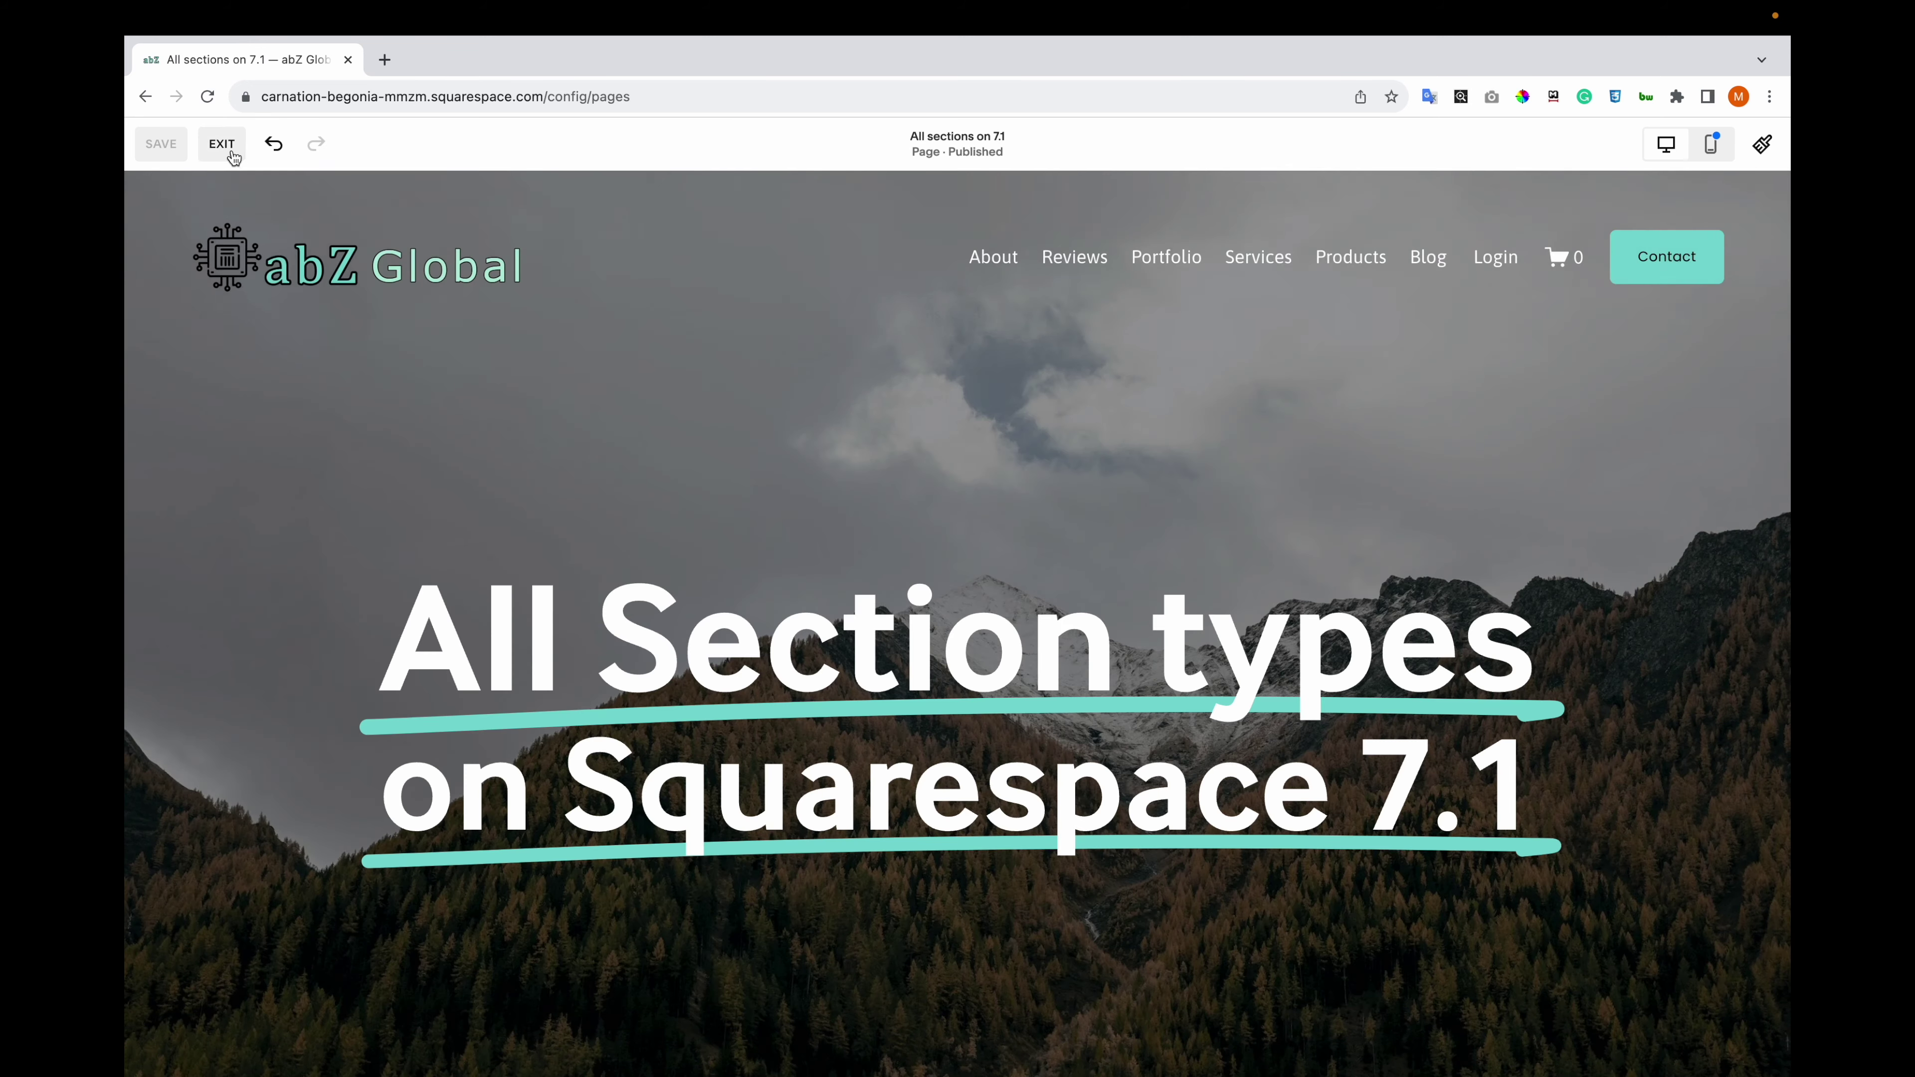
- Exit the page editor and review the page types and layouts that can be added under Not Linked
{"action": "left_click", "coordinate": [221, 143]}
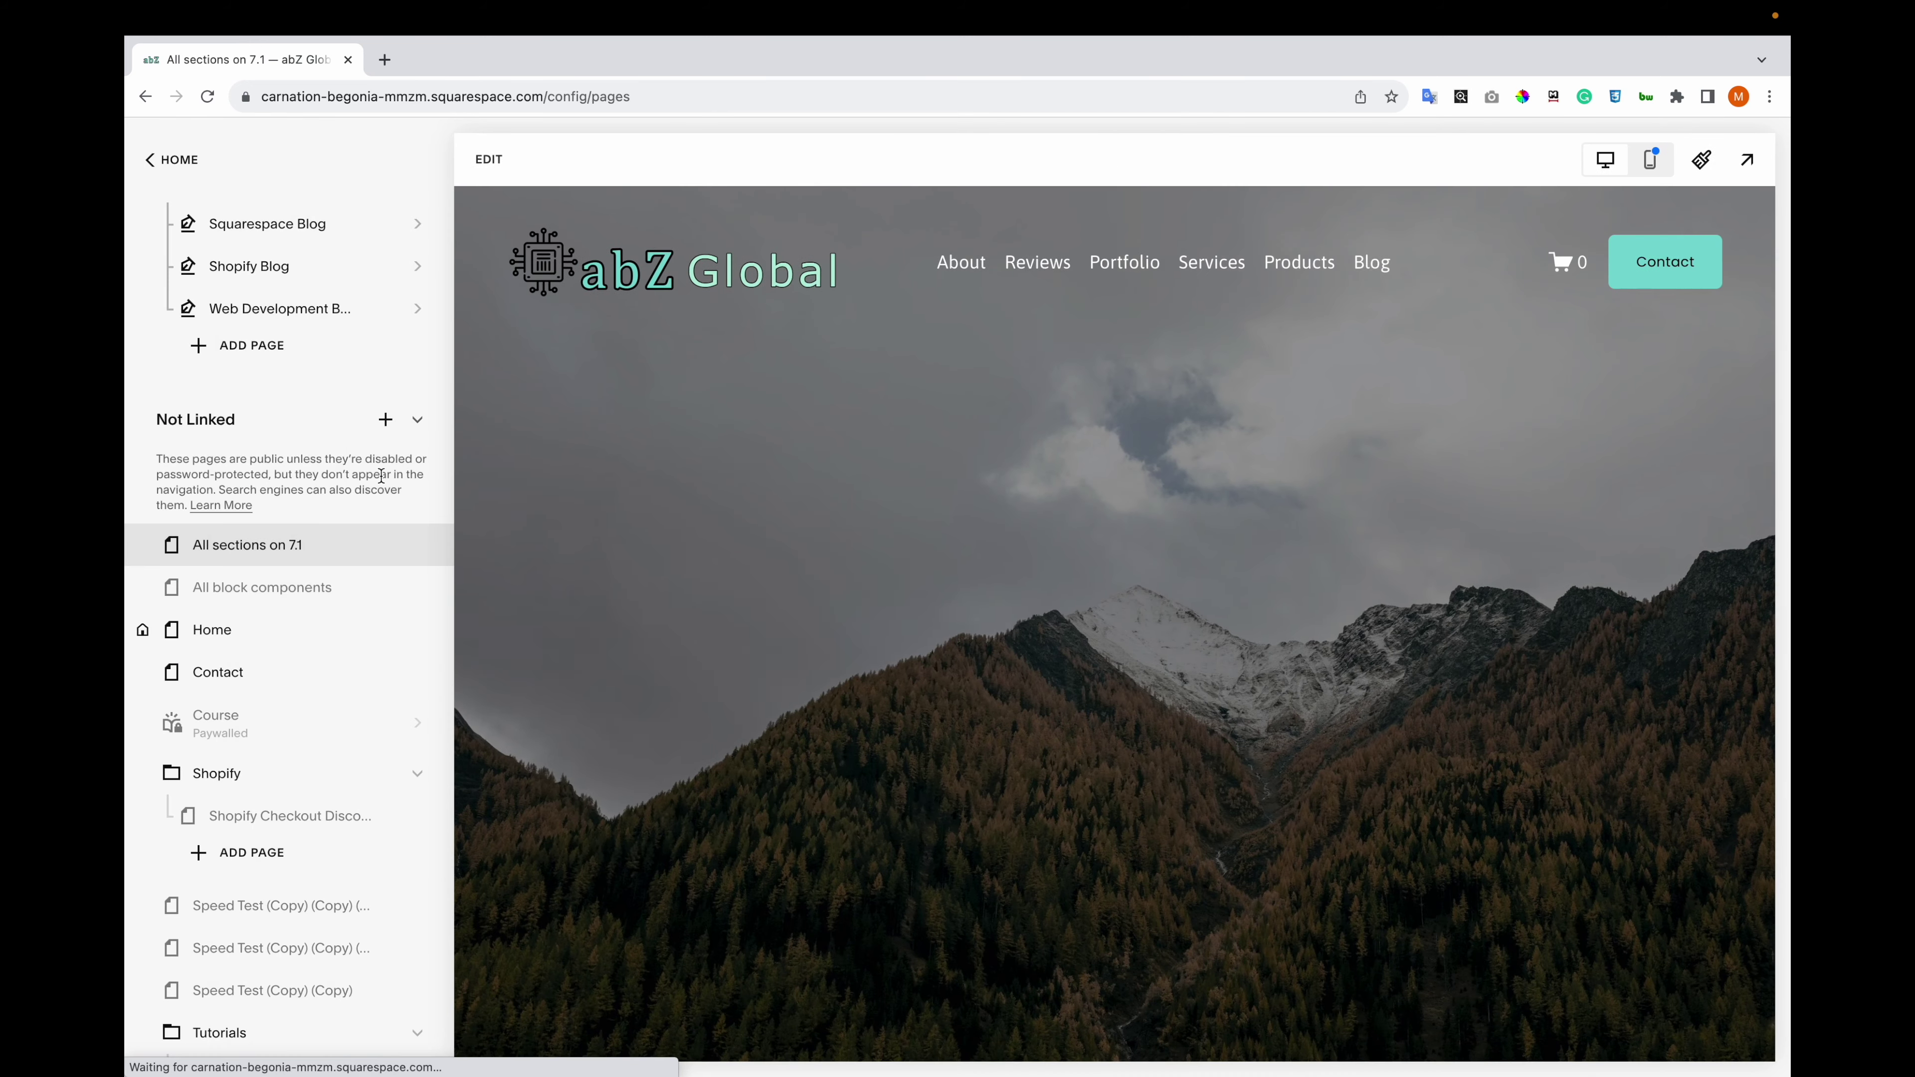
{"action": "left_click", "coordinate": [385, 419]}
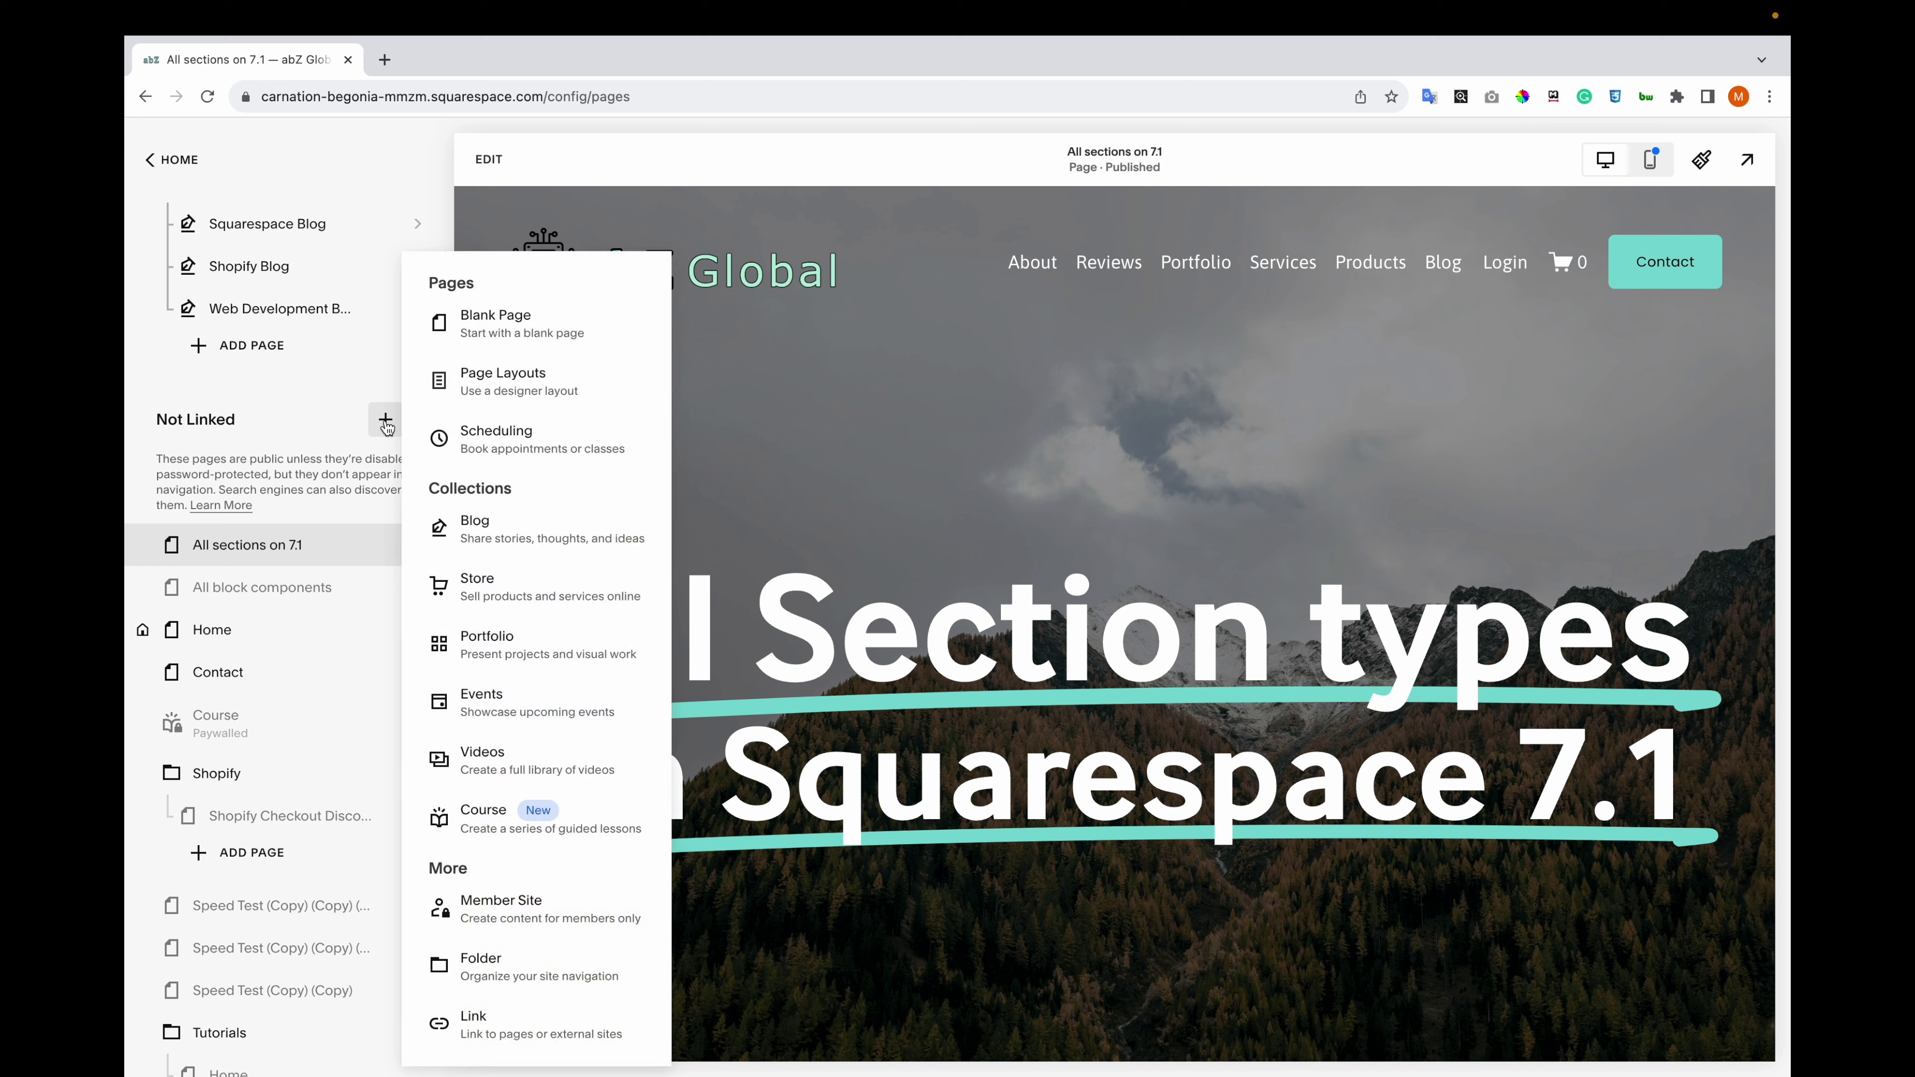
{"action": "left_click", "coordinate": [527, 385]}
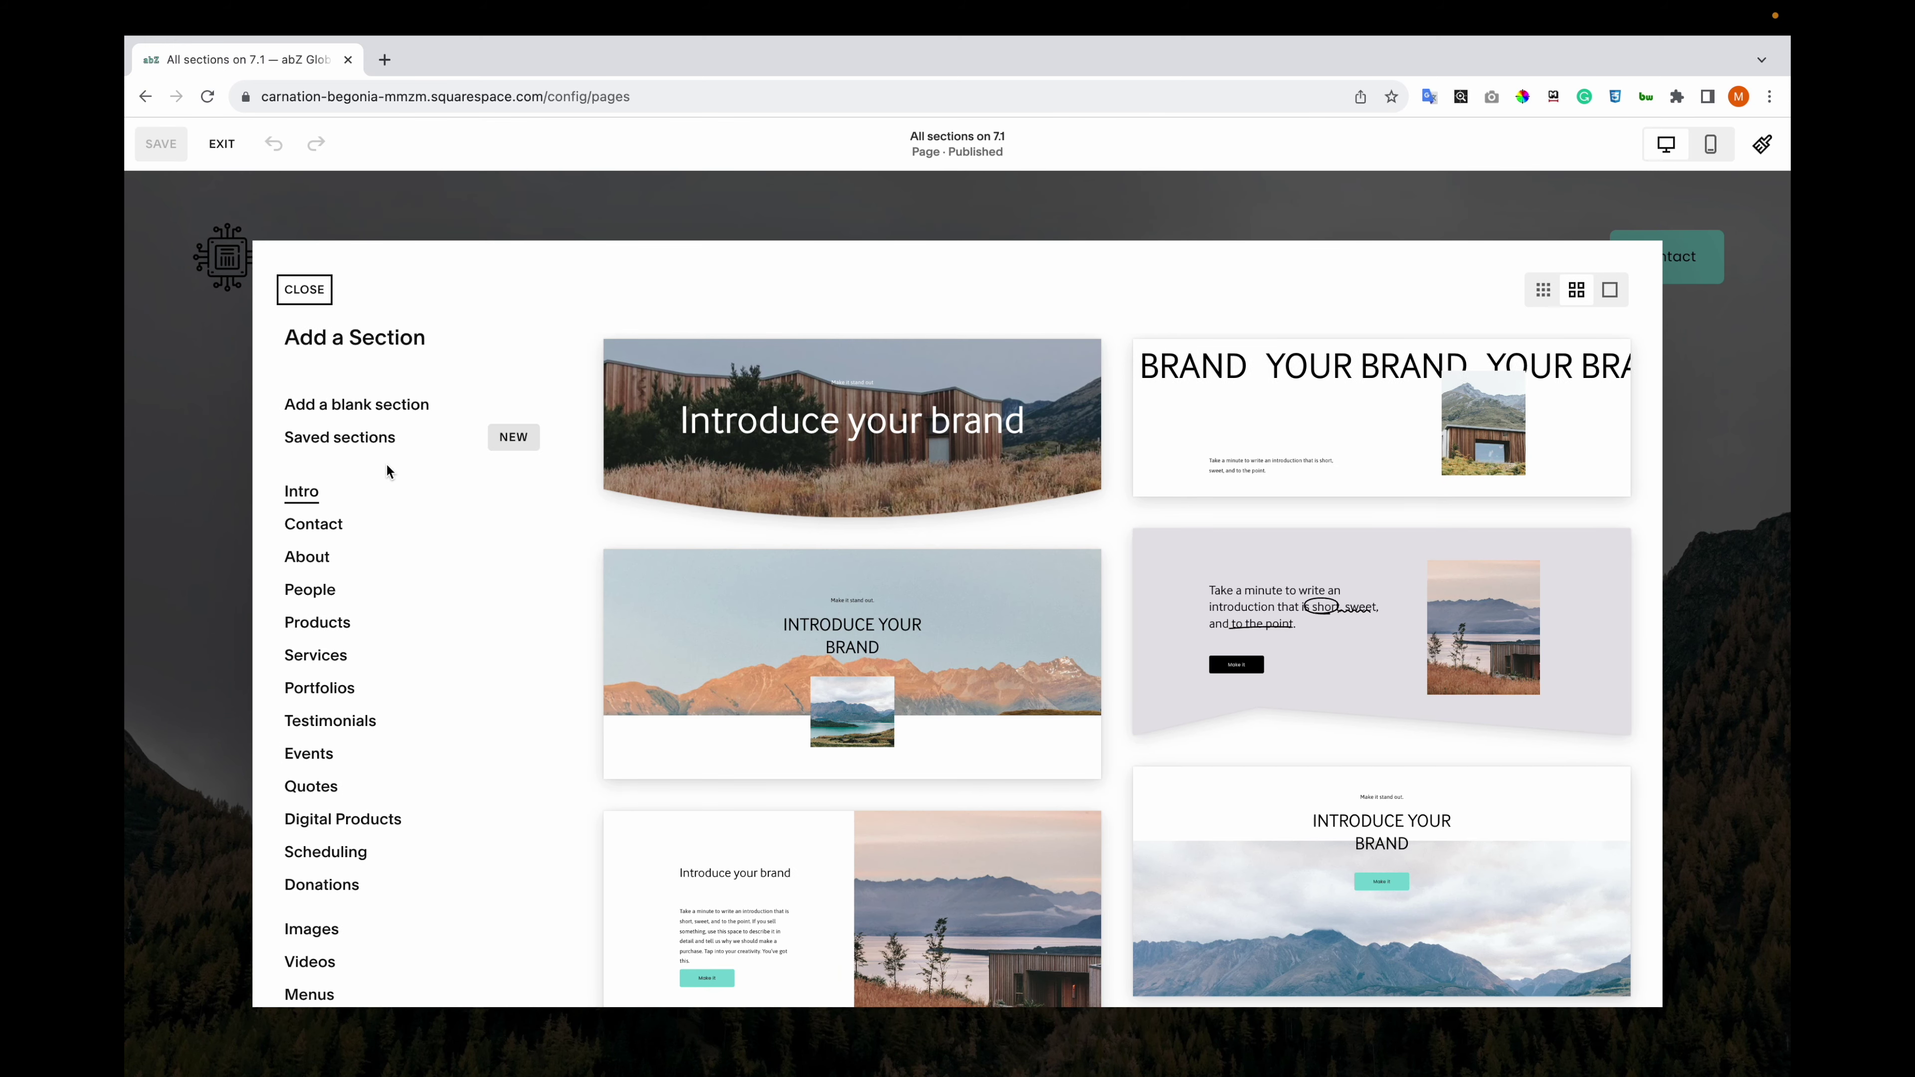
- Insert the Intro slideshow section with the snowy mountain background, navigation arrows and black Sign up button
{"action": "scroll", "coordinate": [1116, 532], "scroll_direction": "down", "scroll_amount": 10}
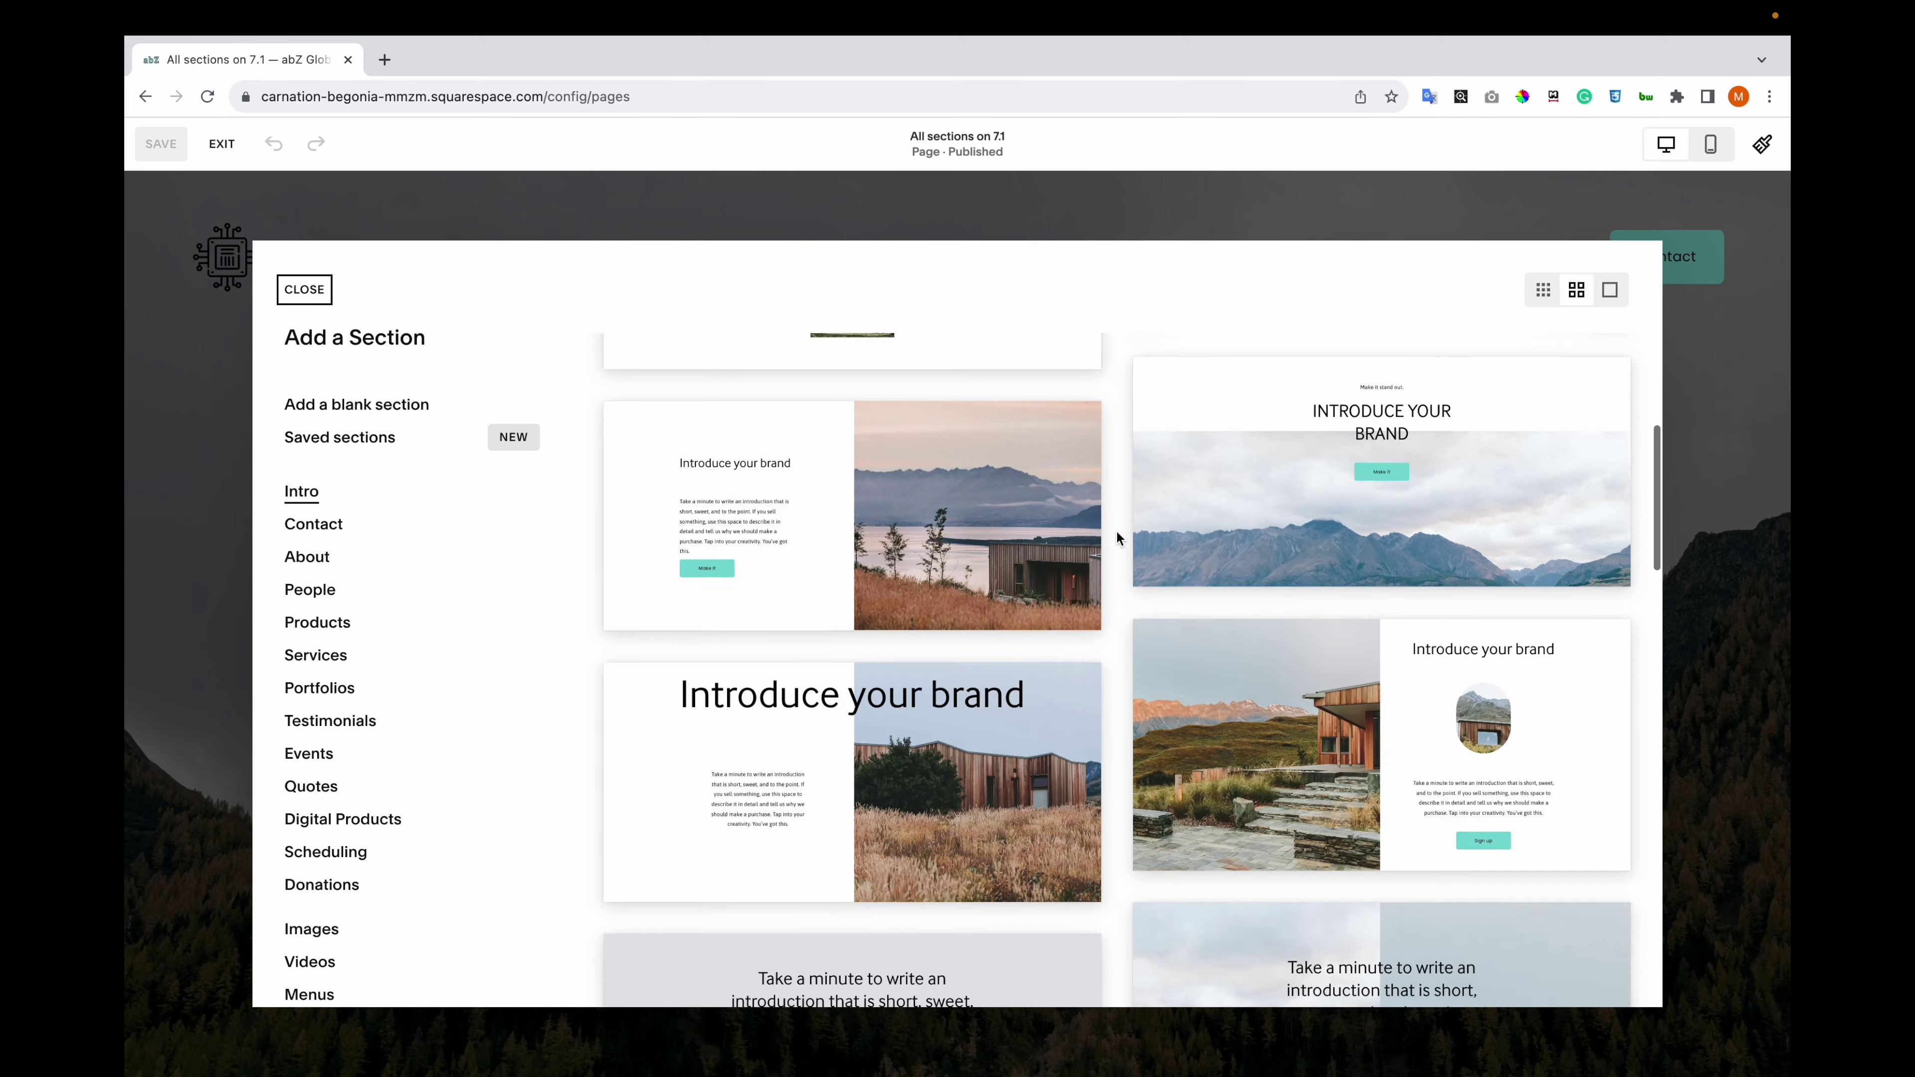
{"action": "scroll", "coordinate": [1117, 532], "scroll_direction": "down", "scroll_amount": 10}
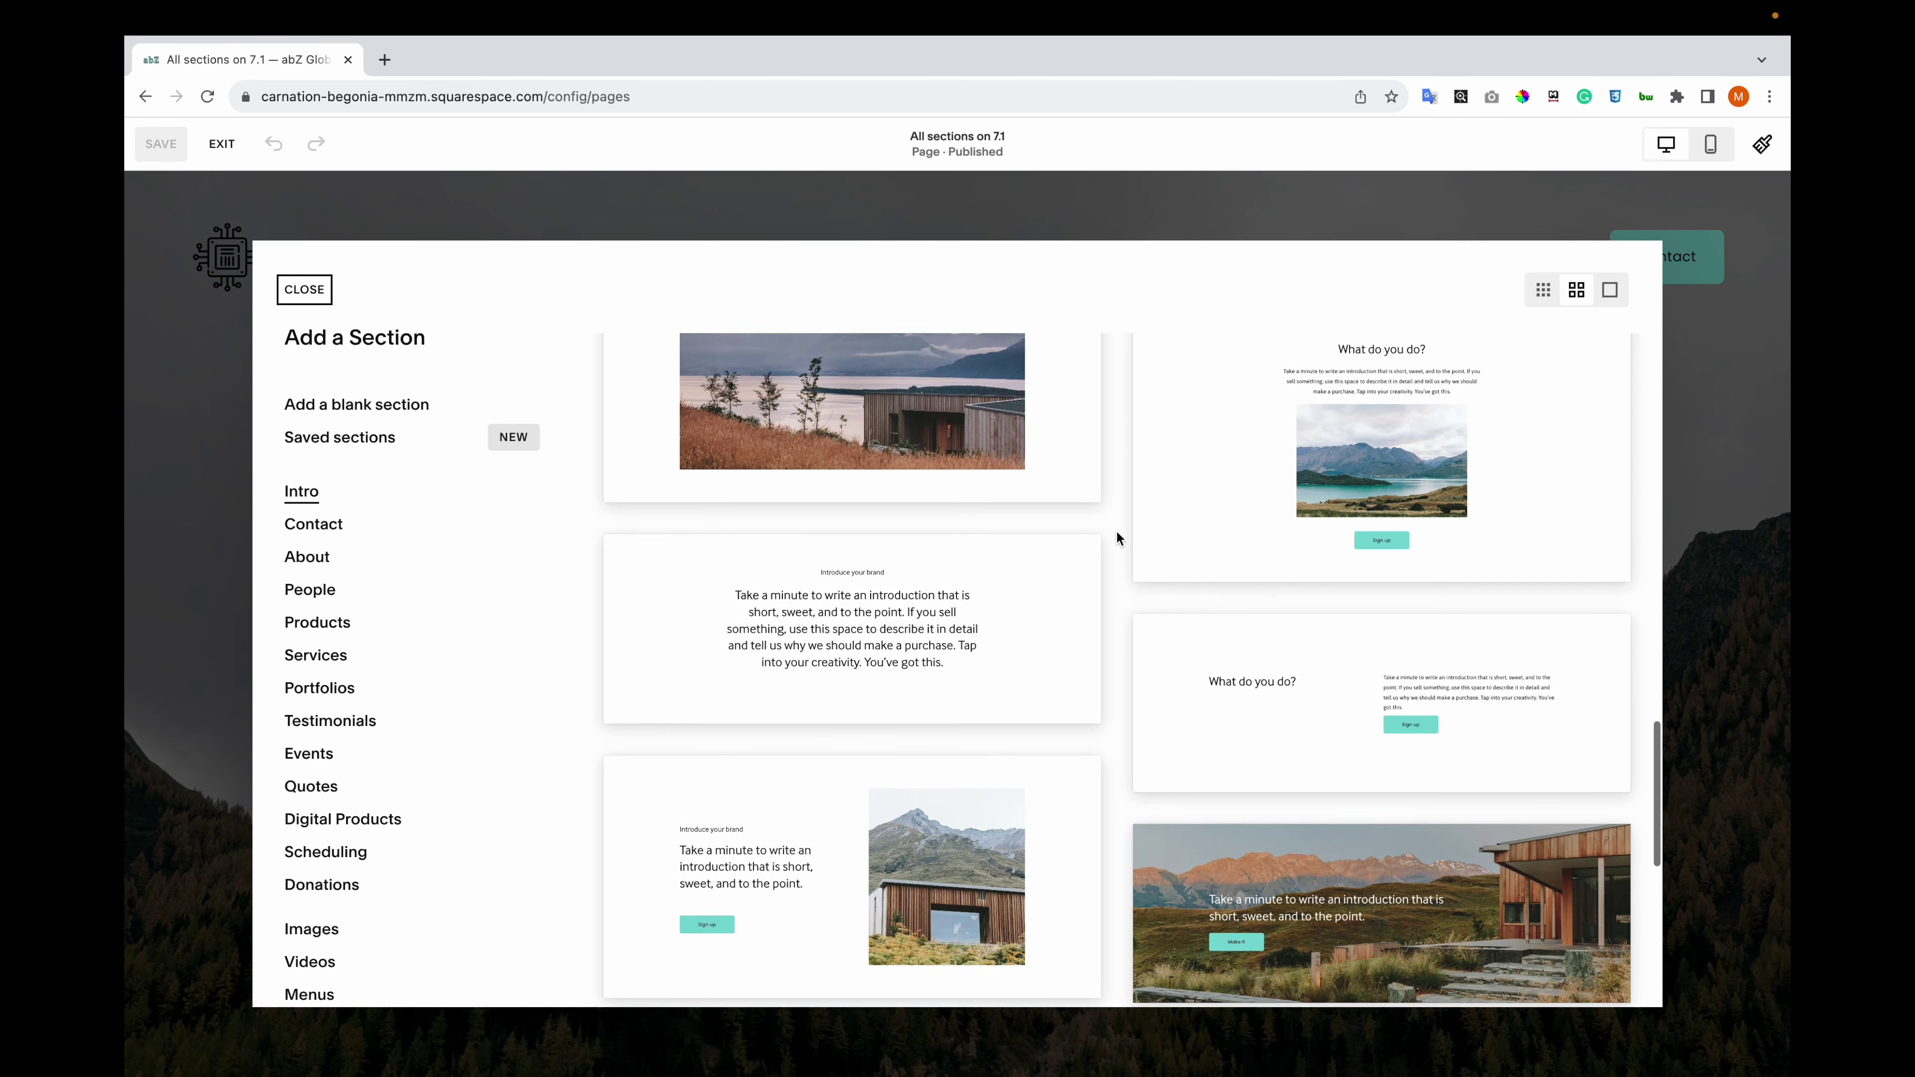
{"action": "scroll", "coordinate": [1116, 532], "scroll_direction": "down", "scroll_amount": 10}
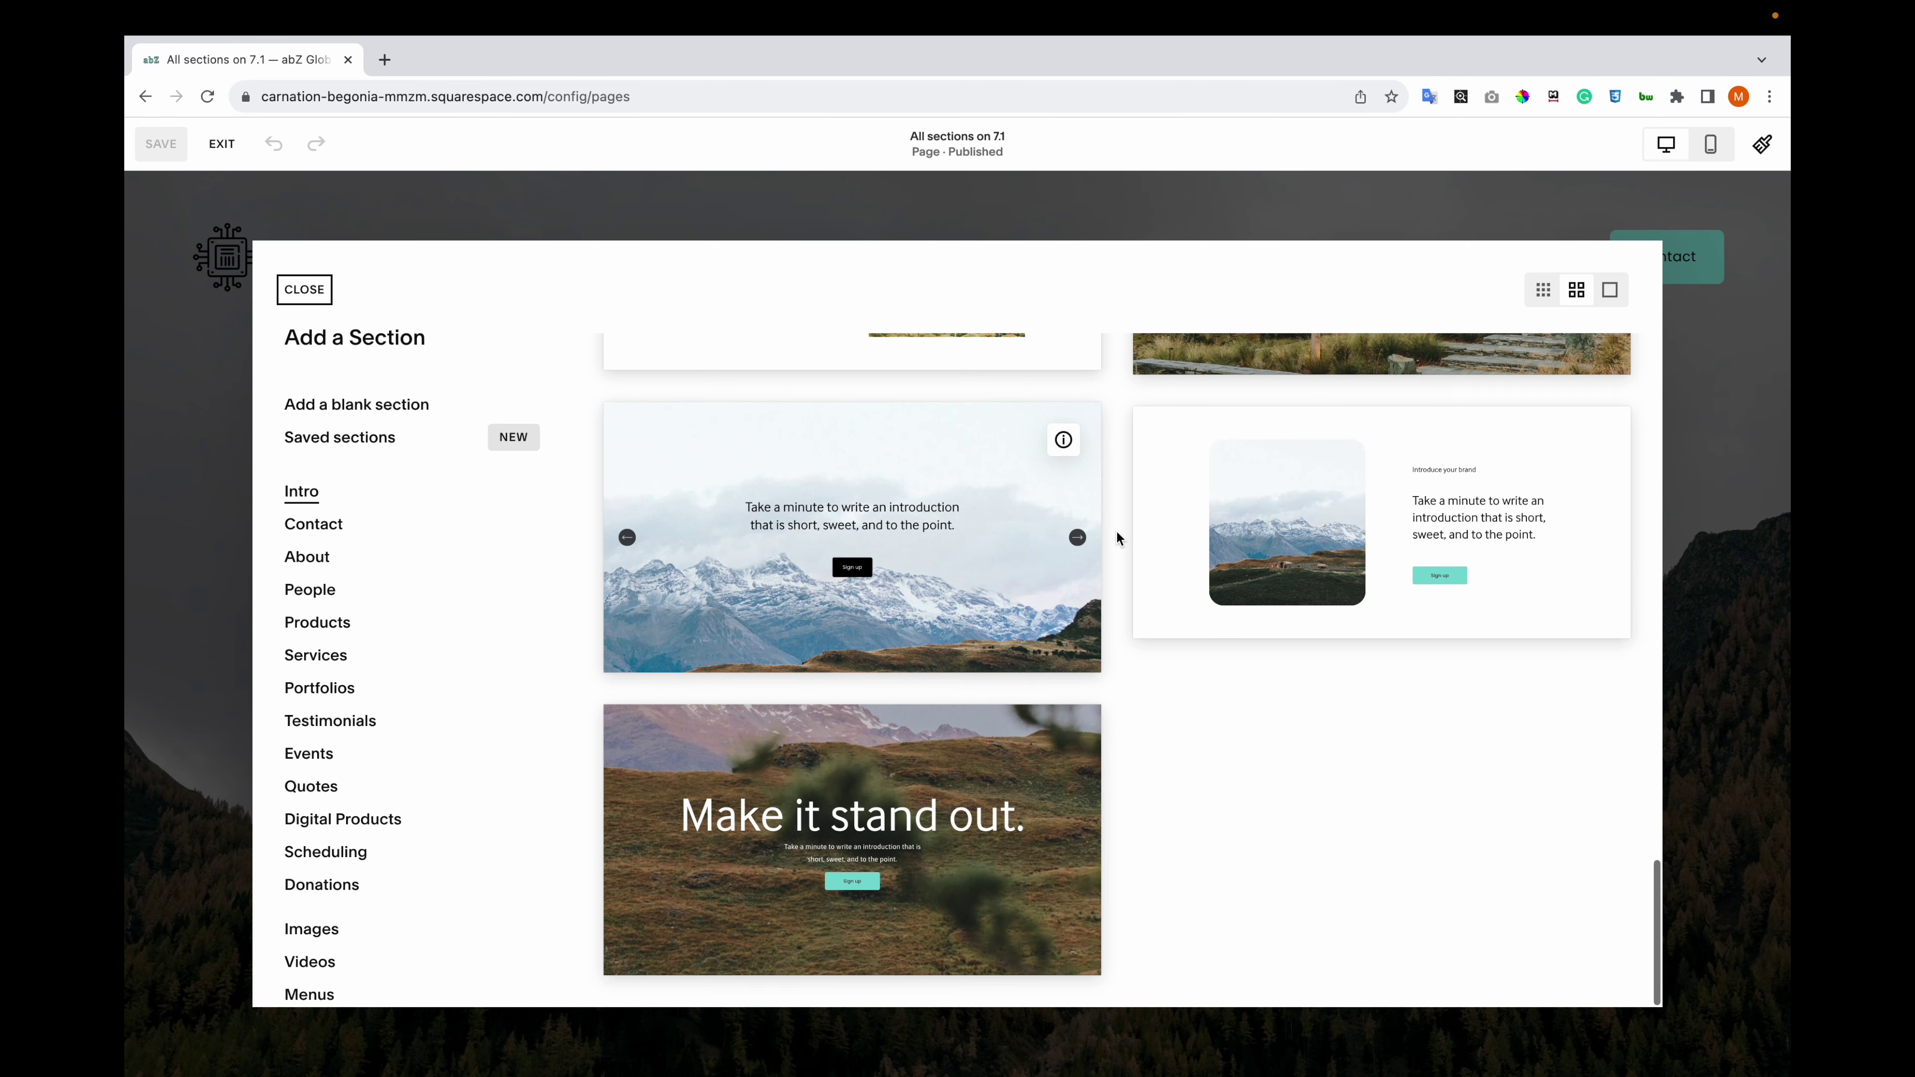
{"action": "left_click", "coordinate": [953, 547]}
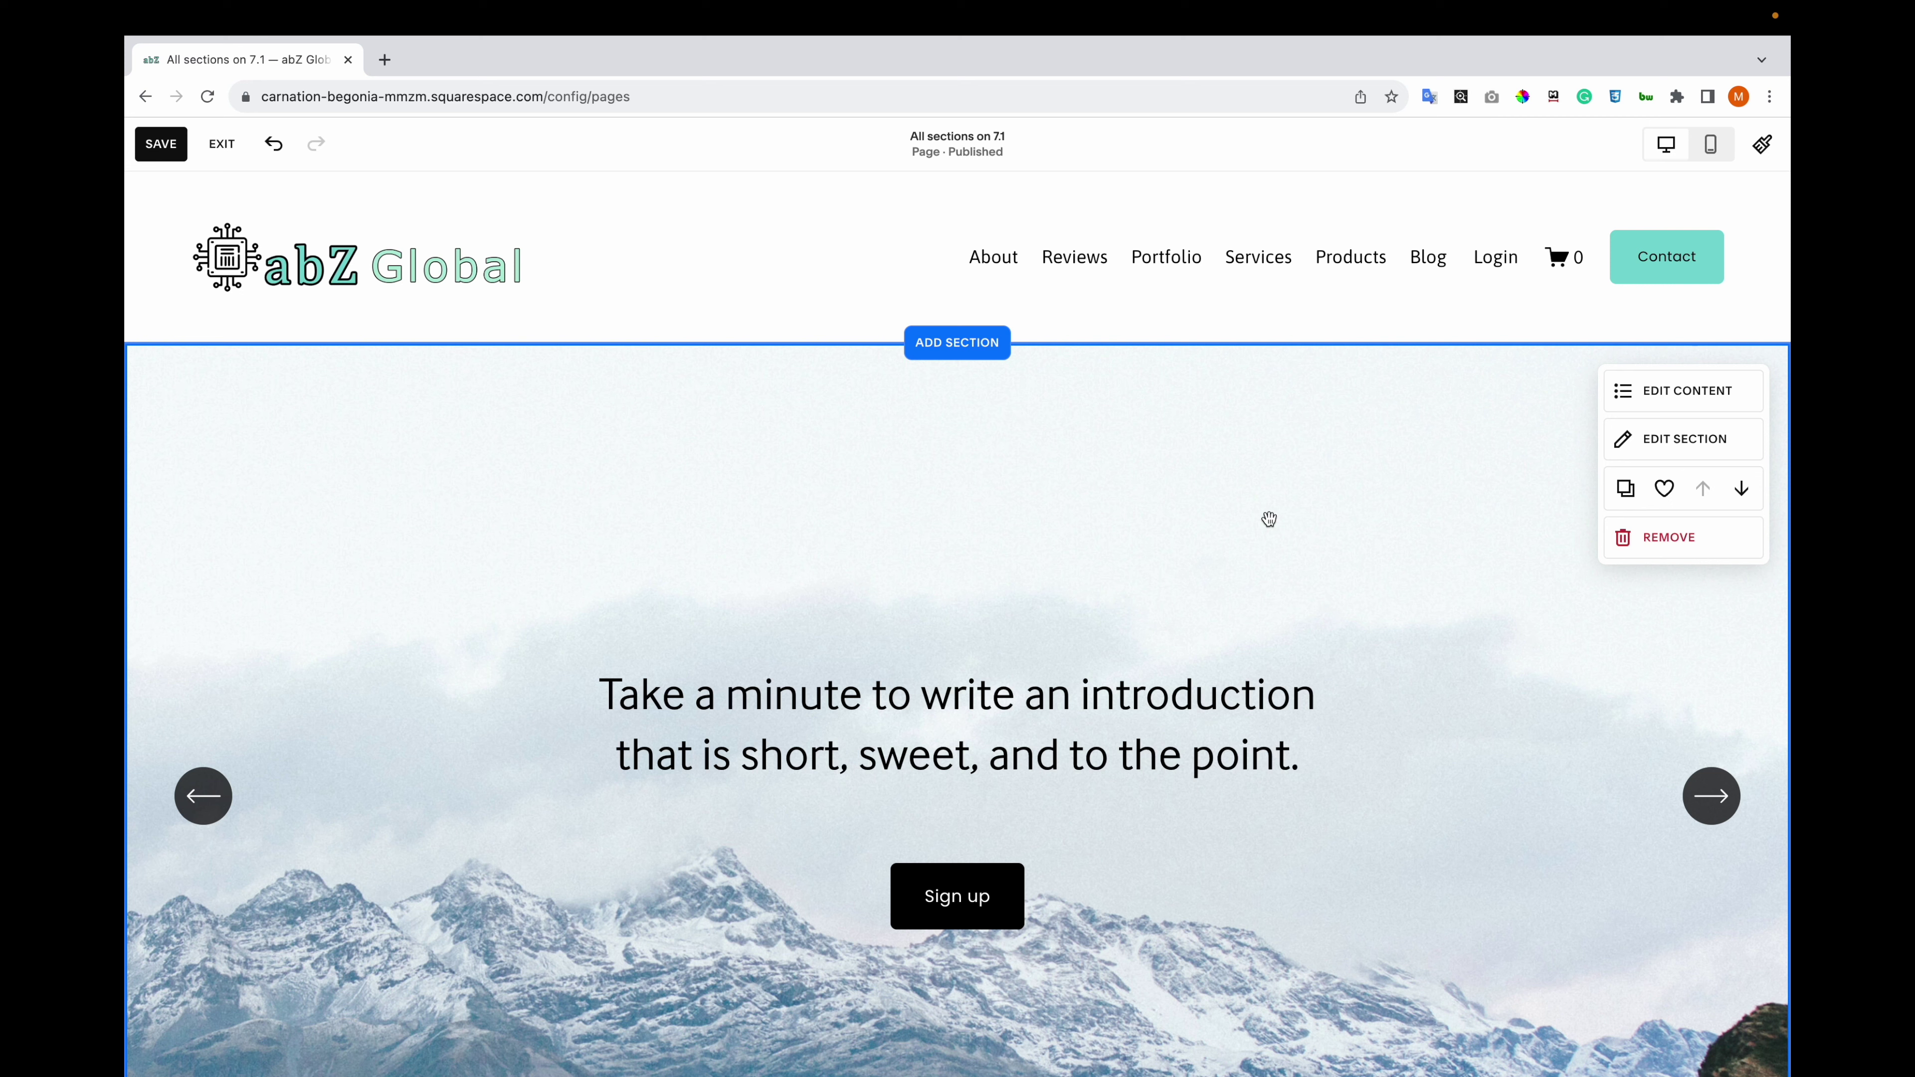
- Enable the section title, section button and item body in the slideshow, and hide the item images and titles
{"action": "left_click", "coordinate": [1664, 394]}
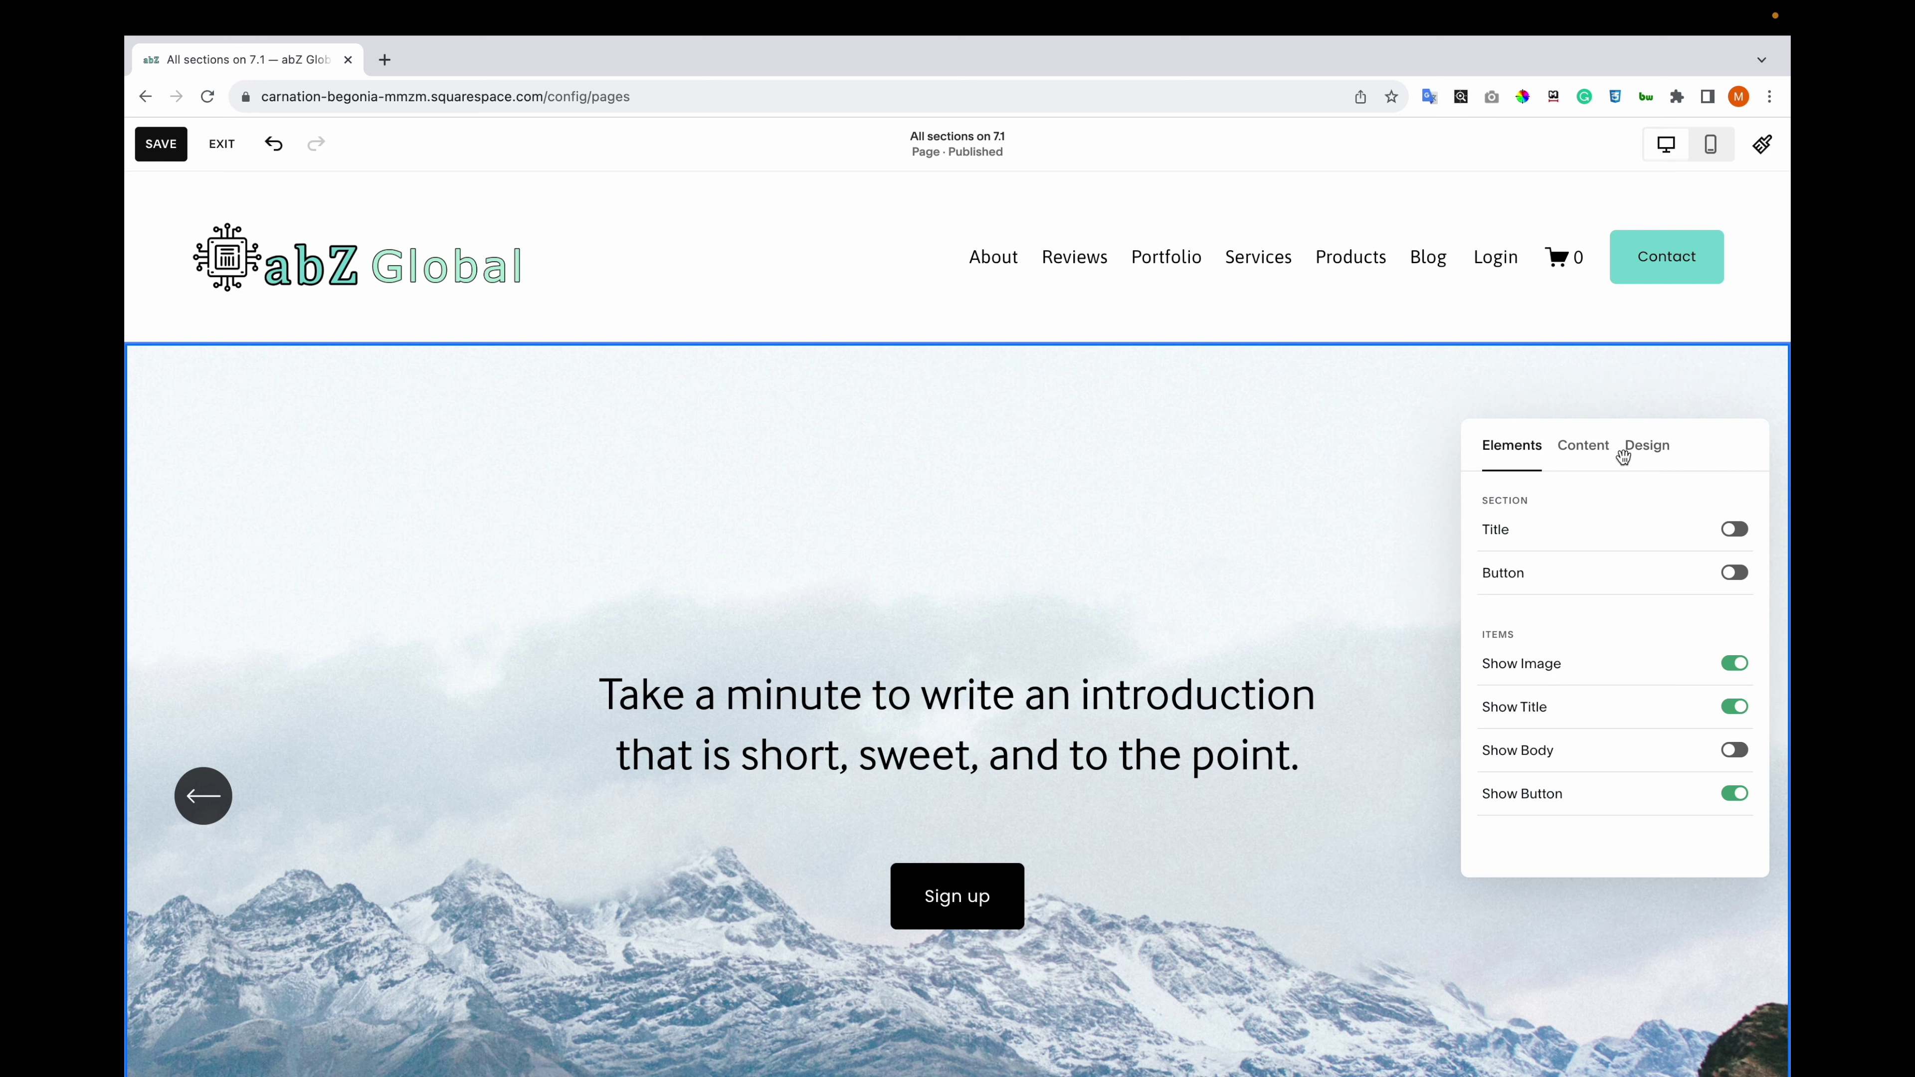
{"action": "left_click", "coordinate": [1582, 538]}
{"action": "left_click", "coordinate": [1585, 577]}
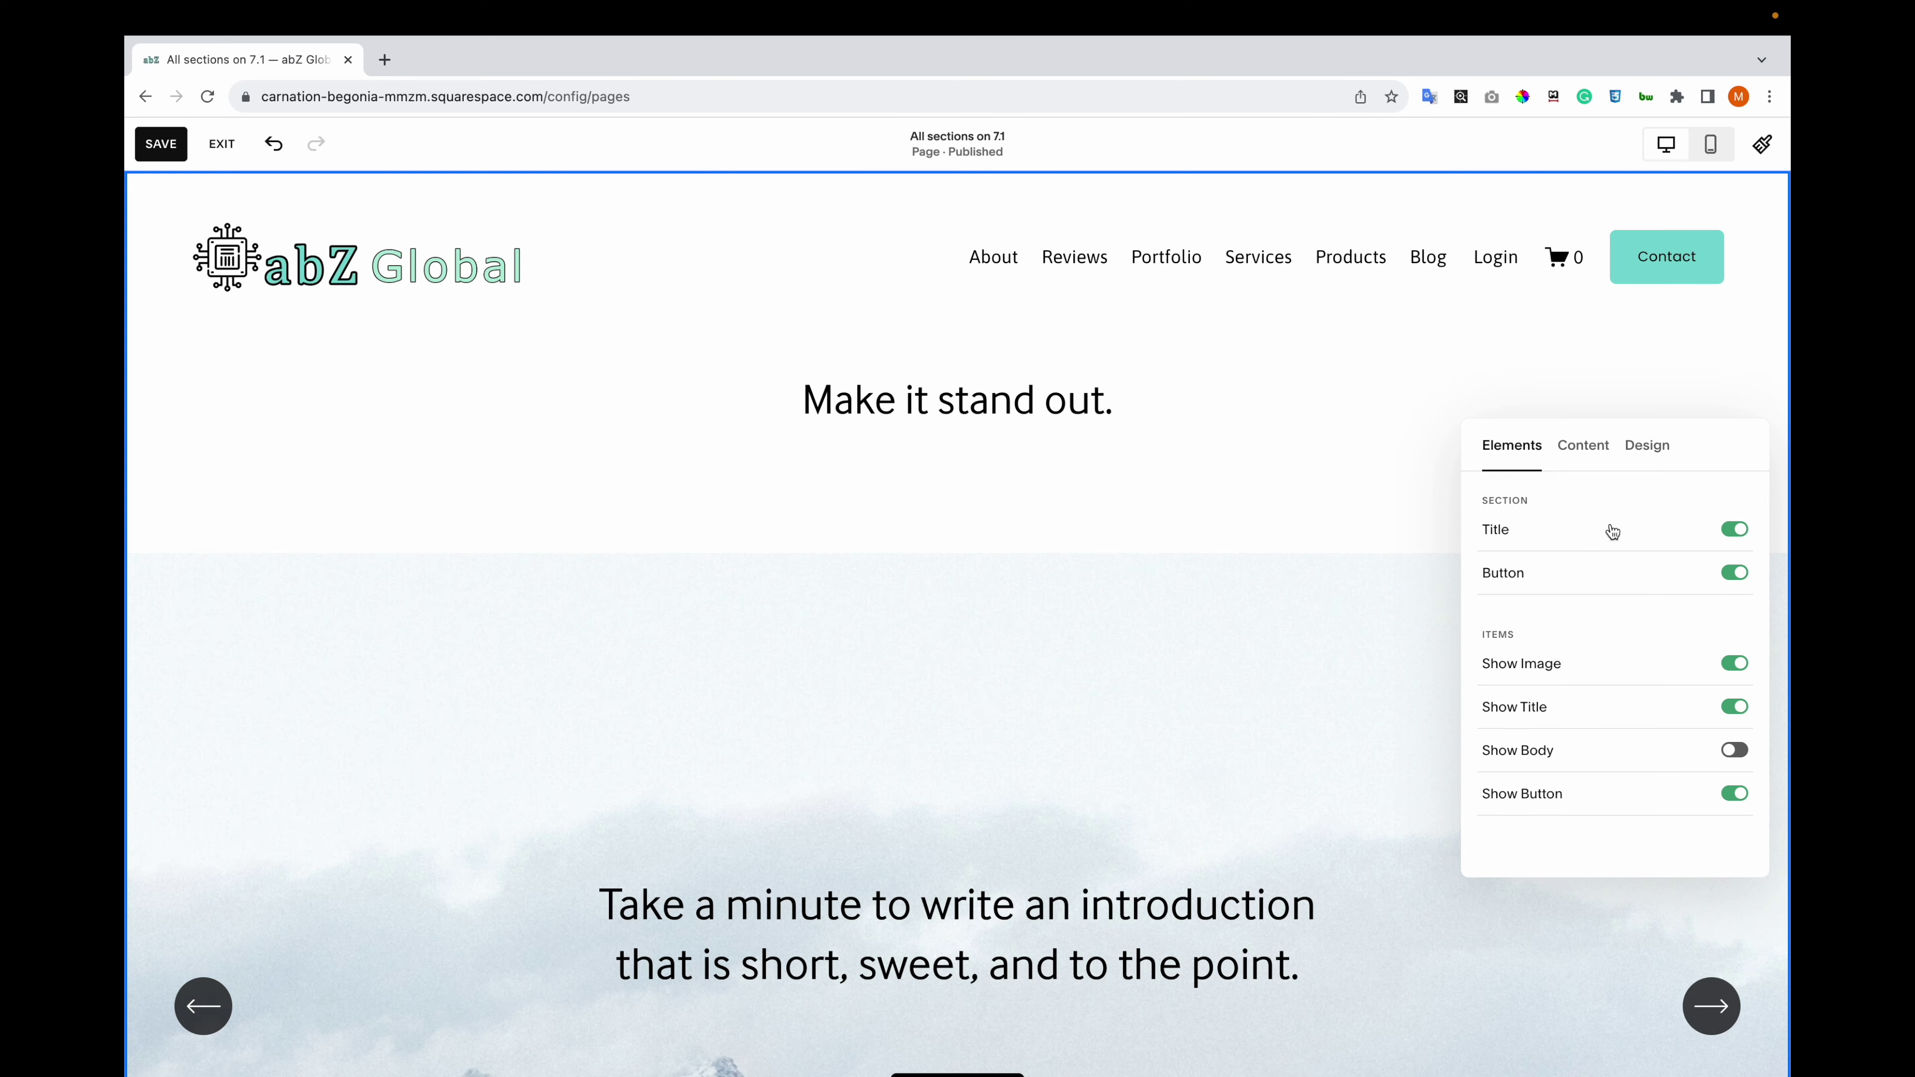
{"action": "left_click", "coordinate": [1606, 668]}
{"action": "left_click", "coordinate": [1604, 707]}
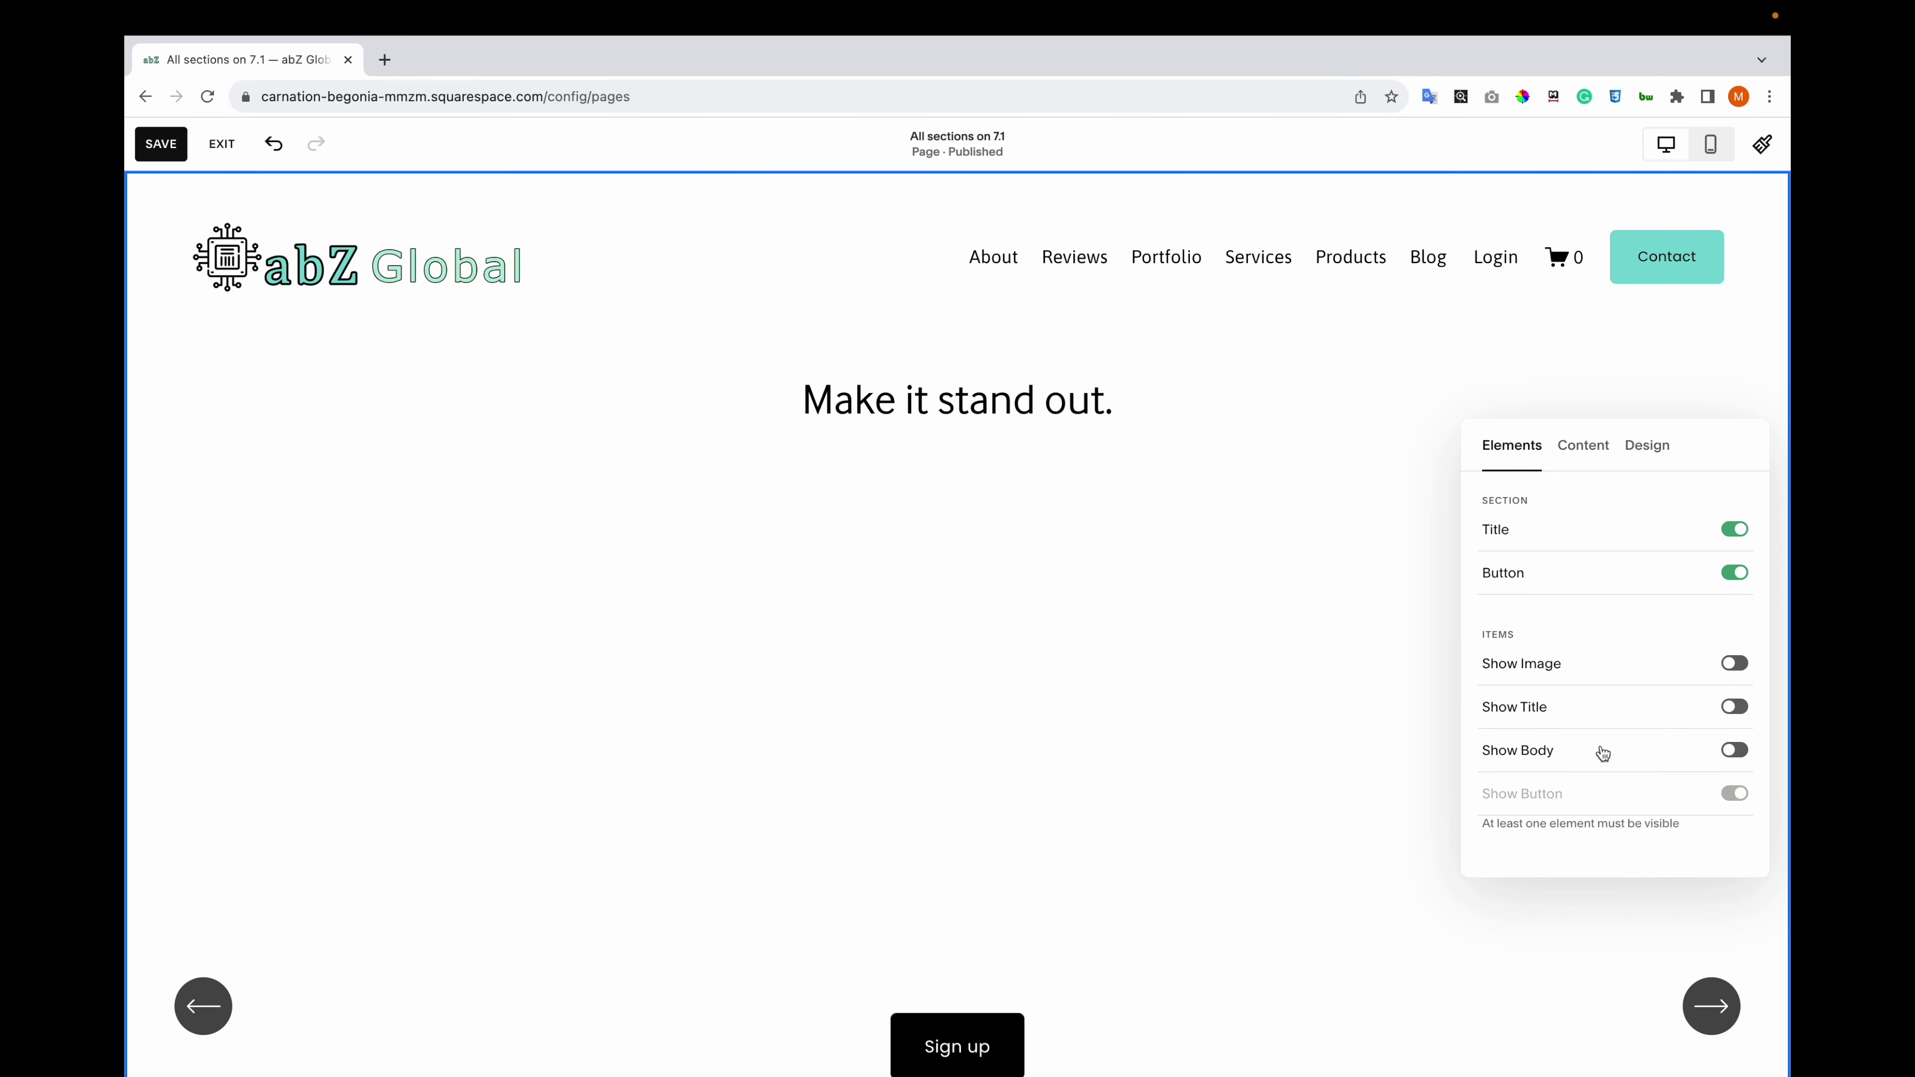
{"action": "left_click", "coordinate": [1603, 751]}
- Examine the content settings of the section button and of the first slideshow item
{"action": "left_click", "coordinate": [1584, 446]}
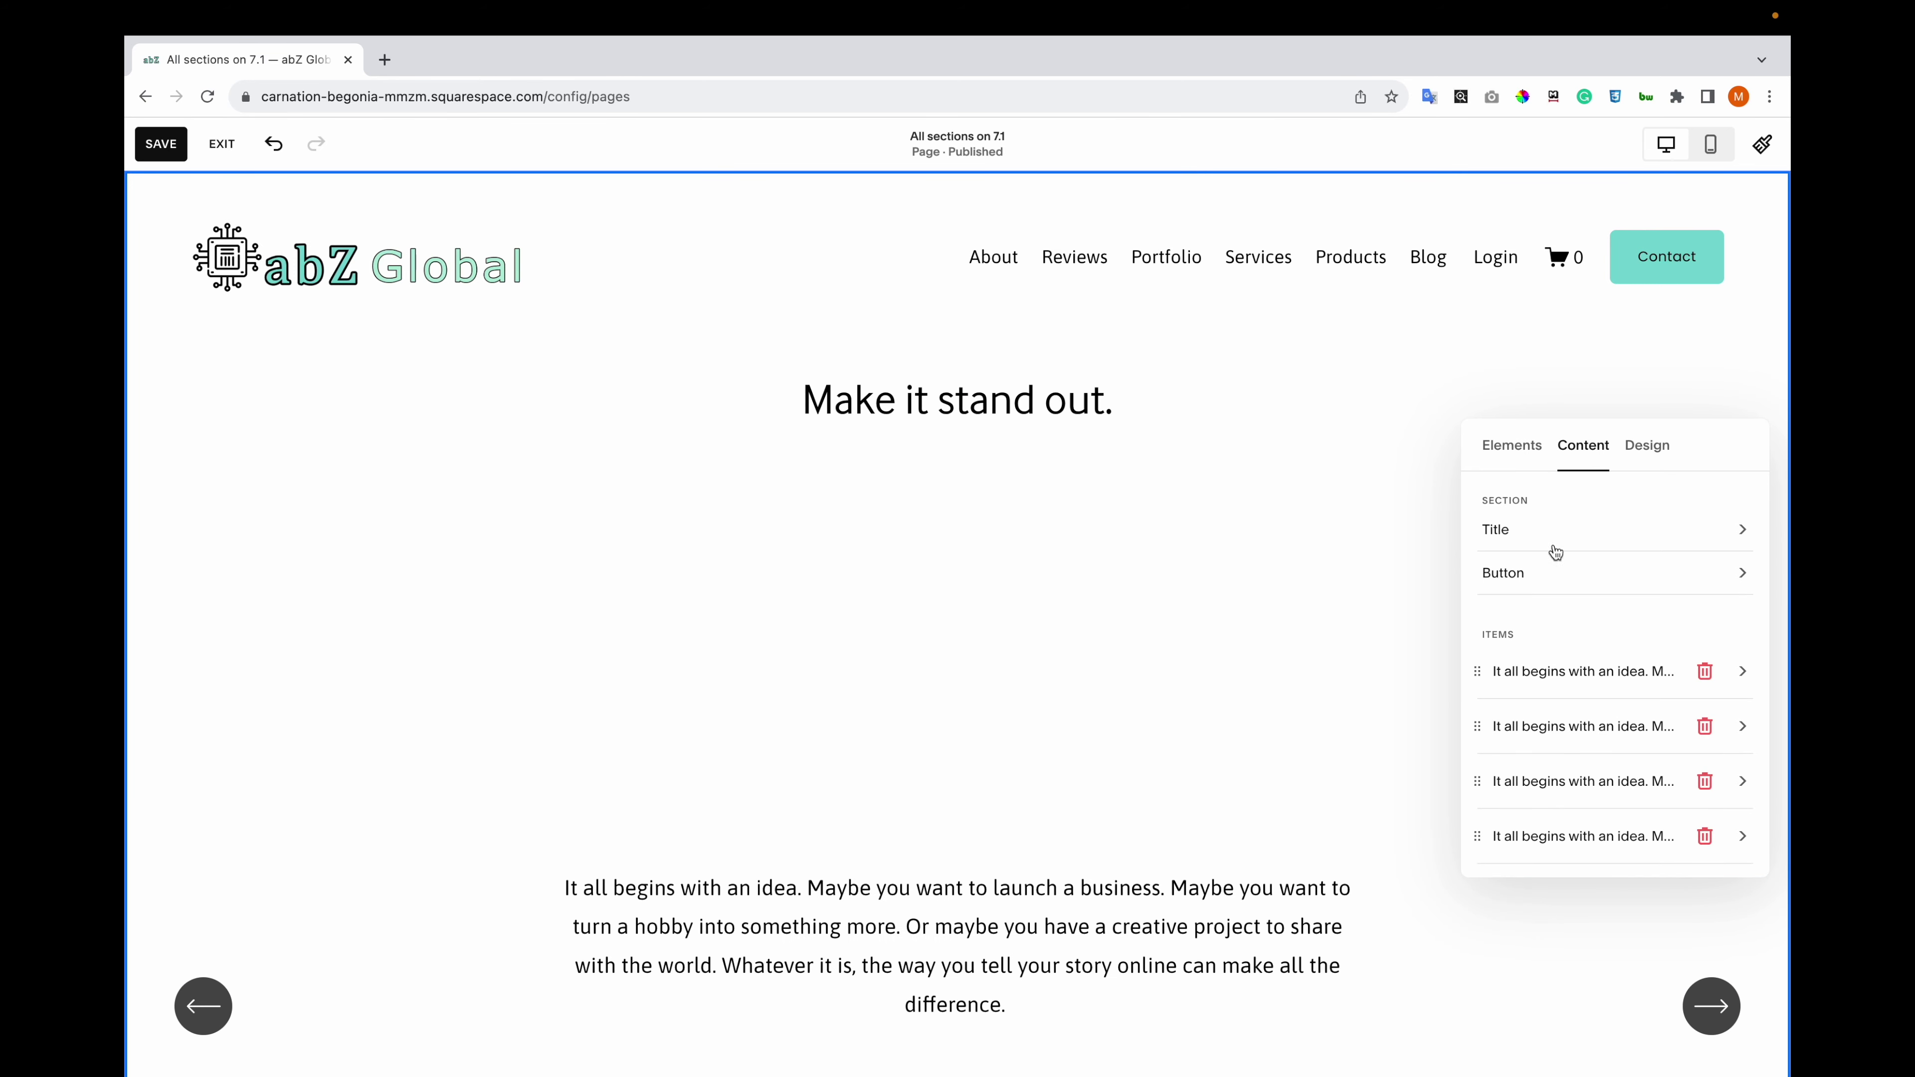
{"action": "left_click", "coordinate": [1532, 574]}
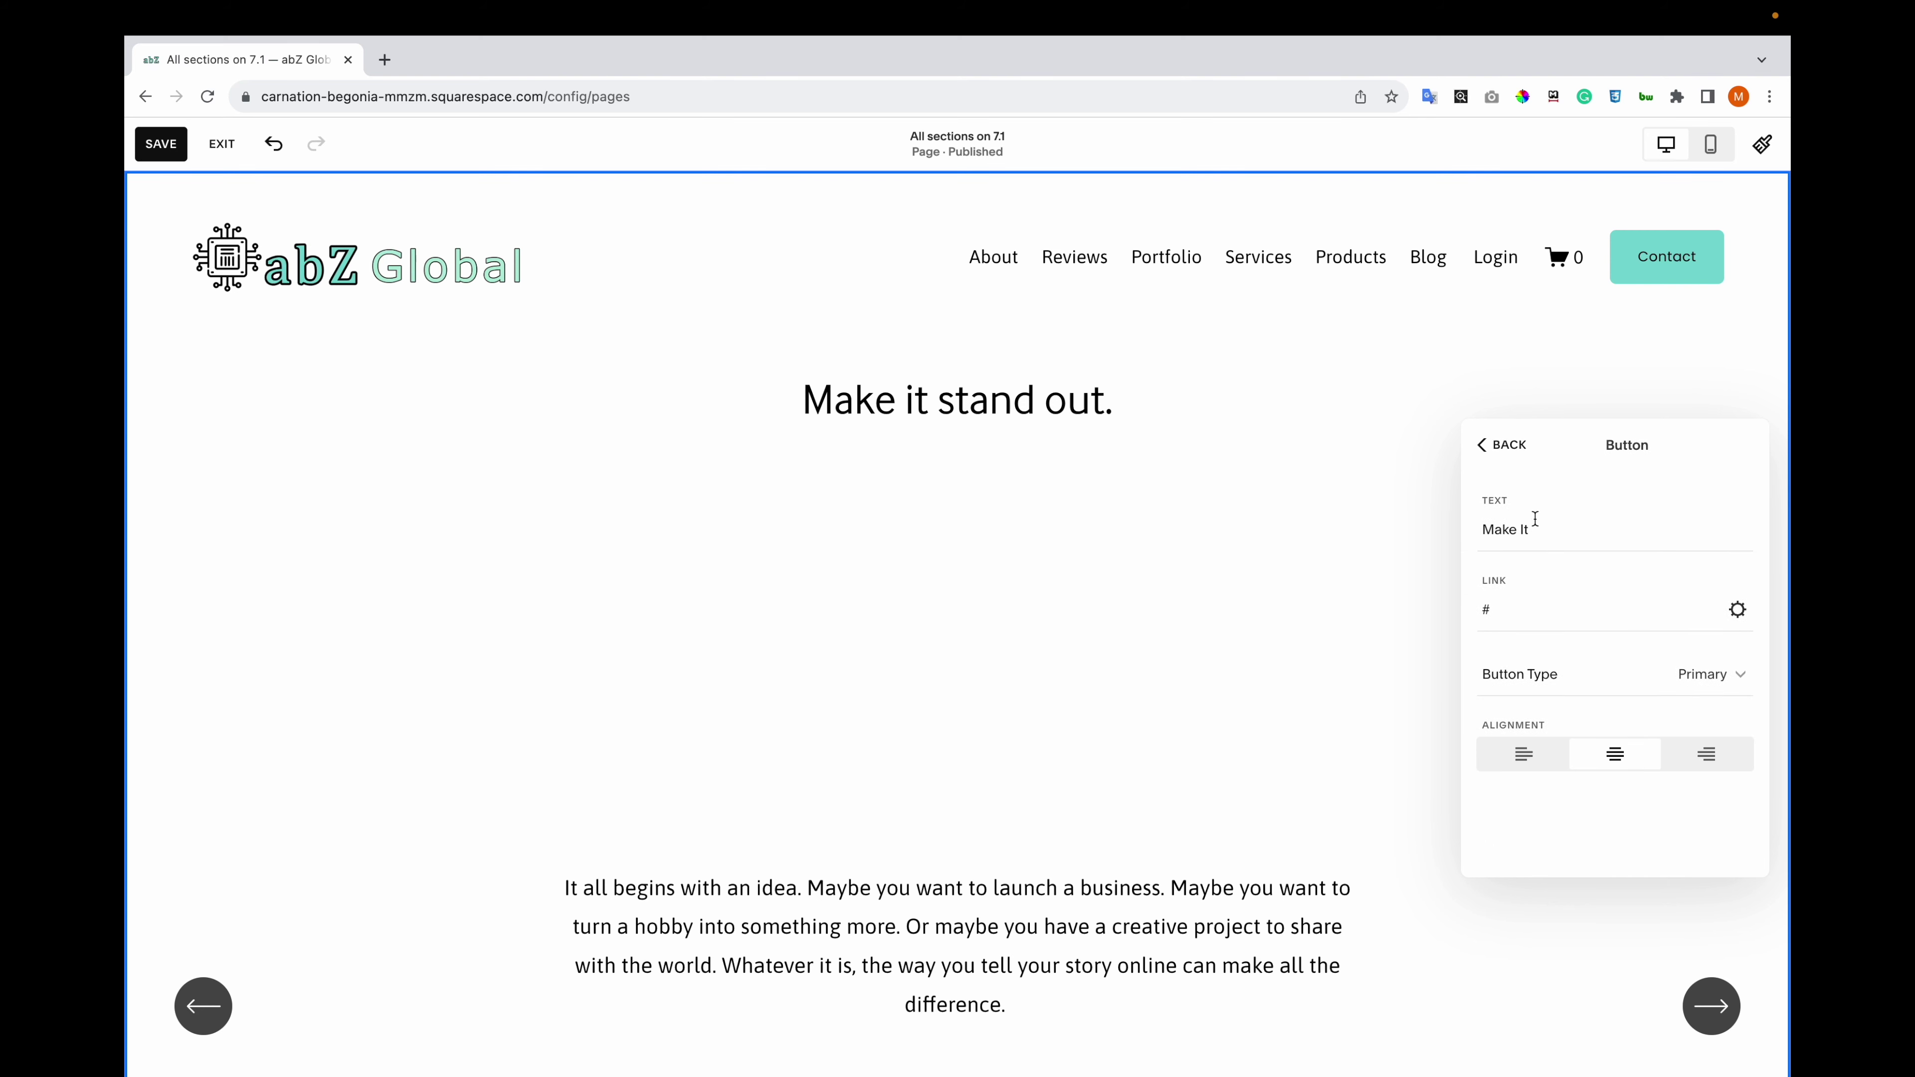
{"action": "left_click", "coordinate": [1500, 444]}
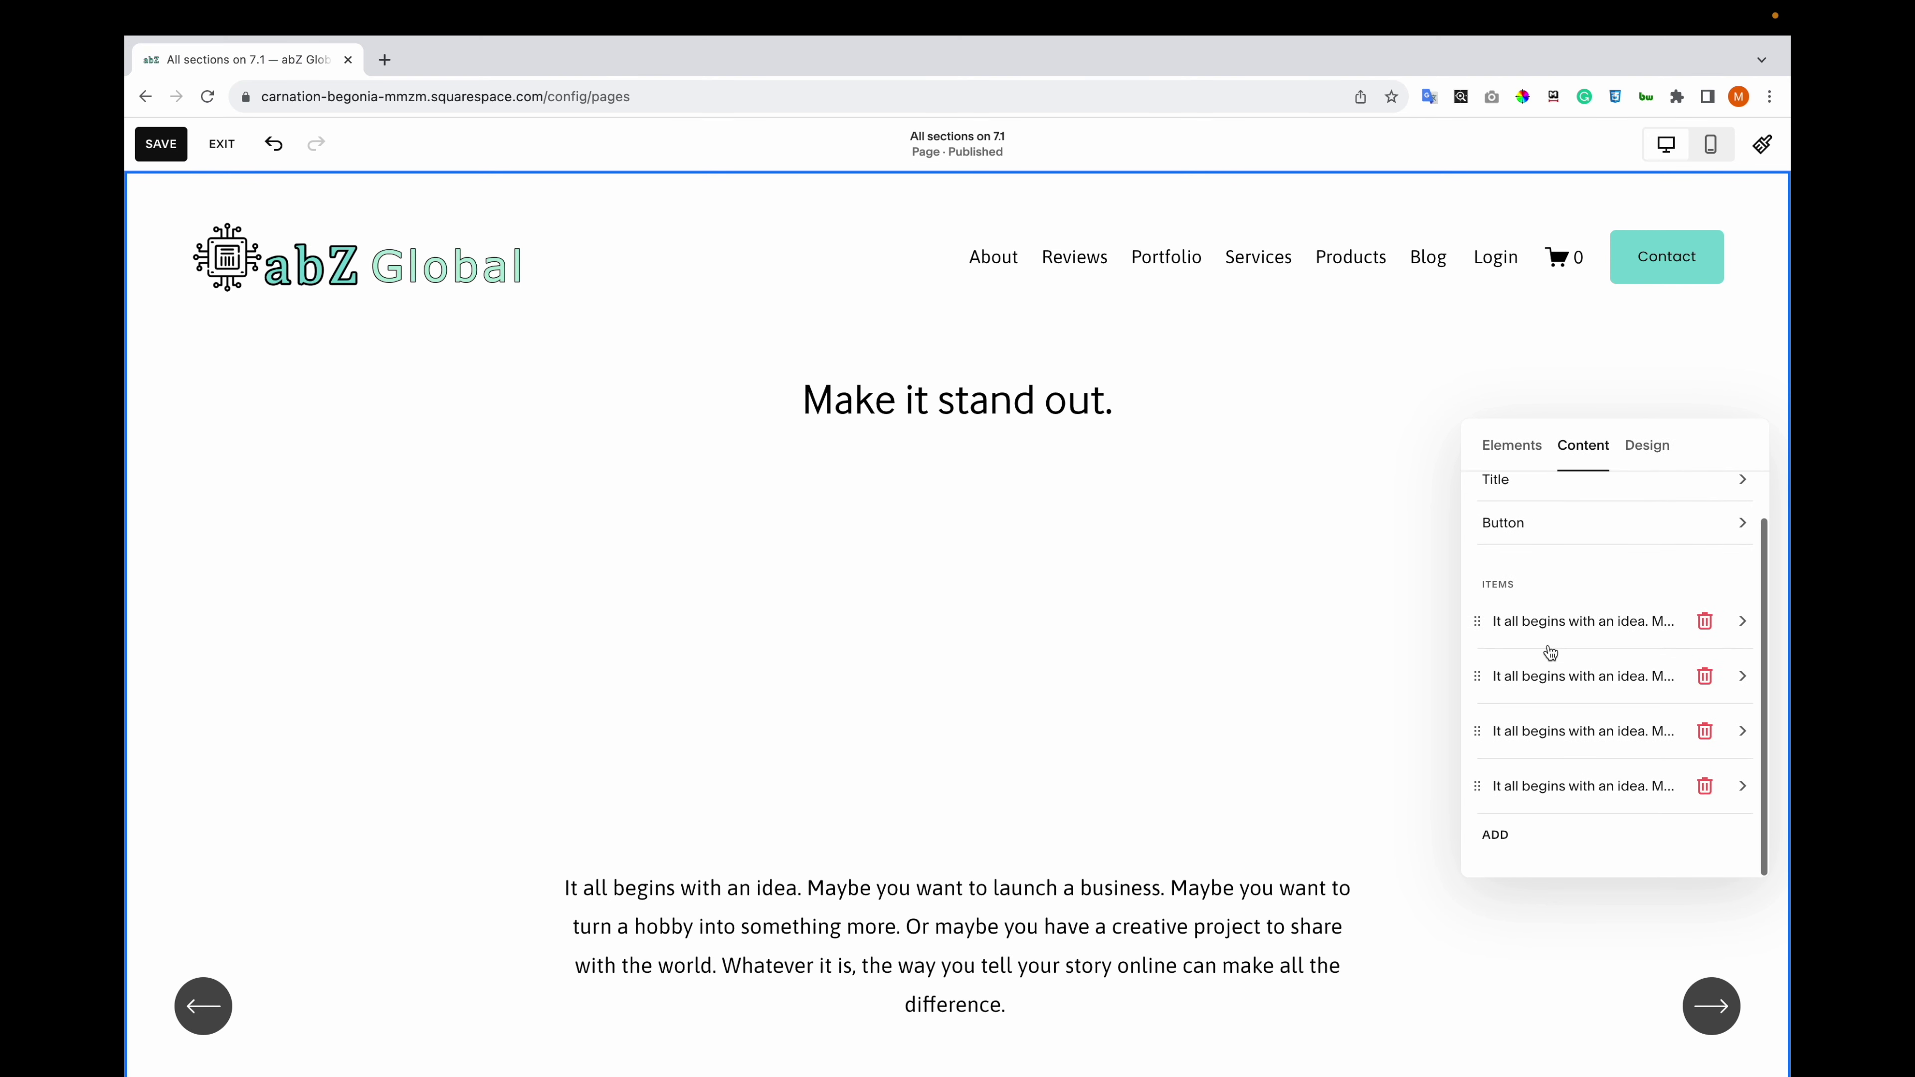
{"action": "left_click", "coordinate": [1553, 621]}
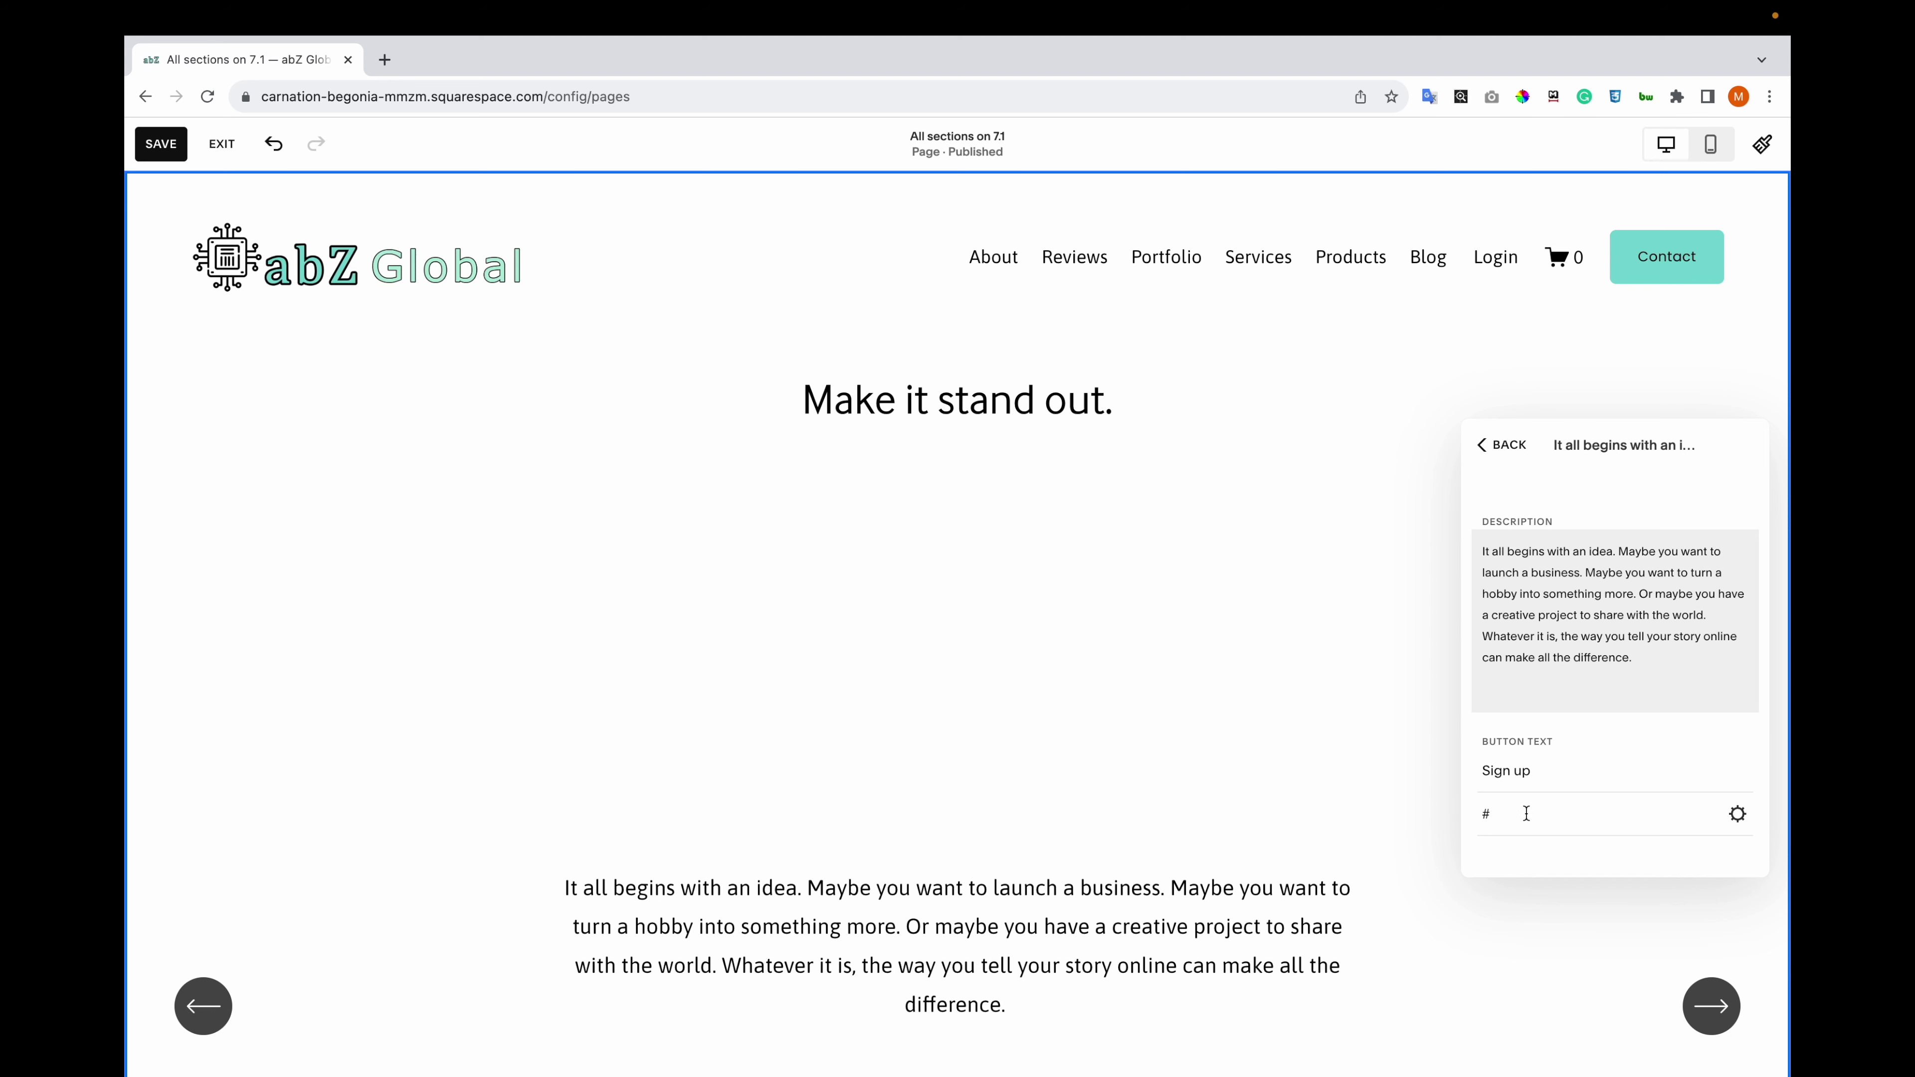
{"action": "left_click", "coordinate": [1500, 445]}
- Try the Simple List and Carousel designs for the section and return it to Banner Slideshow
{"action": "left_click", "coordinate": [1645, 446]}
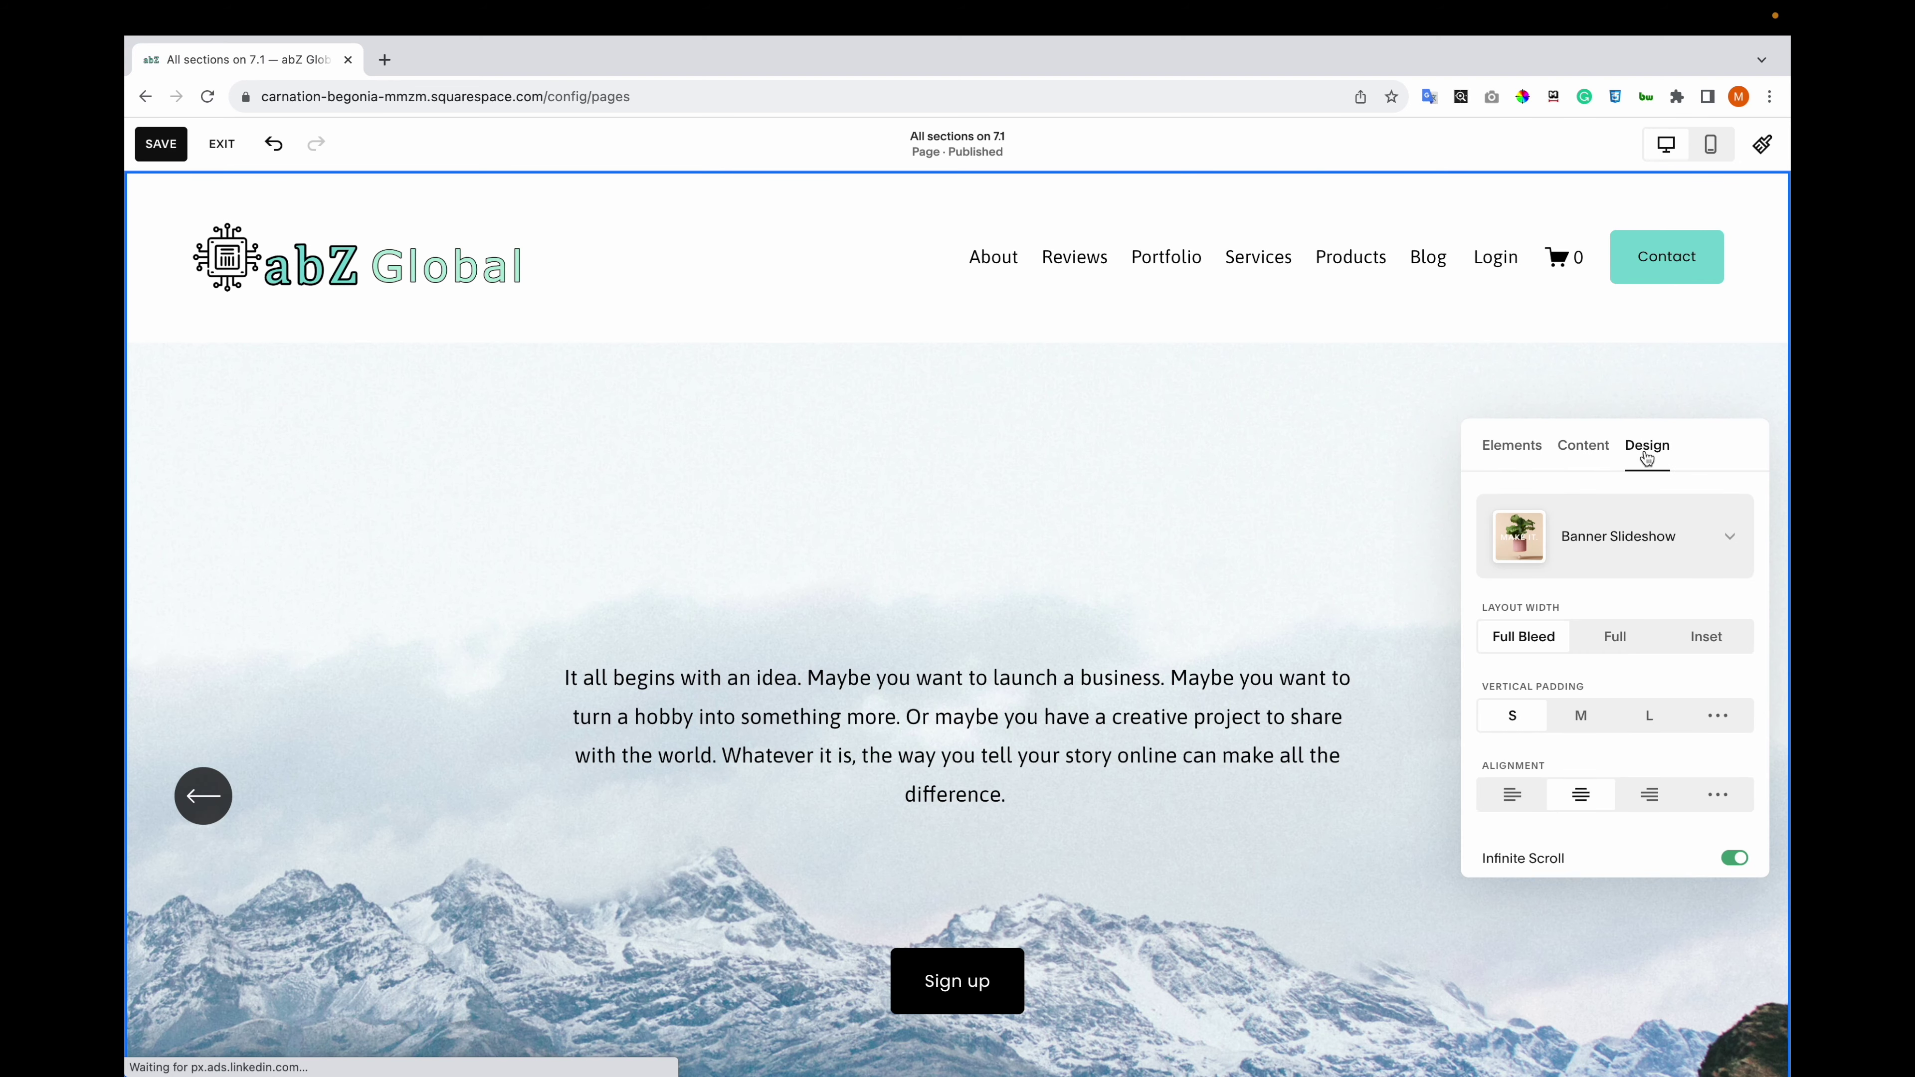
{"action": "left_click", "coordinate": [1694, 539]}
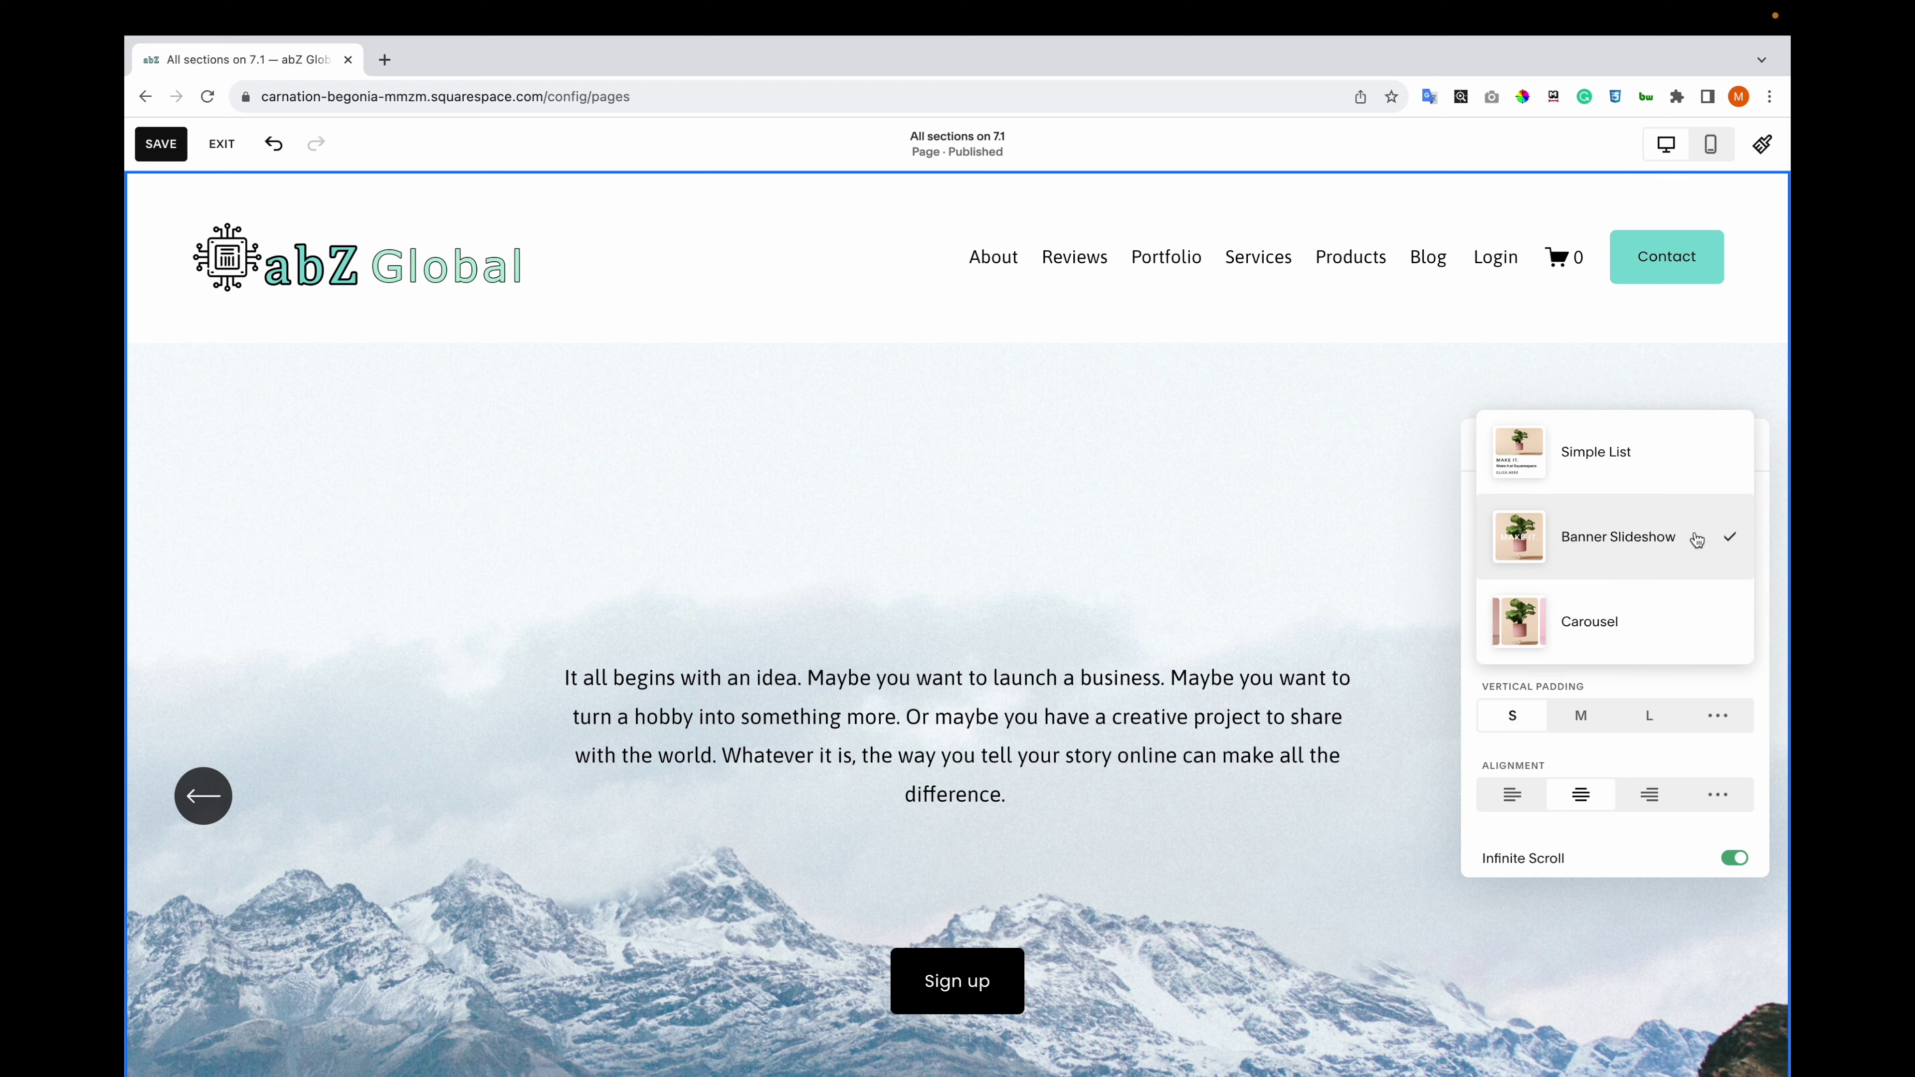
{"action": "left_click", "coordinate": [1659, 474]}
{"action": "left_click", "coordinate": [1664, 543]}
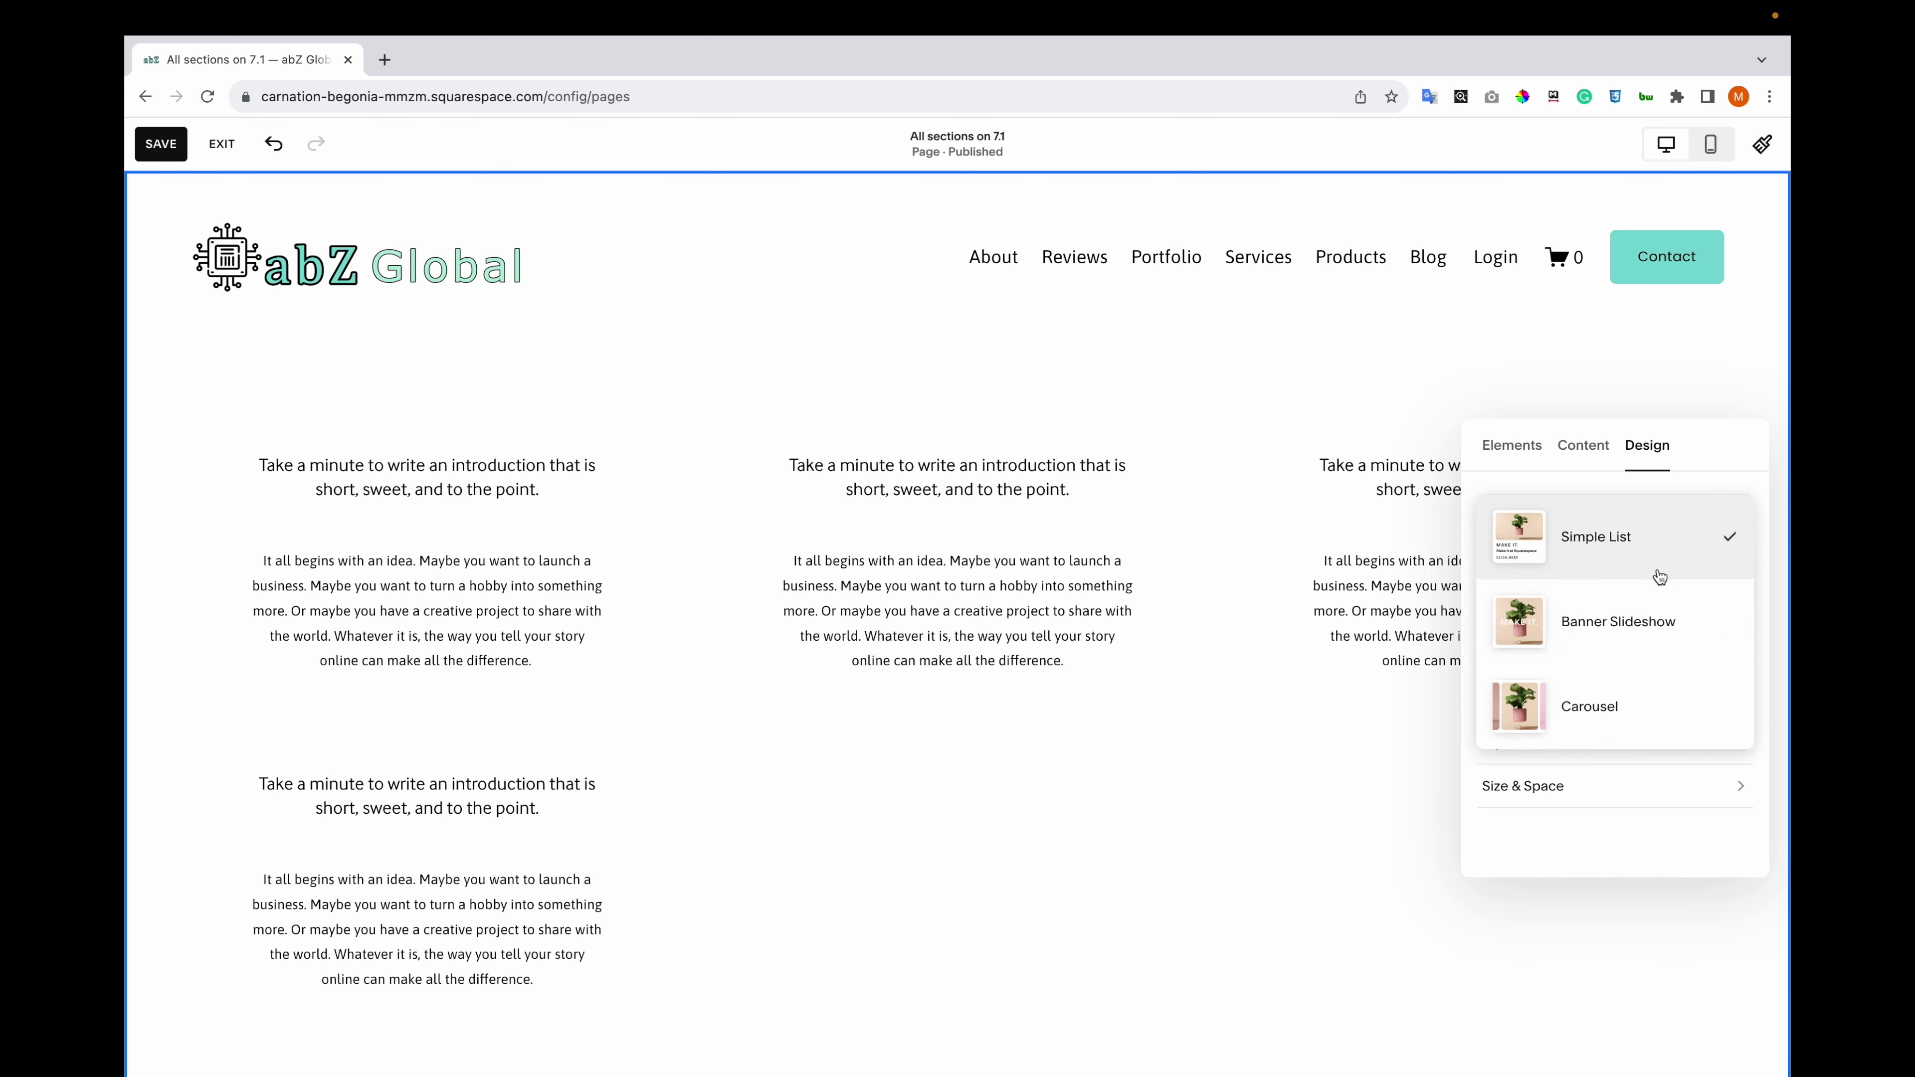
{"action": "left_click", "coordinate": [1645, 620]}
{"action": "left_click", "coordinate": [1653, 540]}
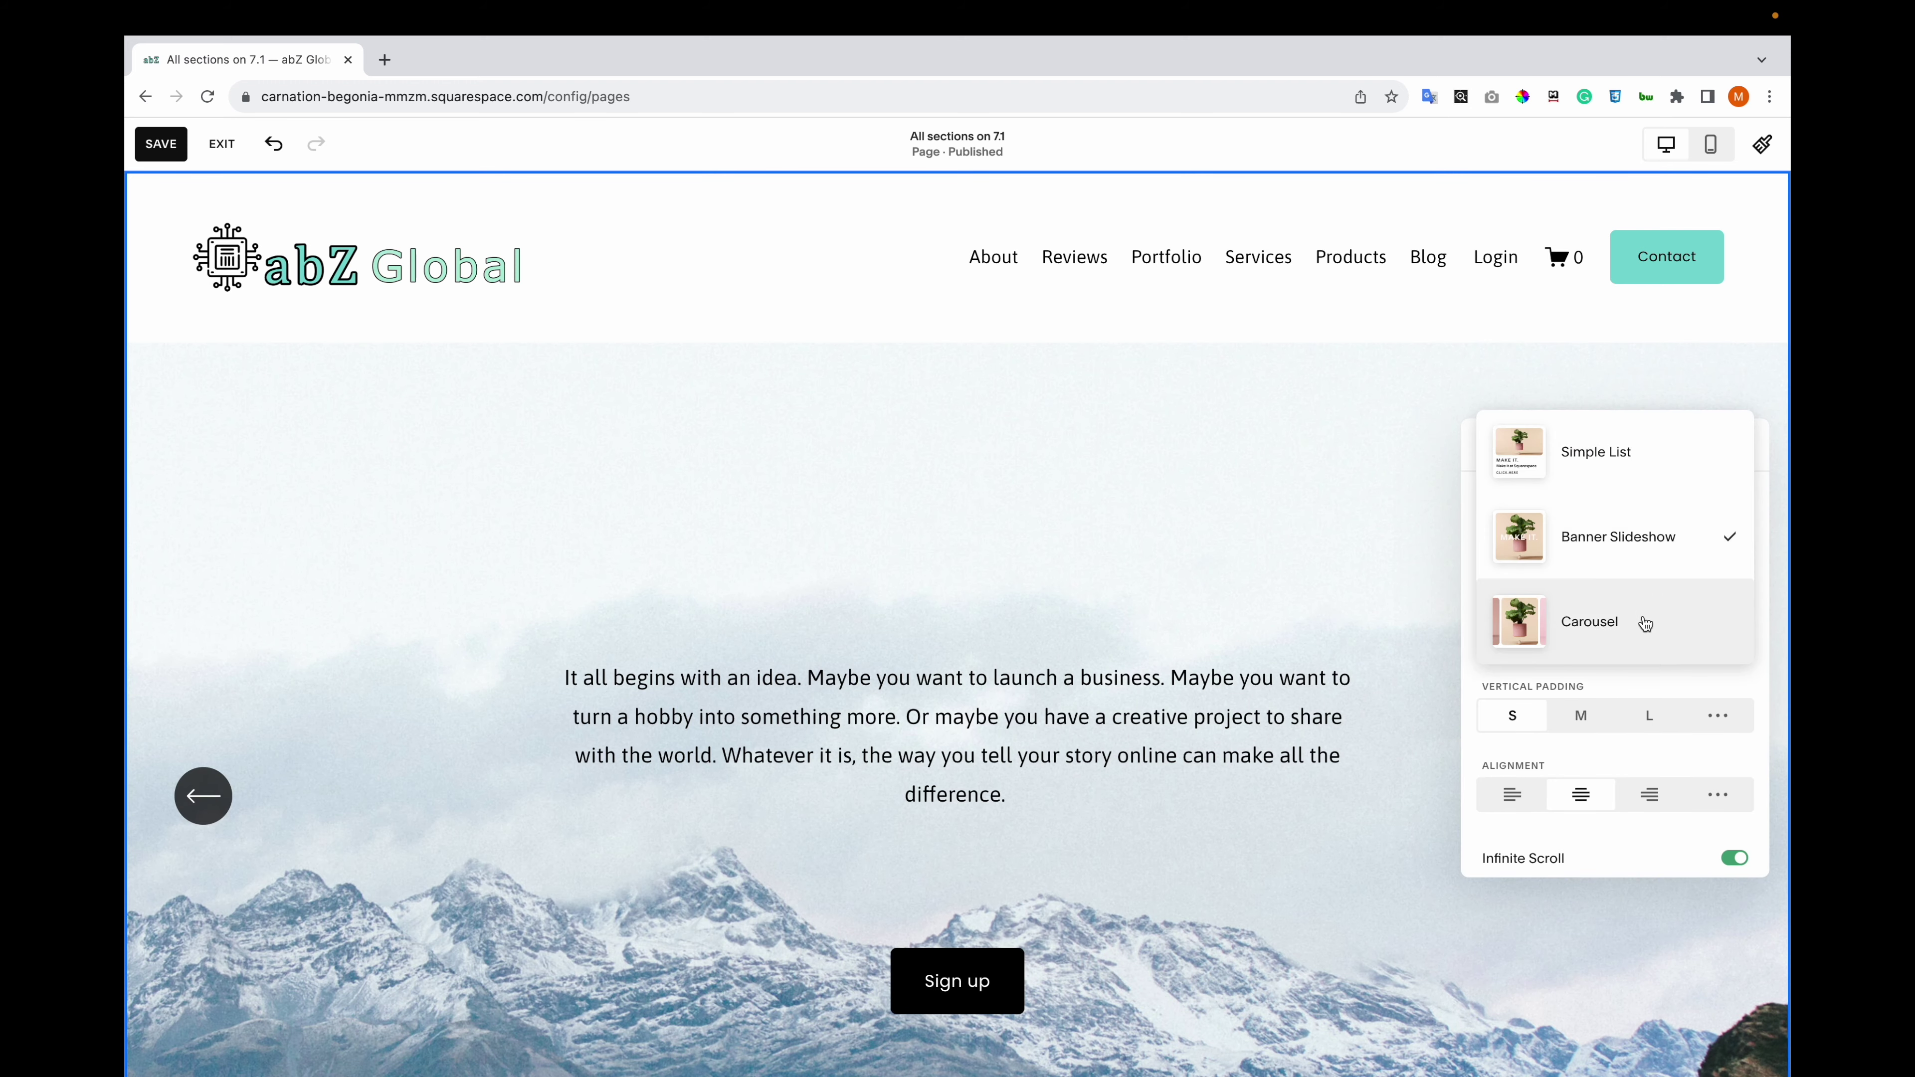
{"action": "left_click", "coordinate": [1644, 628]}
{"action": "left_click", "coordinate": [1650, 555]}
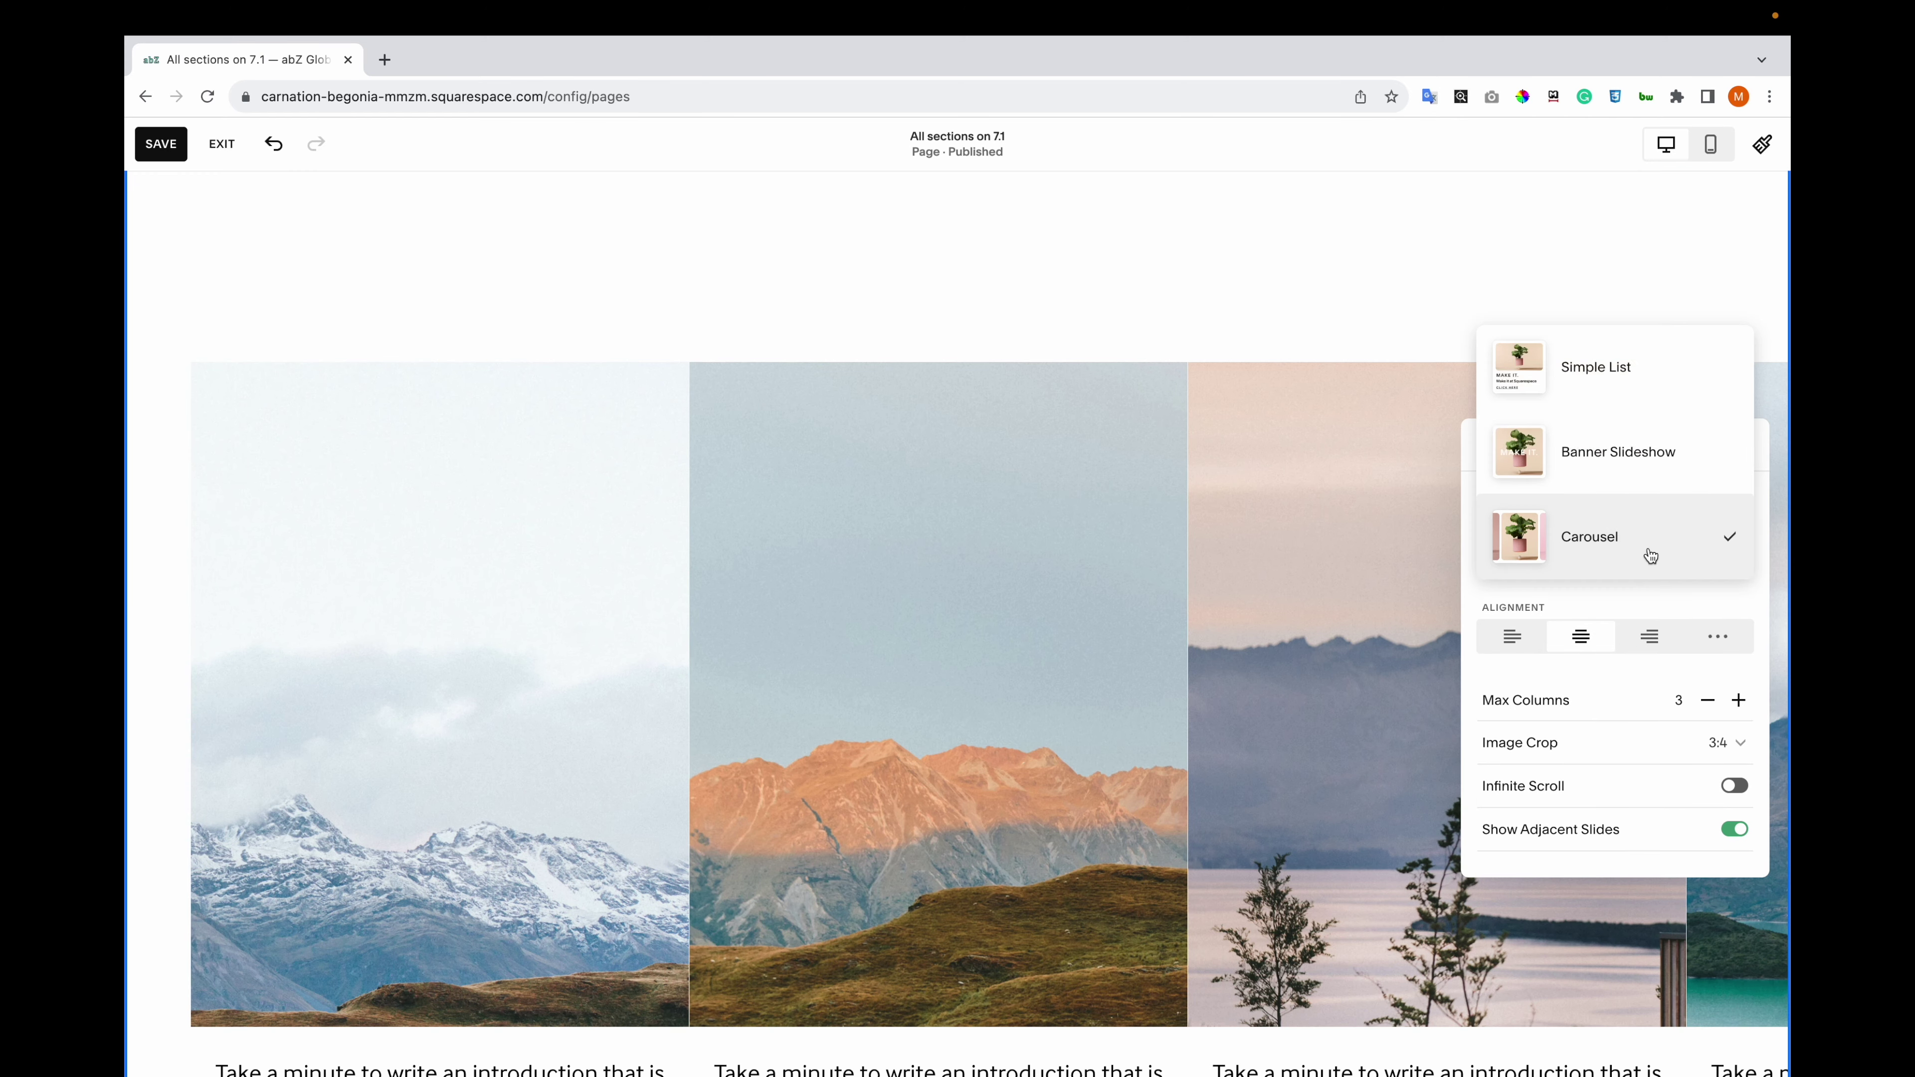
{"action": "left_click", "coordinate": [1642, 452]}
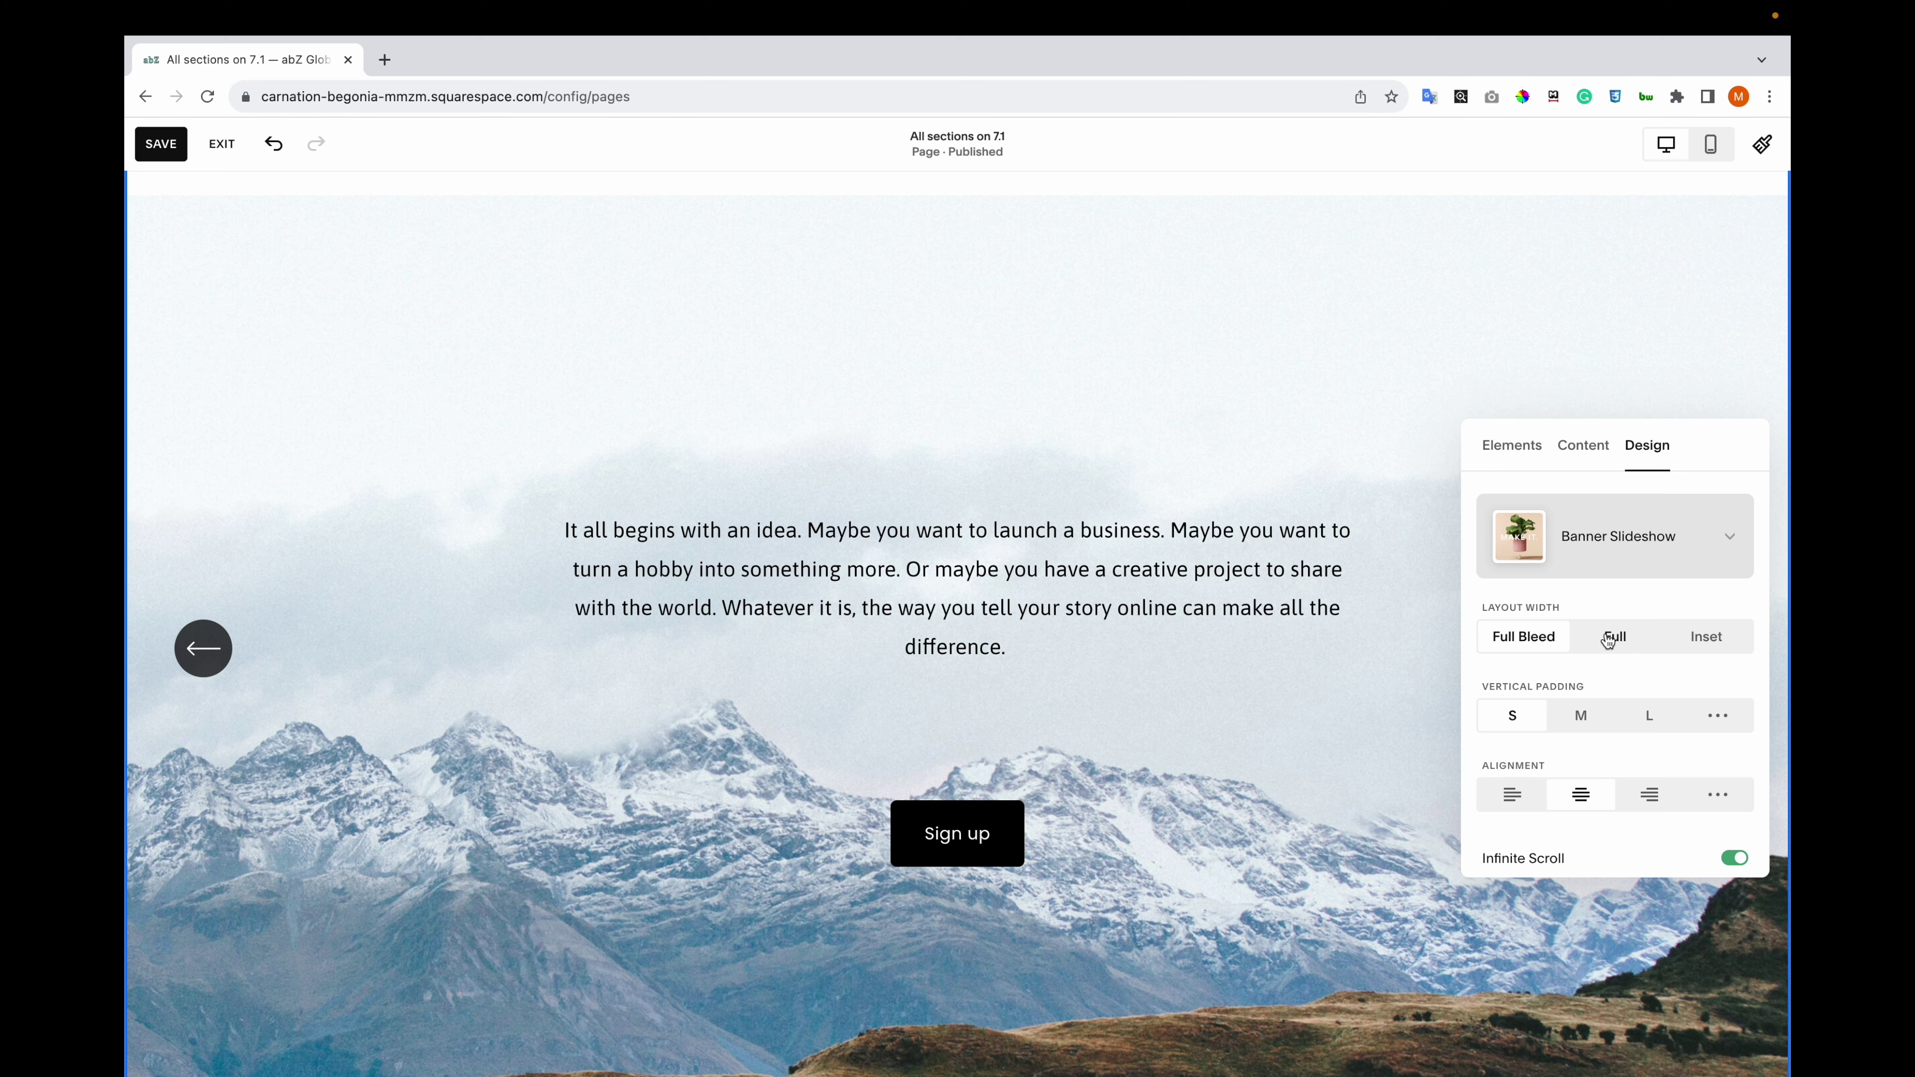
- Try the Inset and Full layout widths and set the slideshow back to Full Bleed
{"action": "left_click", "coordinate": [1692, 641]}
{"action": "left_click", "coordinate": [1630, 644]}
{"action": "left_click", "coordinate": [1524, 637]}
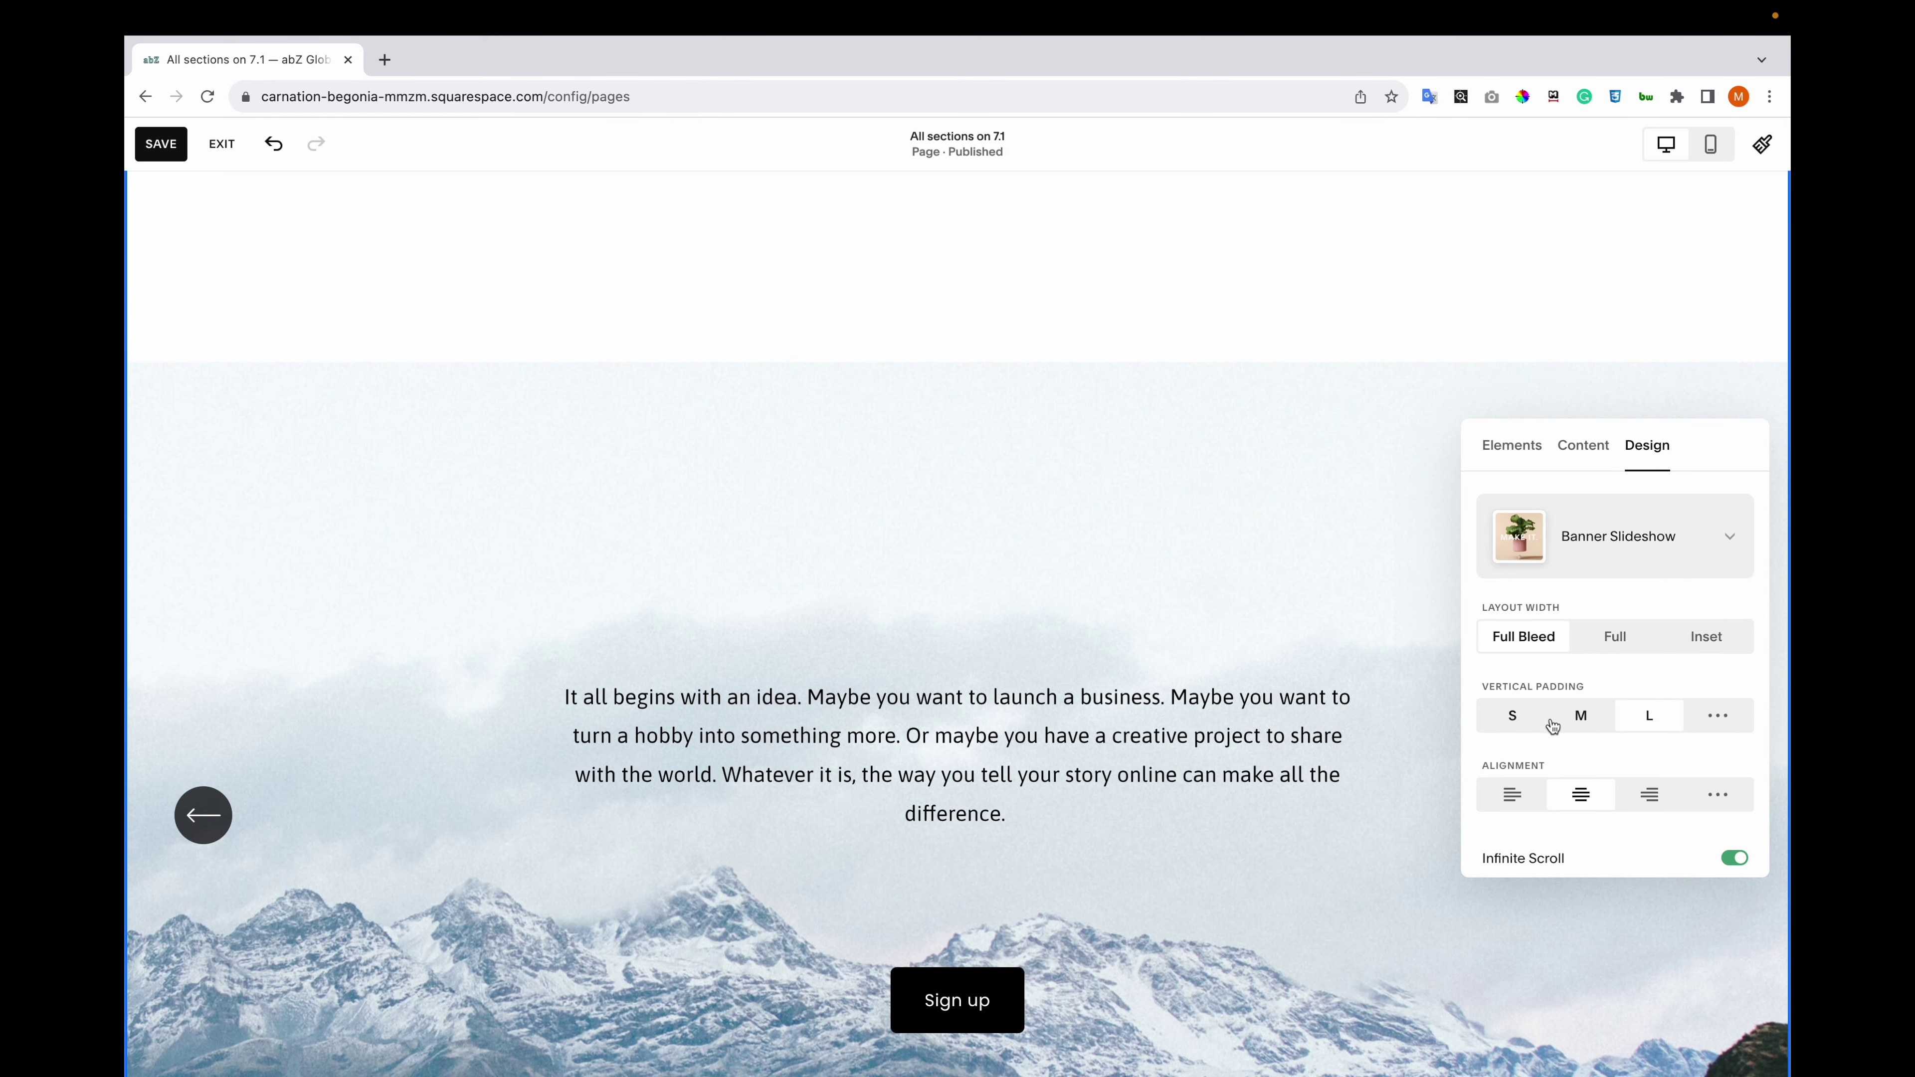
- Try showing adjacent slides in the slideshow and turn the option off again
{"action": "scroll", "coordinate": [1721, 720], "scroll_direction": "down", "scroll_amount": 2}
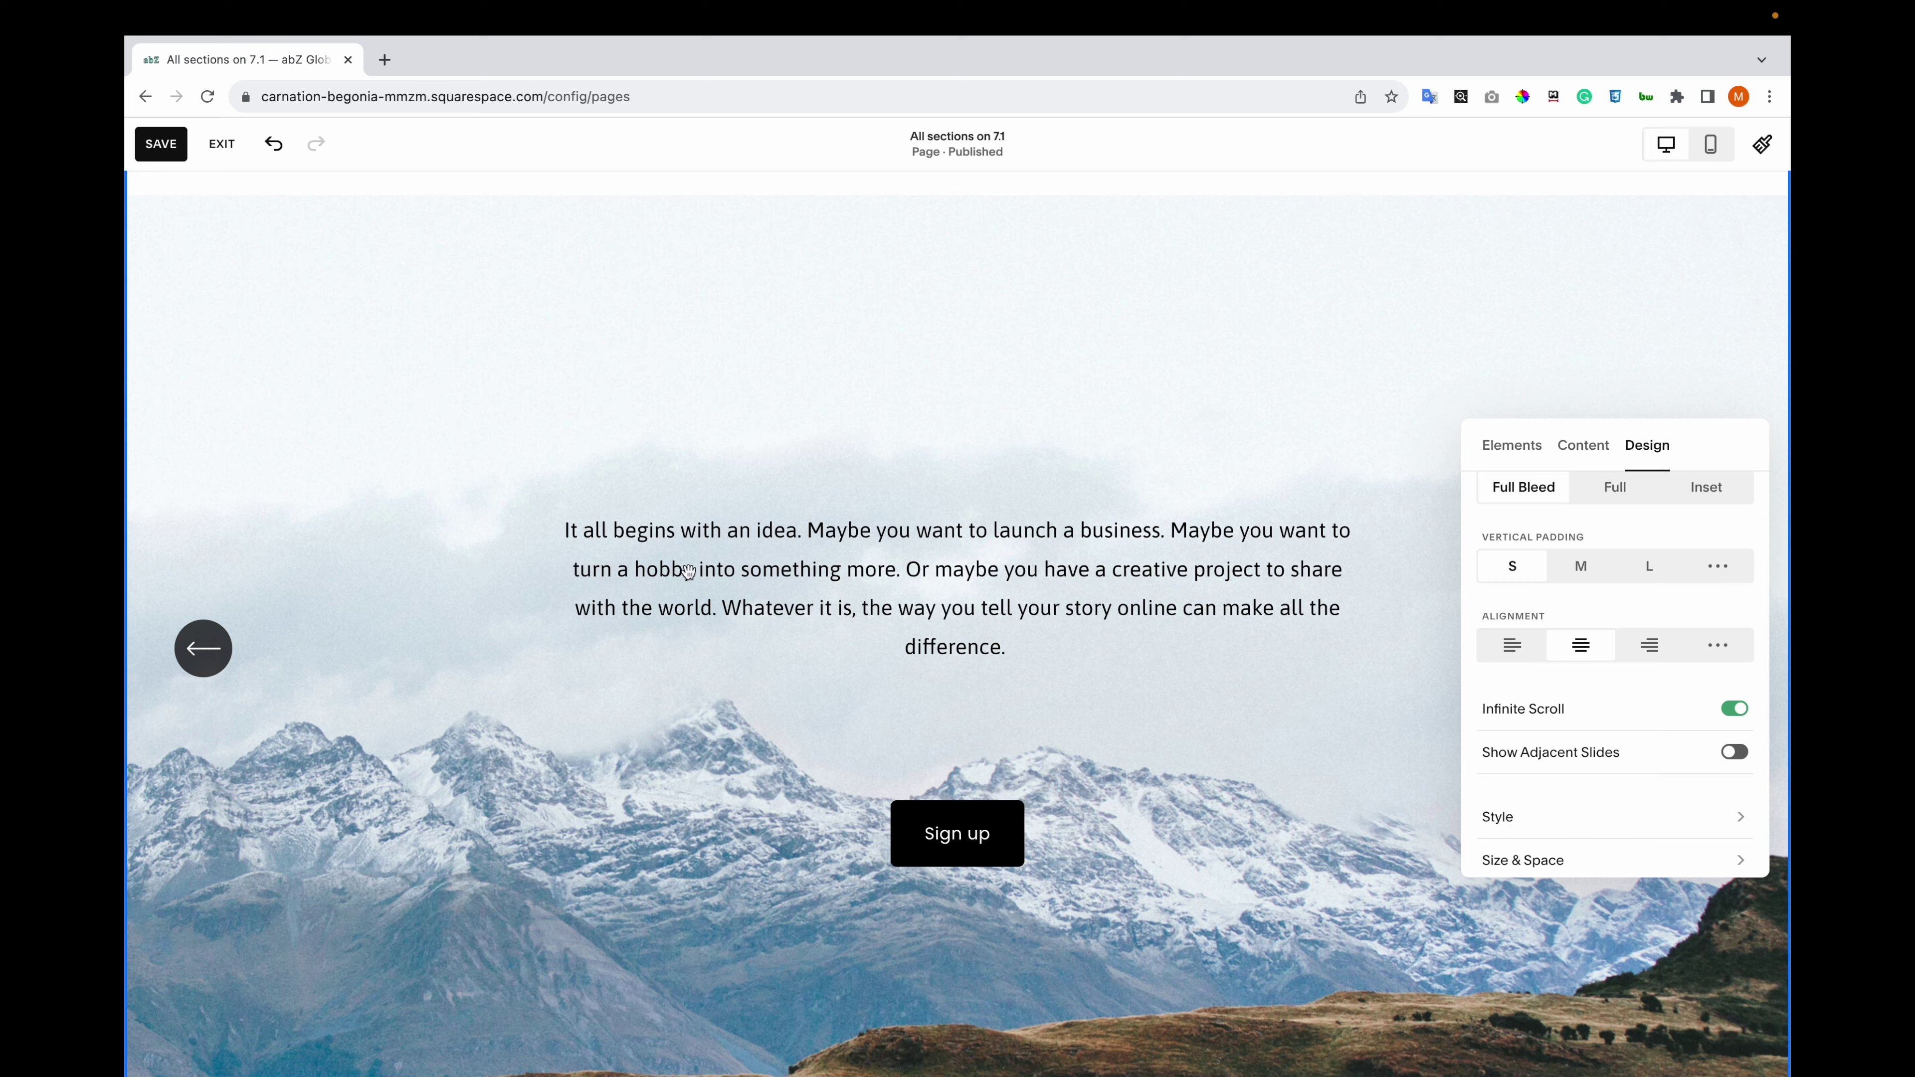
{"action": "left_click", "coordinate": [1735, 753]}
{"action": "left_click", "coordinate": [1735, 753]}
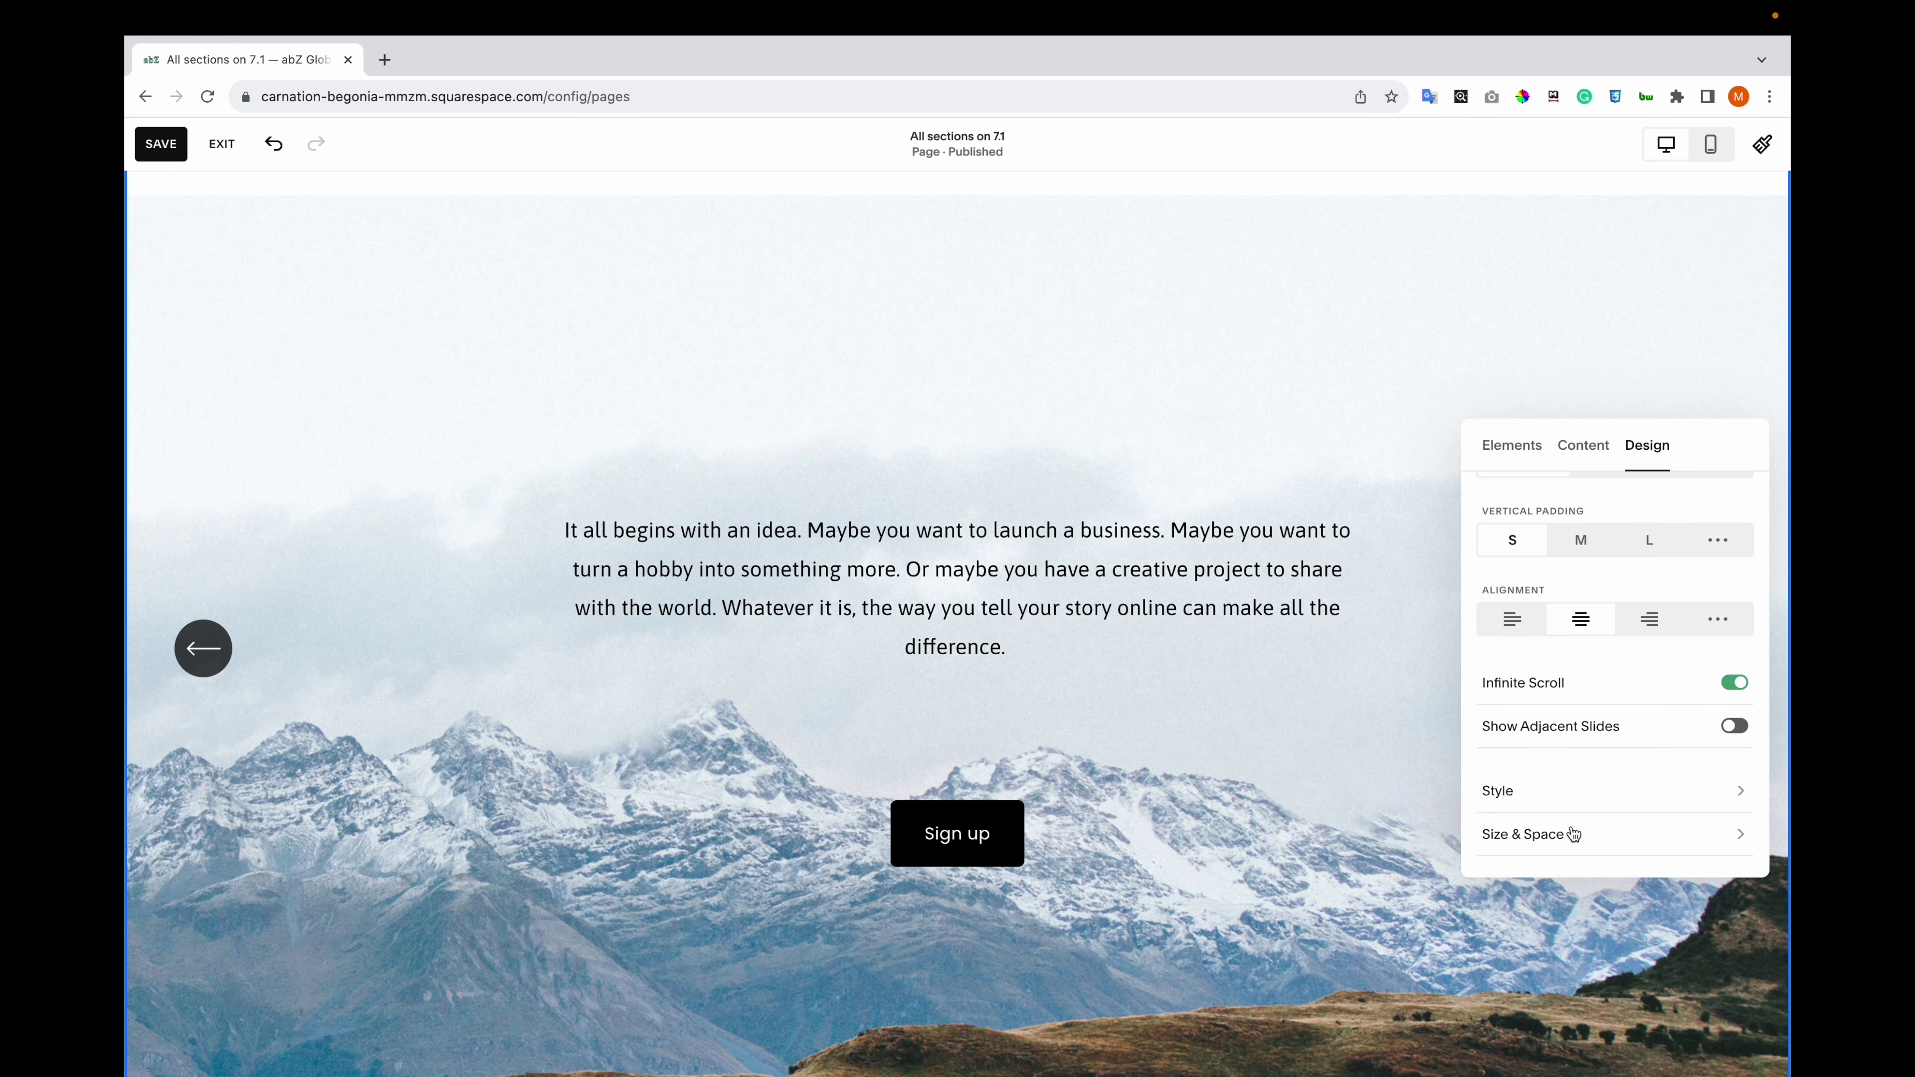
- Try the Card style behind the slide content, review its padding options, and disable it again
{"action": "left_click", "coordinate": [1575, 807]}
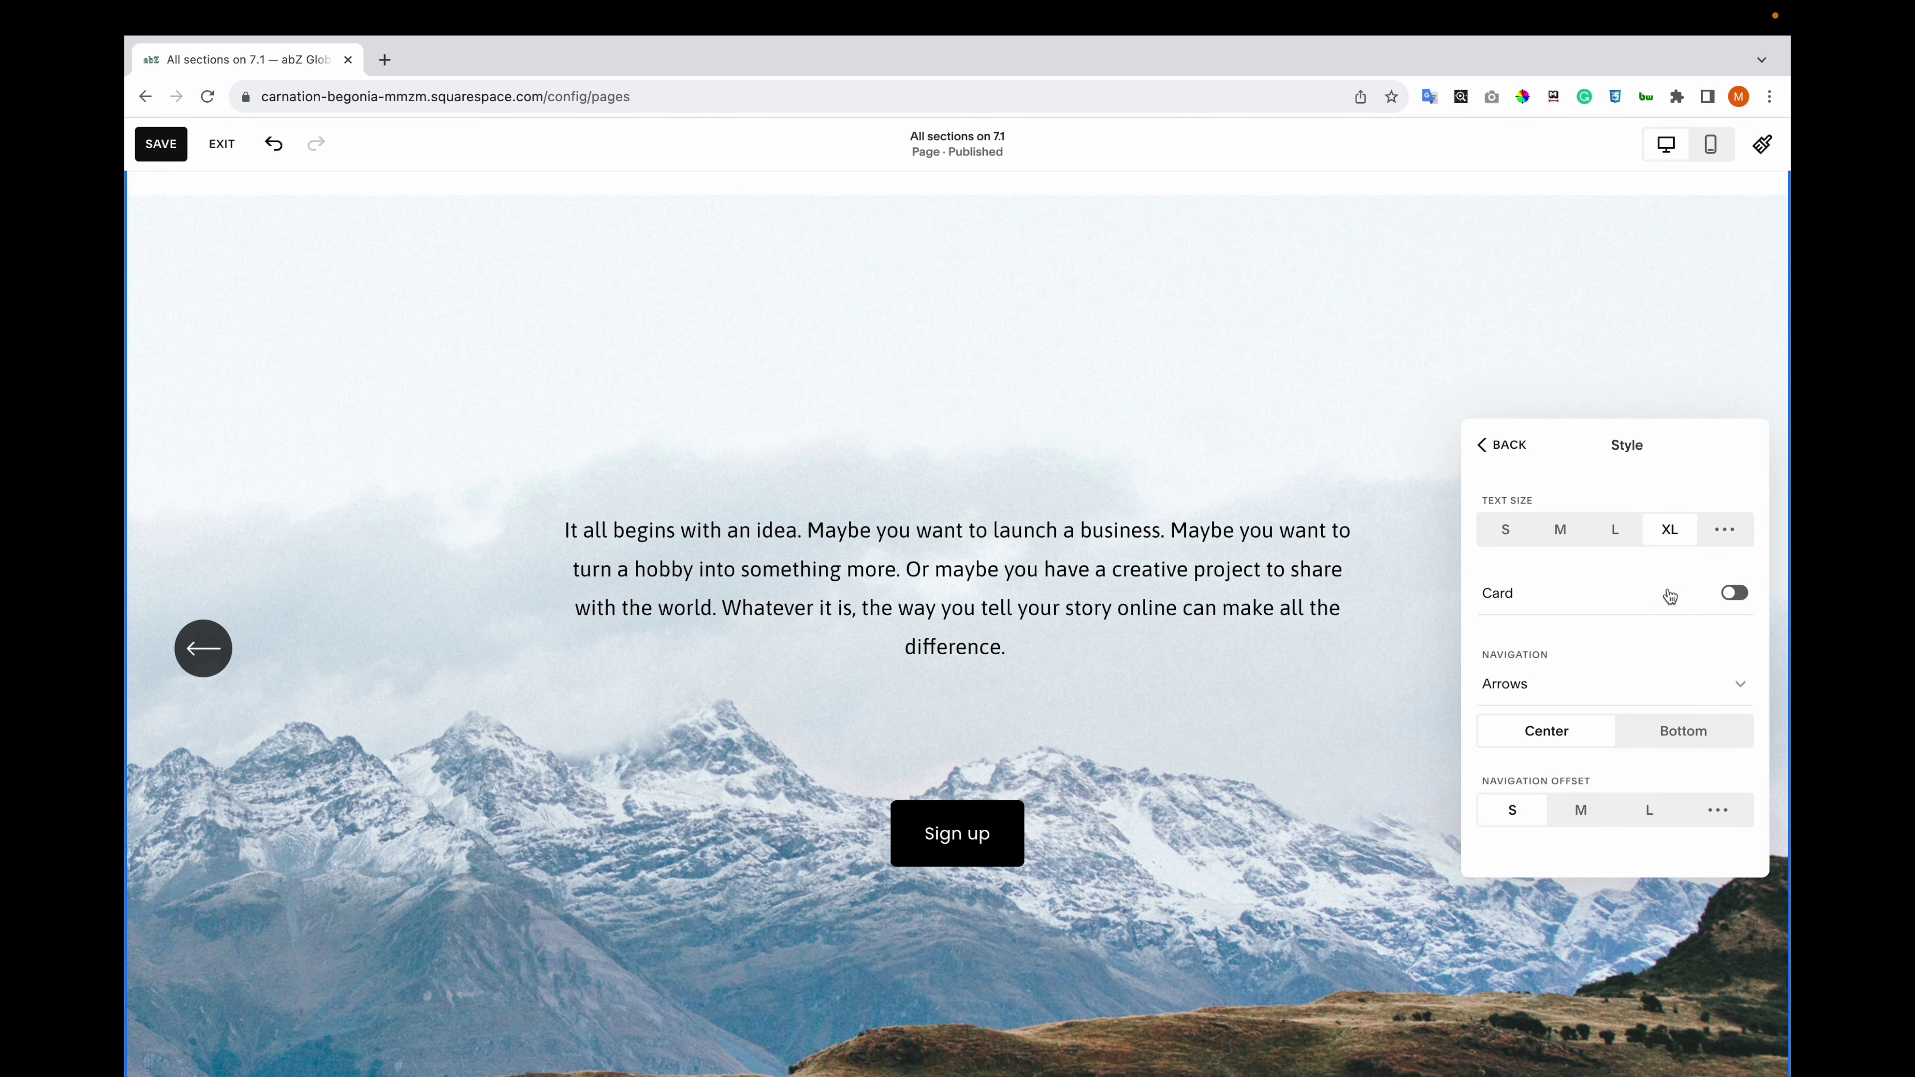
{"action": "left_click", "coordinate": [1729, 596]}
{"action": "scroll", "coordinate": [1658, 642], "scroll_direction": "down", "scroll_amount": 5}
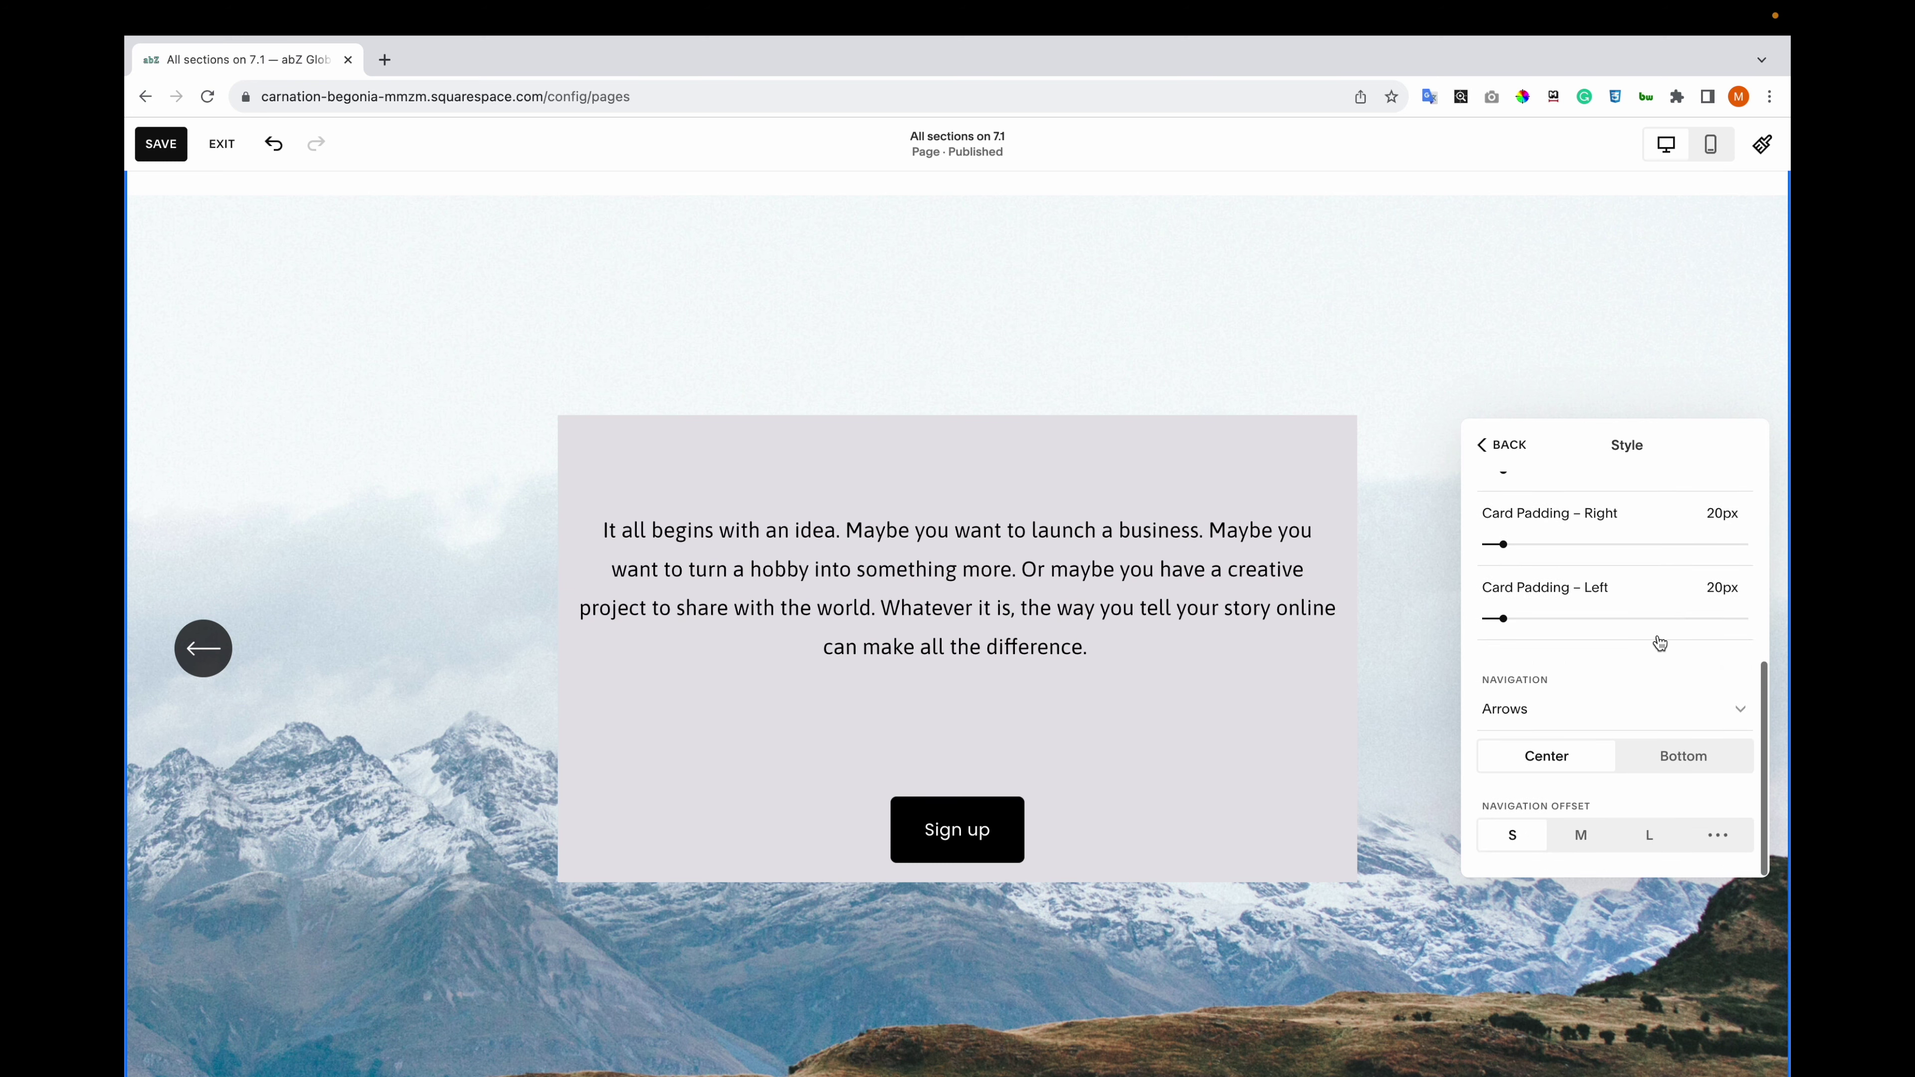
{"action": "scroll", "coordinate": [1660, 643], "scroll_direction": "up", "scroll_amount": 5}
{"action": "left_click", "coordinate": [1732, 594]}
- Keep Arrows as the slideshow navigation and place them at the Bottom with centered alignment
{"action": "left_click", "coordinate": [1679, 684]}
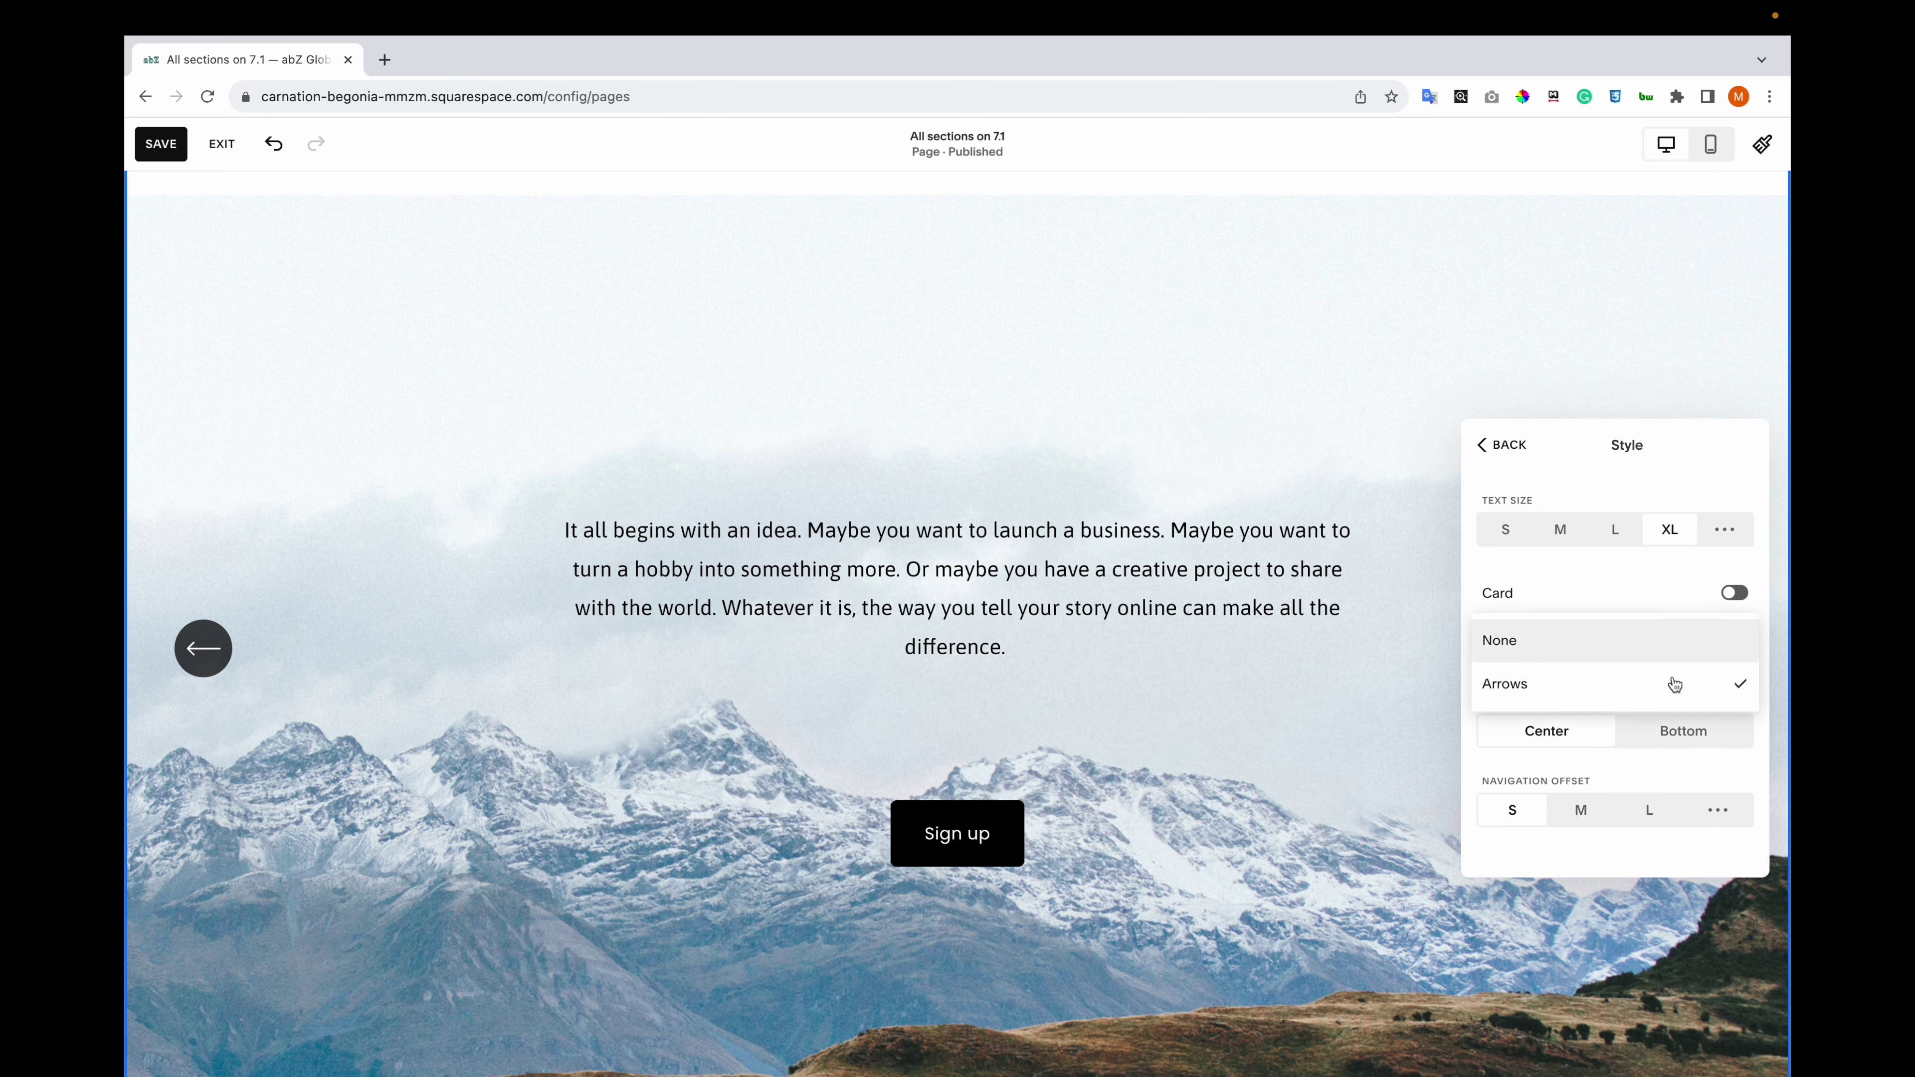
{"action": "left_click", "coordinate": [1680, 684]}
{"action": "left_click", "coordinate": [1670, 732]}
{"action": "left_click", "coordinate": [1527, 773]}
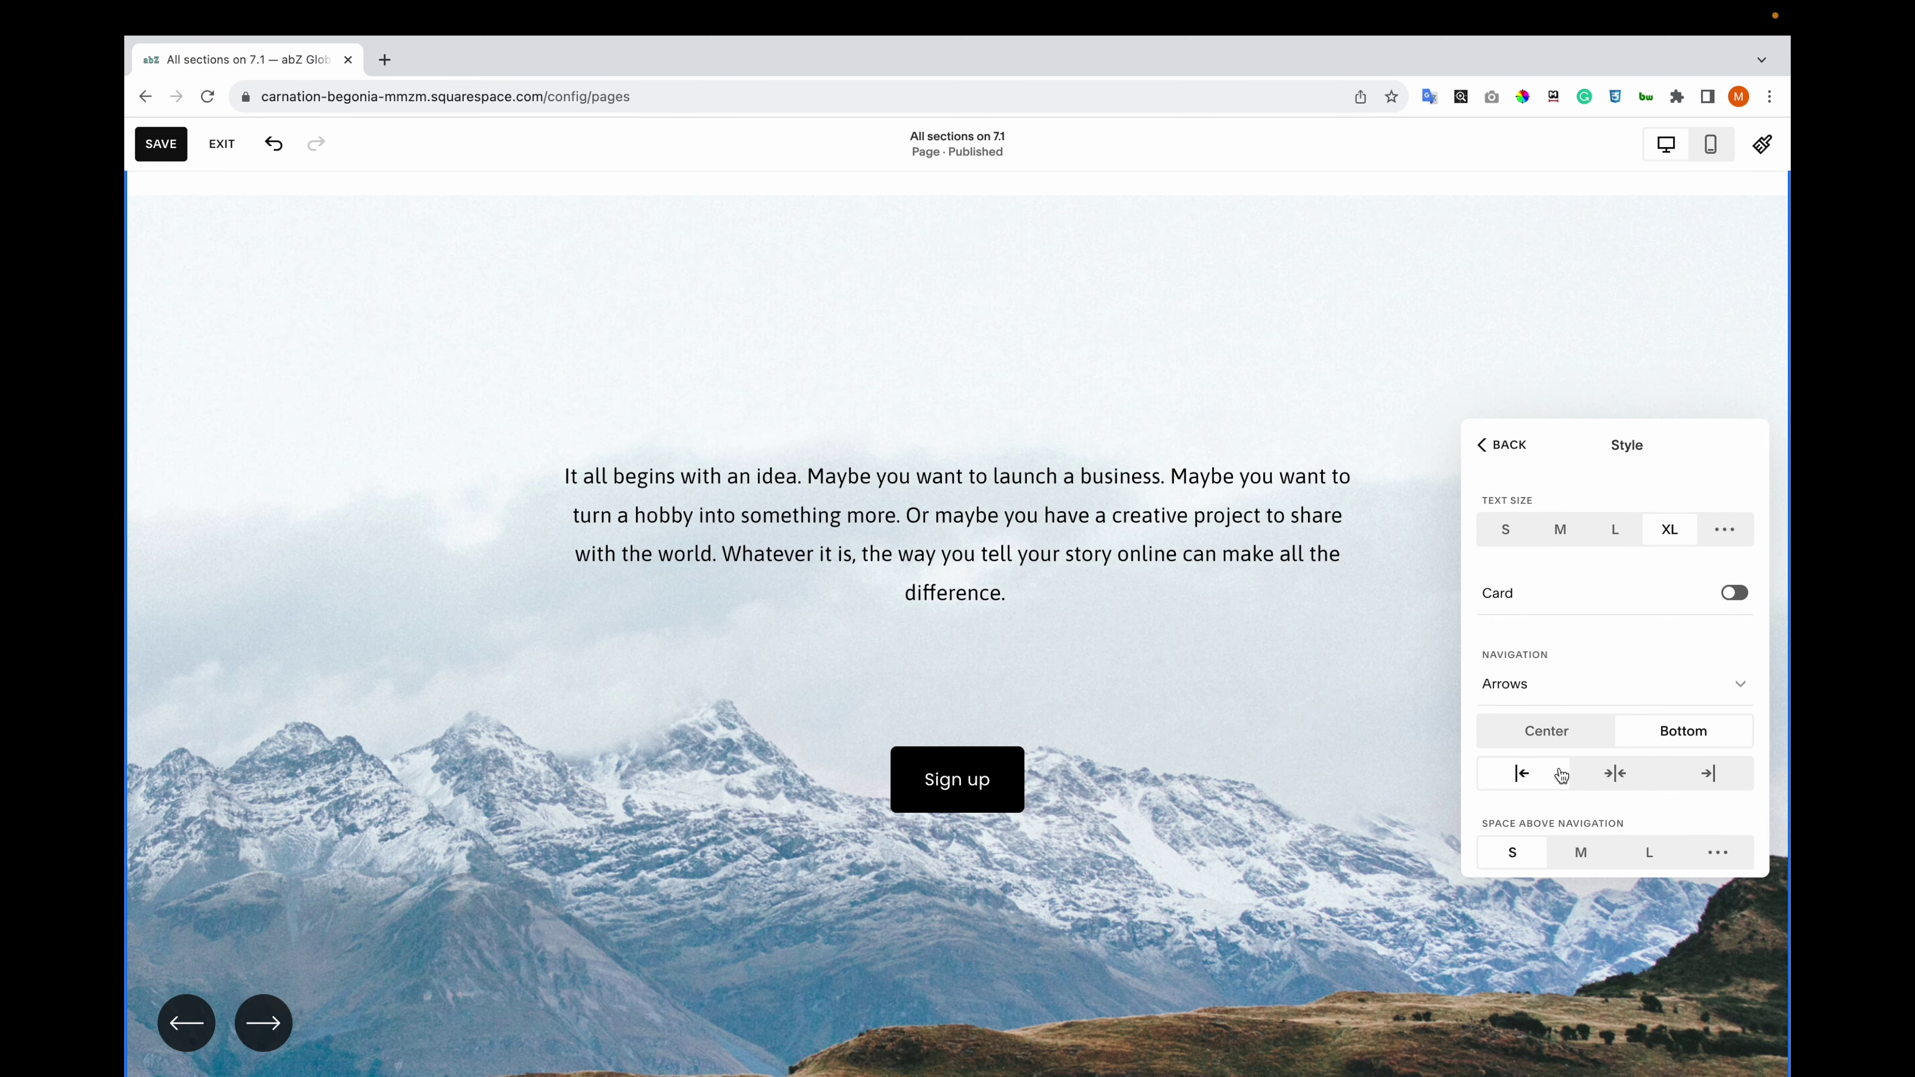
{"action": "left_click", "coordinate": [1606, 773]}
{"action": "scroll", "coordinate": [1576, 825], "scroll_direction": "down", "scroll_amount": 2}
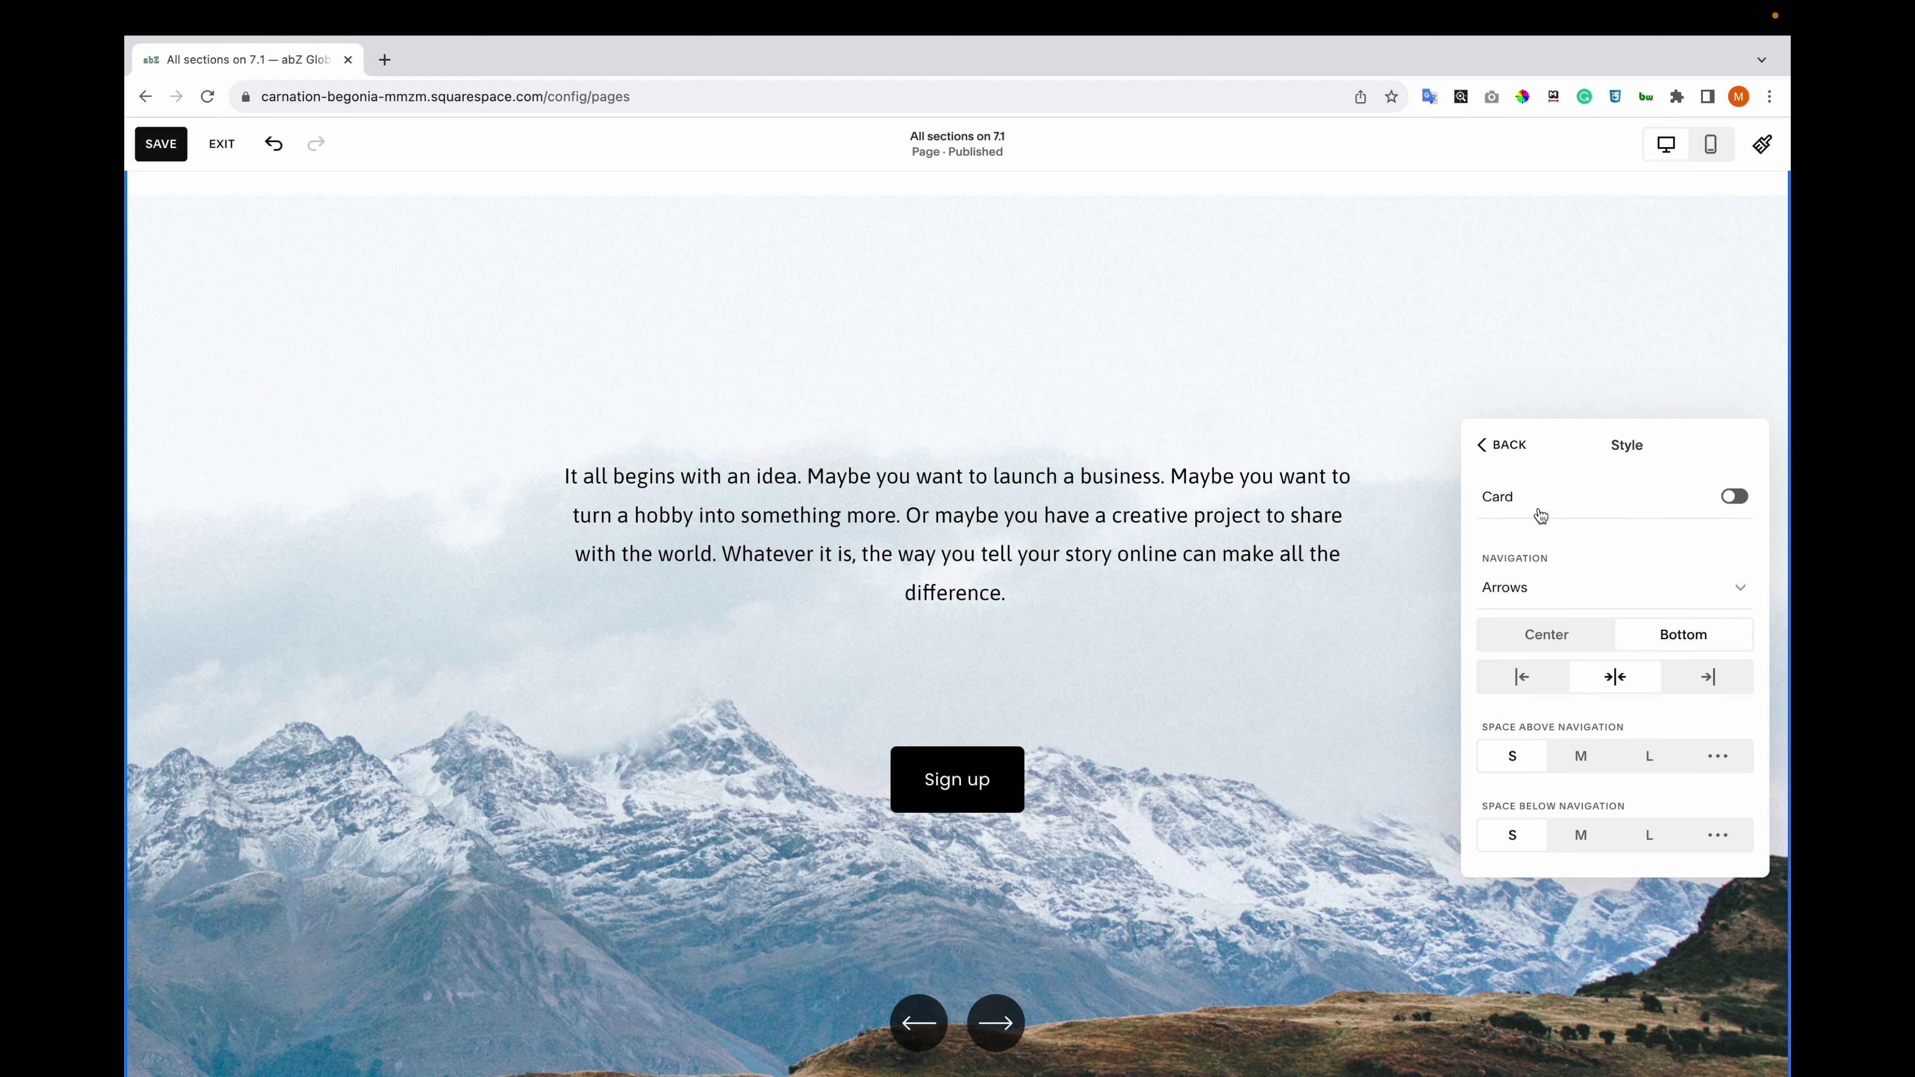
- Set the slide padding, space between elements and space between slides to M in the slideshow's size and space settings
{"action": "left_click", "coordinate": [1523, 446]}
{"action": "scroll", "coordinate": [1553, 730], "scroll_direction": "down", "scroll_amount": 3}
{"action": "left_click", "coordinate": [1561, 833]}
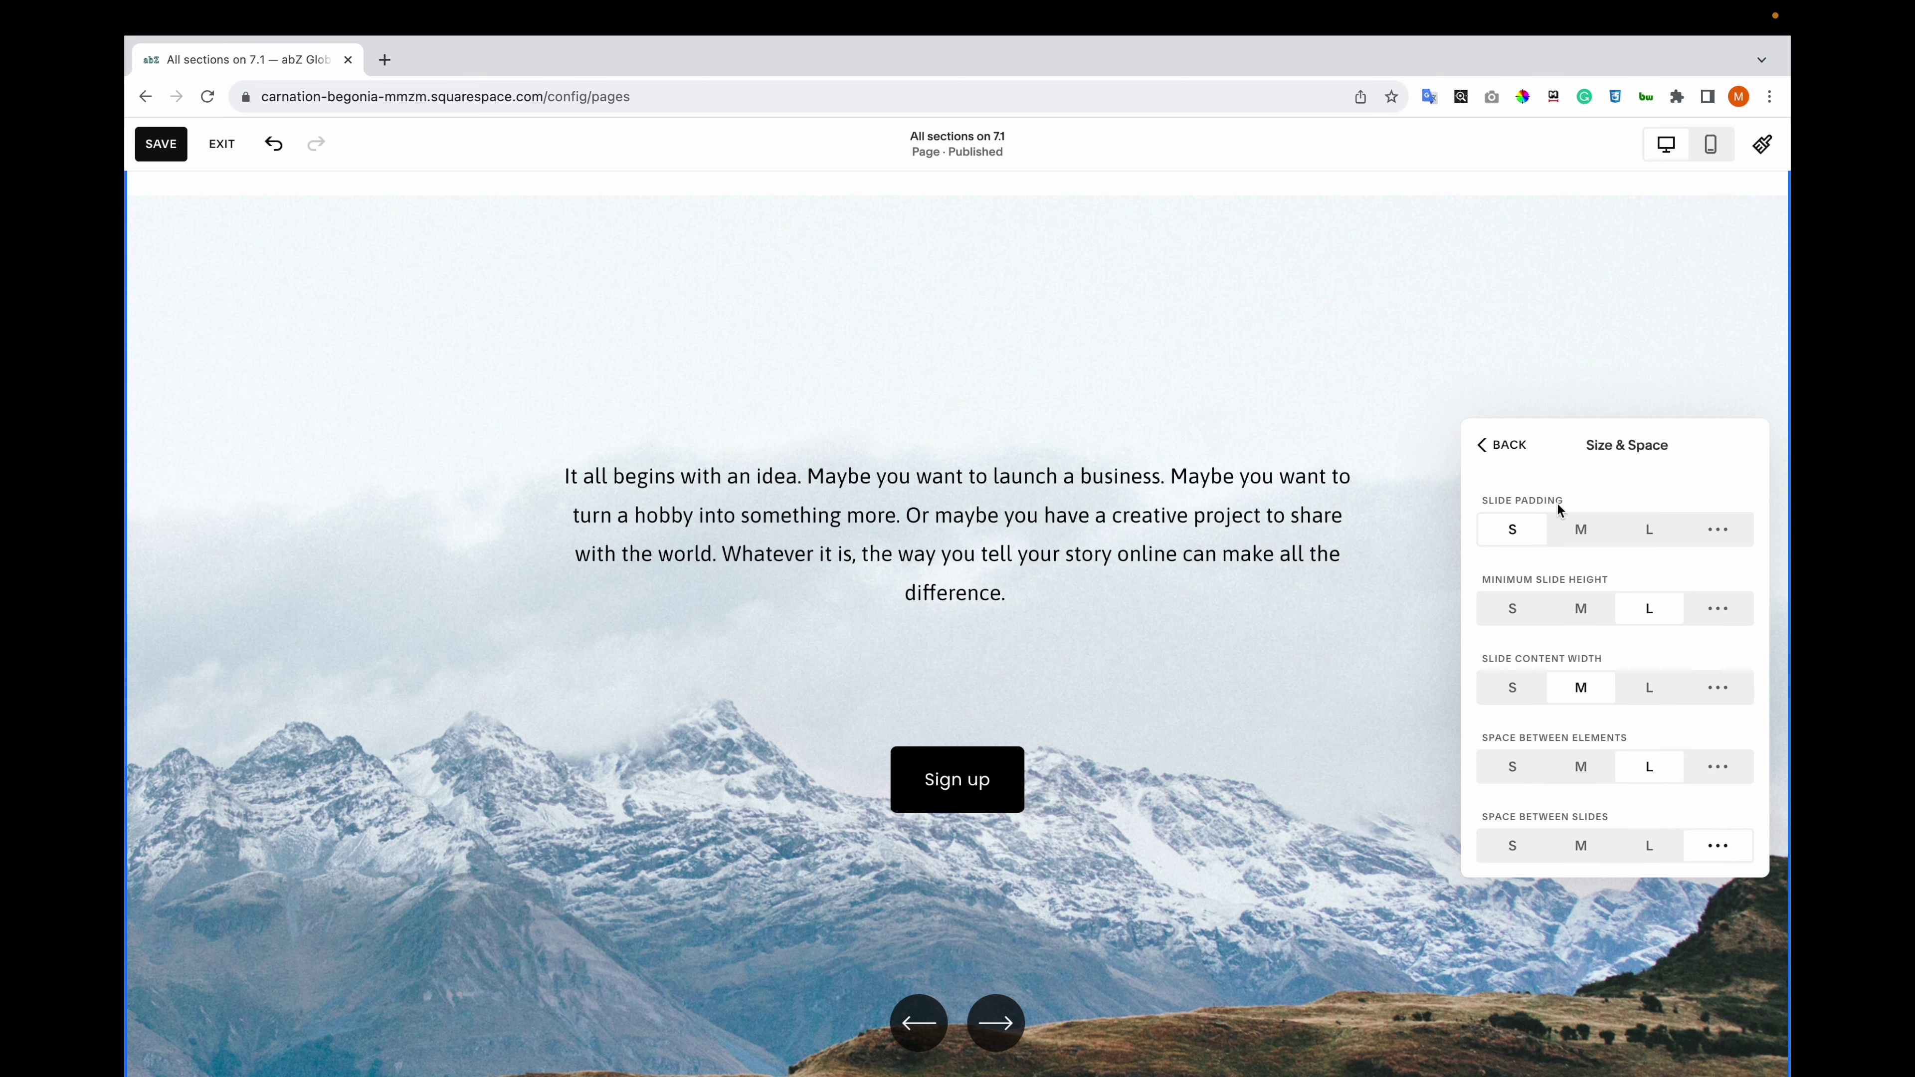
{"action": "left_click", "coordinate": [1575, 530]}
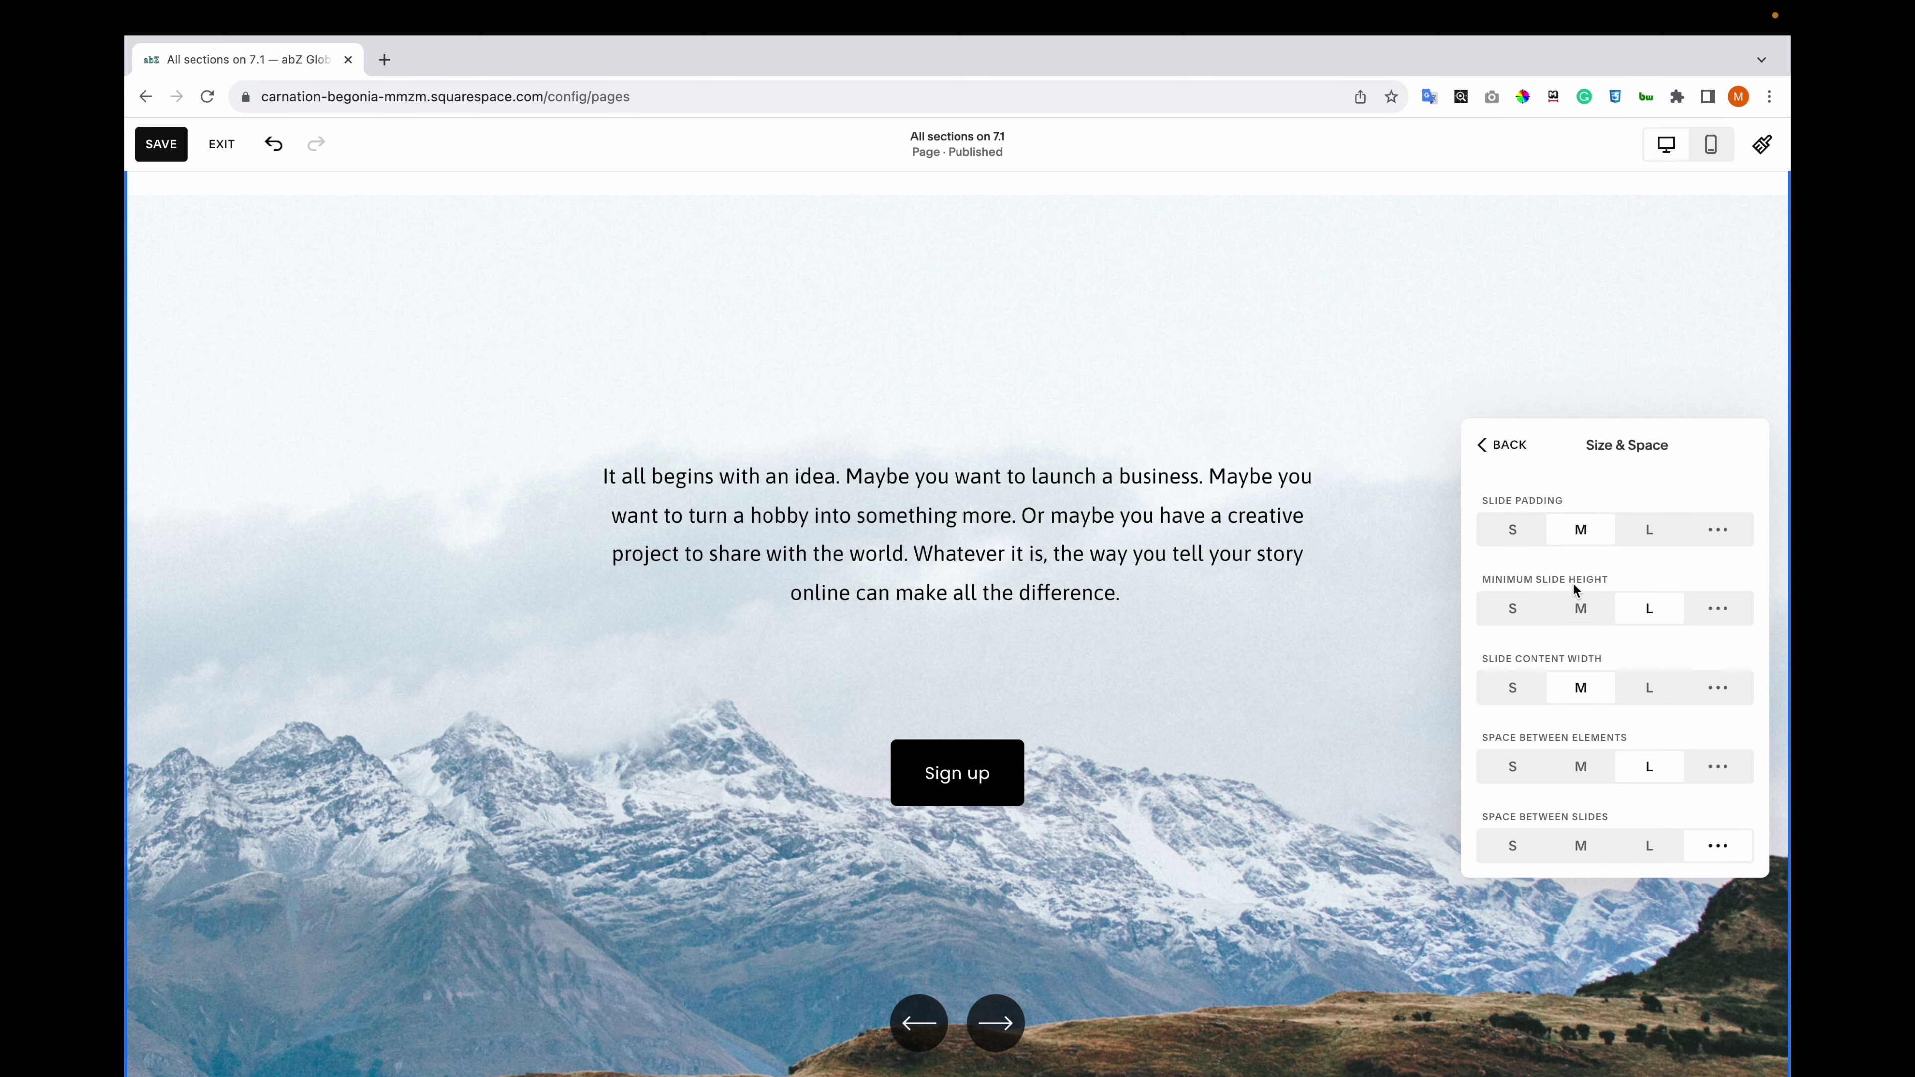
{"action": "left_click", "coordinate": [1583, 769]}
{"action": "left_click", "coordinate": [1580, 846]}
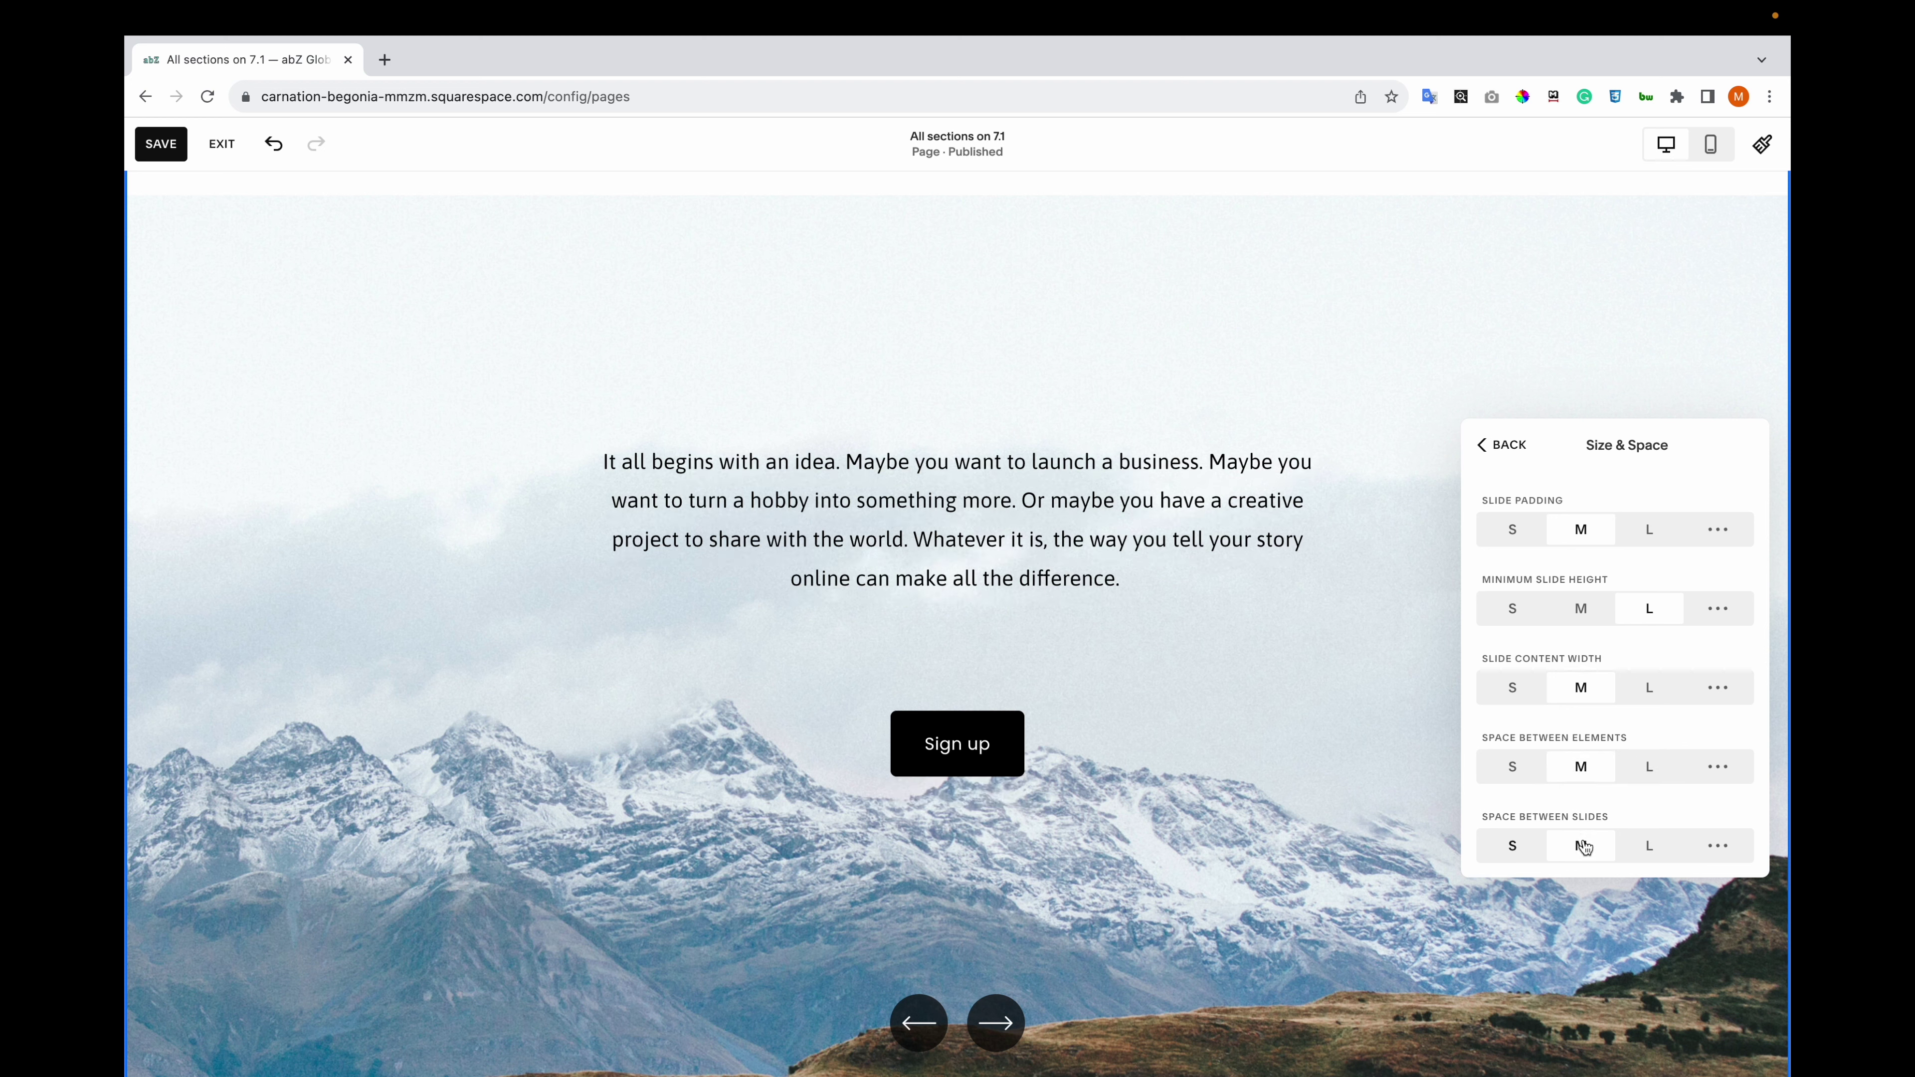
- Try other spacing options between the slides, including L, and finish with the slideshow's size and space settings
{"action": "left_click", "coordinate": [1649, 845]}
{"action": "scroll", "coordinate": [1547, 791], "scroll_direction": "down", "scroll_amount": 2}
{"action": "left_click", "coordinate": [1549, 836]}
{"action": "left_click", "coordinate": [1614, 836]}
{"action": "left_click", "coordinate": [1503, 444]}
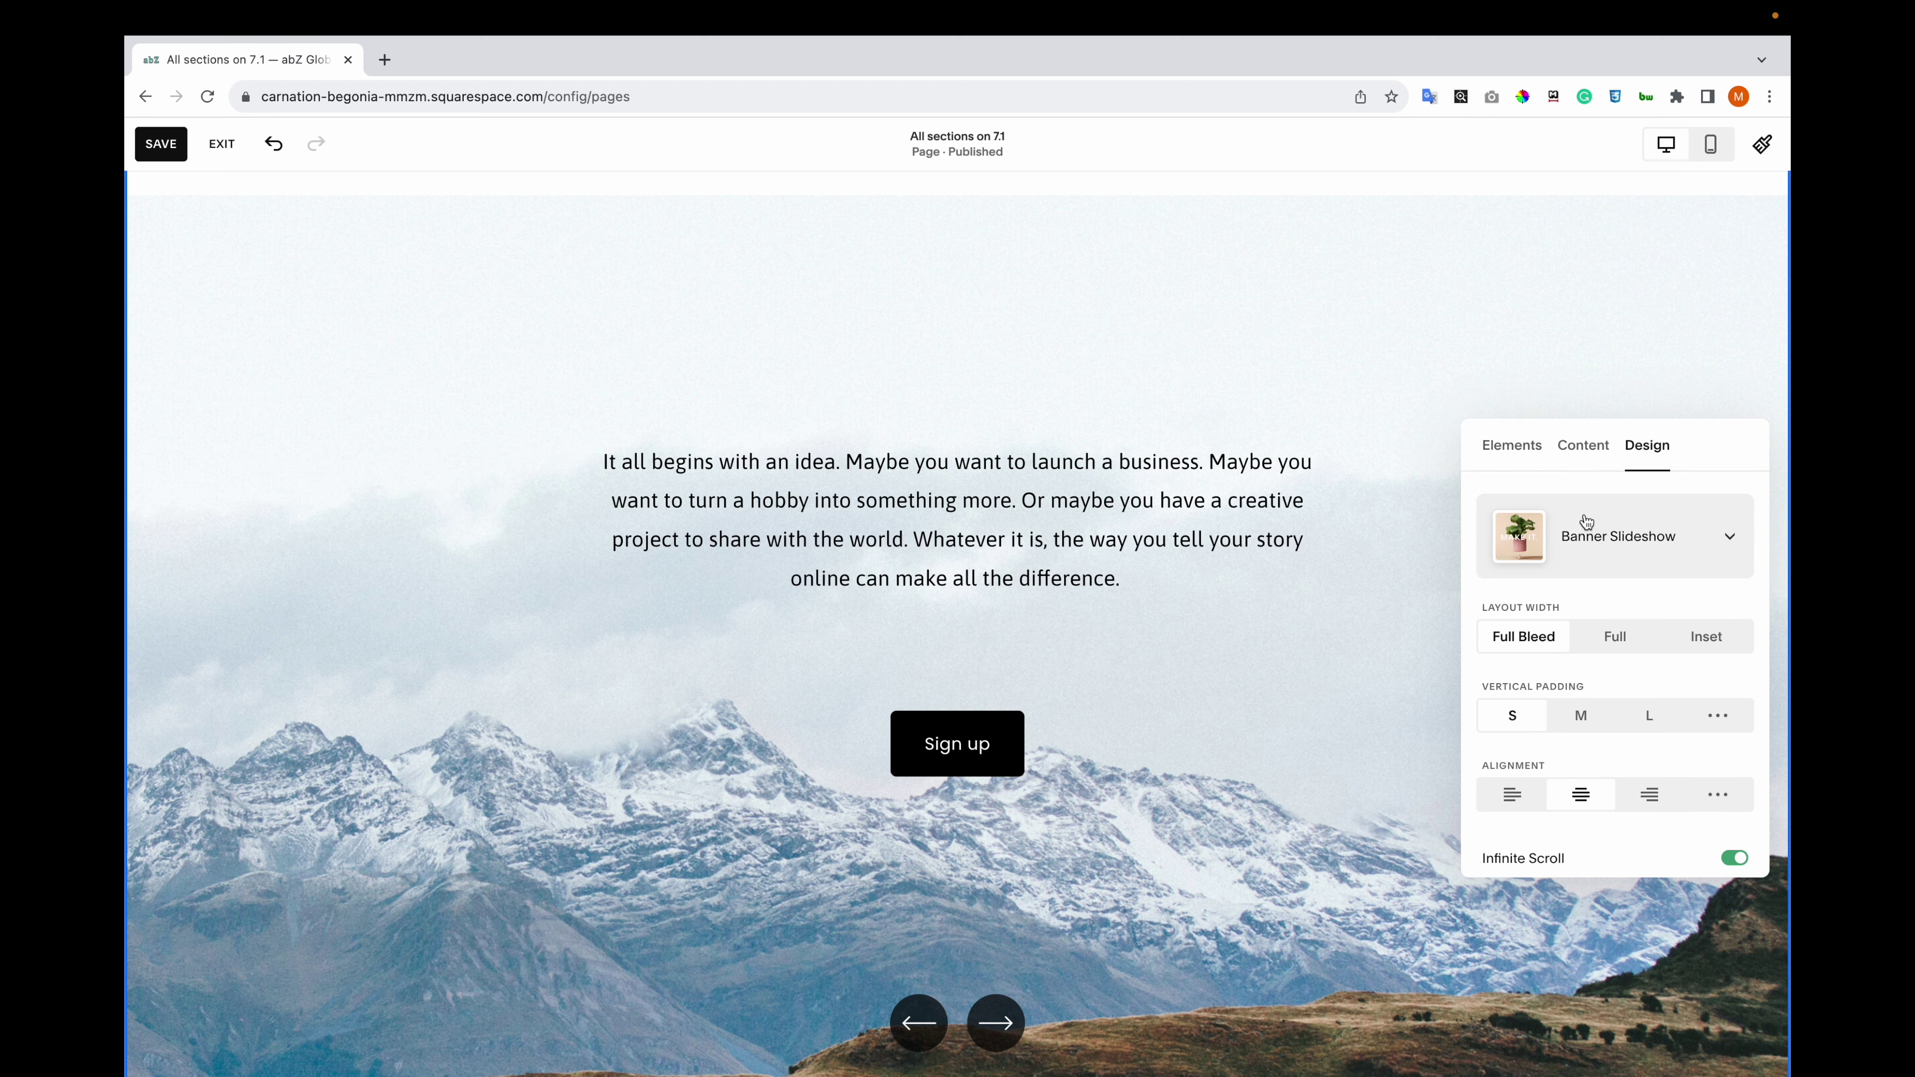
- Switch the section's layout to Simple List and reduce Max Columns to 2
{"action": "left_click", "coordinate": [1618, 549]}
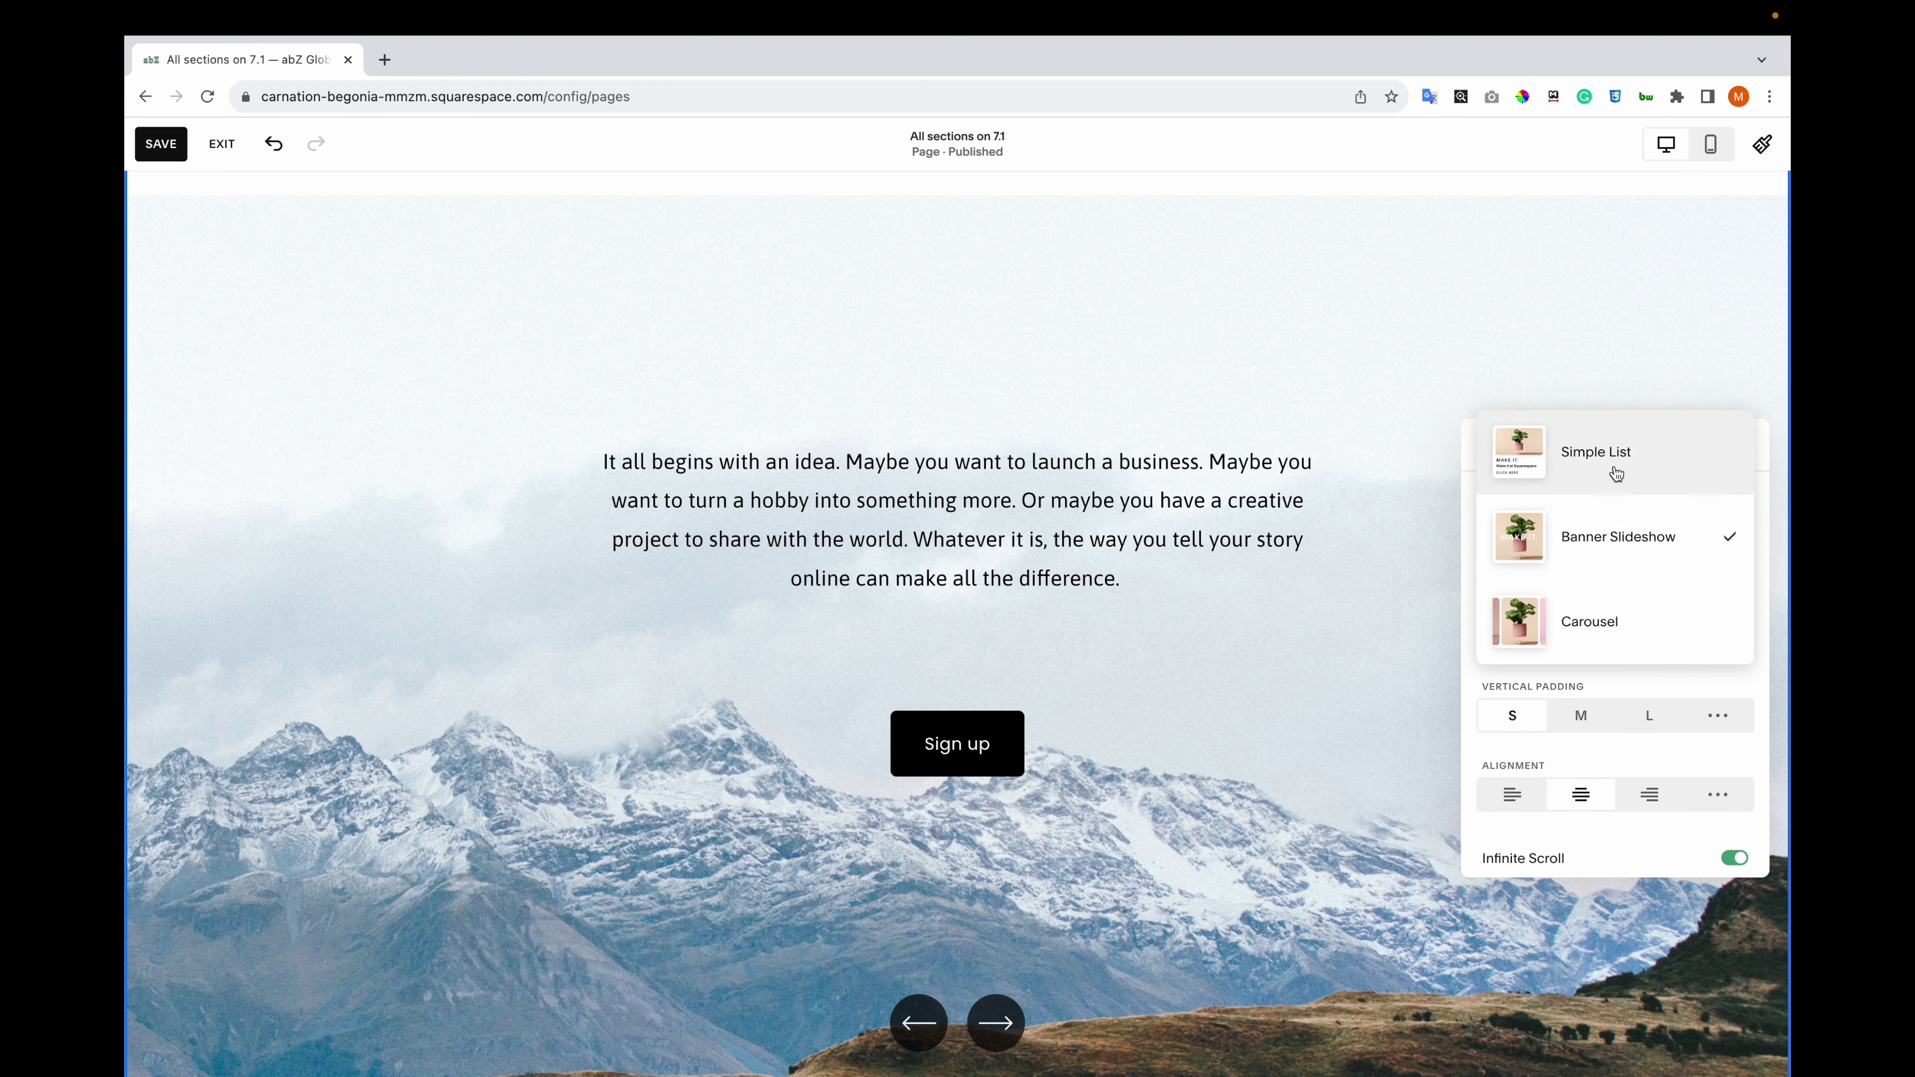
{"action": "left_click", "coordinate": [1614, 457]}
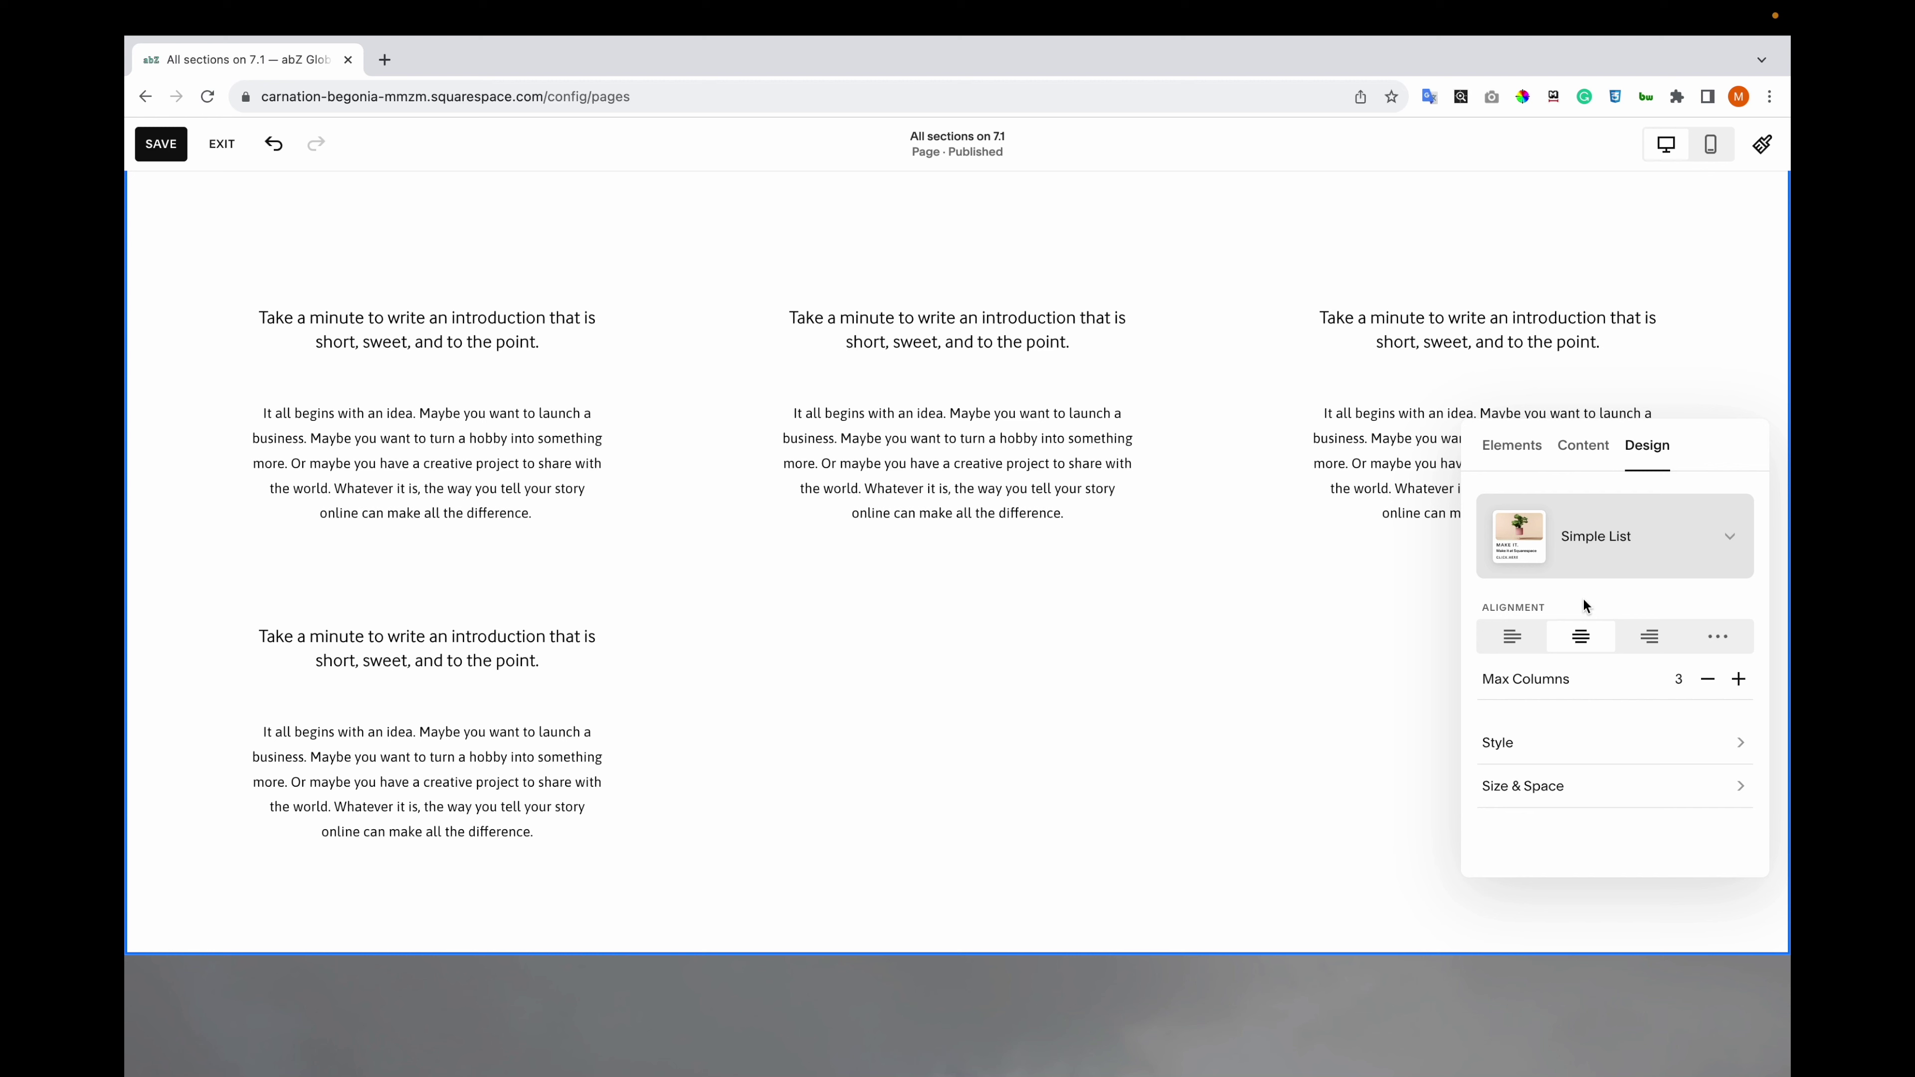
{"action": "left_click", "coordinate": [1707, 682]}
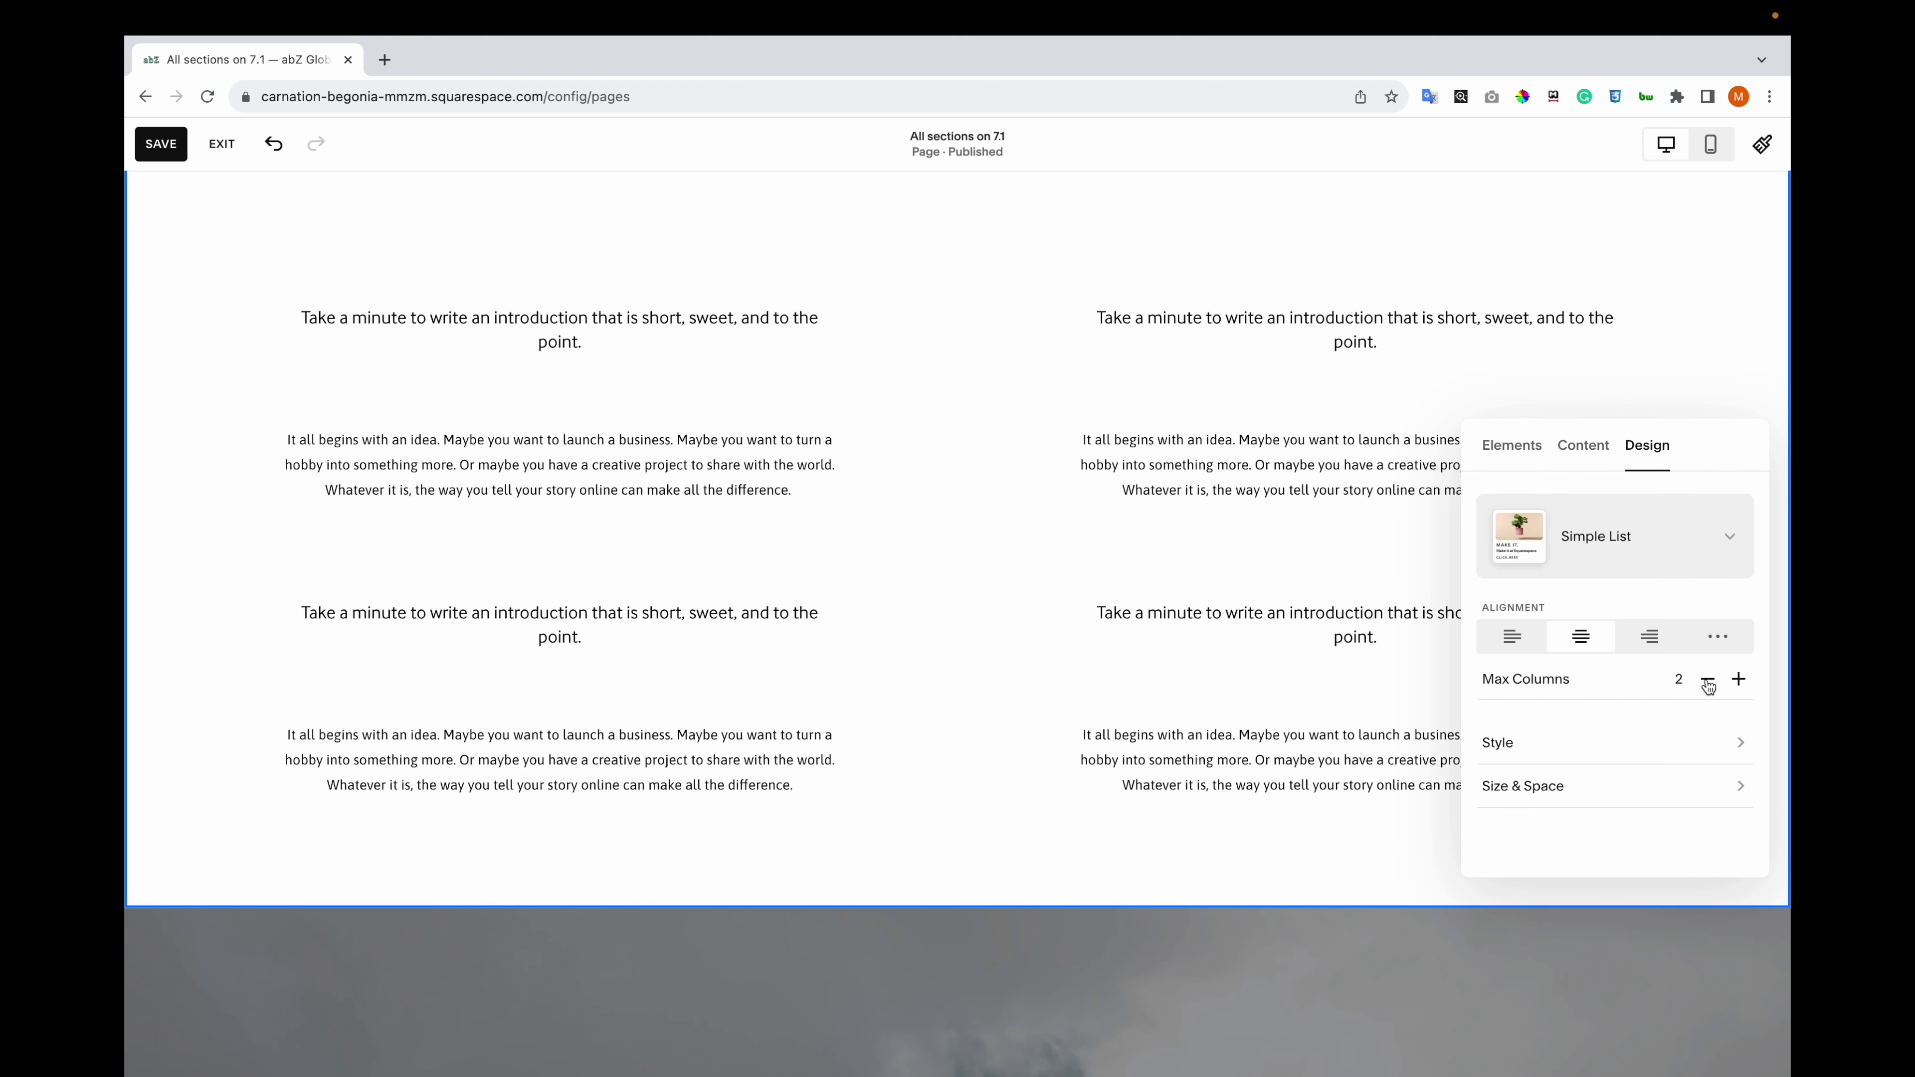
- Turn on the Card style for the simple list and review its size and space options
{"action": "left_click", "coordinate": [1624, 745]}
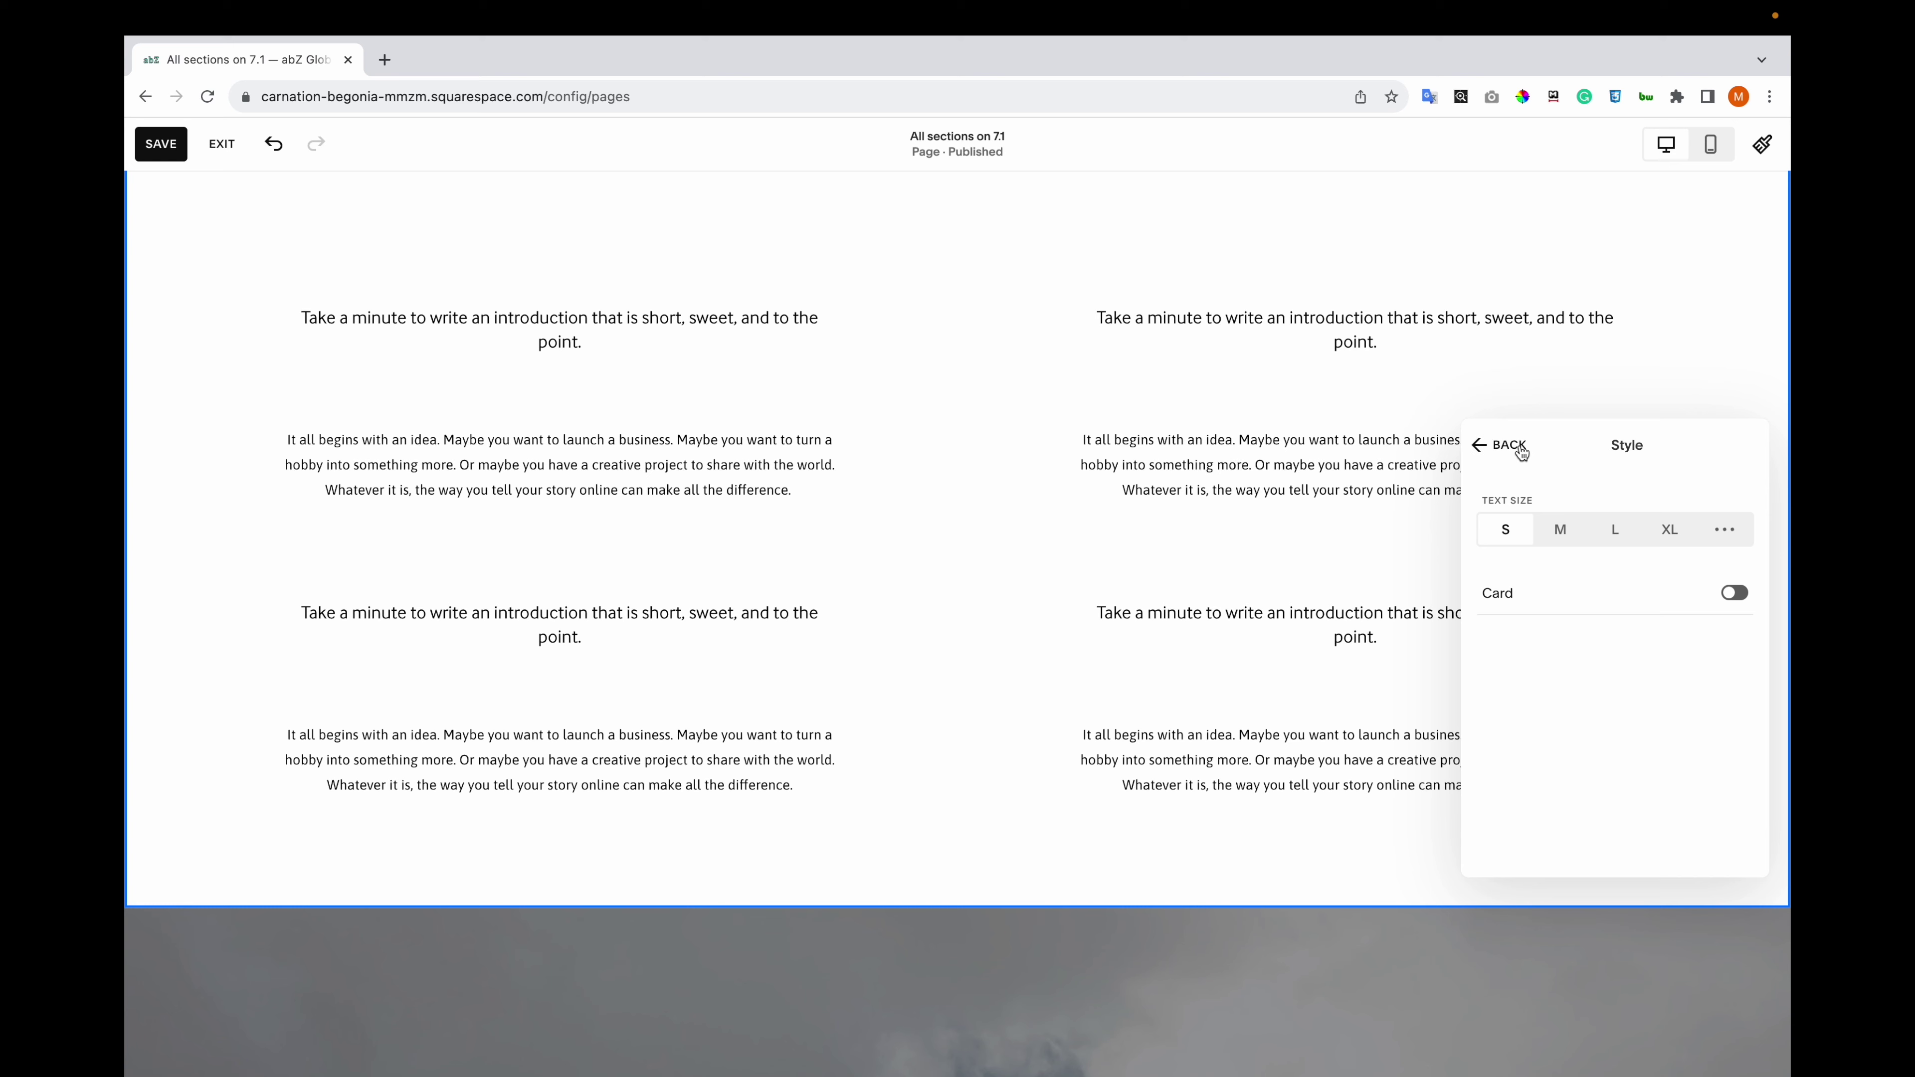
{"action": "left_click", "coordinate": [1718, 594]}
{"action": "left_click", "coordinate": [1503, 452]}
{"action": "left_click", "coordinate": [1576, 787]}
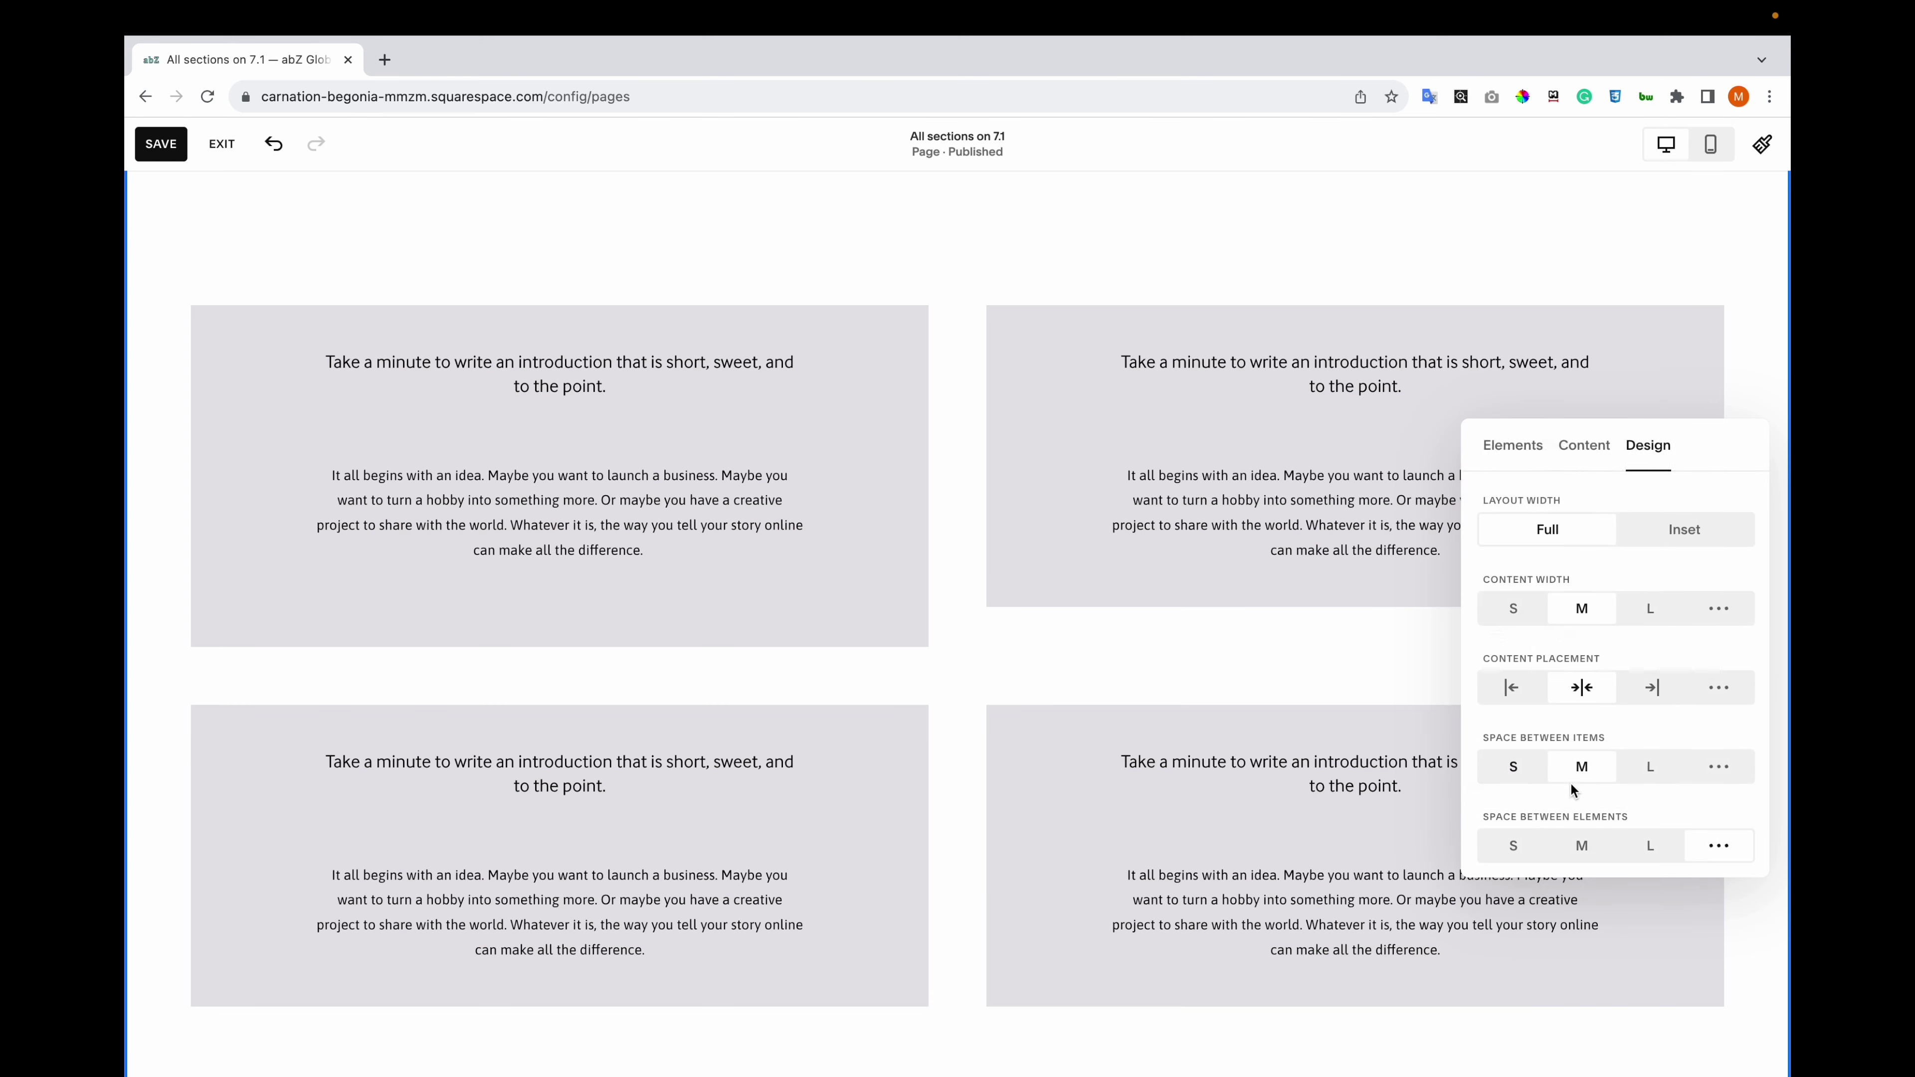
{"action": "scroll", "coordinate": [1592, 644], "scroll_direction": "down", "scroll_amount": 3}
{"action": "scroll", "coordinate": [1593, 645], "scroll_direction": "up", "scroll_amount": 5}
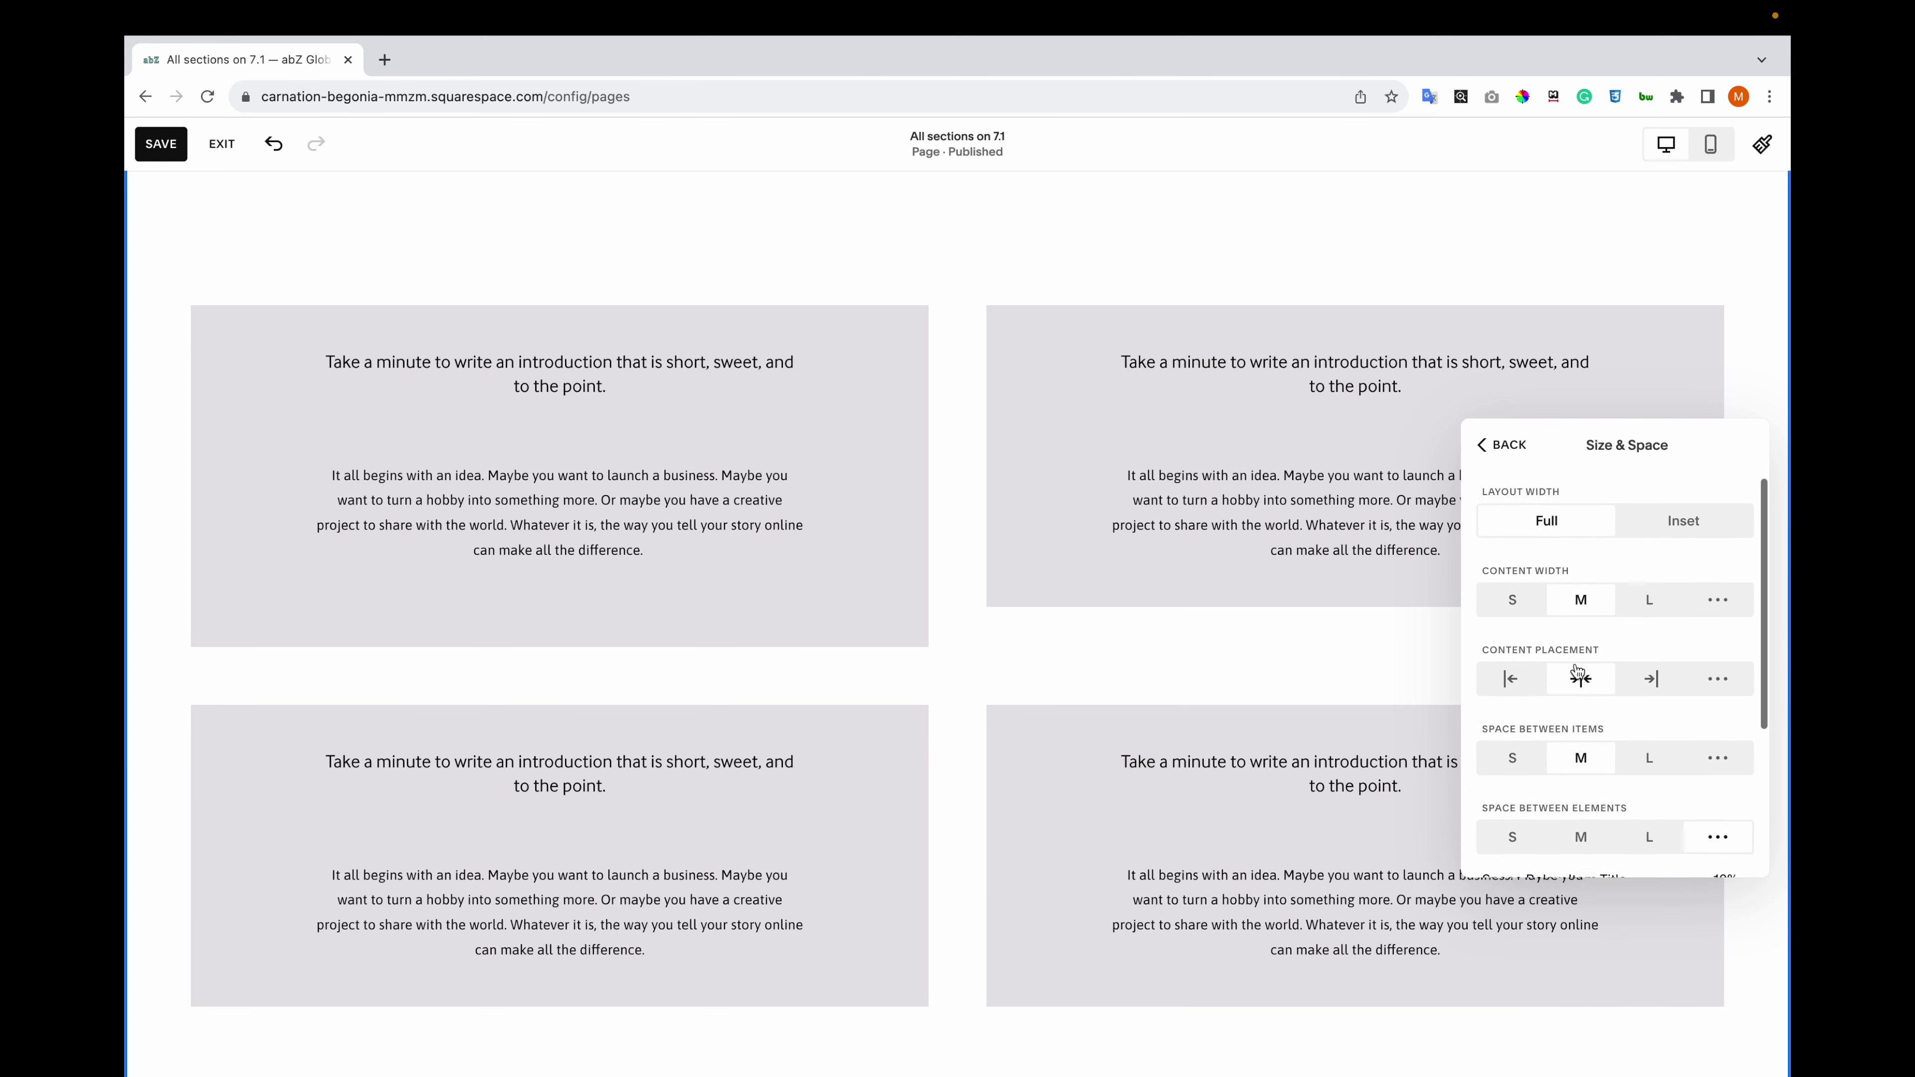
{"action": "left_click", "coordinate": [1517, 462]}
- Switch the section's layout to Carousel and set Max Columns to 2
{"action": "left_click", "coordinate": [1616, 535]}
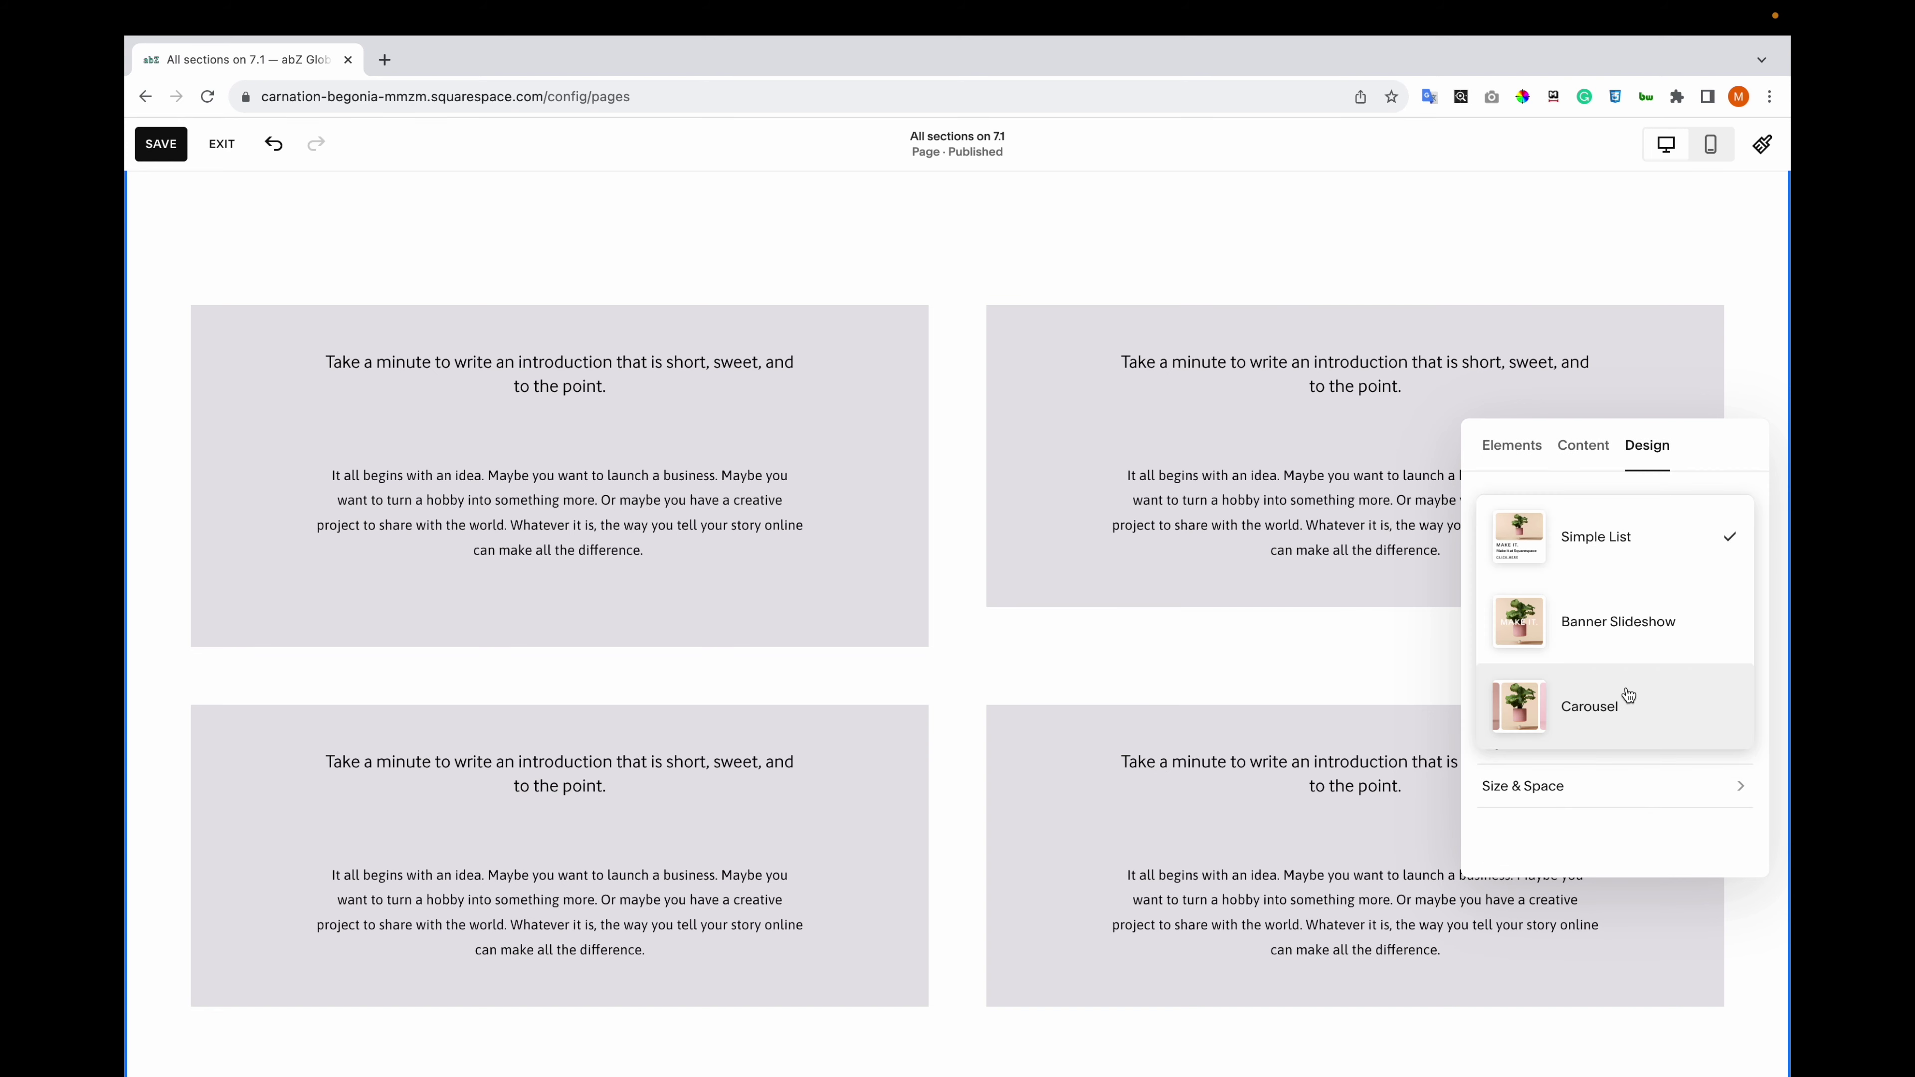
{"action": "left_click", "coordinate": [1623, 697]}
{"action": "scroll", "coordinate": [1707, 604], "scroll_direction": "down", "scroll_amount": 2}
{"action": "left_click", "coordinate": [1707, 600]}
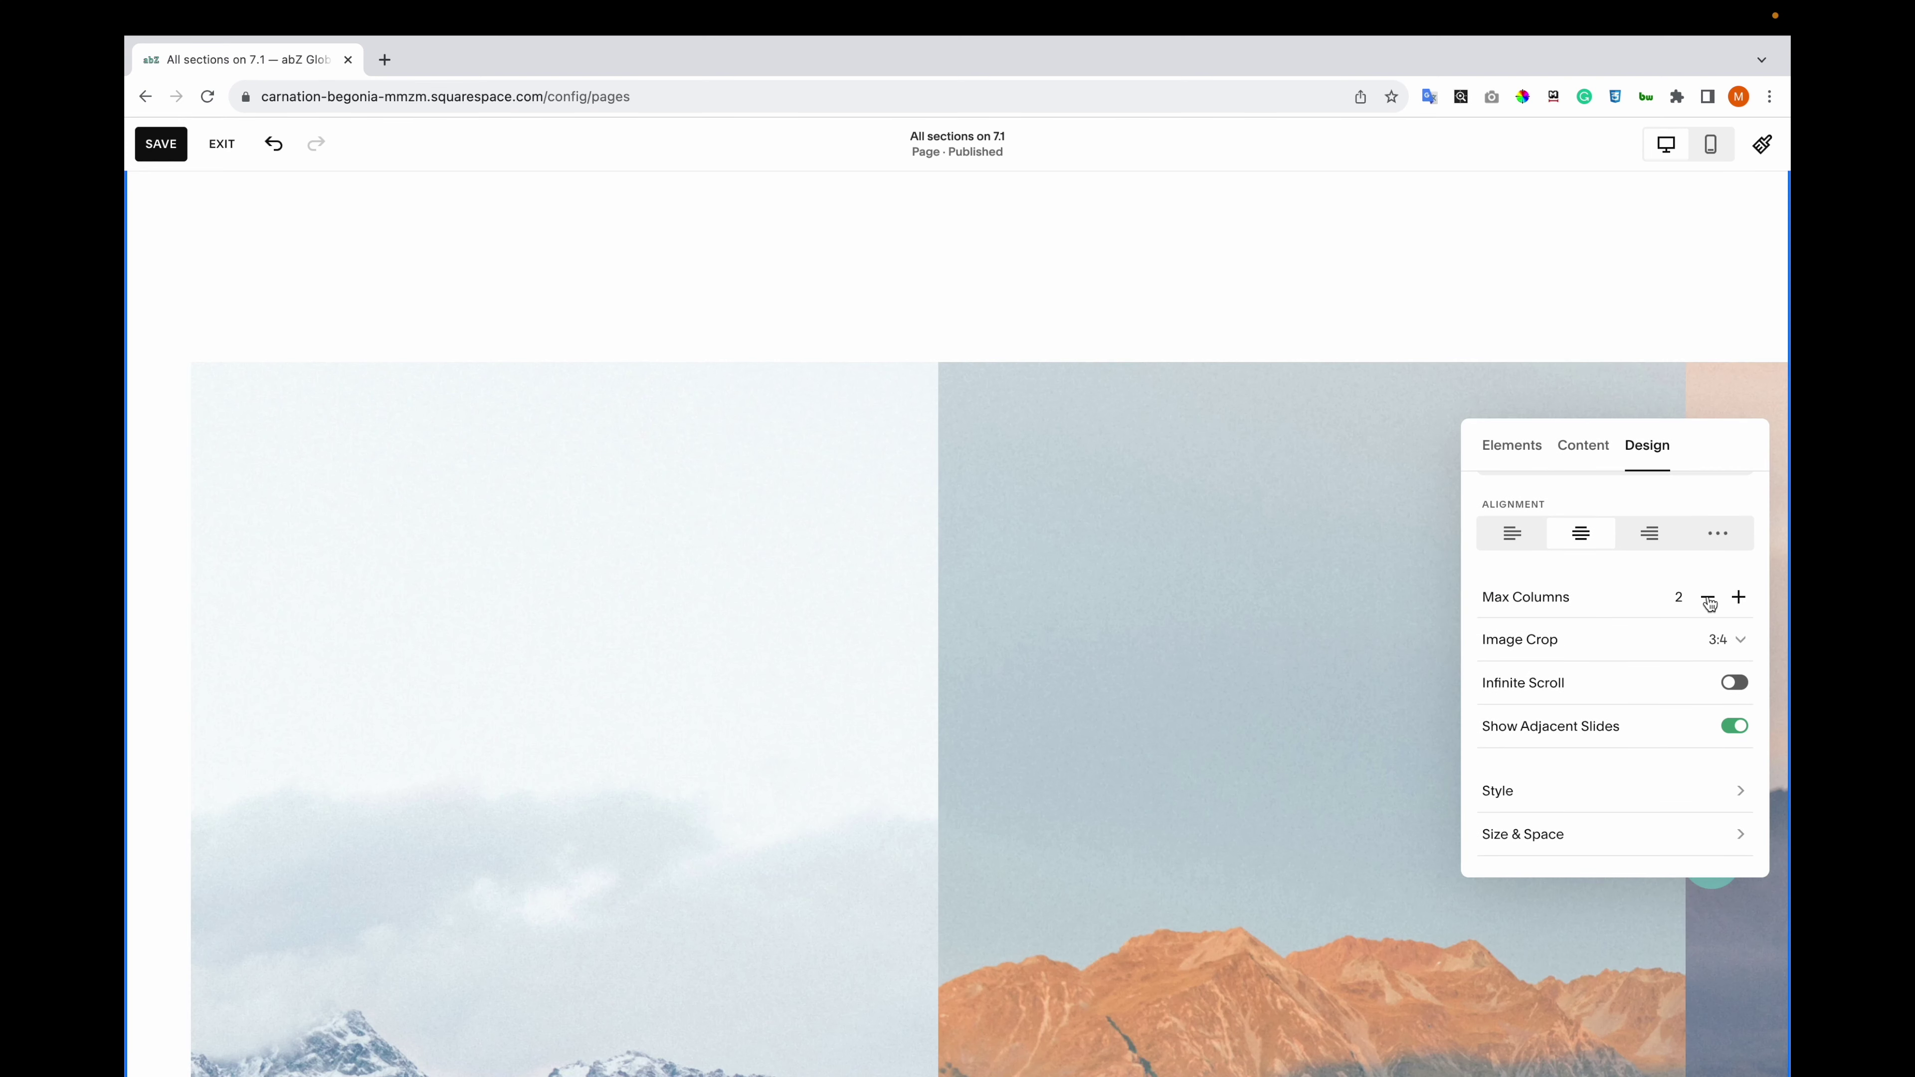
- Set the carousel's image crop to 3:2 and turn on Infinite Scroll
{"action": "left_click", "coordinate": [1727, 641]}
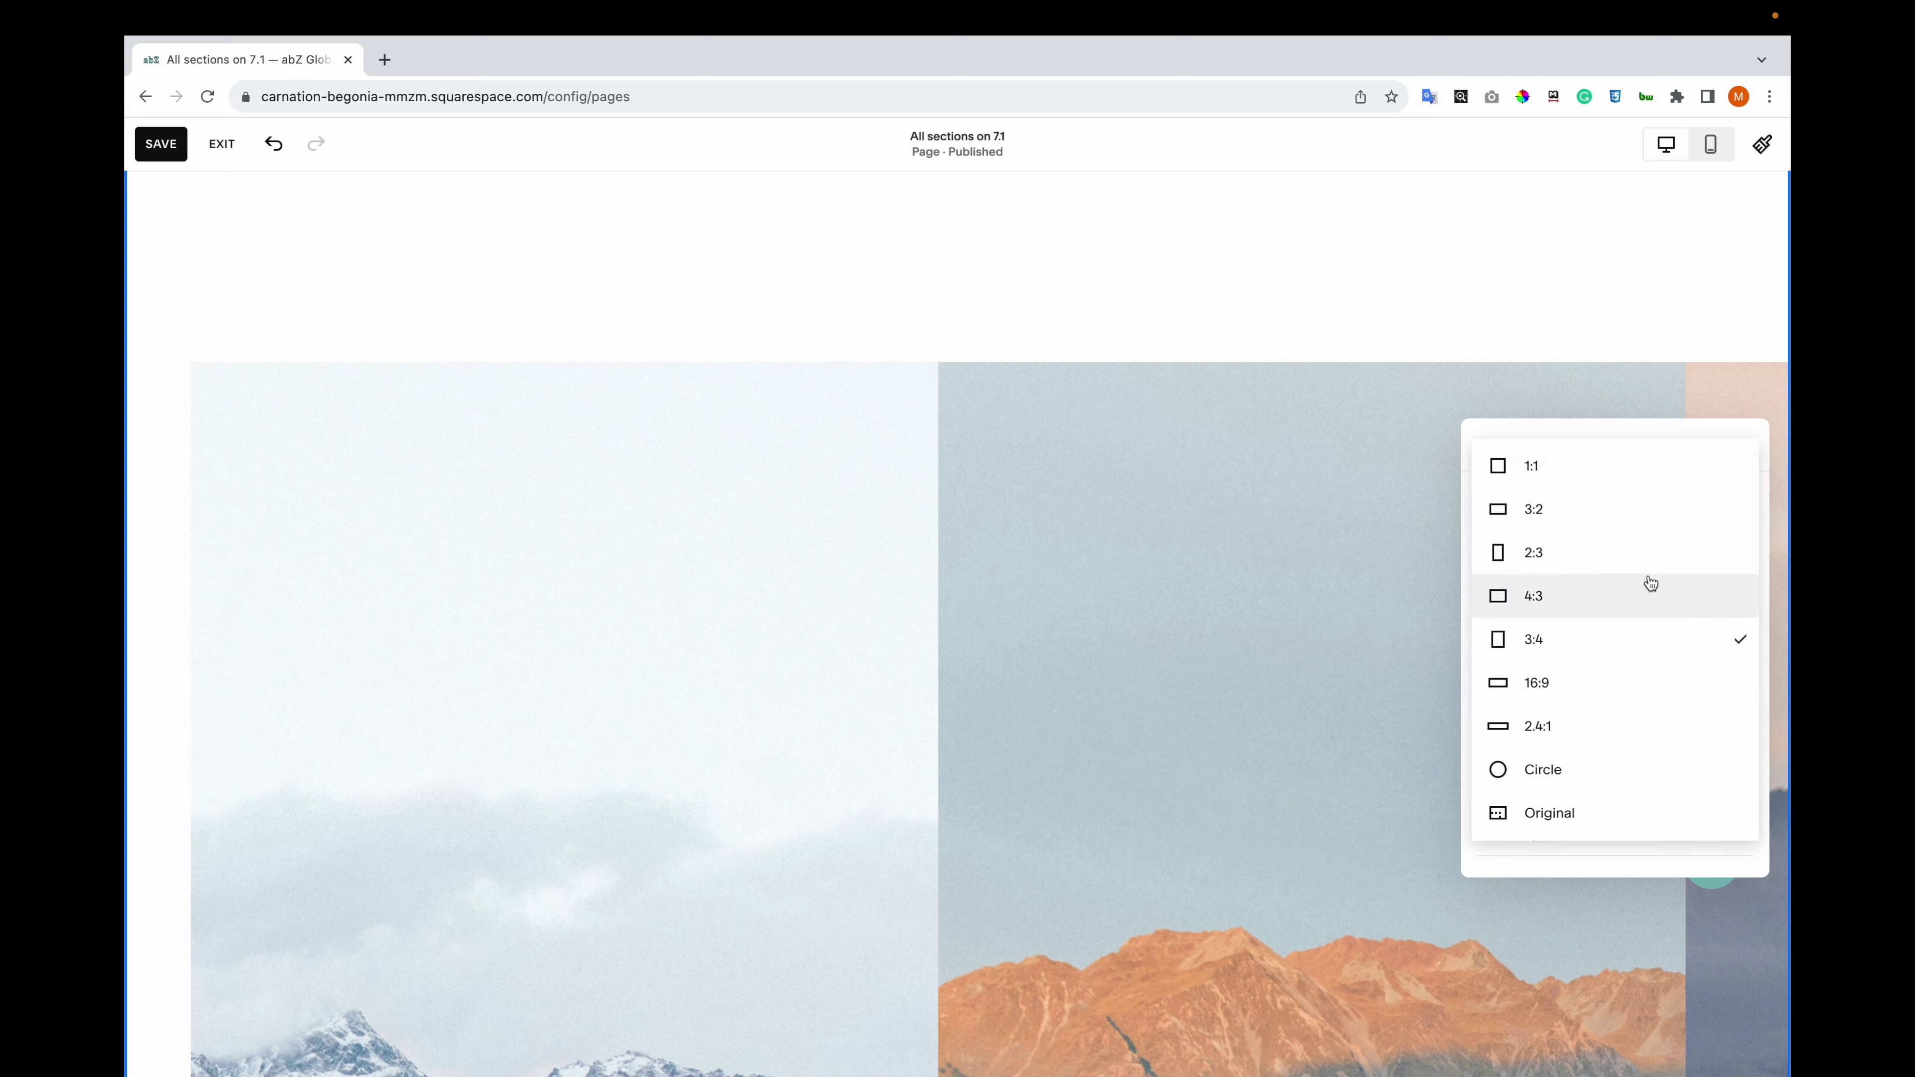
{"action": "left_click", "coordinate": [1624, 511]}
{"action": "left_click", "coordinate": [1732, 683]}
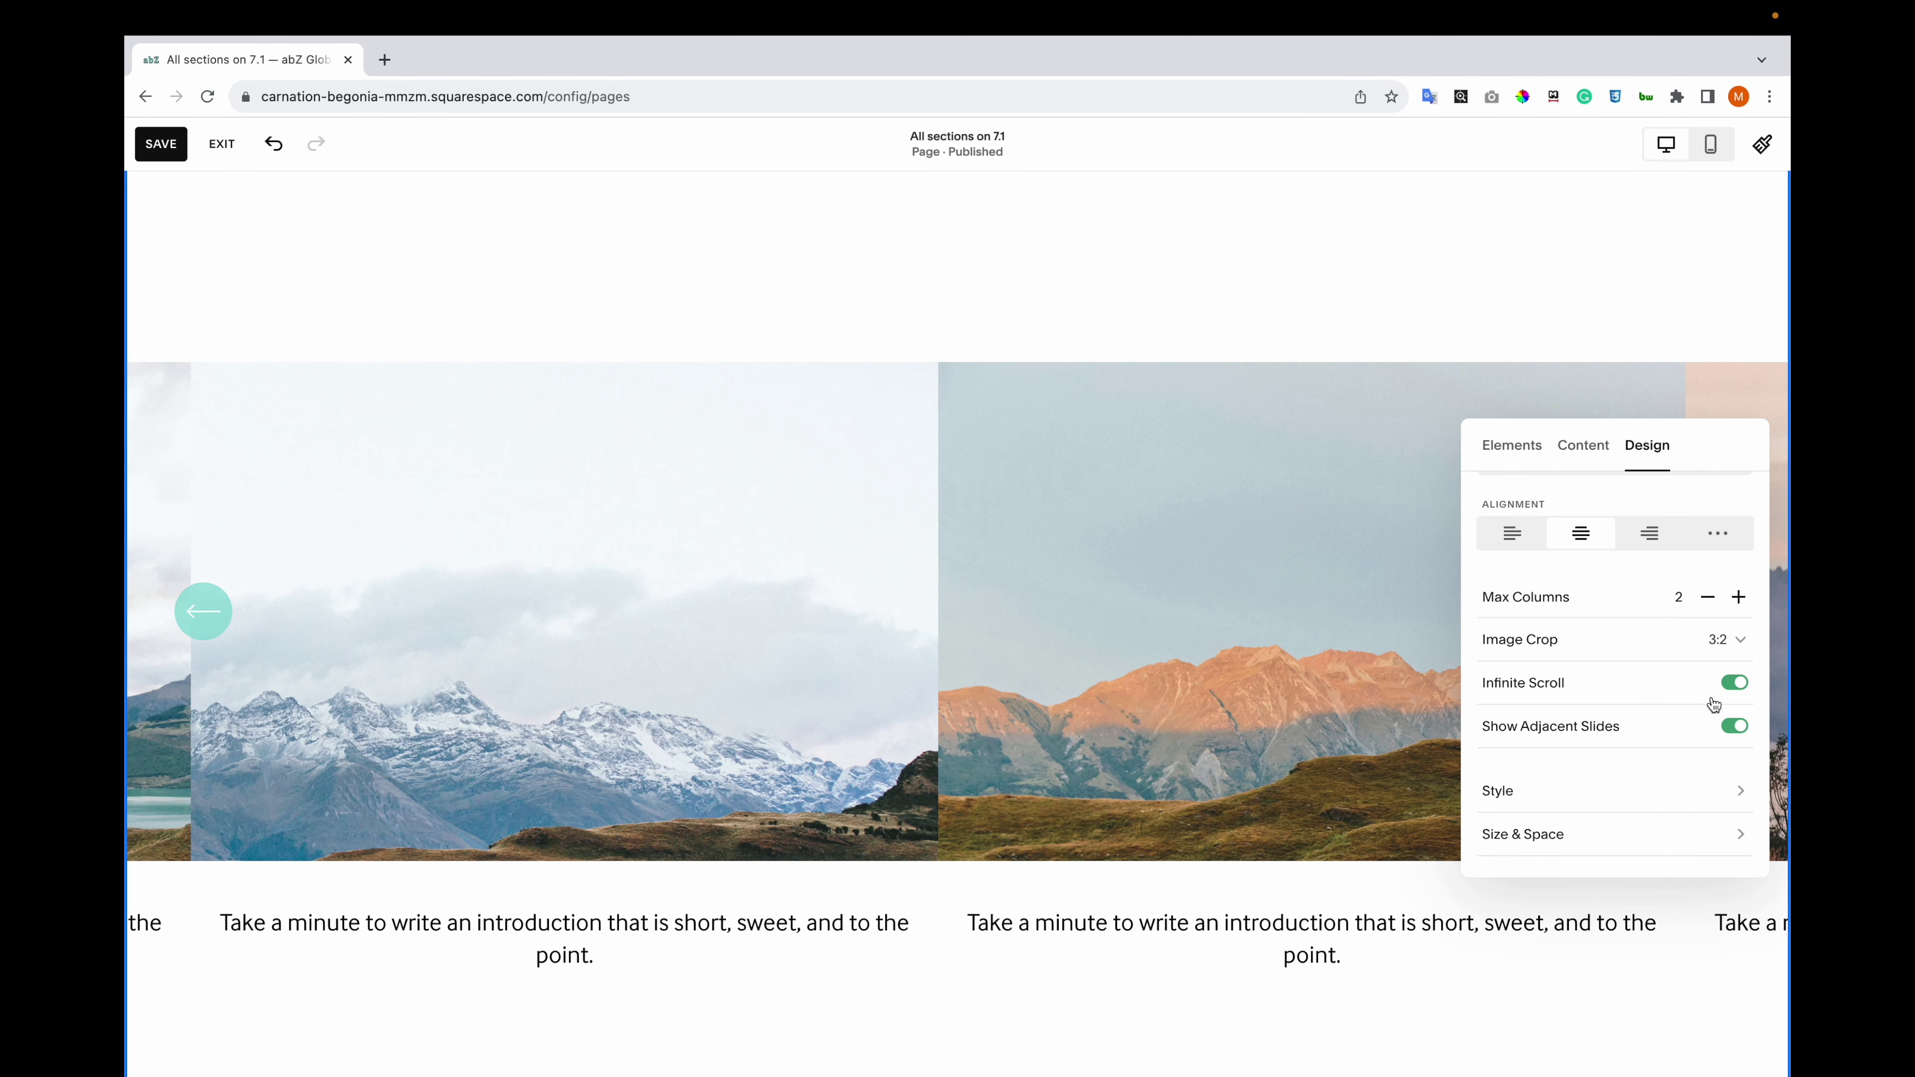
- Try the Card style on the carousel slides and turn it off again
{"action": "left_click", "coordinate": [1622, 802]}
{"action": "left_click", "coordinate": [1731, 594]}
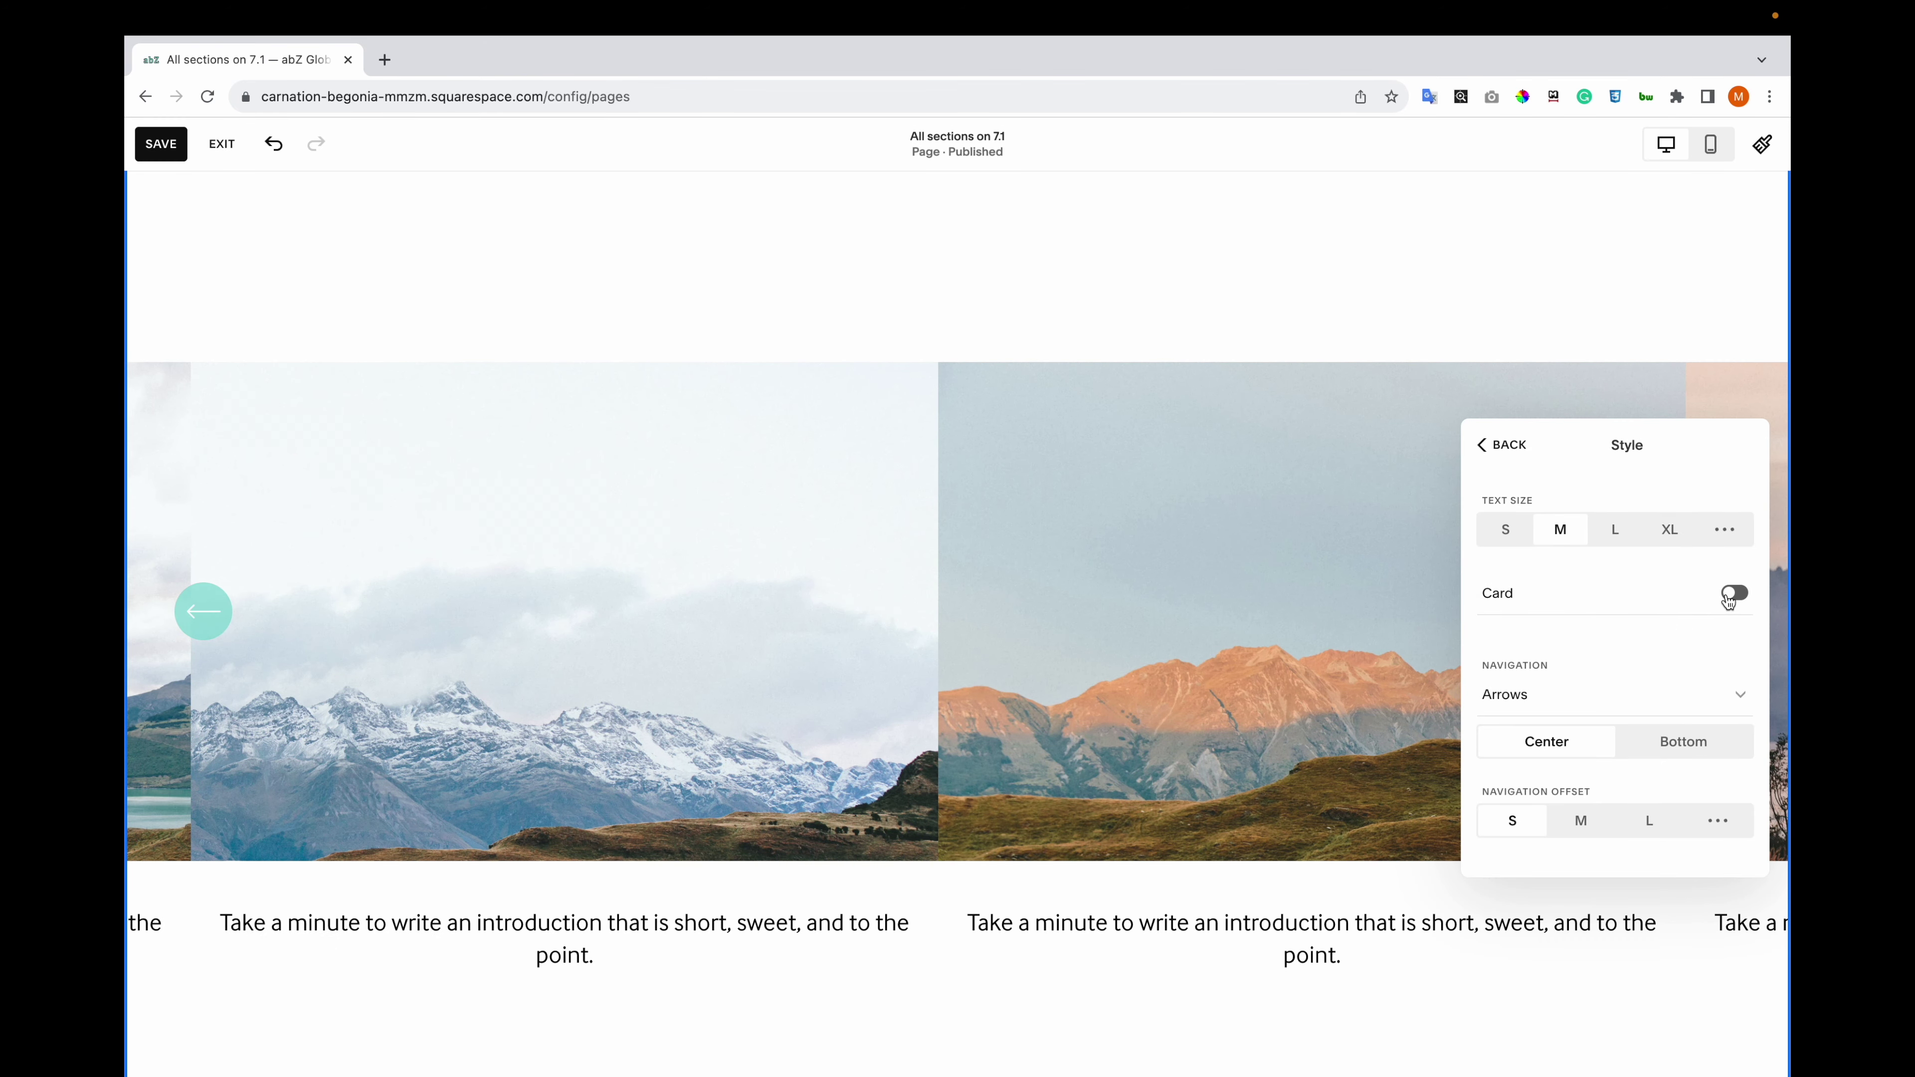
{"action": "left_click", "coordinate": [1731, 595]}
{"action": "left_click", "coordinate": [1731, 594]}
{"action": "left_click", "coordinate": [1731, 594]}
- Keep Arrows as the carousel navigation, placed at the Bottom, with the space above navigation at S after trying M
{"action": "left_click", "coordinate": [1599, 701]}
{"action": "left_click", "coordinate": [1594, 694]}
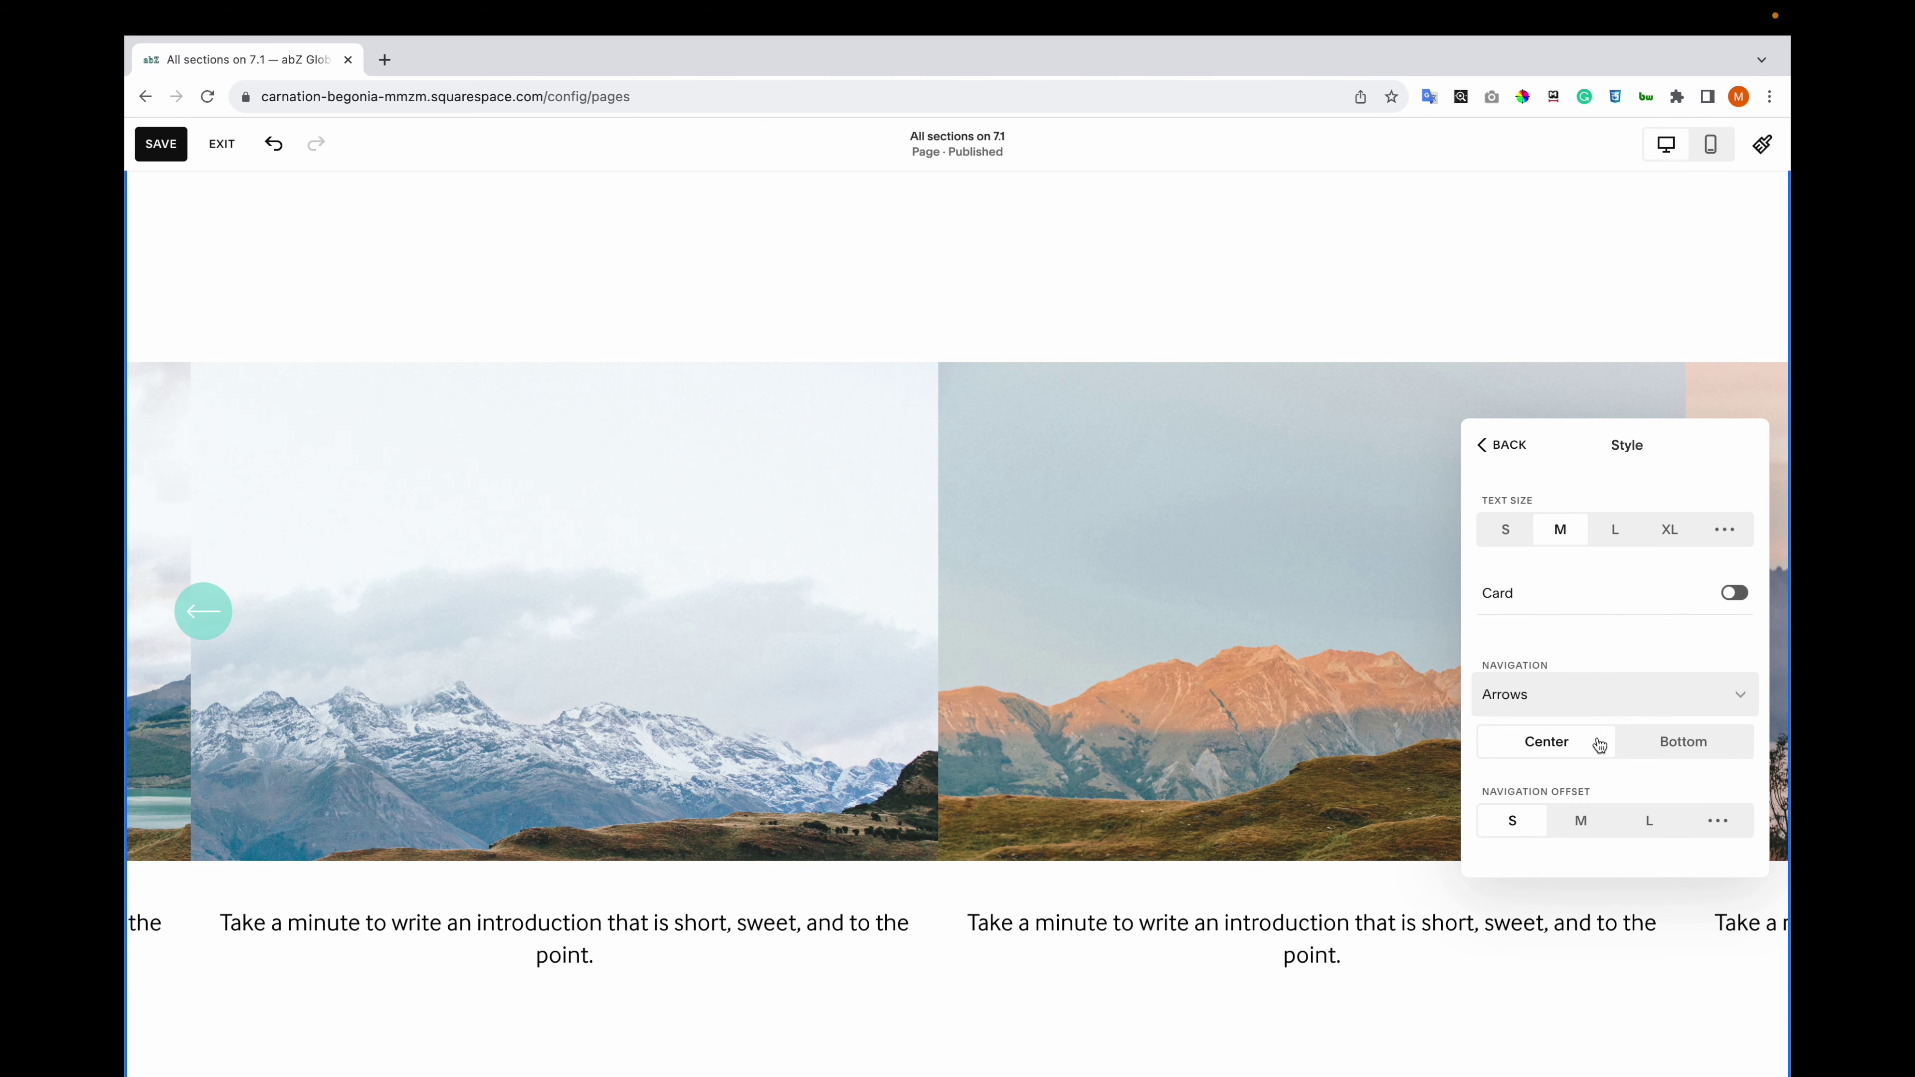
{"action": "left_click", "coordinate": [1658, 742]}
{"action": "scroll", "coordinate": [1556, 783], "scroll_direction": "down", "scroll_amount": 1}
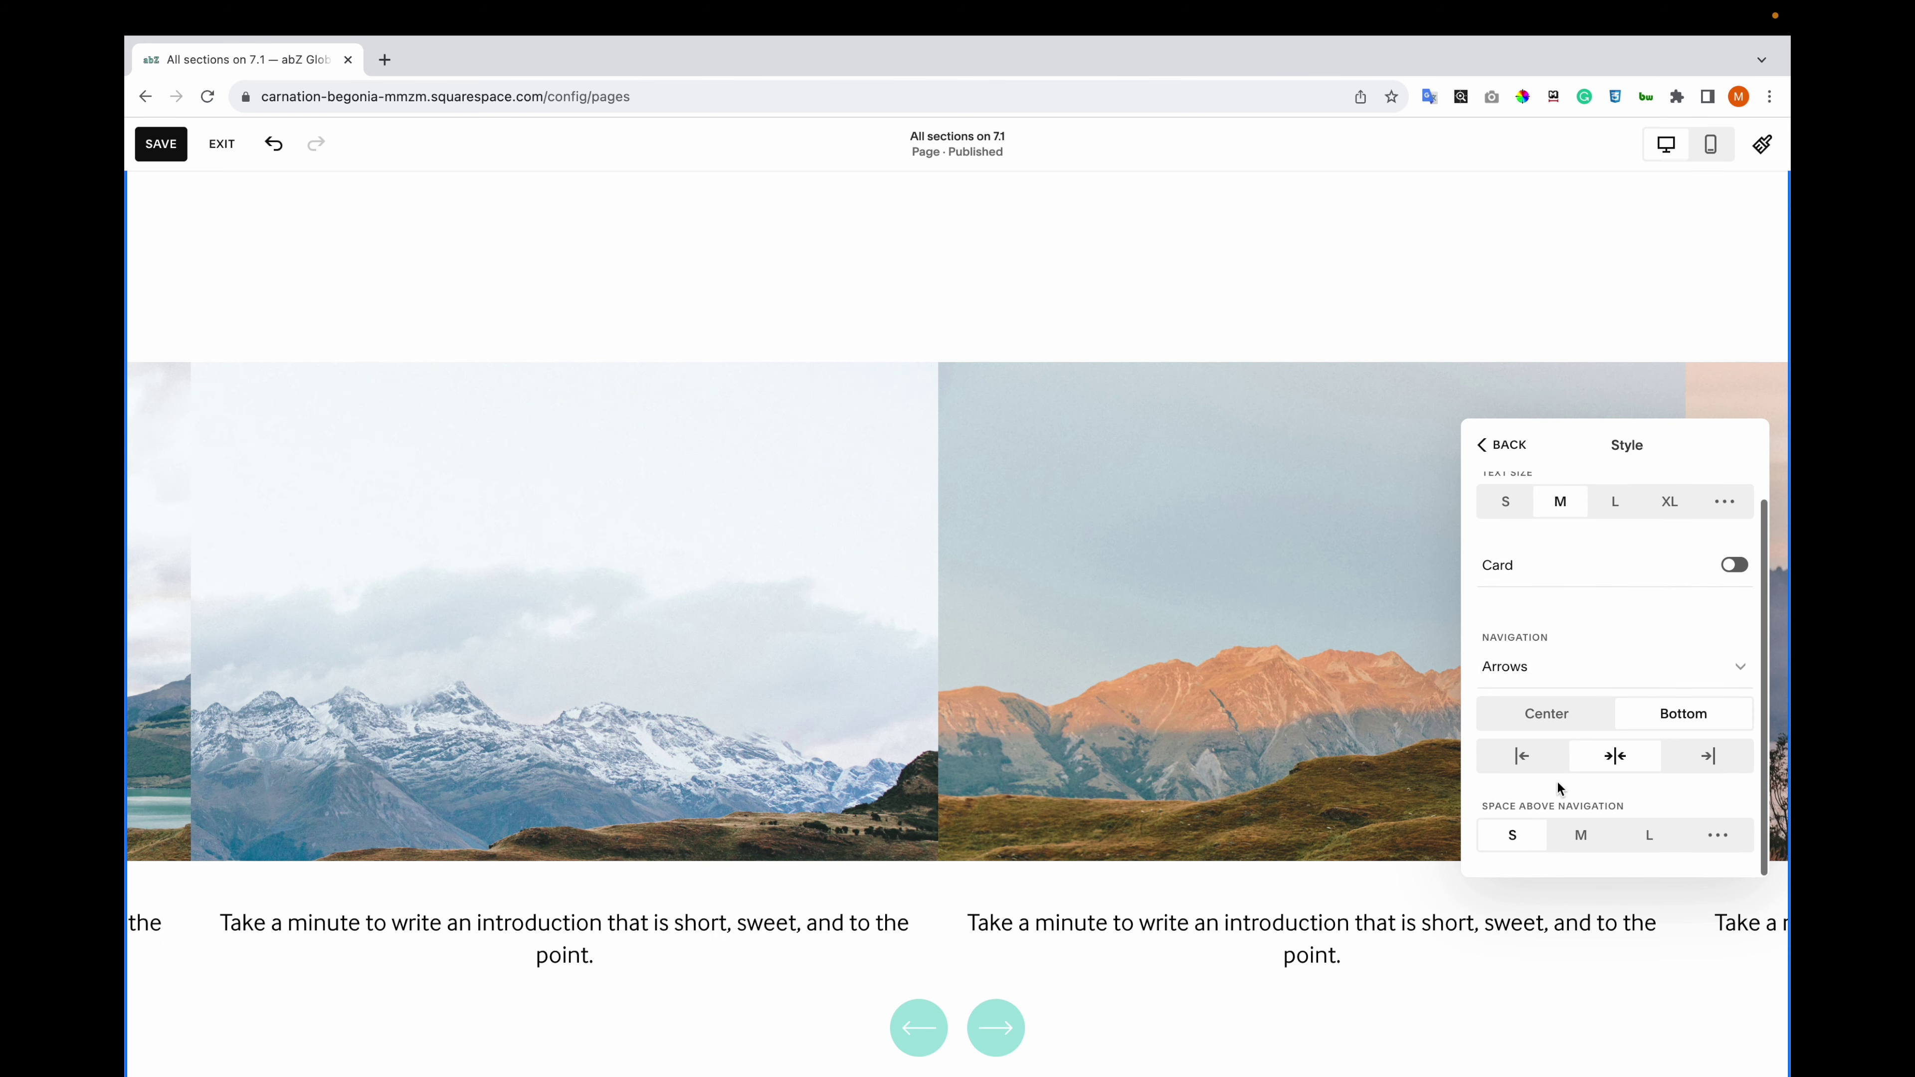
{"action": "left_click", "coordinate": [1573, 828]}
{"action": "left_click", "coordinate": [1510, 836]}
- Look over the carousel's content items and switch the section's layout back to Banner Slideshow
{"action": "left_click", "coordinate": [1530, 448]}
{"action": "left_click", "coordinate": [1583, 445]}
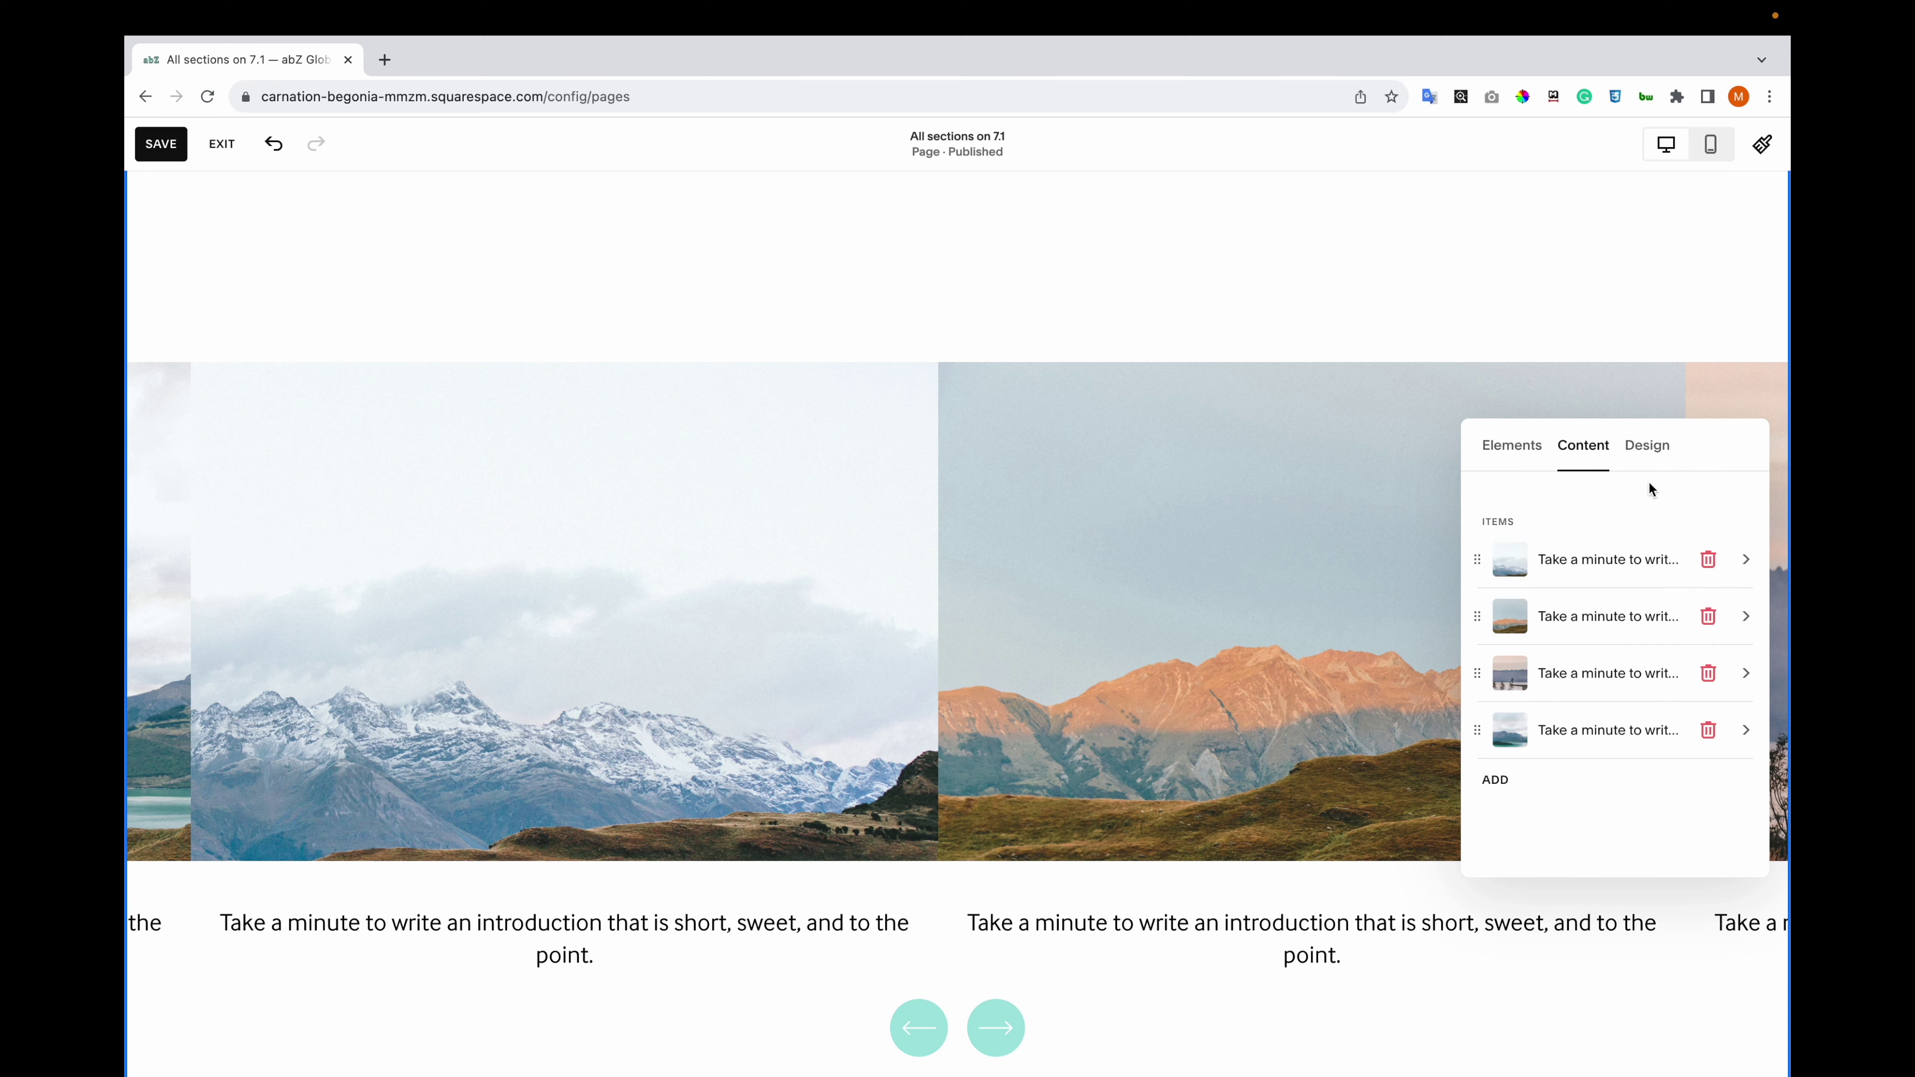
{"action": "left_click", "coordinate": [1647, 445]}
{"action": "left_click", "coordinate": [1658, 535]}
{"action": "left_click", "coordinate": [1613, 453]}
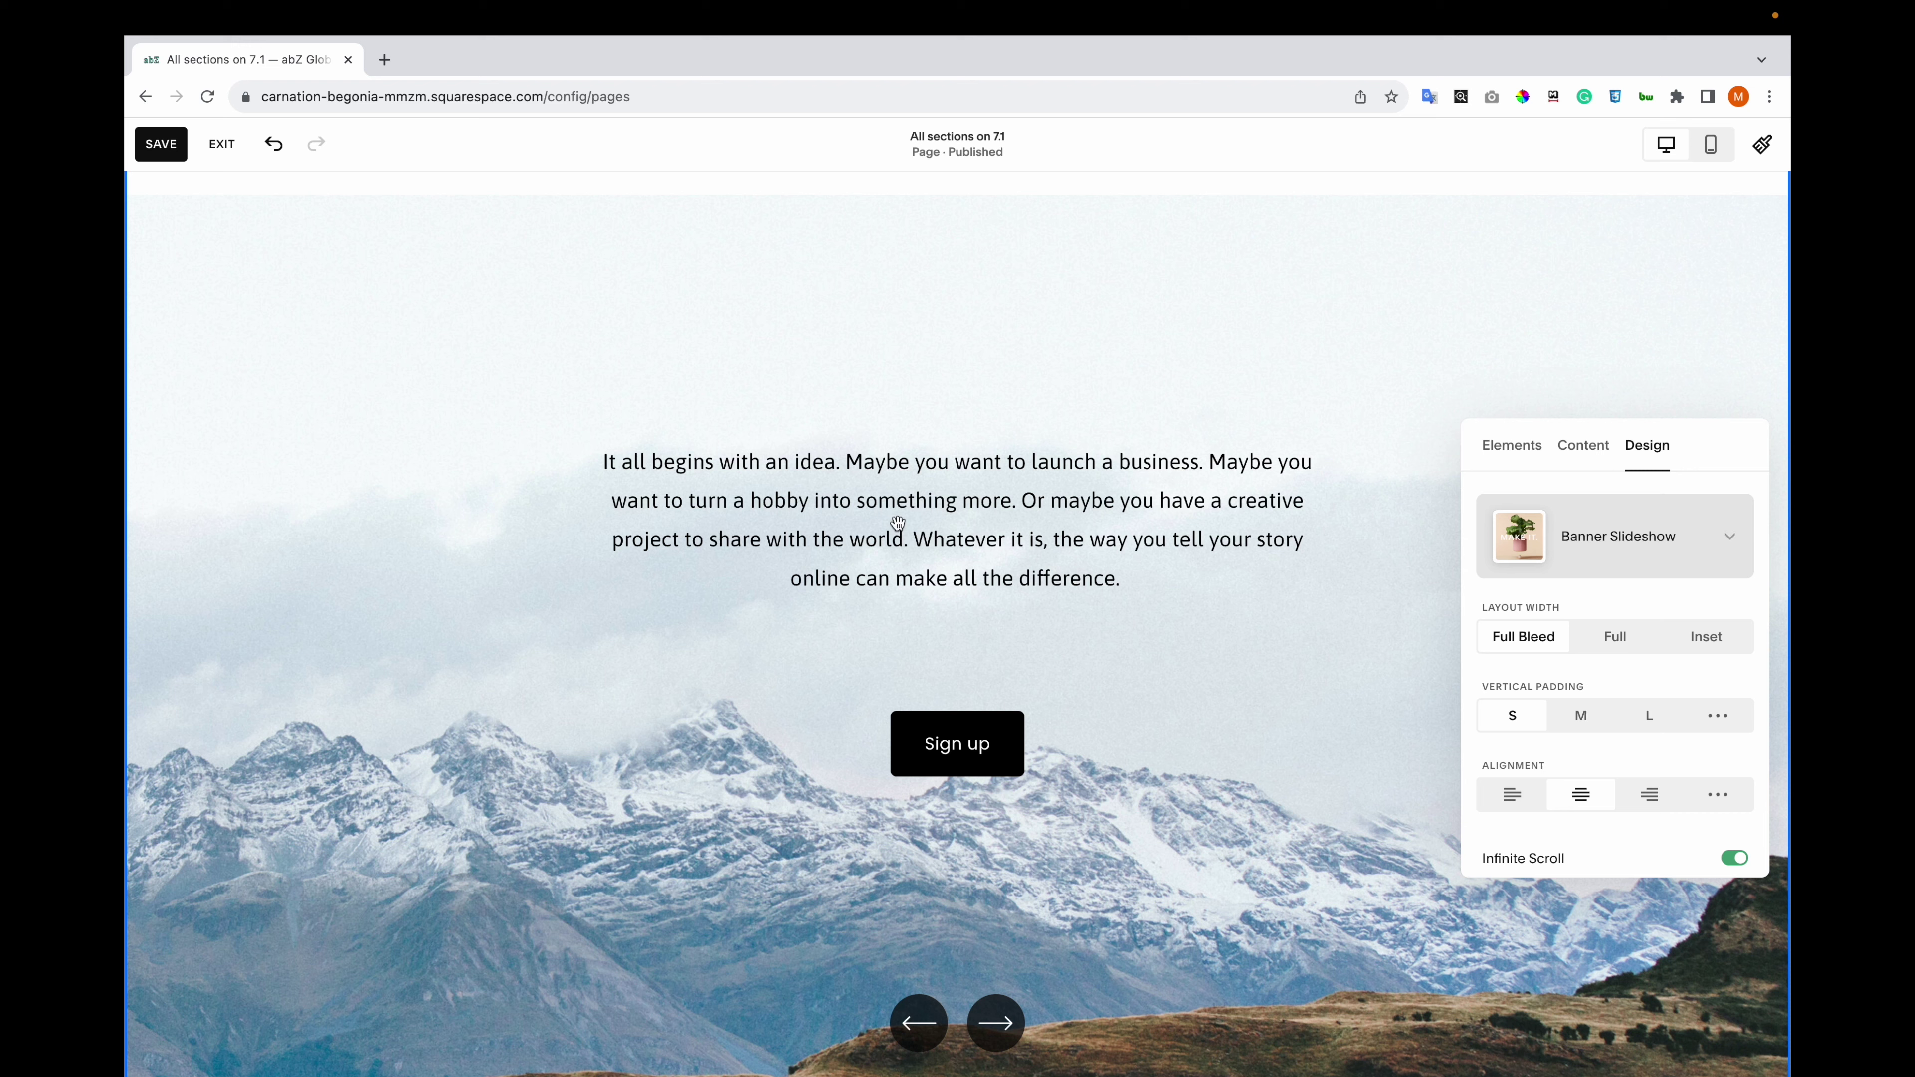
- Save the page and move the "All Section types on Squarespace 7.1" section above the banner slideshow
{"action": "left_click", "coordinate": [162, 144]}
{"action": "scroll", "coordinate": [647, 468], "scroll_direction": "down", "scroll_amount": 5}
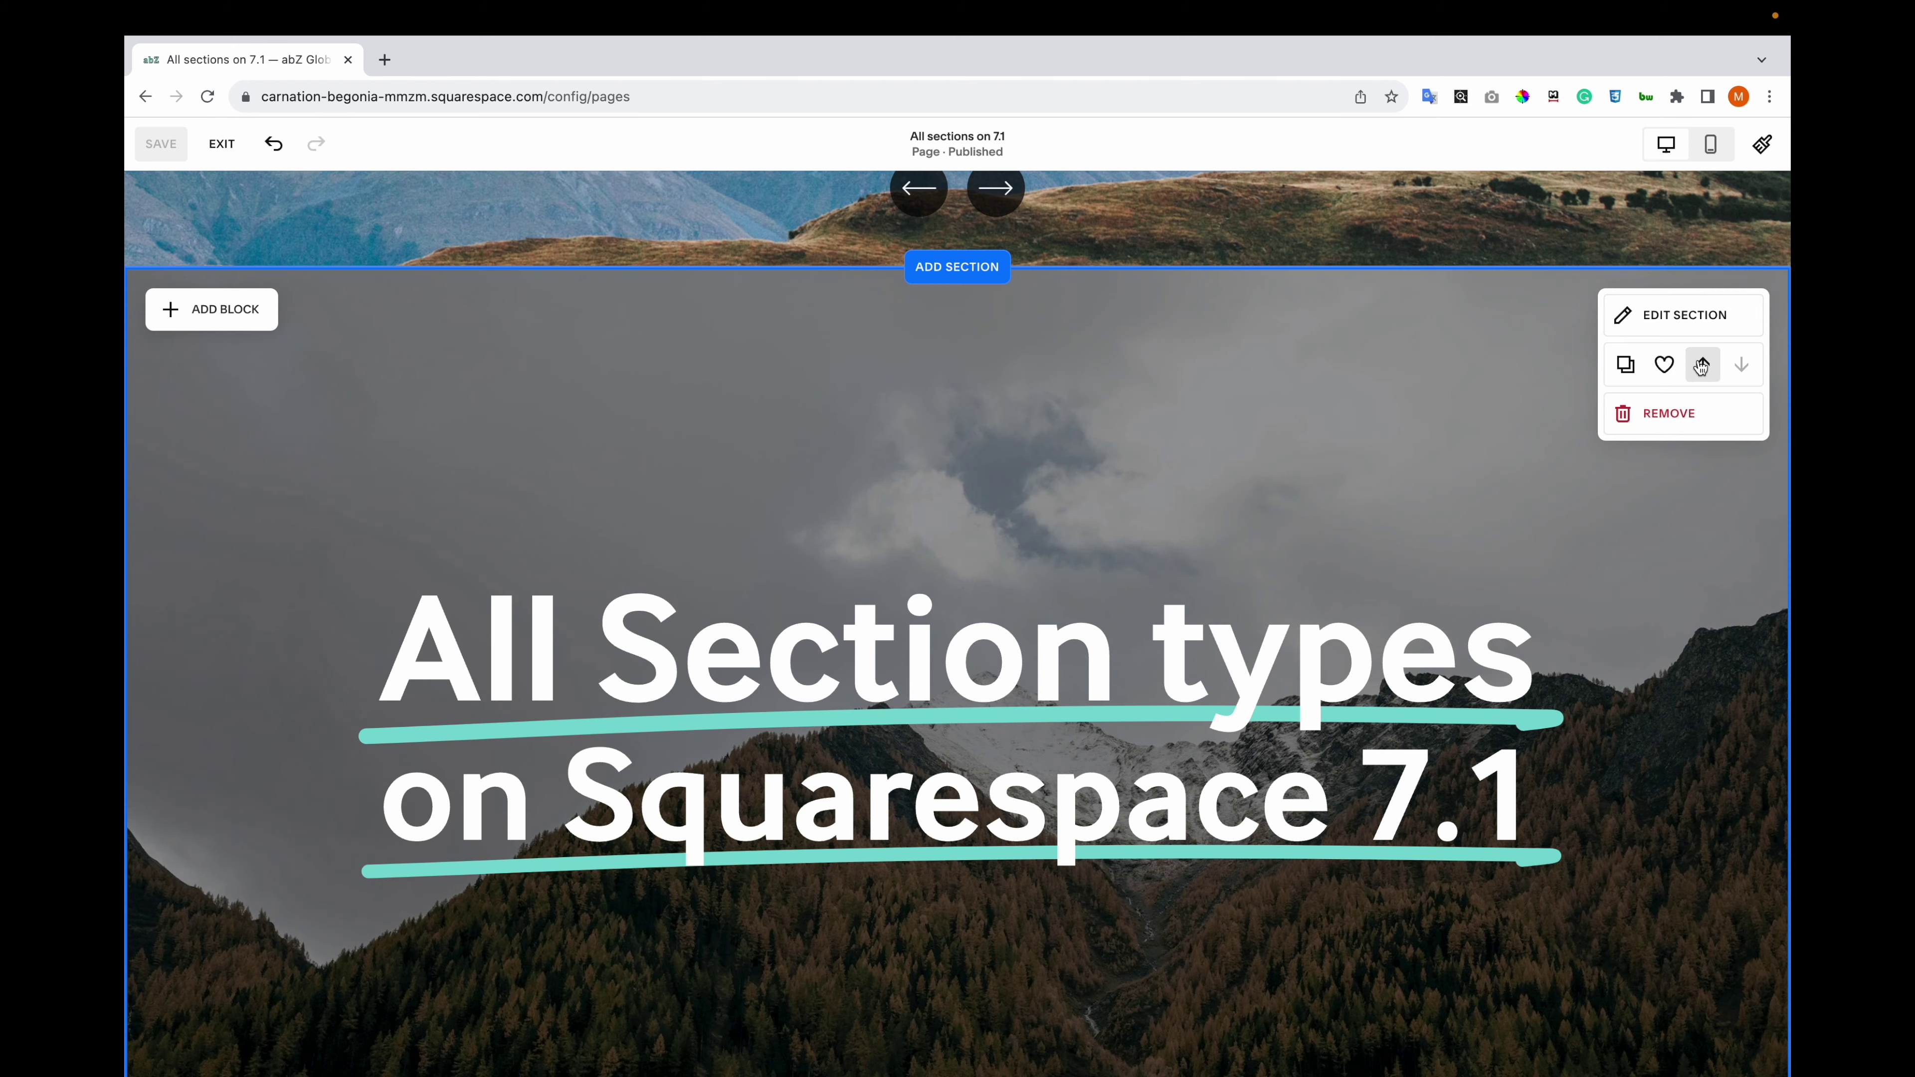
{"action": "left_click", "coordinate": [1699, 373]}
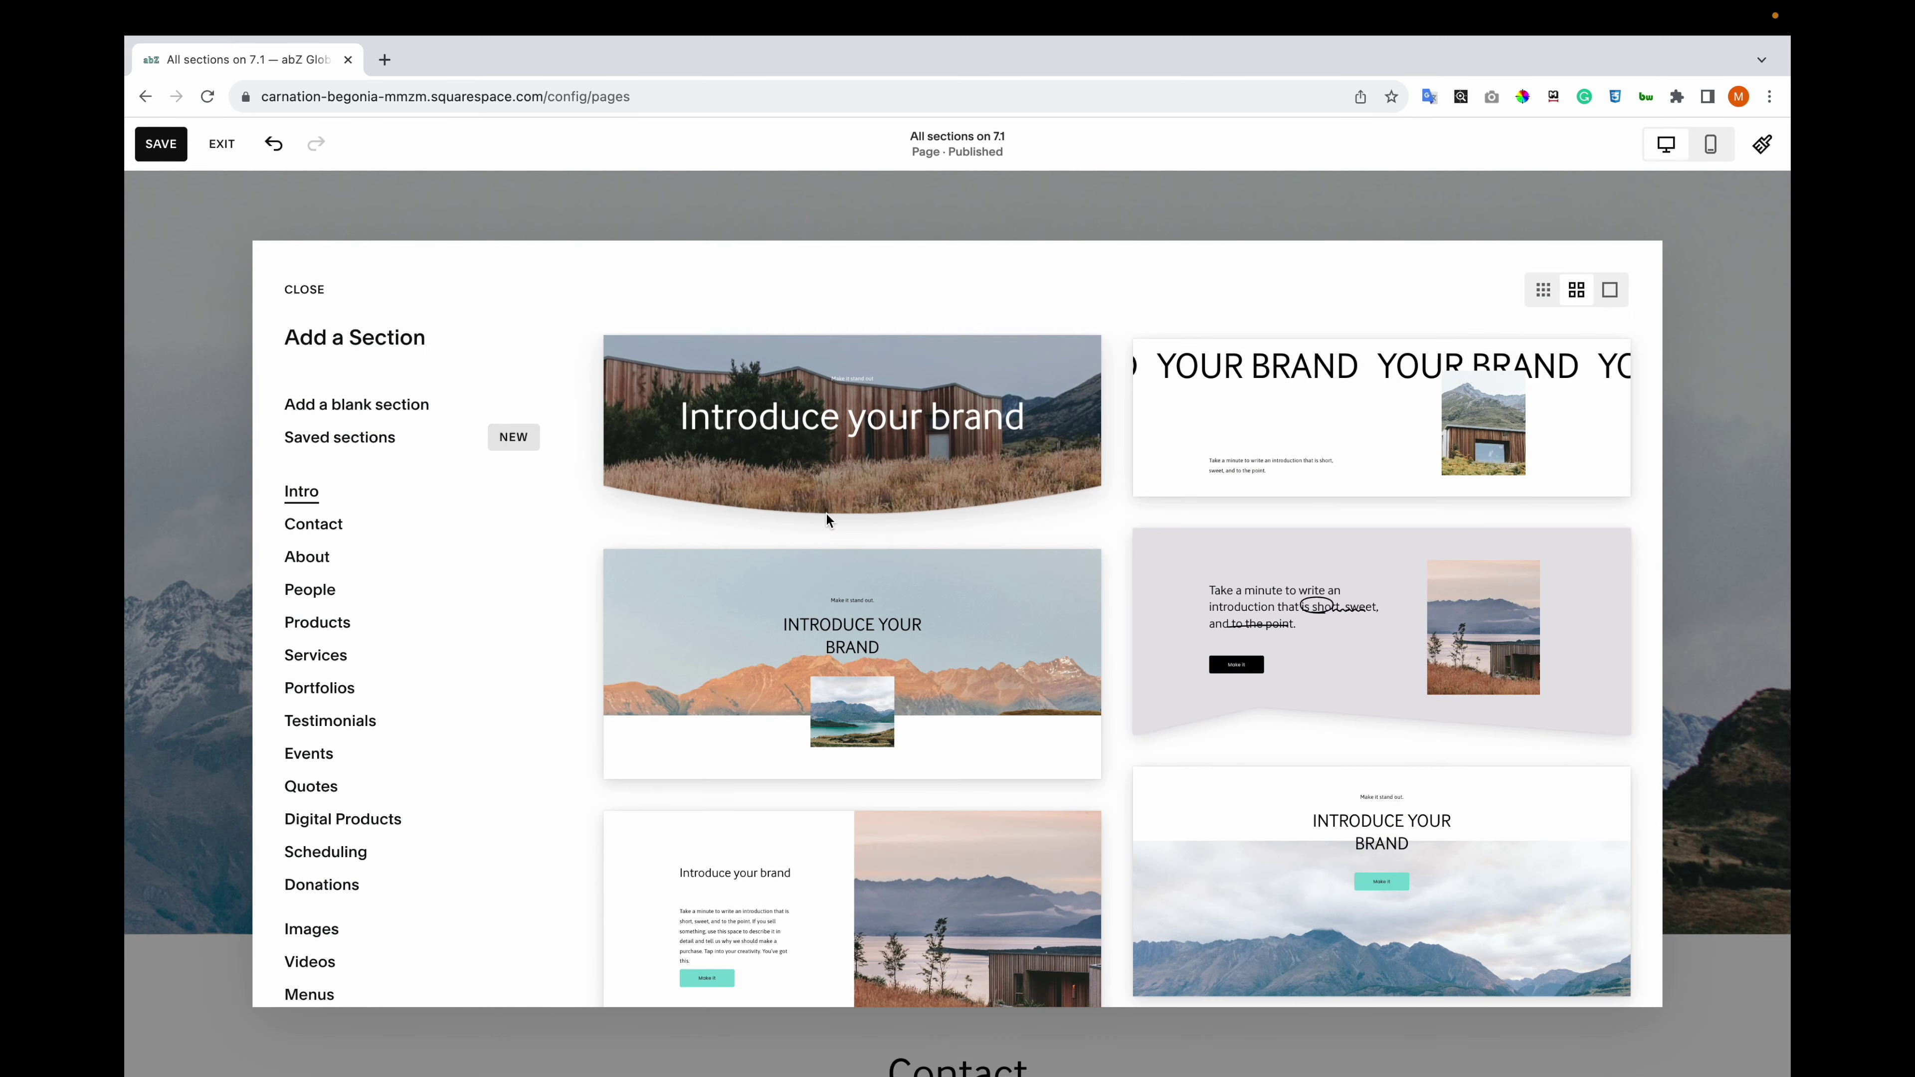
- Add the Intro section with the snowy mountain background, introduction text and the Dream it, Build it, Grow it accordion
{"action": "scroll", "coordinate": [1121, 550], "scroll_direction": "down", "scroll_amount": 6}
{"action": "scroll", "coordinate": [1121, 546], "scroll_direction": "down", "scroll_amount": 8}
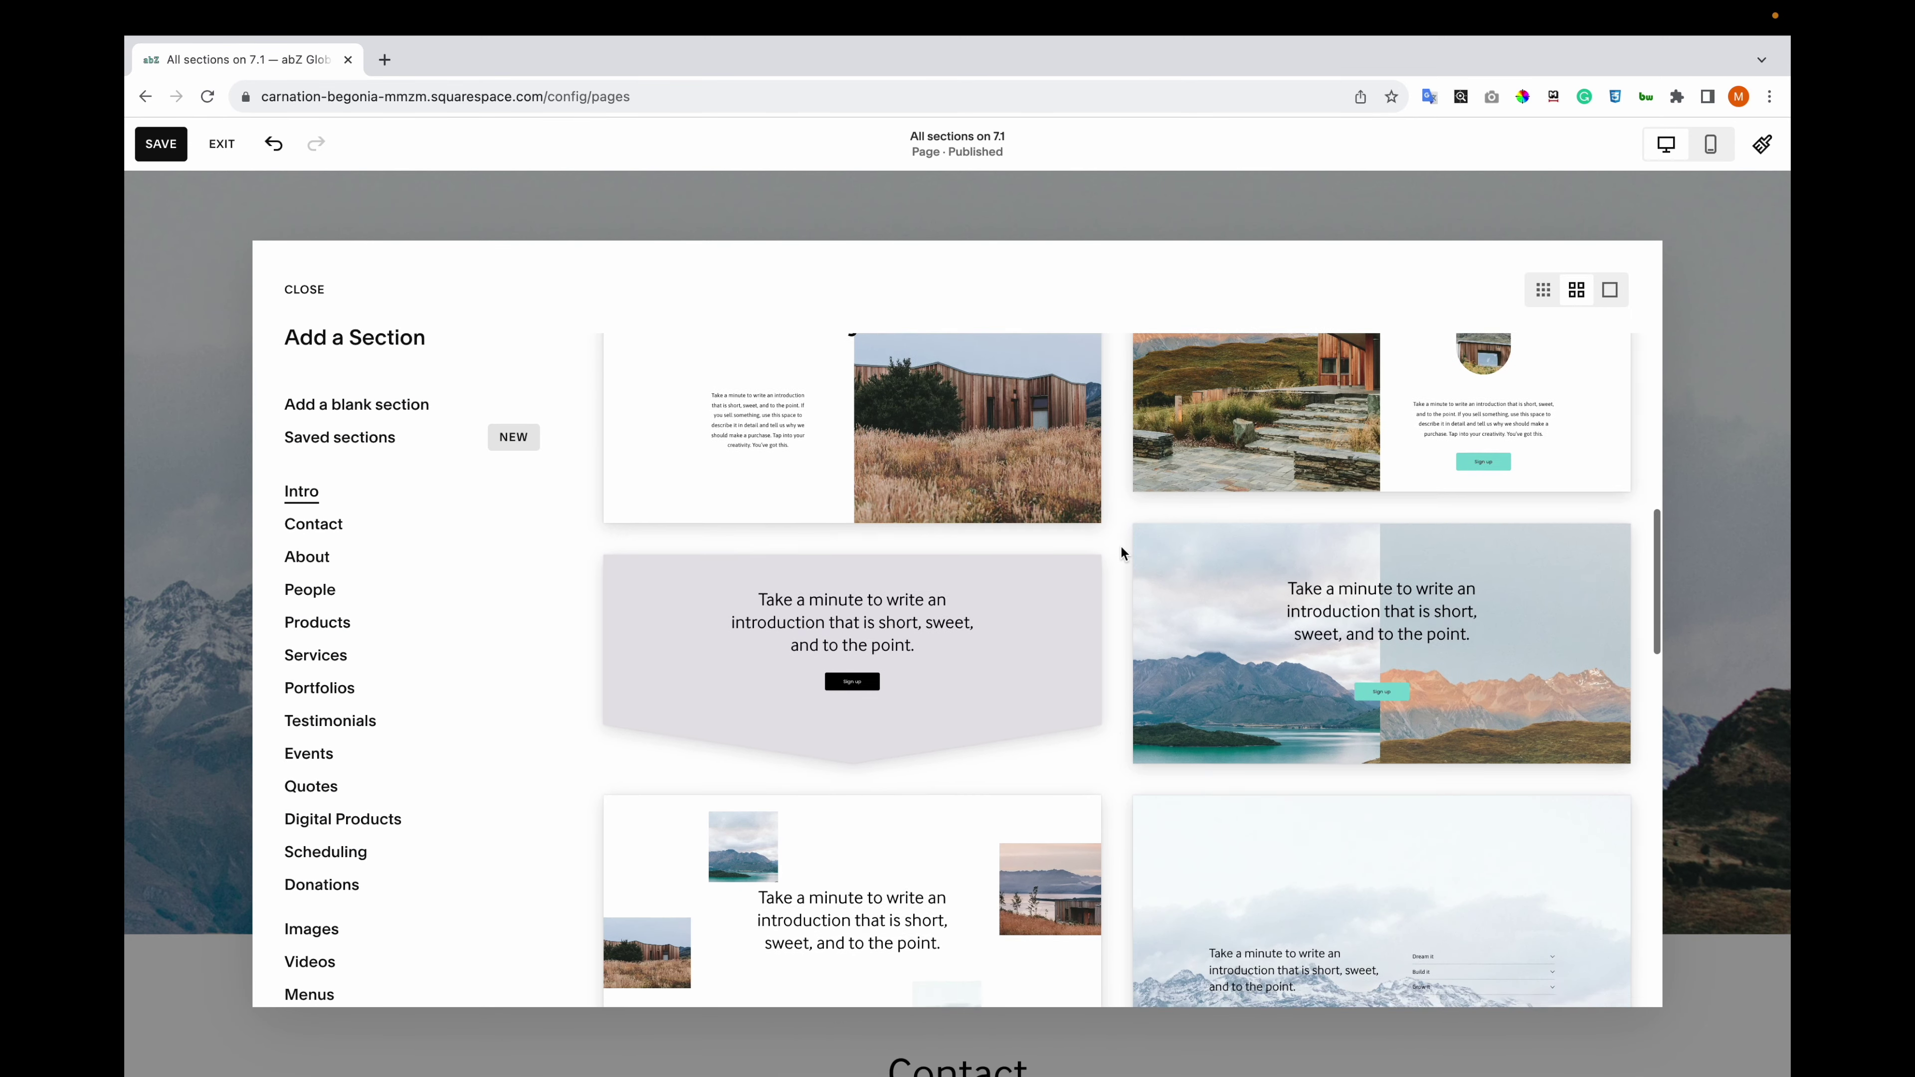
{"action": "scroll", "coordinate": [1121, 546], "scroll_direction": "up", "scroll_amount": 1}
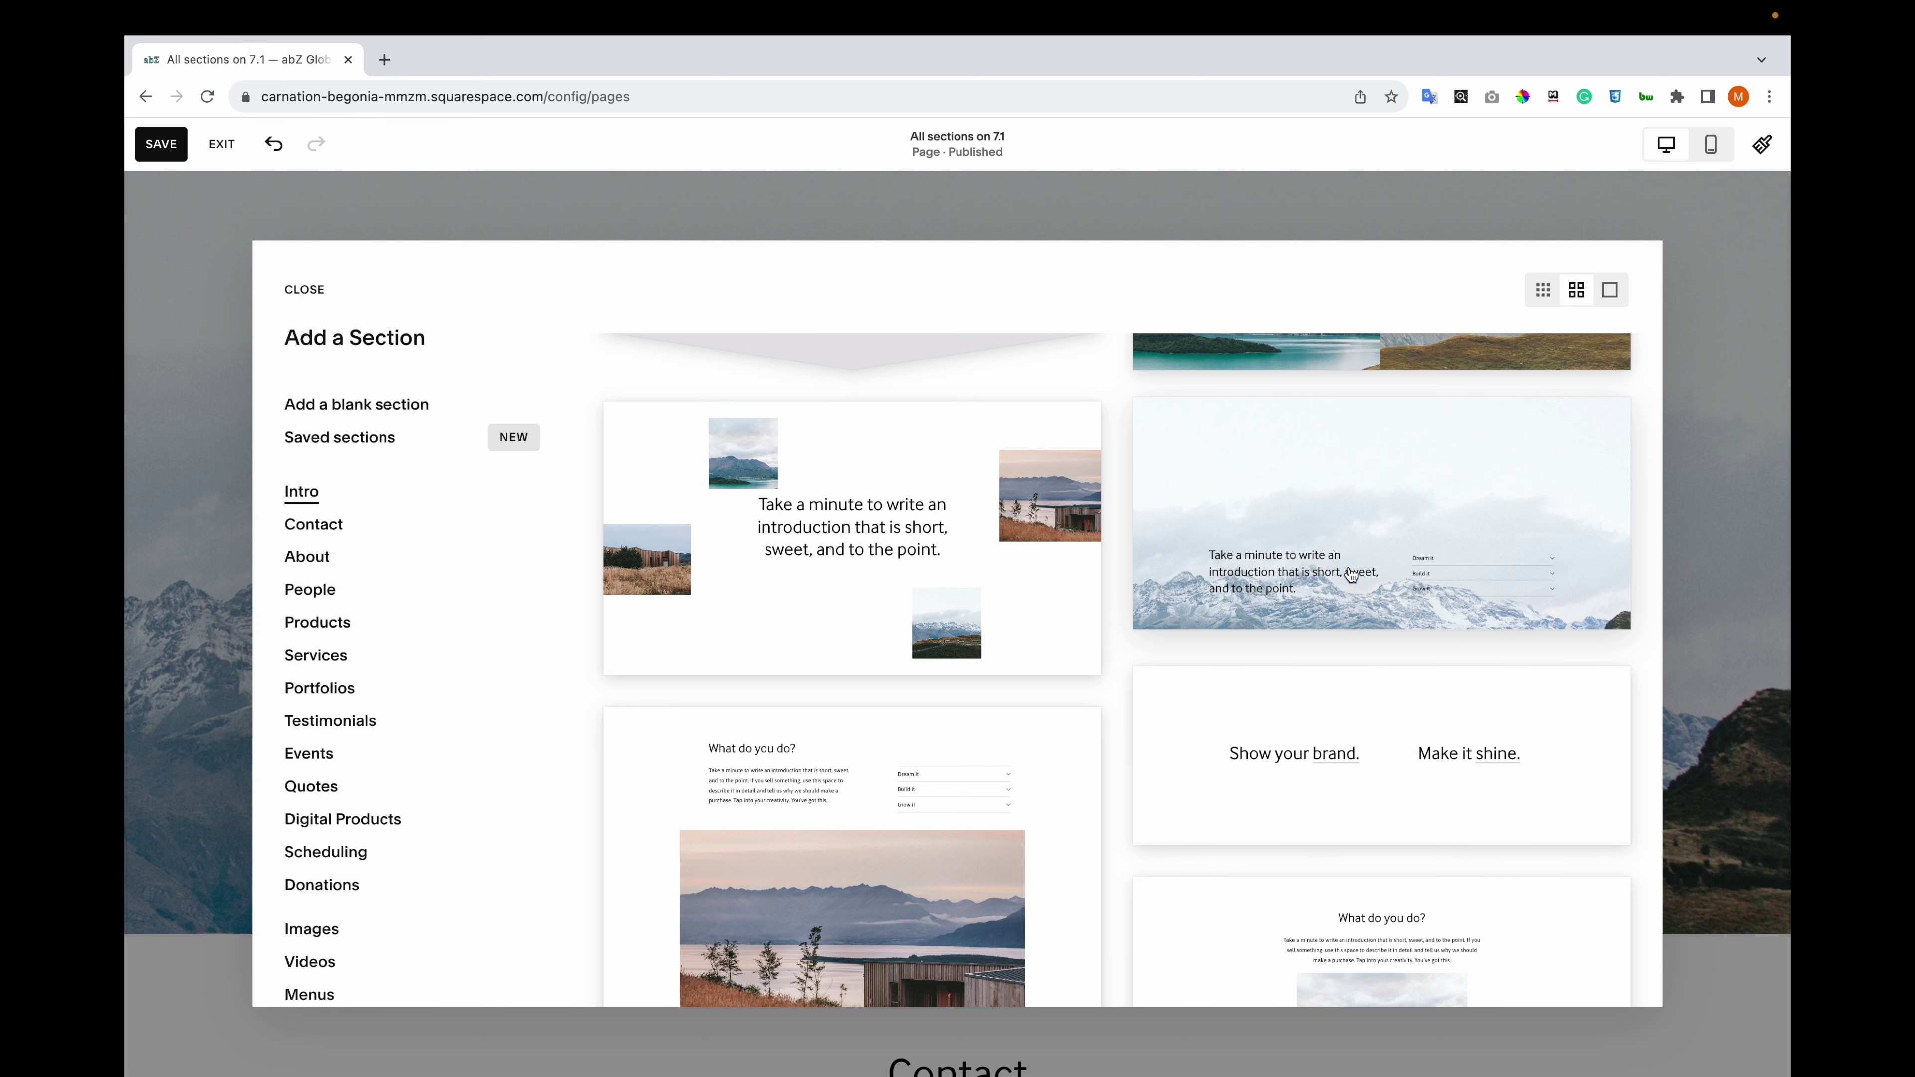
{"action": "left_click", "coordinate": [1343, 535]}
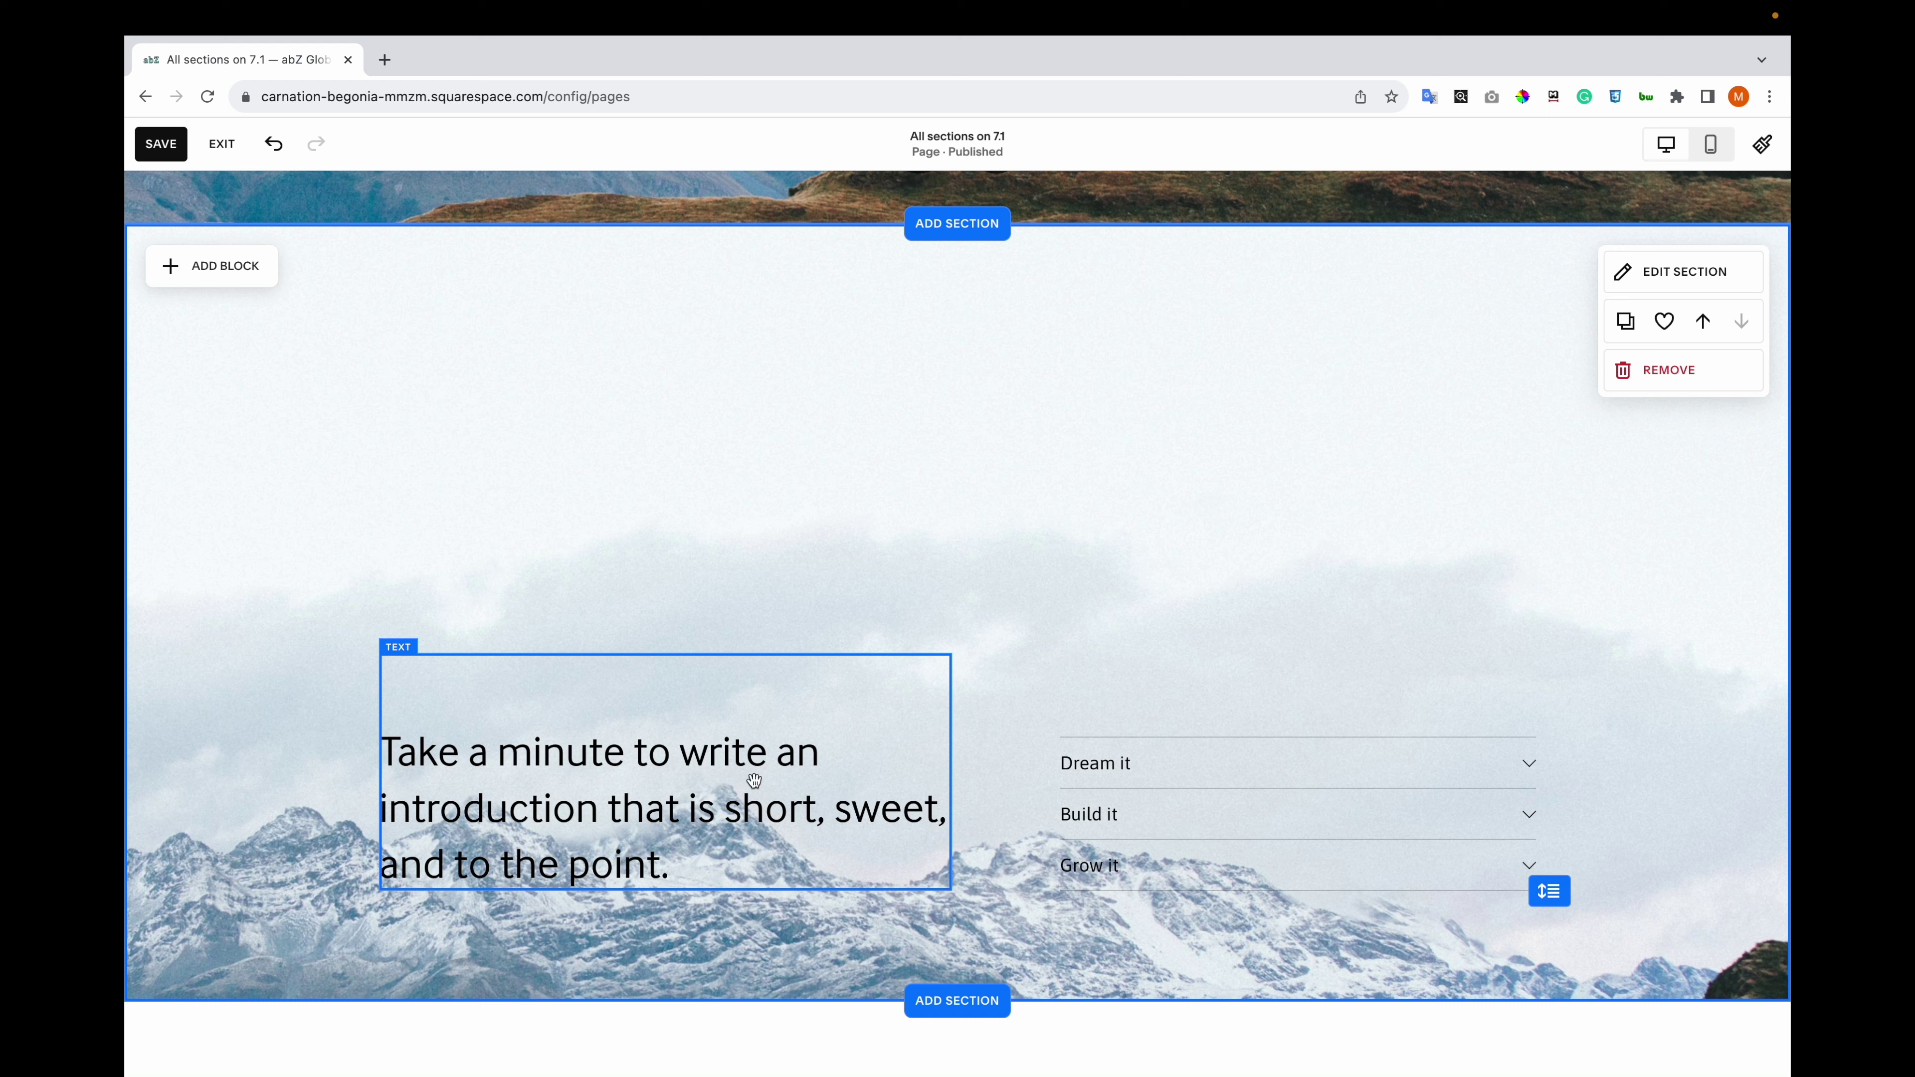
- Turn on the Divider in the banner slideshow section's format settings and check it at the section's lower edge
{"action": "scroll", "coordinate": [776, 777], "scroll_direction": "up", "scroll_amount": 10}
{"action": "scroll", "coordinate": [1041, 730], "scroll_direction": "up", "scroll_amount": 2}
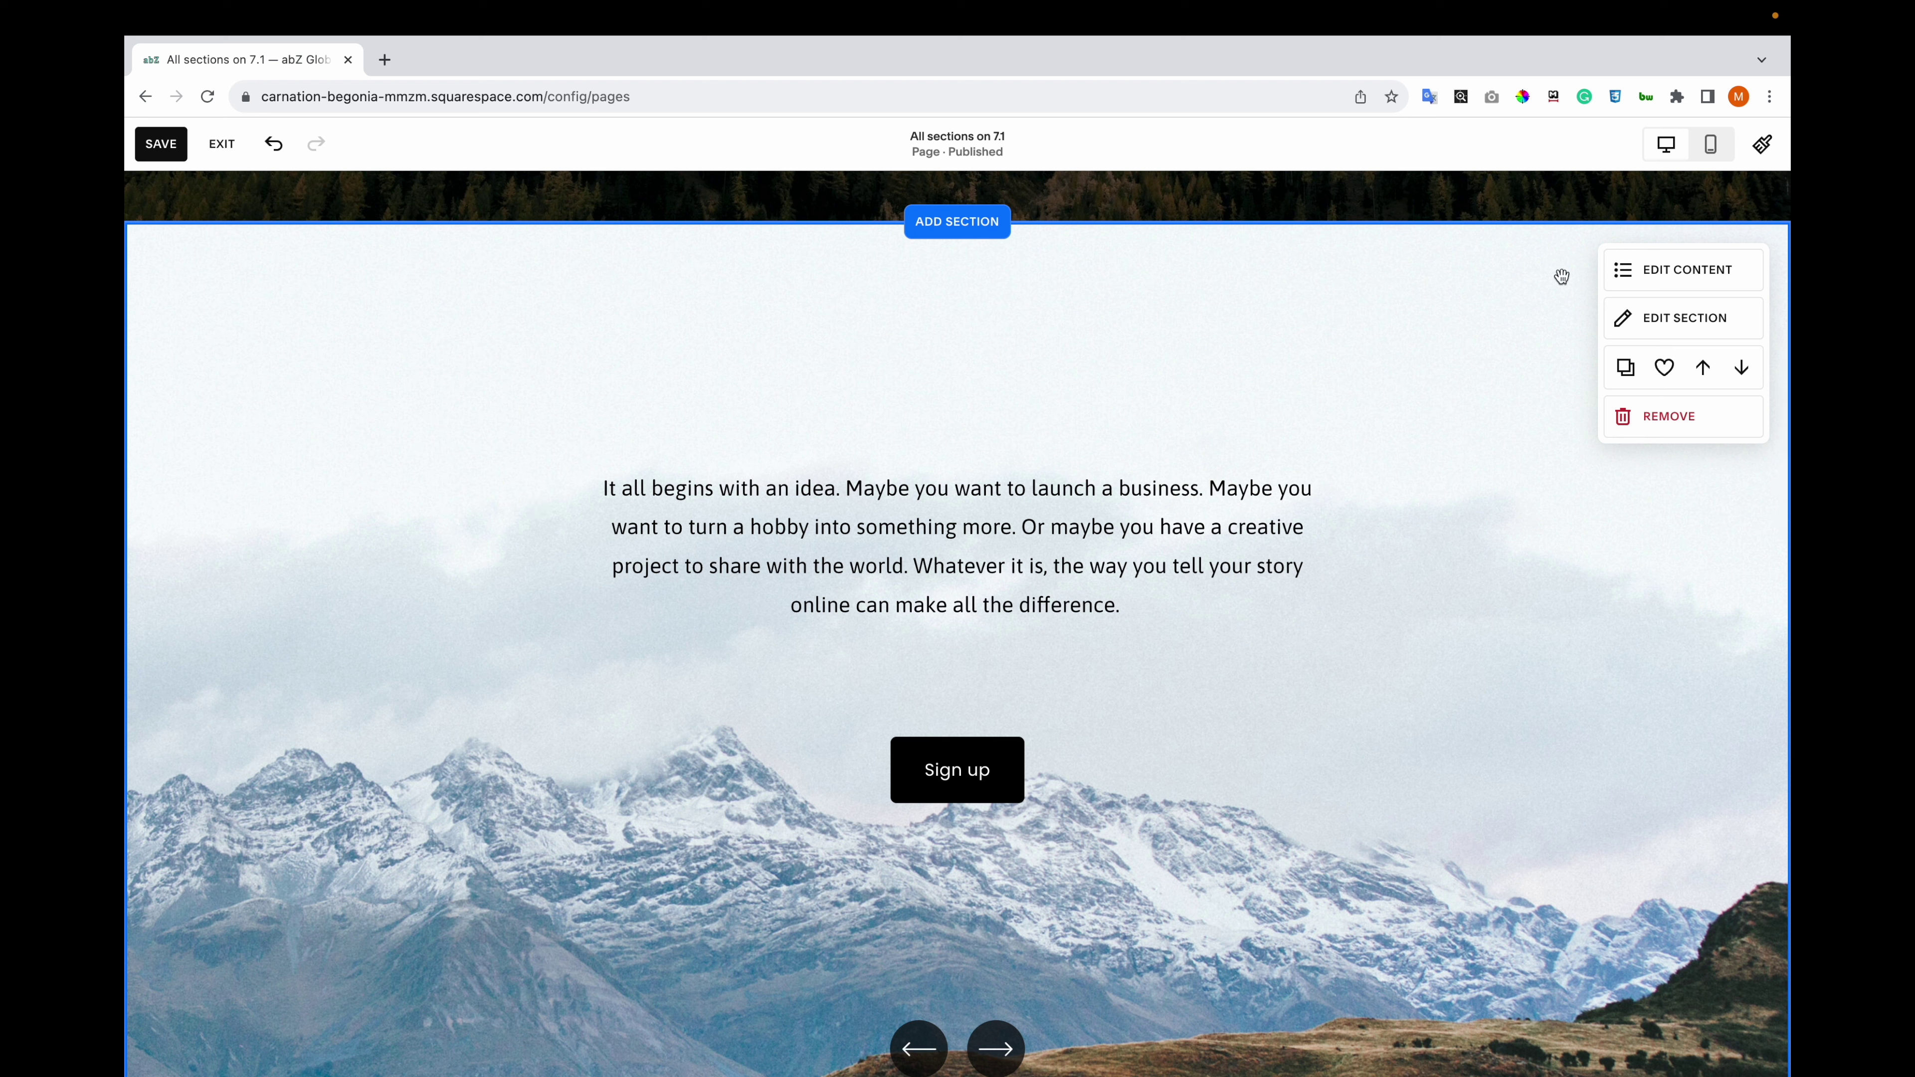
{"action": "left_click", "coordinate": [1687, 318]}
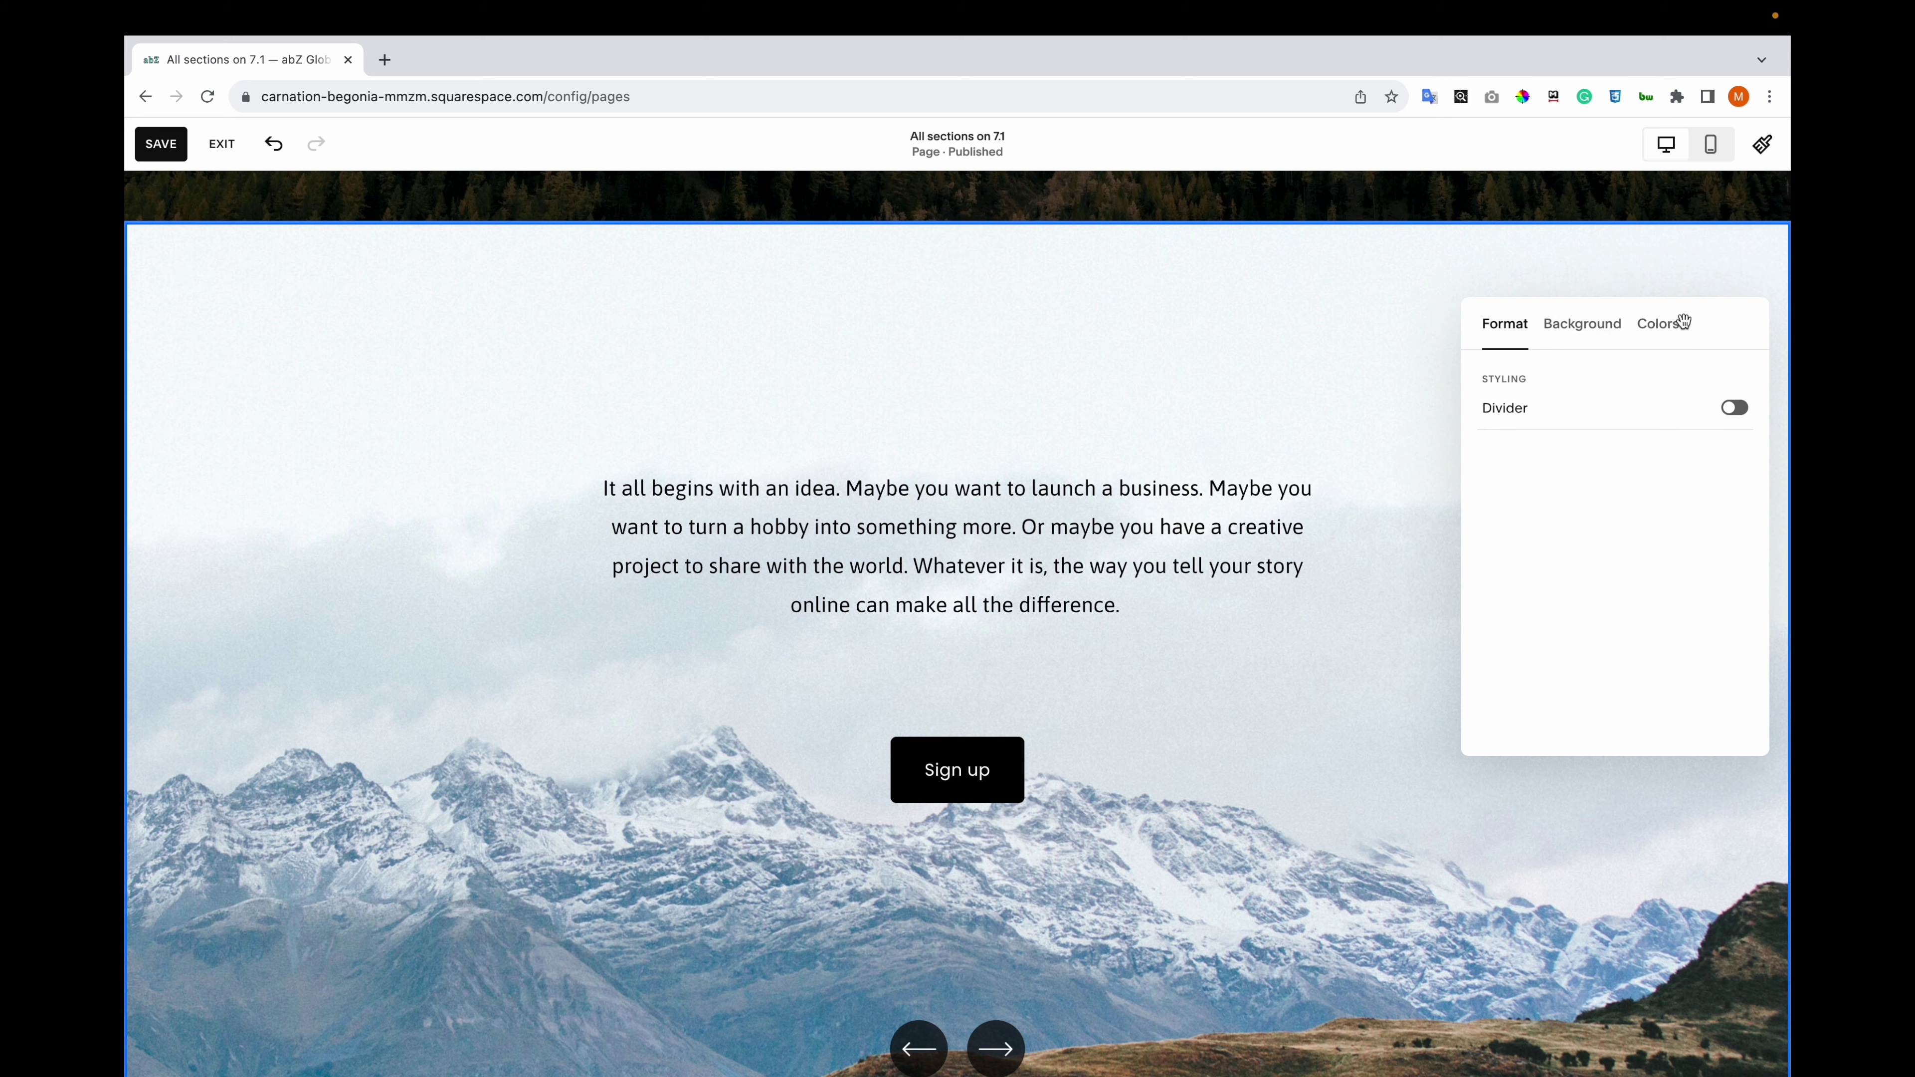
{"action": "left_click", "coordinate": [1733, 408]}
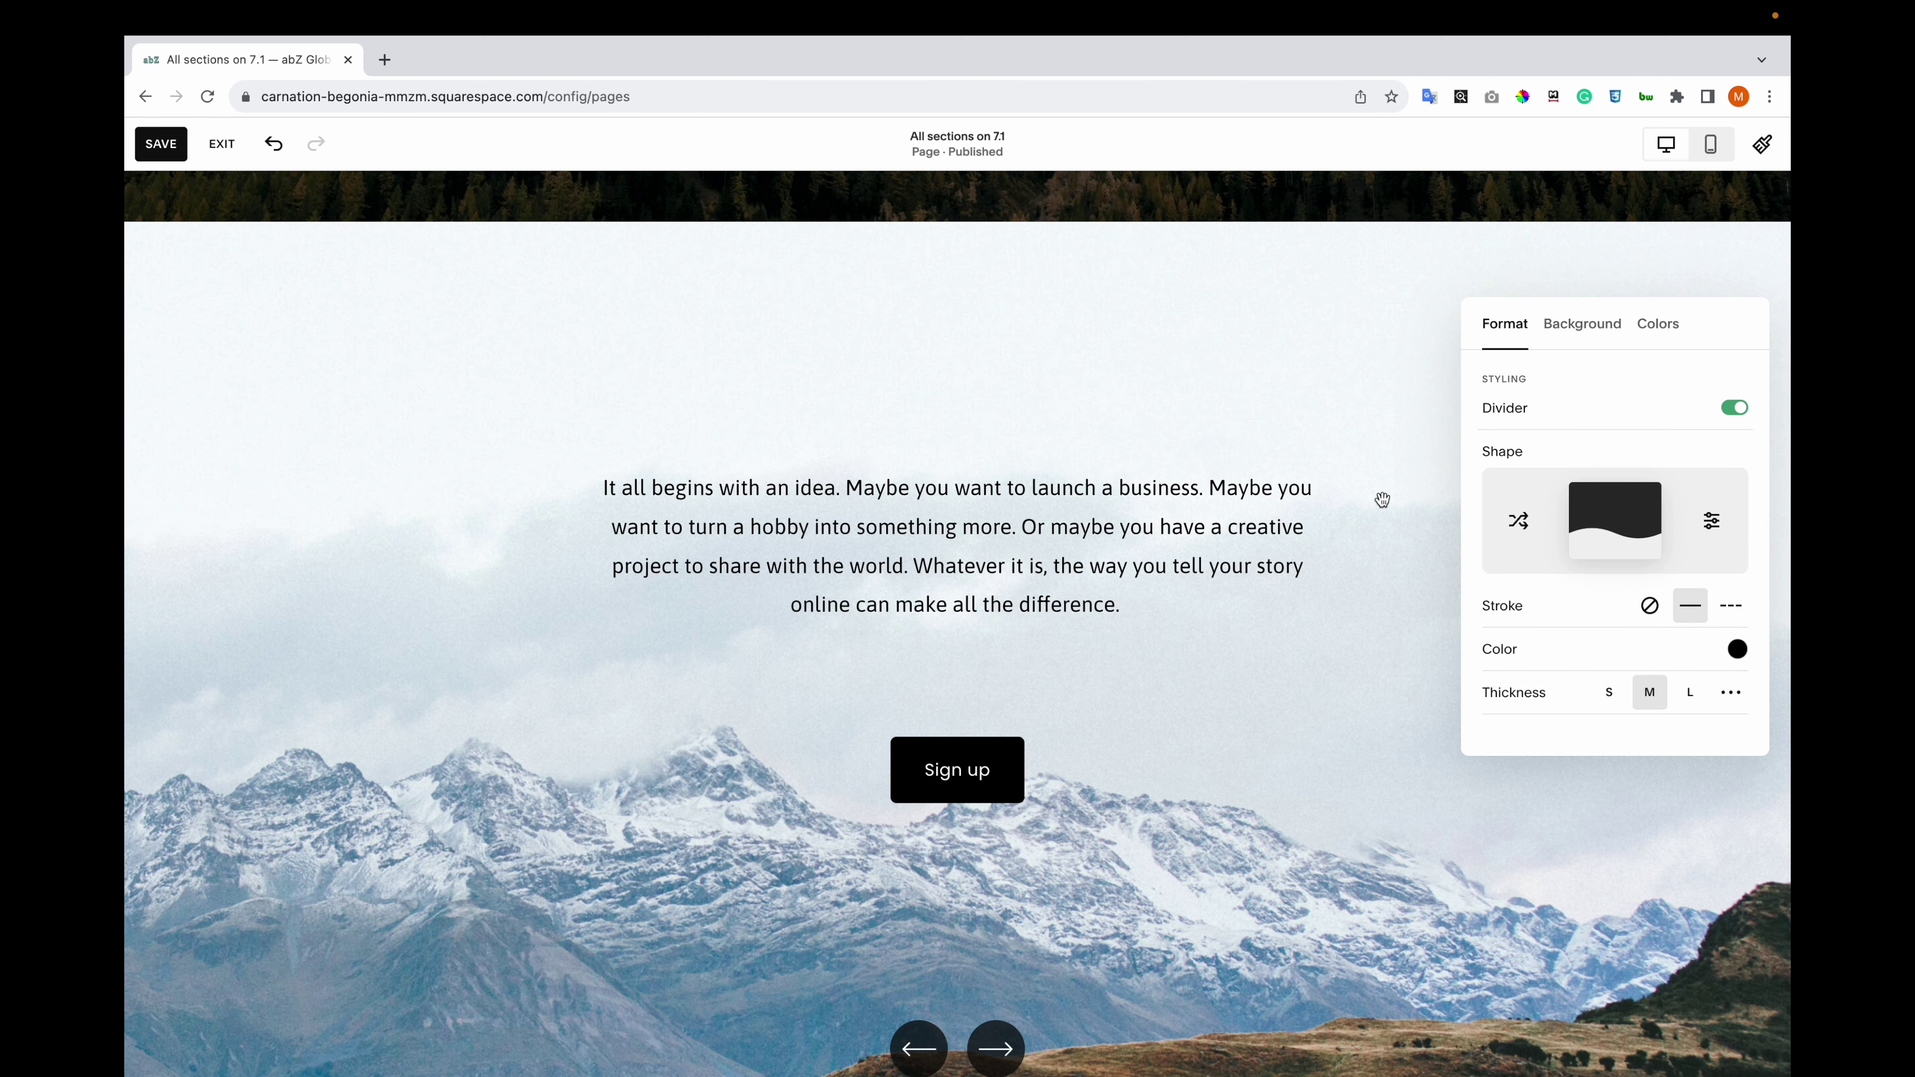
{"action": "scroll", "coordinate": [1298, 545], "scroll_direction": "down", "scroll_amount": 1}
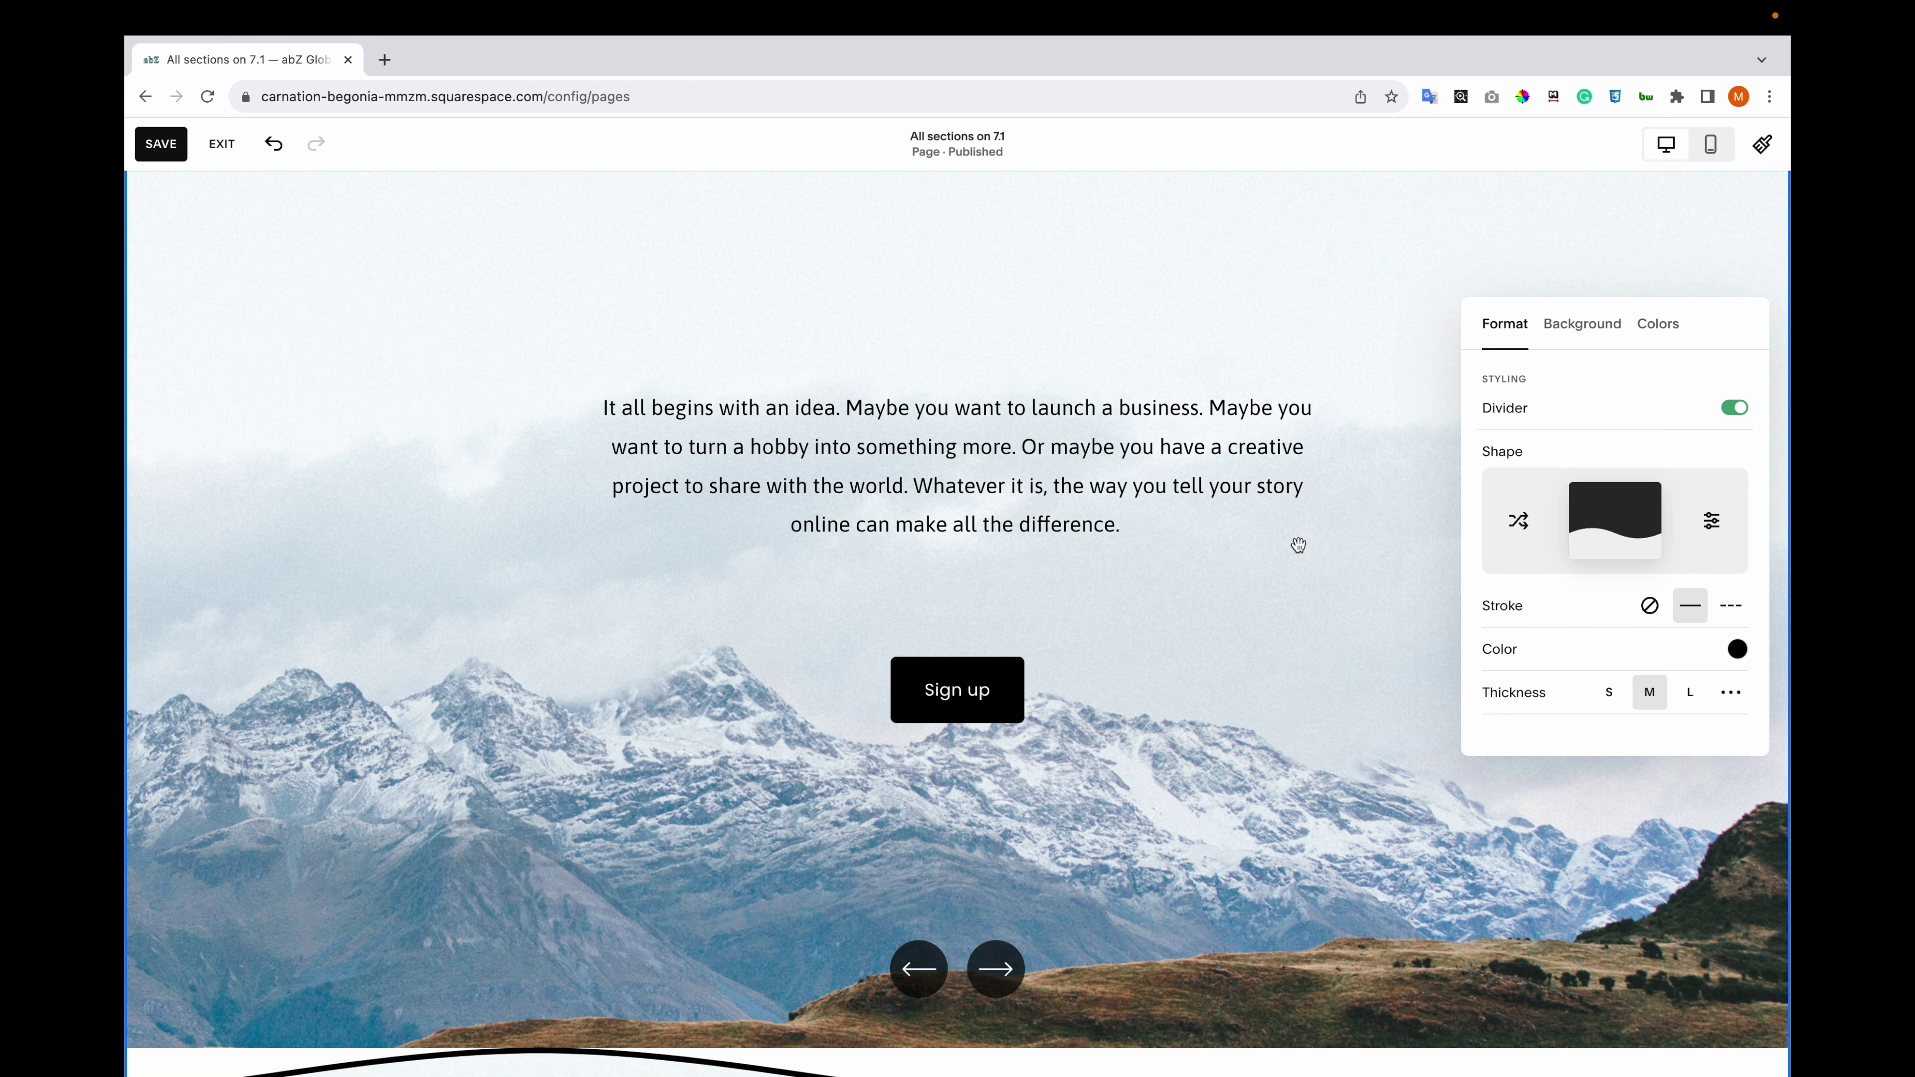
{"action": "scroll", "coordinate": [1521, 522], "scroll_direction": "down", "scroll_amount": 2}
- Shuffle the banner slideshow's divider shape and set the divider height to M
{"action": "left_click", "coordinate": [1522, 522]}
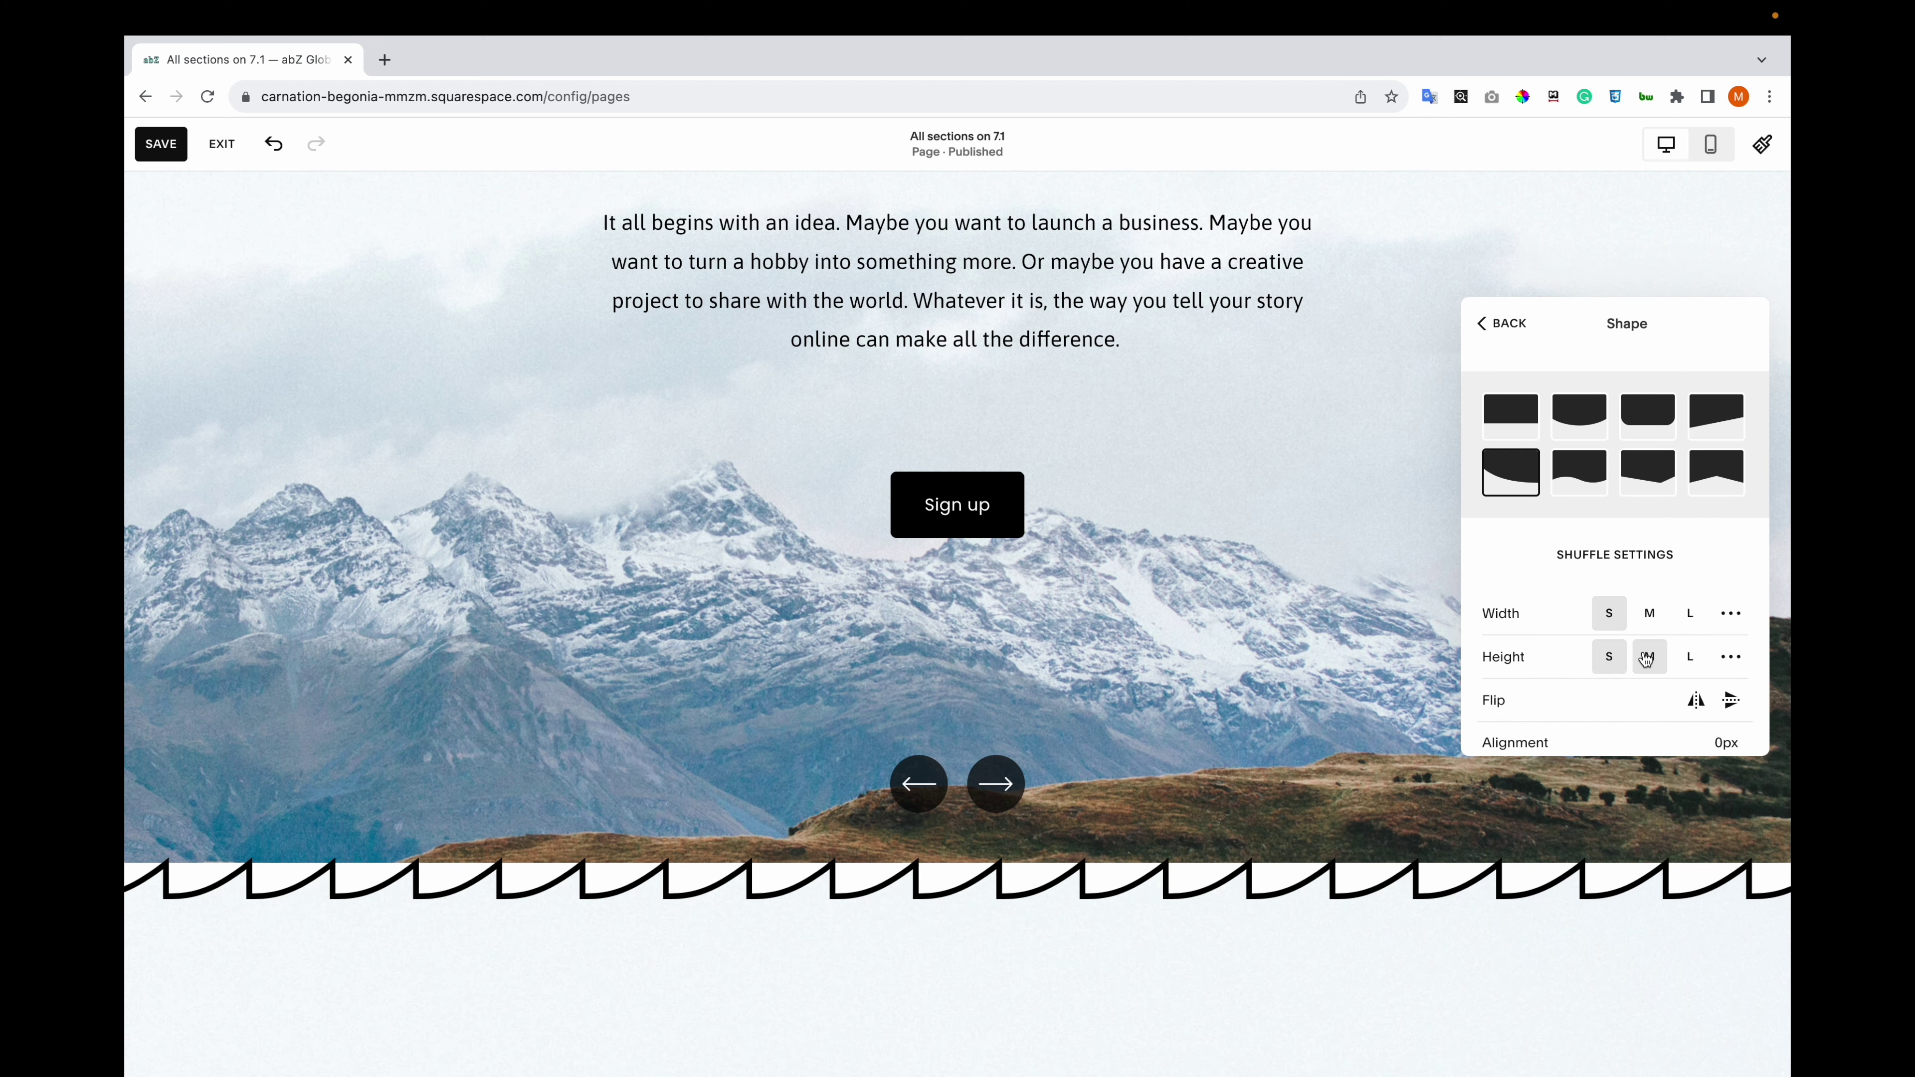
{"action": "left_click", "coordinate": [1647, 658]}
{"action": "scroll", "coordinate": [1648, 693], "scroll_direction": "down", "scroll_amount": 2}
{"action": "scroll", "coordinate": [1648, 694], "scroll_direction": "up", "scroll_amount": 2}
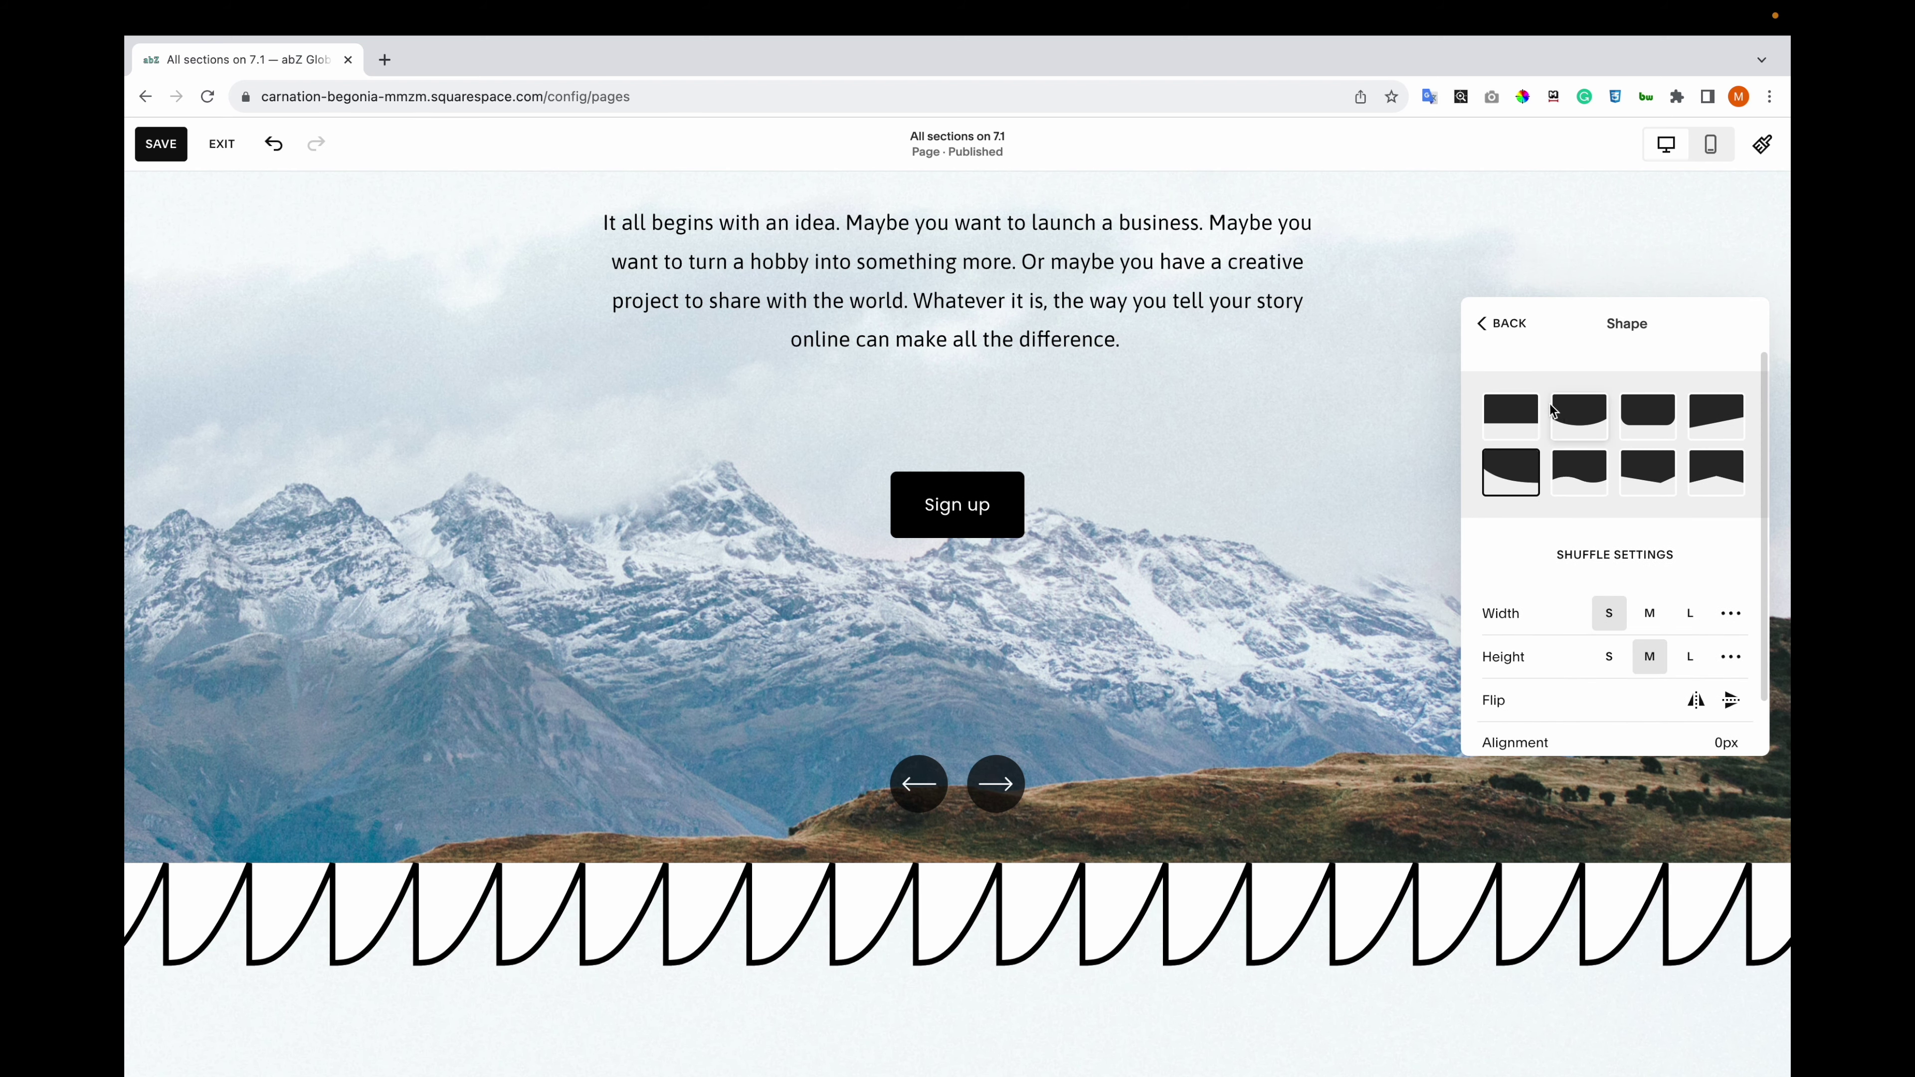
{"action": "left_click", "coordinate": [1511, 332]}
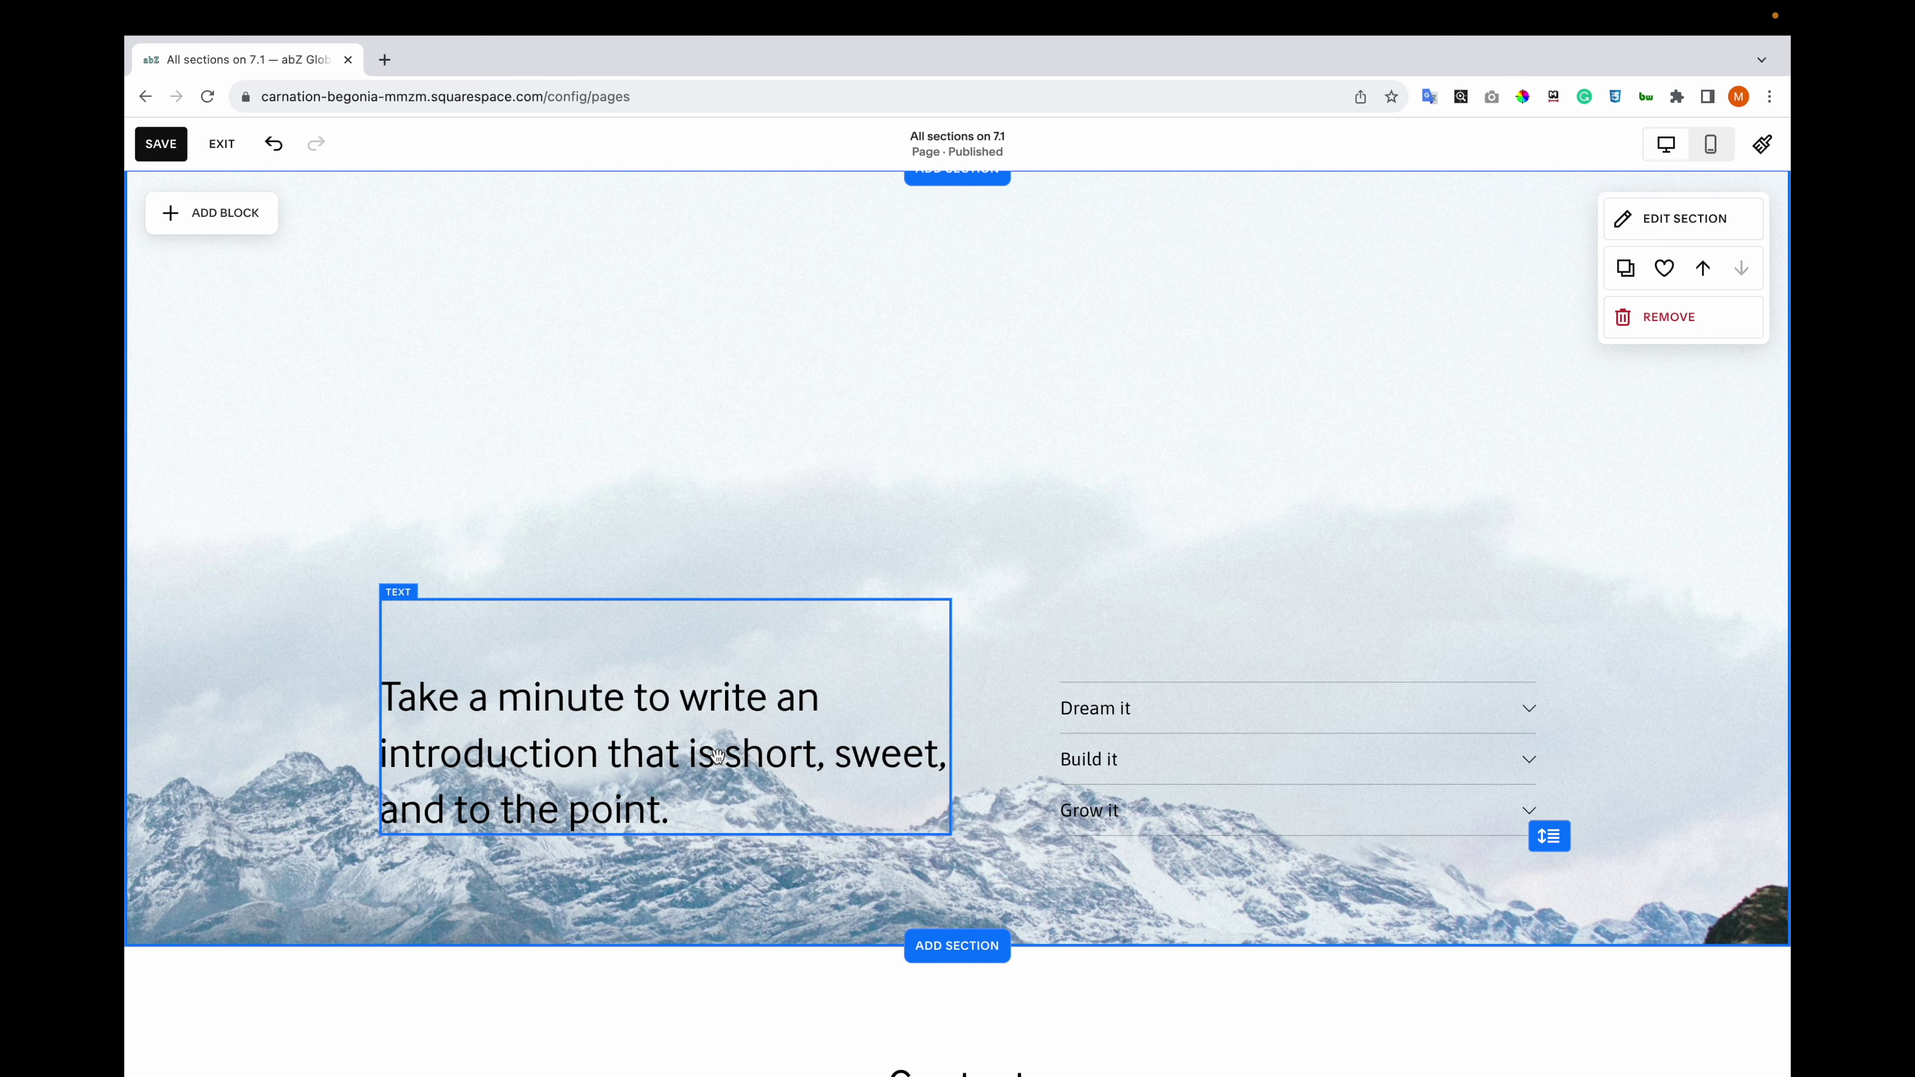
- Add the Contact section "Let's work together" with a form and scattered images below the accordion section, and look it over
{"action": "left_click", "coordinate": [956, 945]}
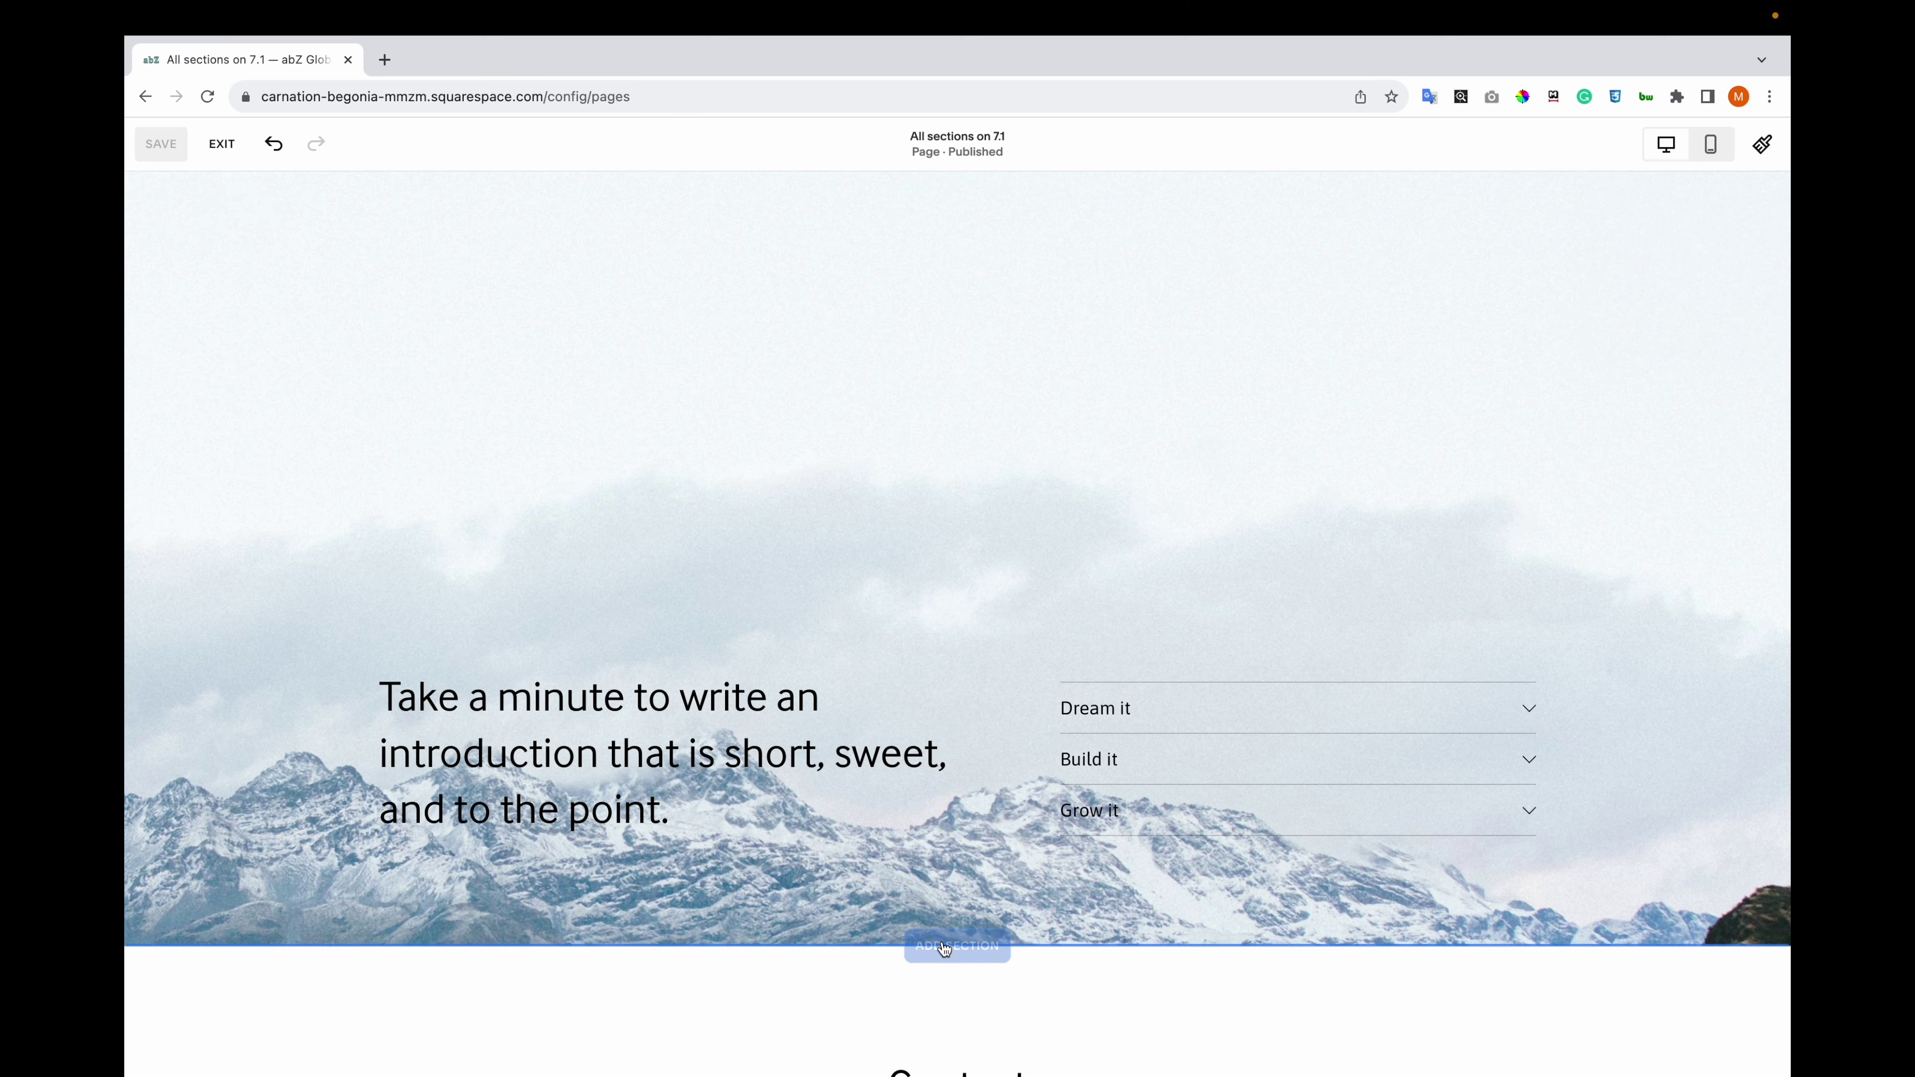
{"action": "left_click", "coordinate": [335, 525]}
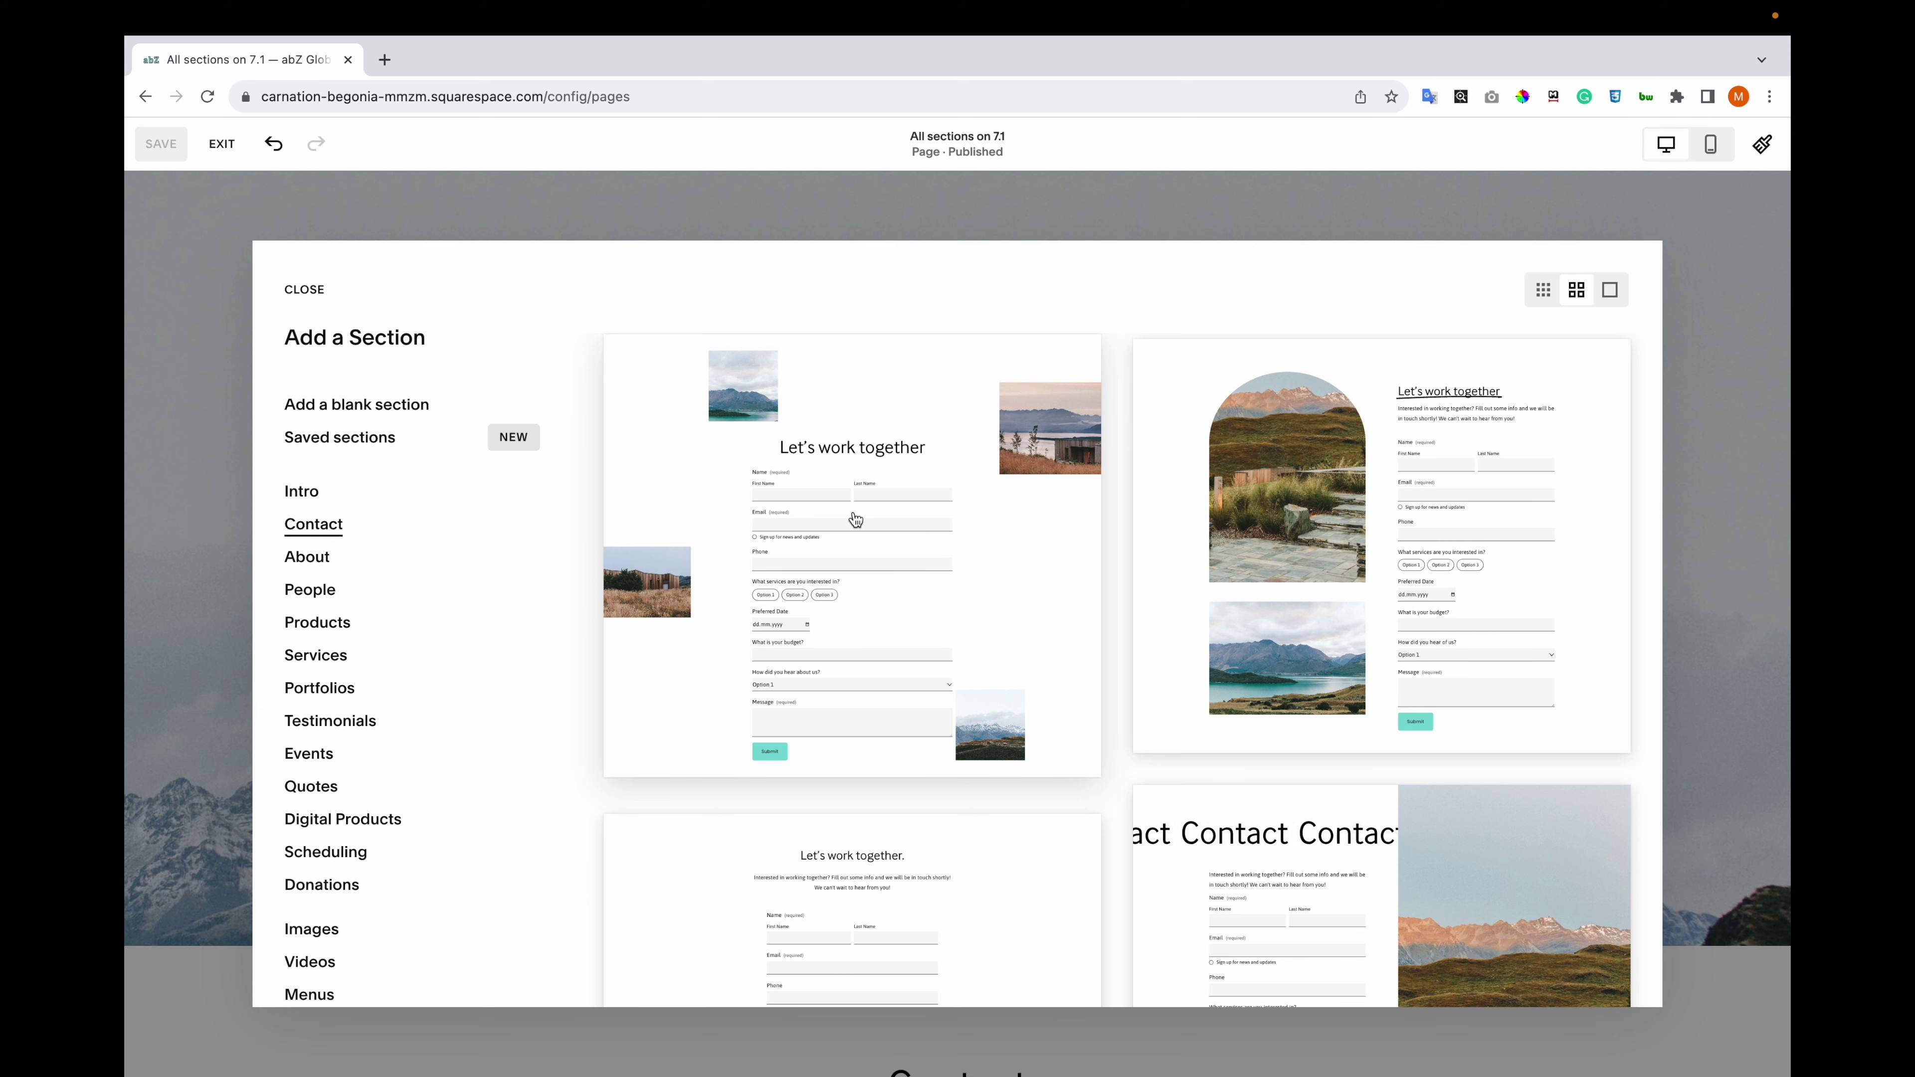
{"action": "left_click", "coordinate": [810, 445]}
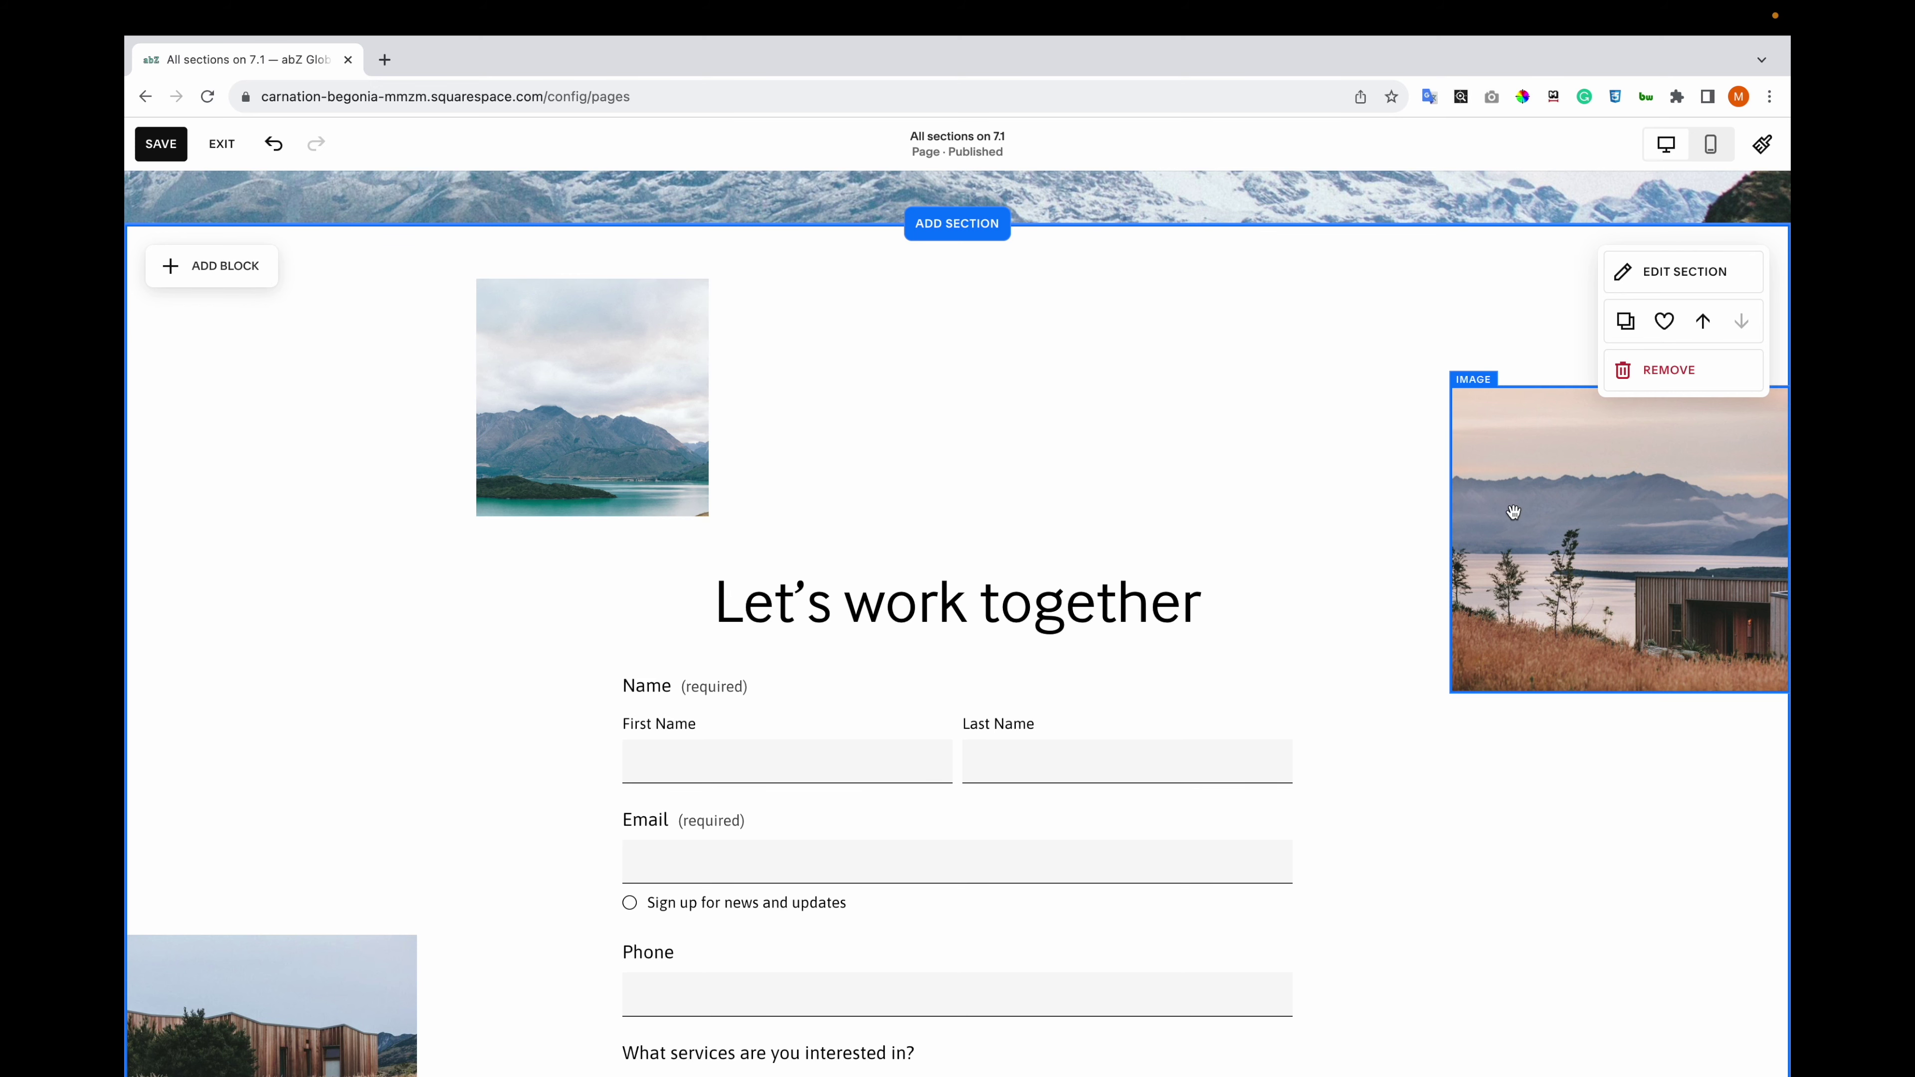
{"action": "scroll", "coordinate": [987, 701], "scroll_direction": "down", "scroll_amount": 10}
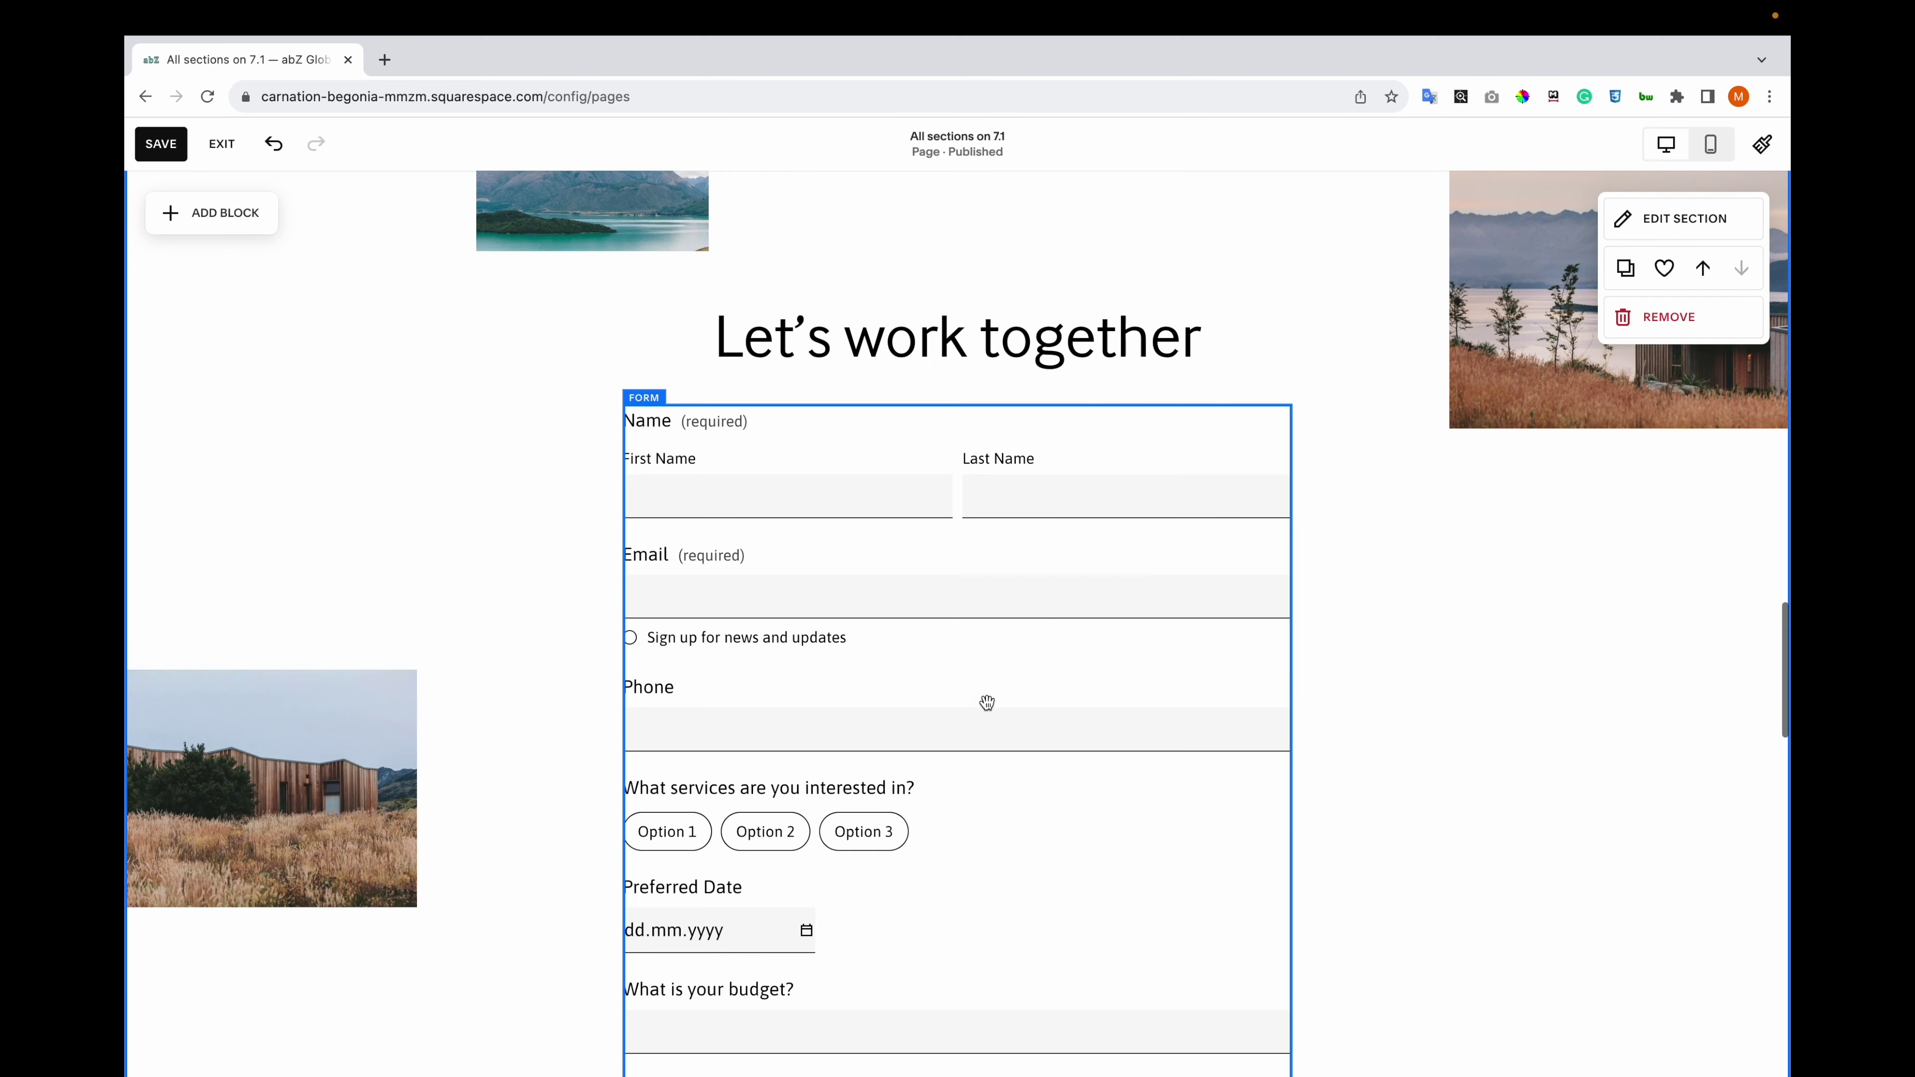
{"action": "scroll", "coordinate": [987, 701], "scroll_direction": "up", "scroll_amount": 6}
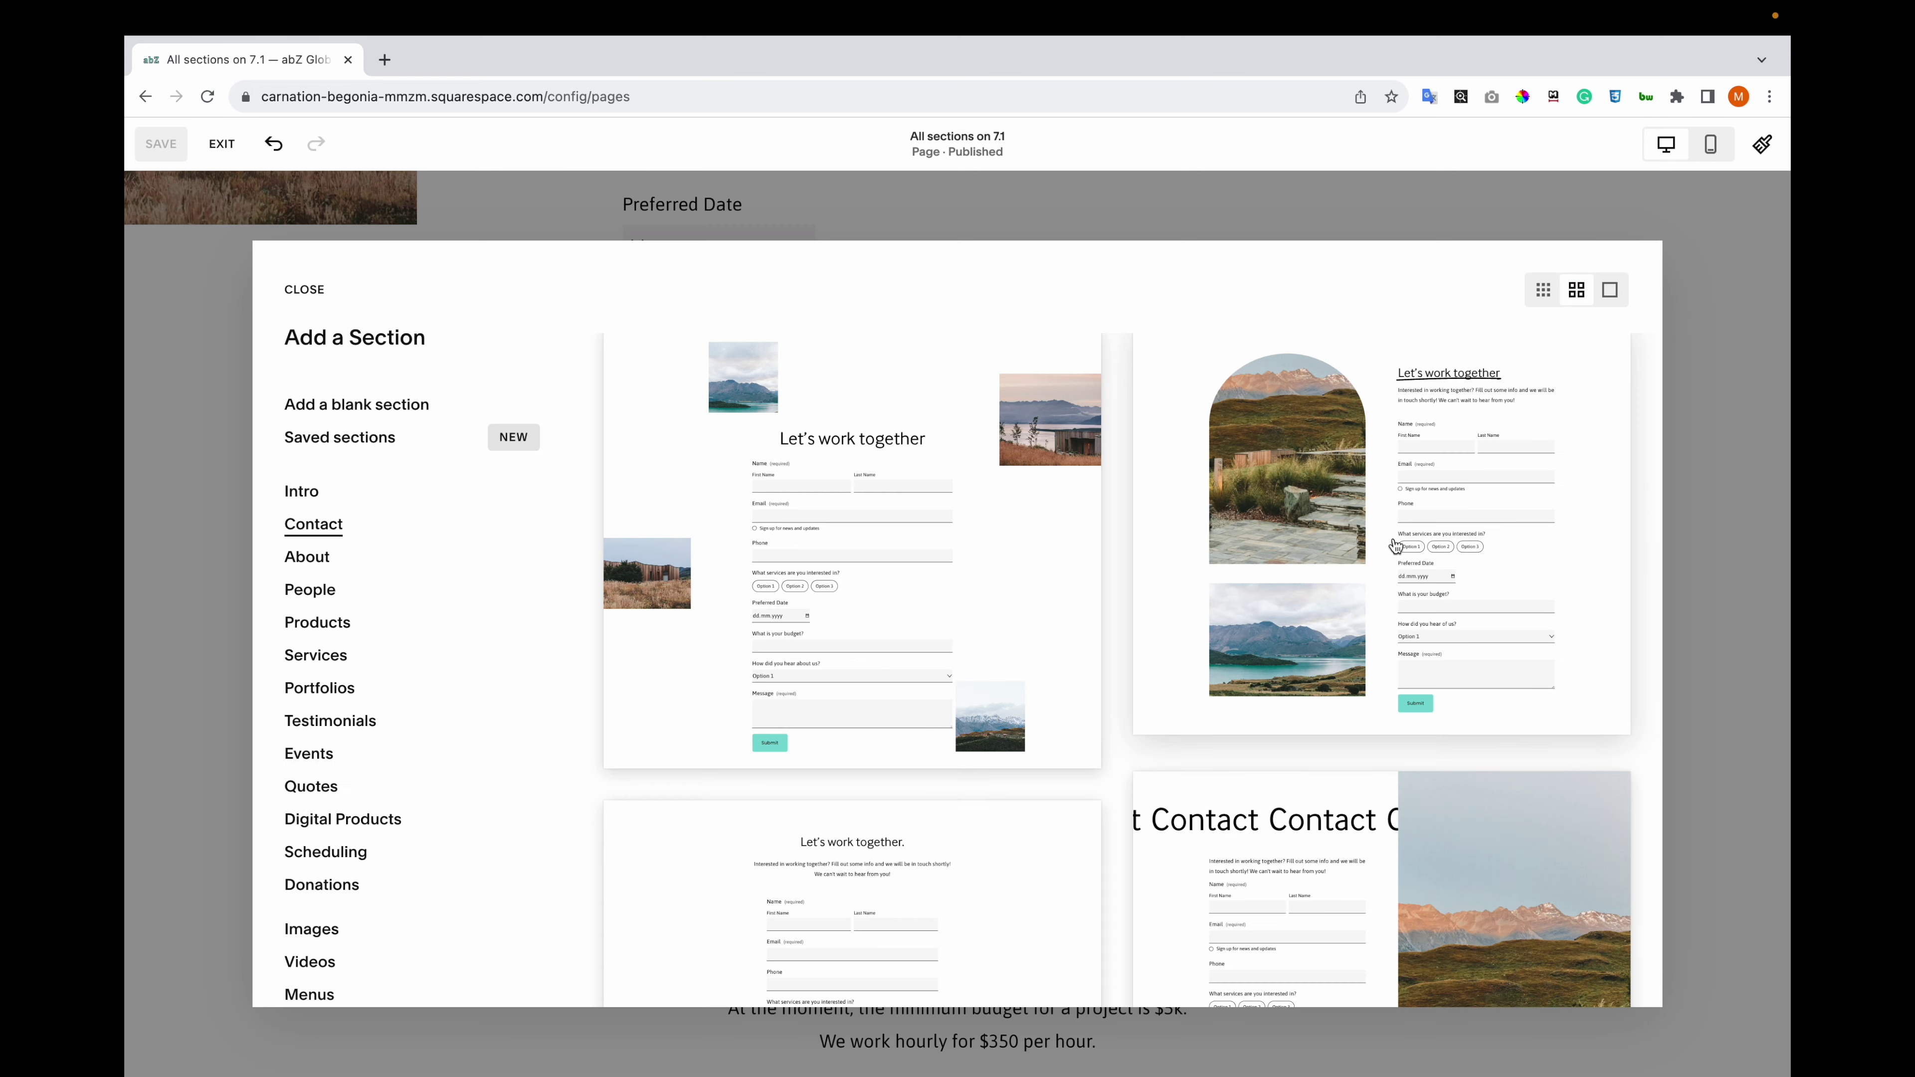
- Browse the remaining Contact layouts and add the "Follow our journey" section with the image grid
{"action": "scroll", "coordinate": [1000, 757], "scroll_direction": "down", "scroll_amount": 4}
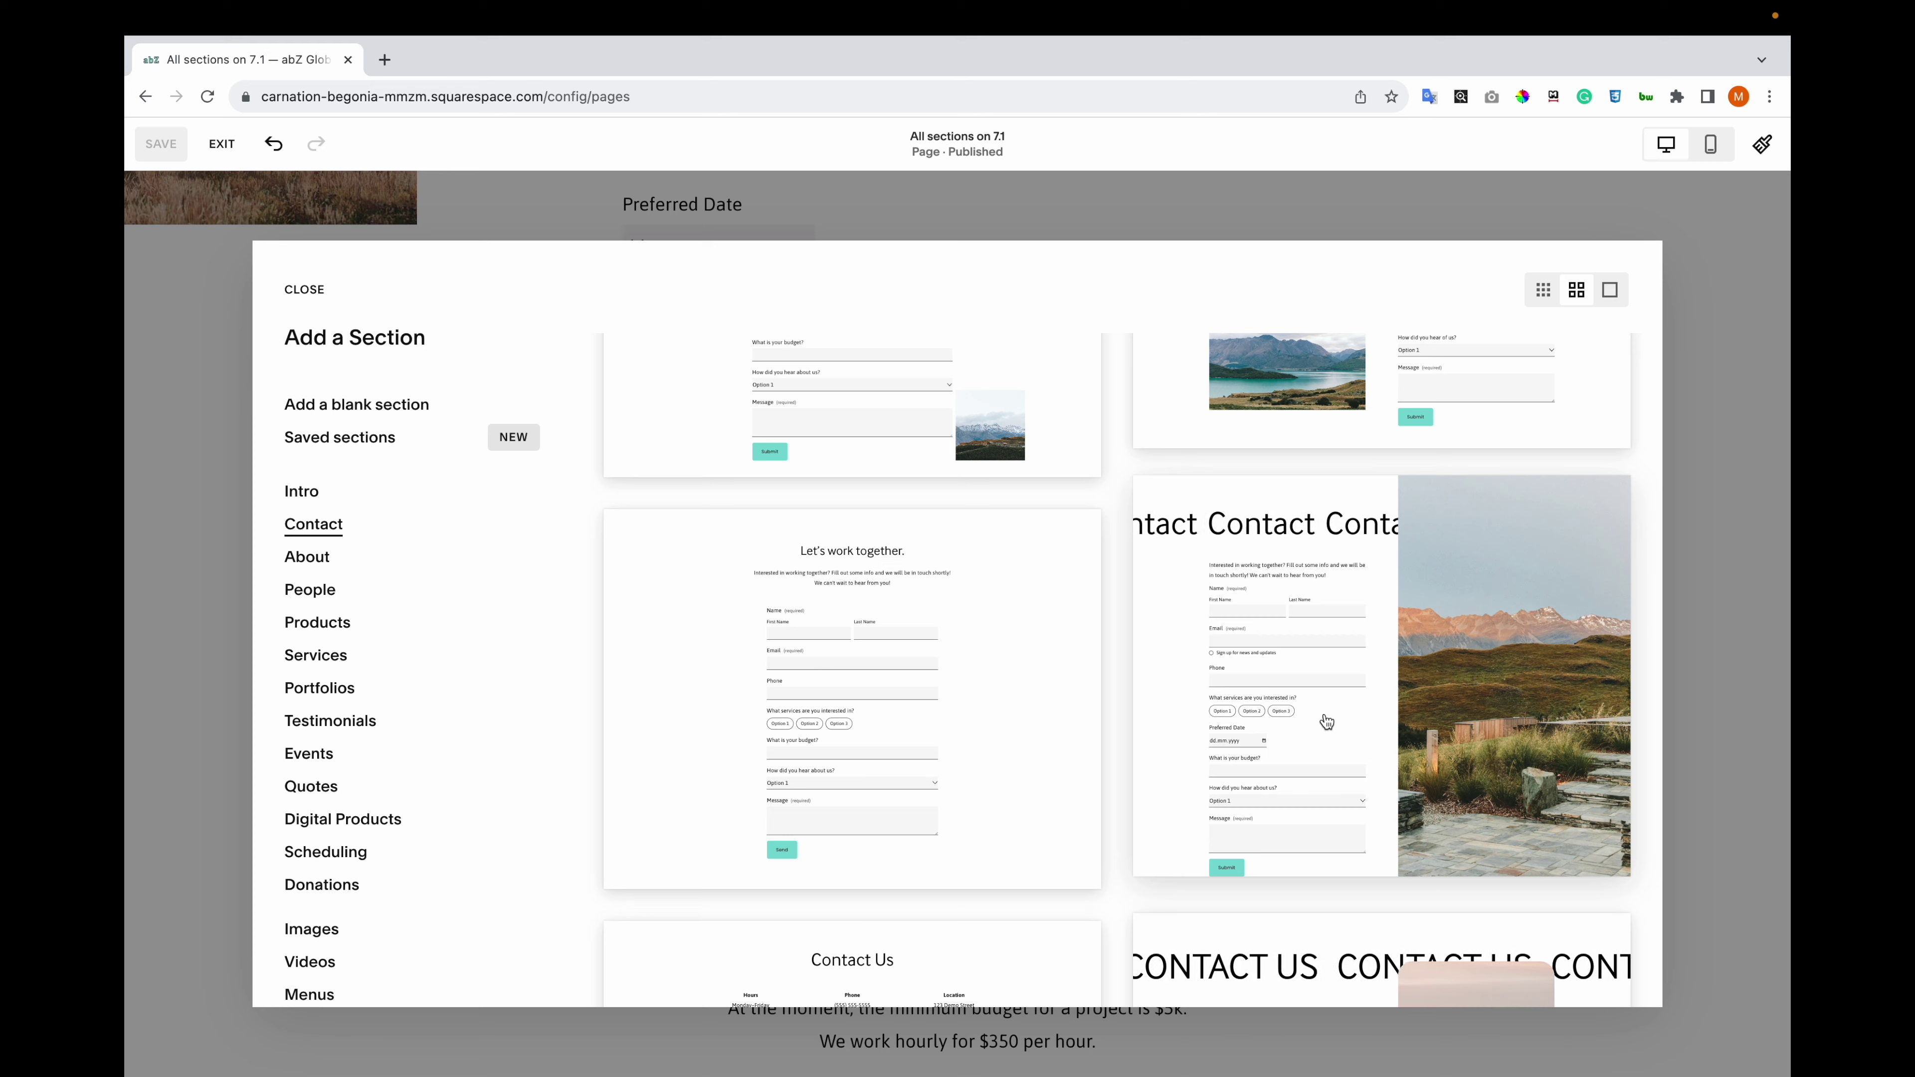
{"action": "scroll", "coordinate": [920, 498], "scroll_direction": "down", "scroll_amount": 6}
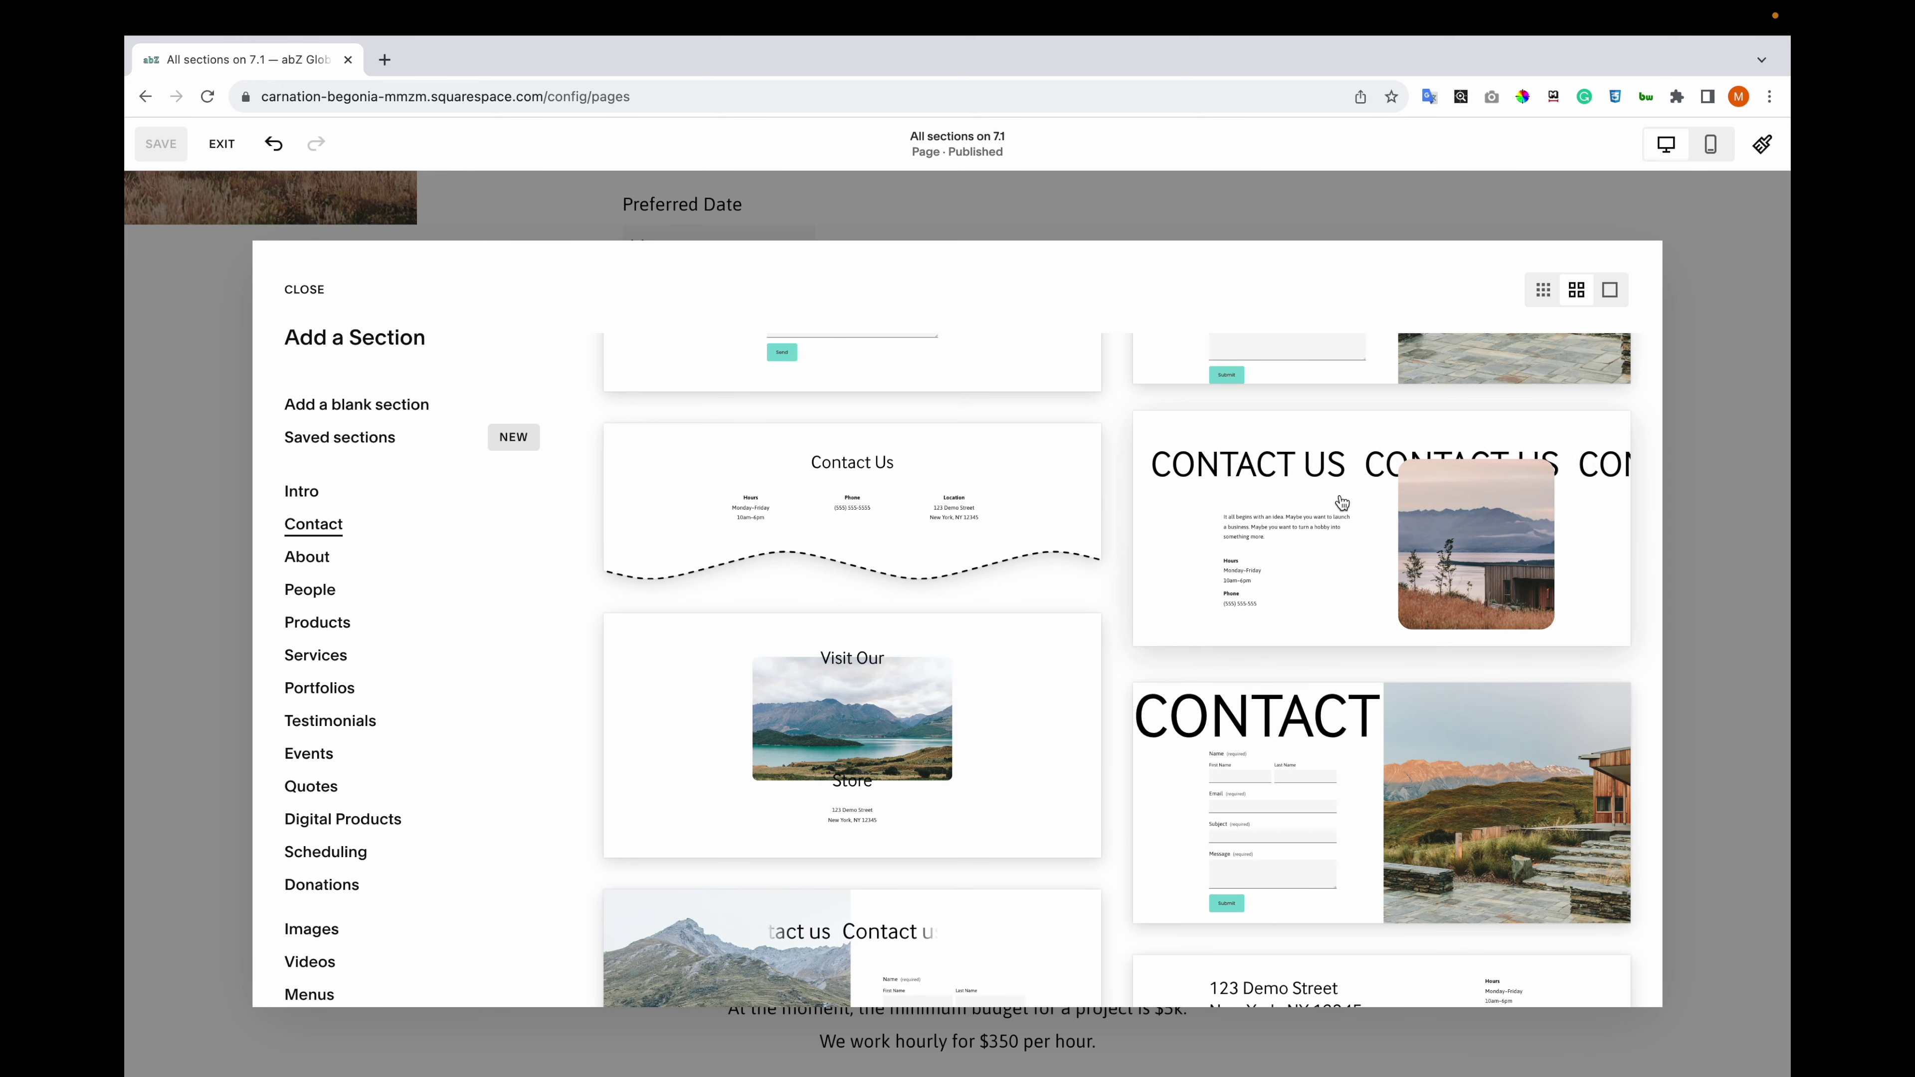
{"action": "scroll", "coordinate": [1113, 684], "scroll_direction": "down", "scroll_amount": 1}
{"action": "scroll", "coordinate": [1111, 677], "scroll_direction": "down", "scroll_amount": 12}
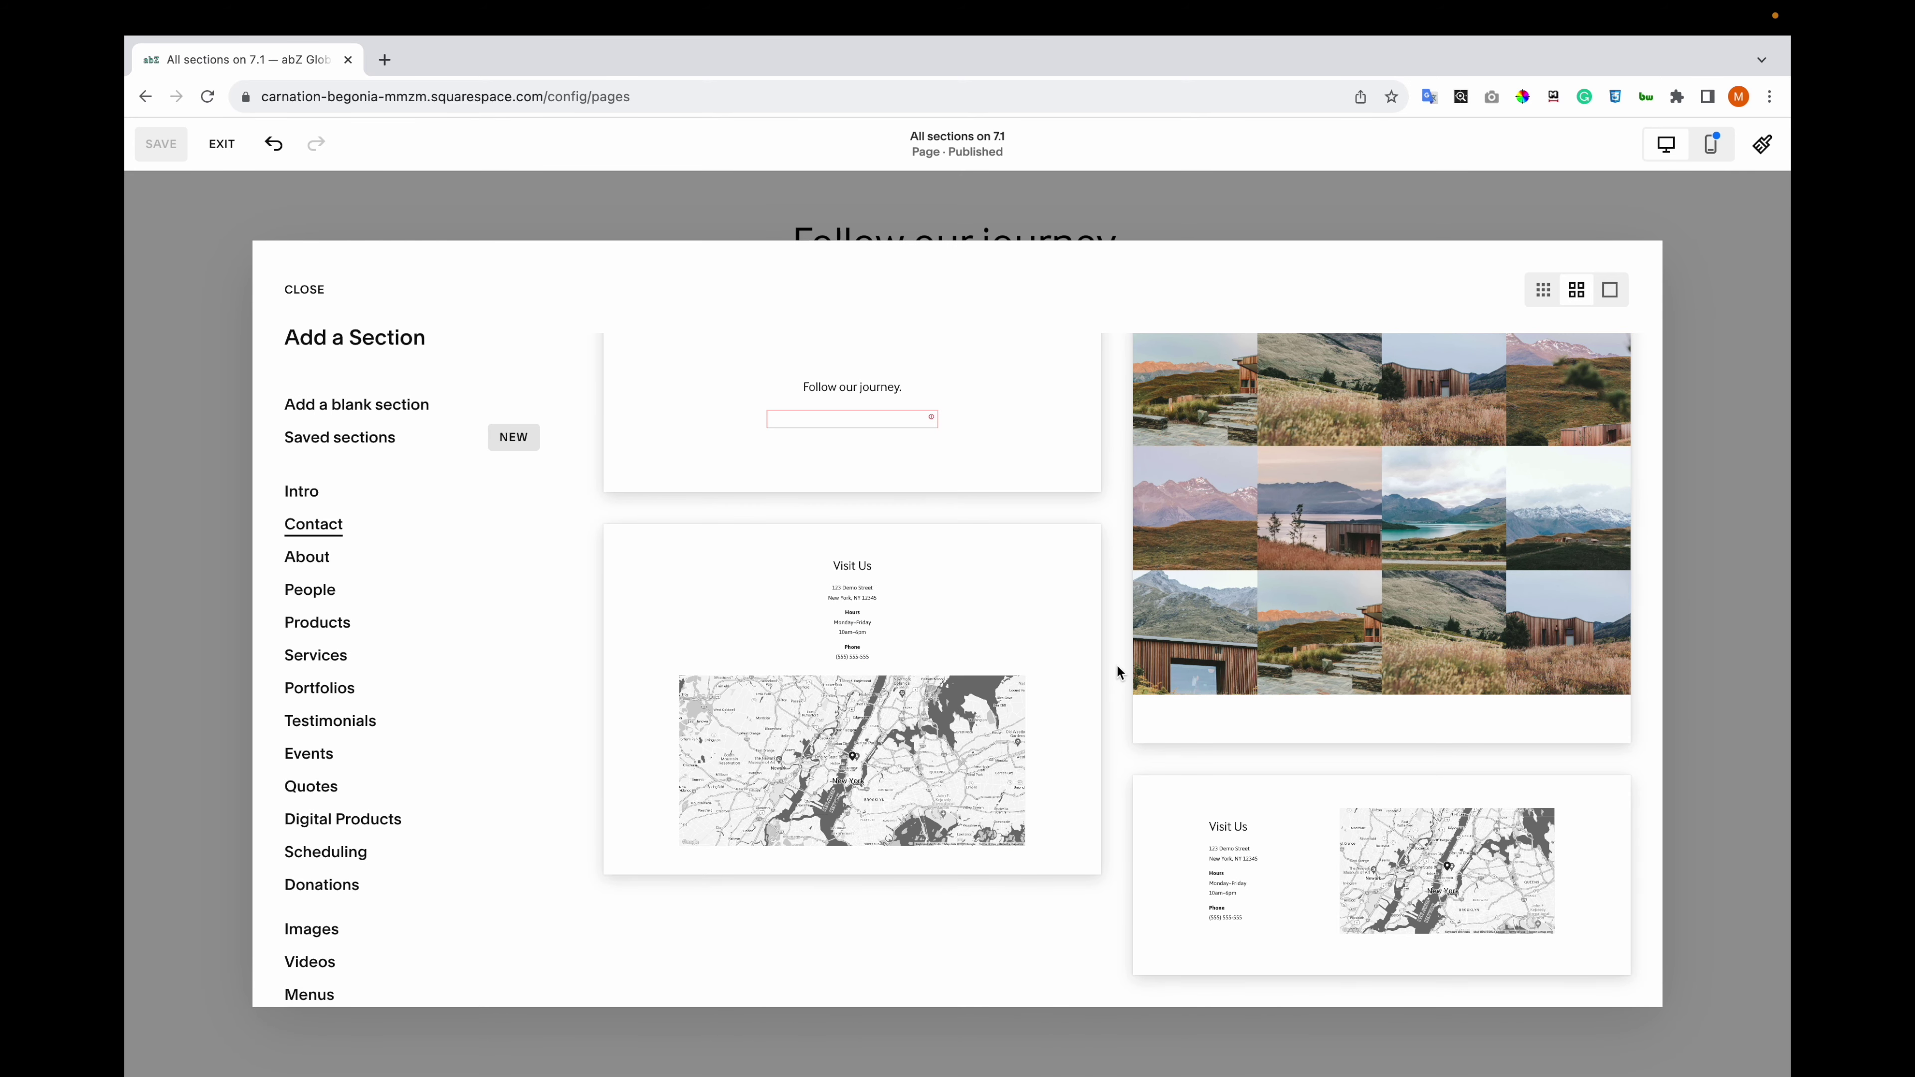
- Look through the About section layouts, including the image-and-text, FAQ and text-only designs
{"action": "left_click", "coordinate": [324, 565]}
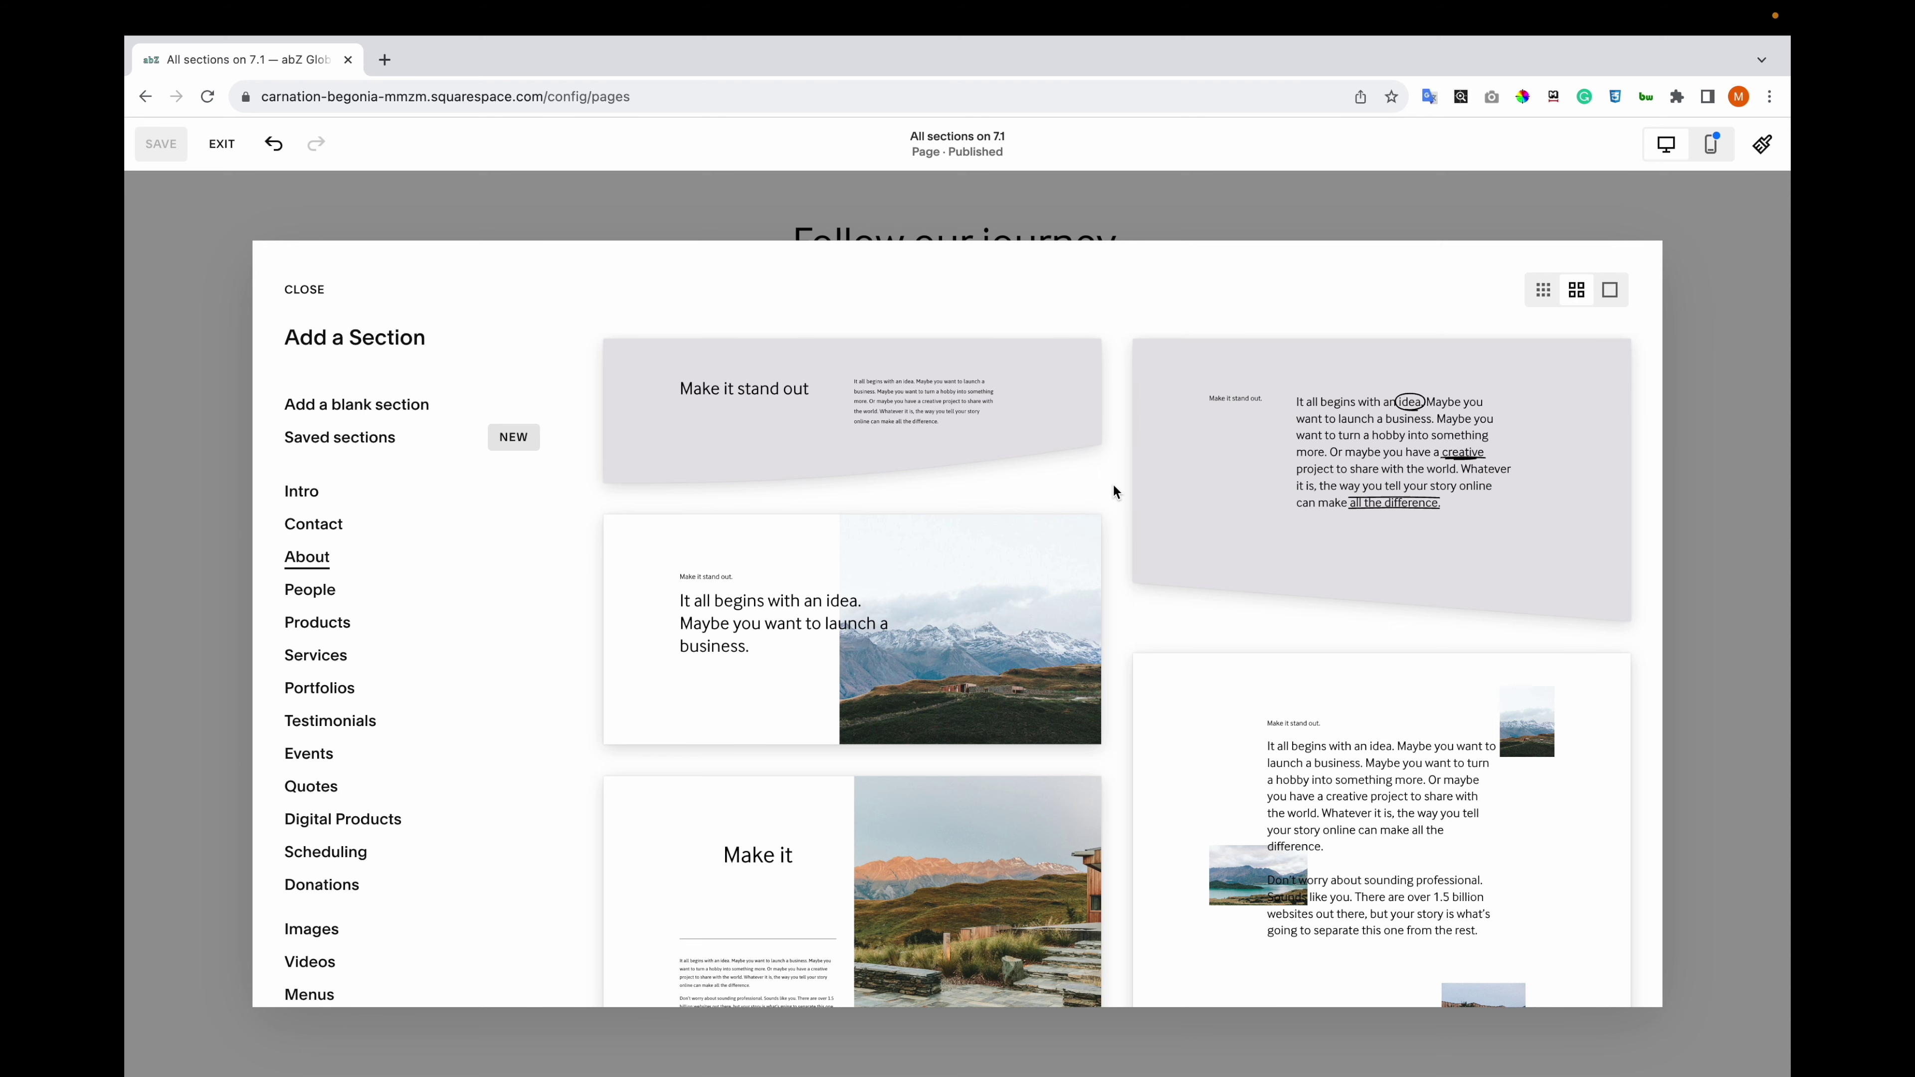
{"action": "scroll", "coordinate": [1112, 490], "scroll_direction": "down", "scroll_amount": 10}
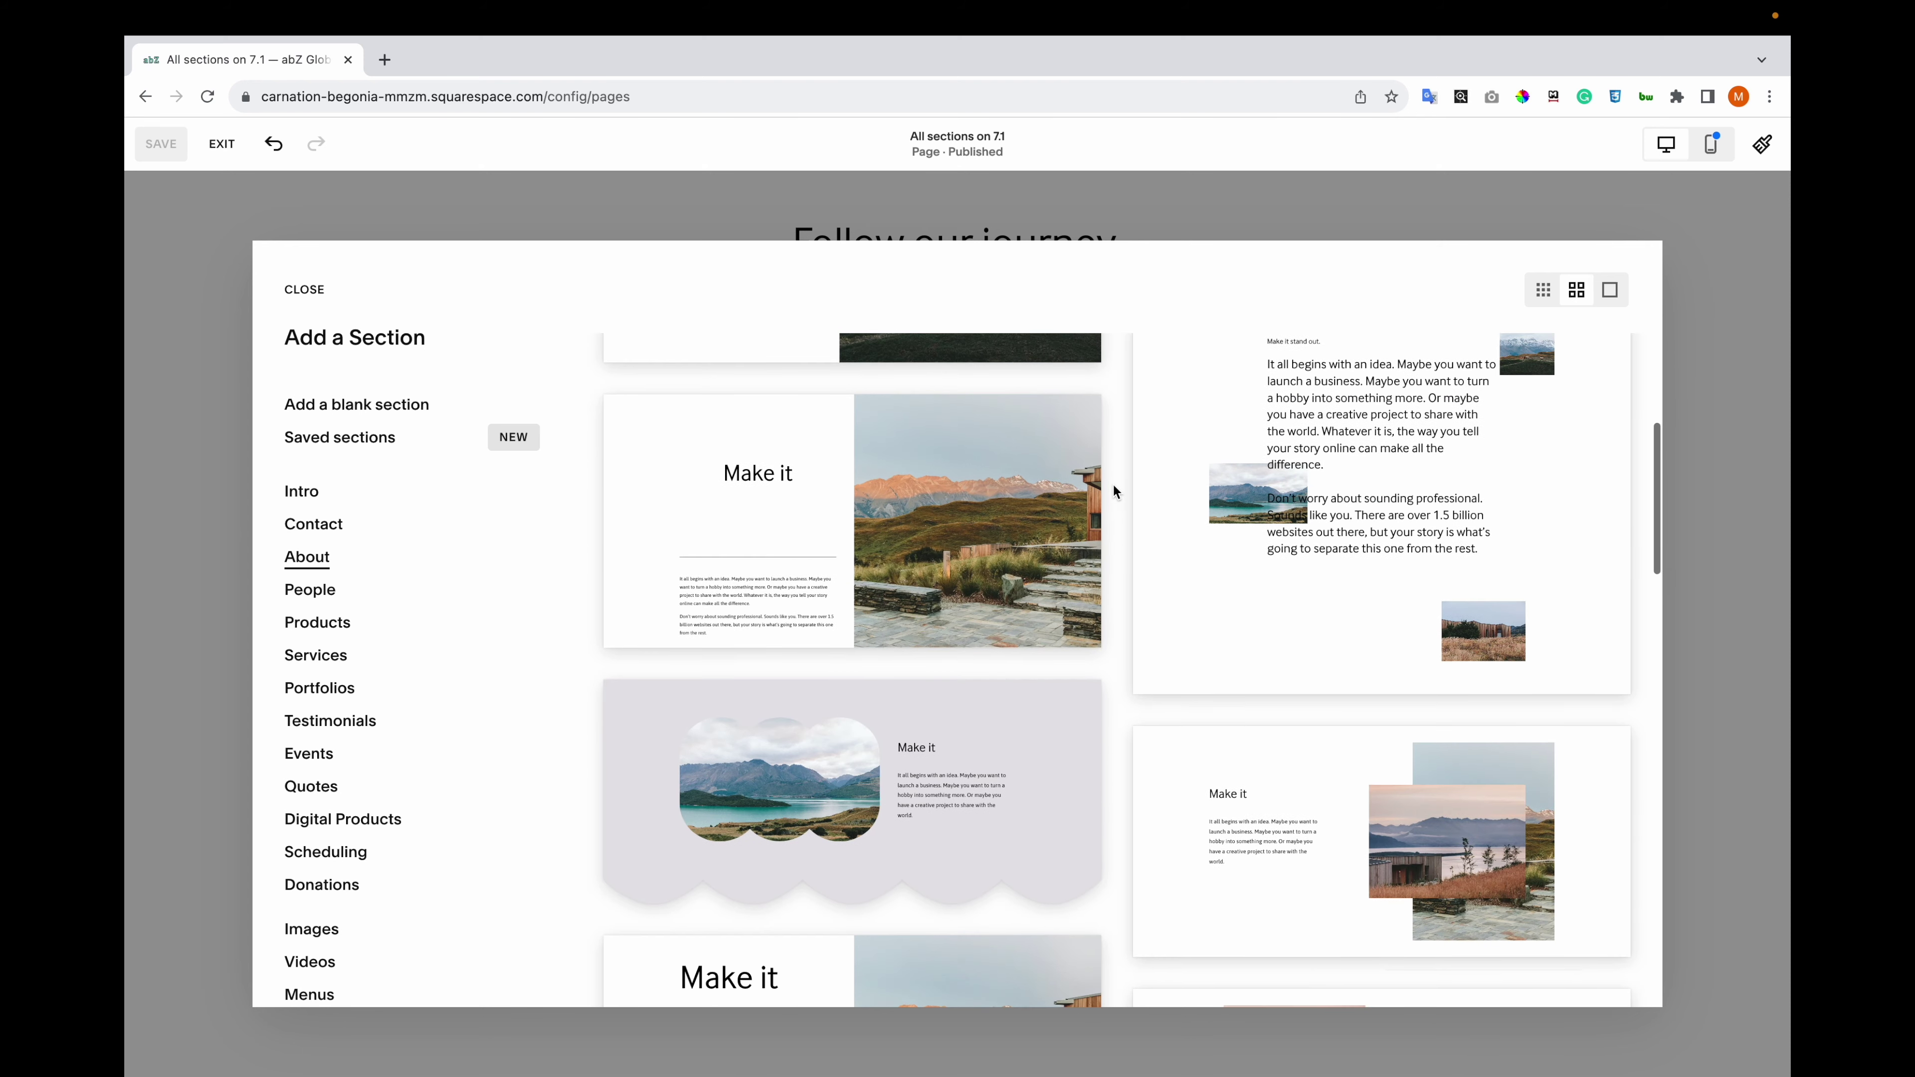
{"action": "scroll", "coordinate": [1113, 490], "scroll_direction": "down", "scroll_amount": 5}
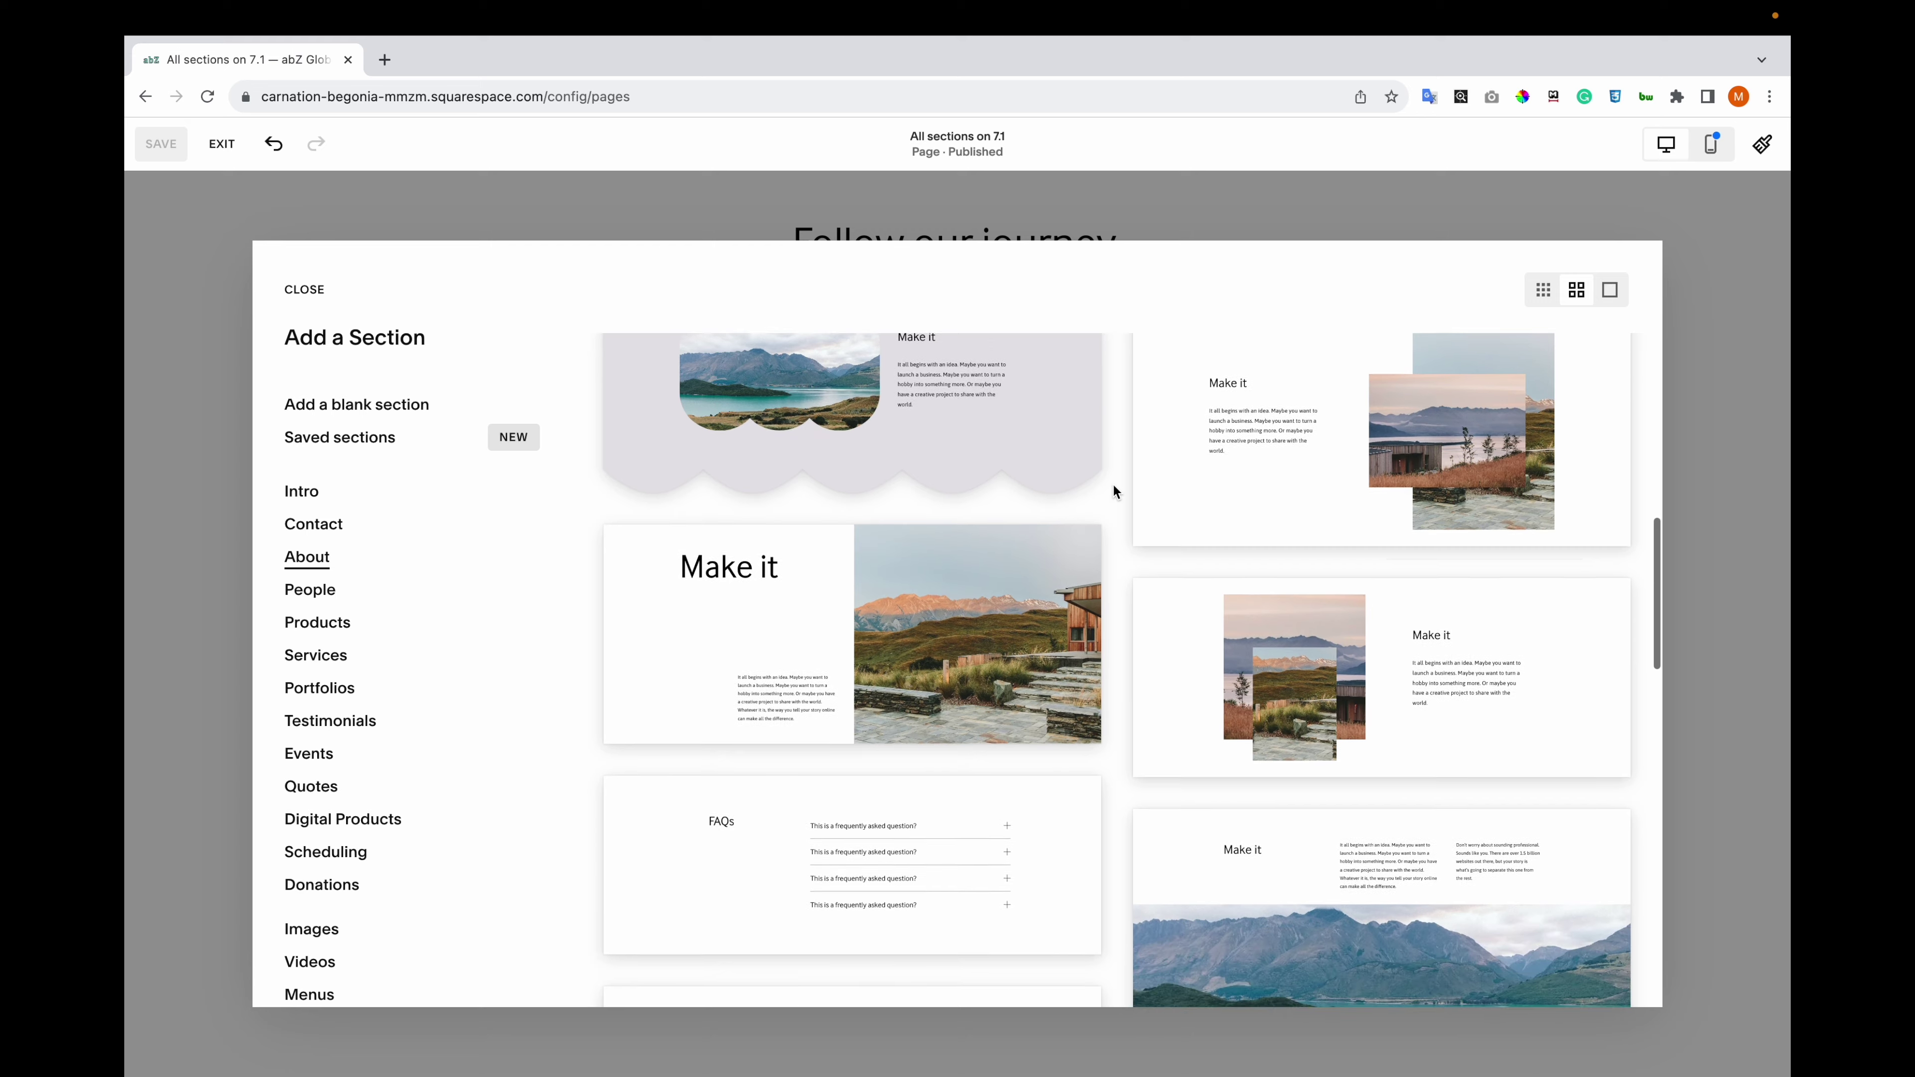
{"action": "scroll", "coordinate": [1112, 490], "scroll_direction": "down", "scroll_amount": 3}
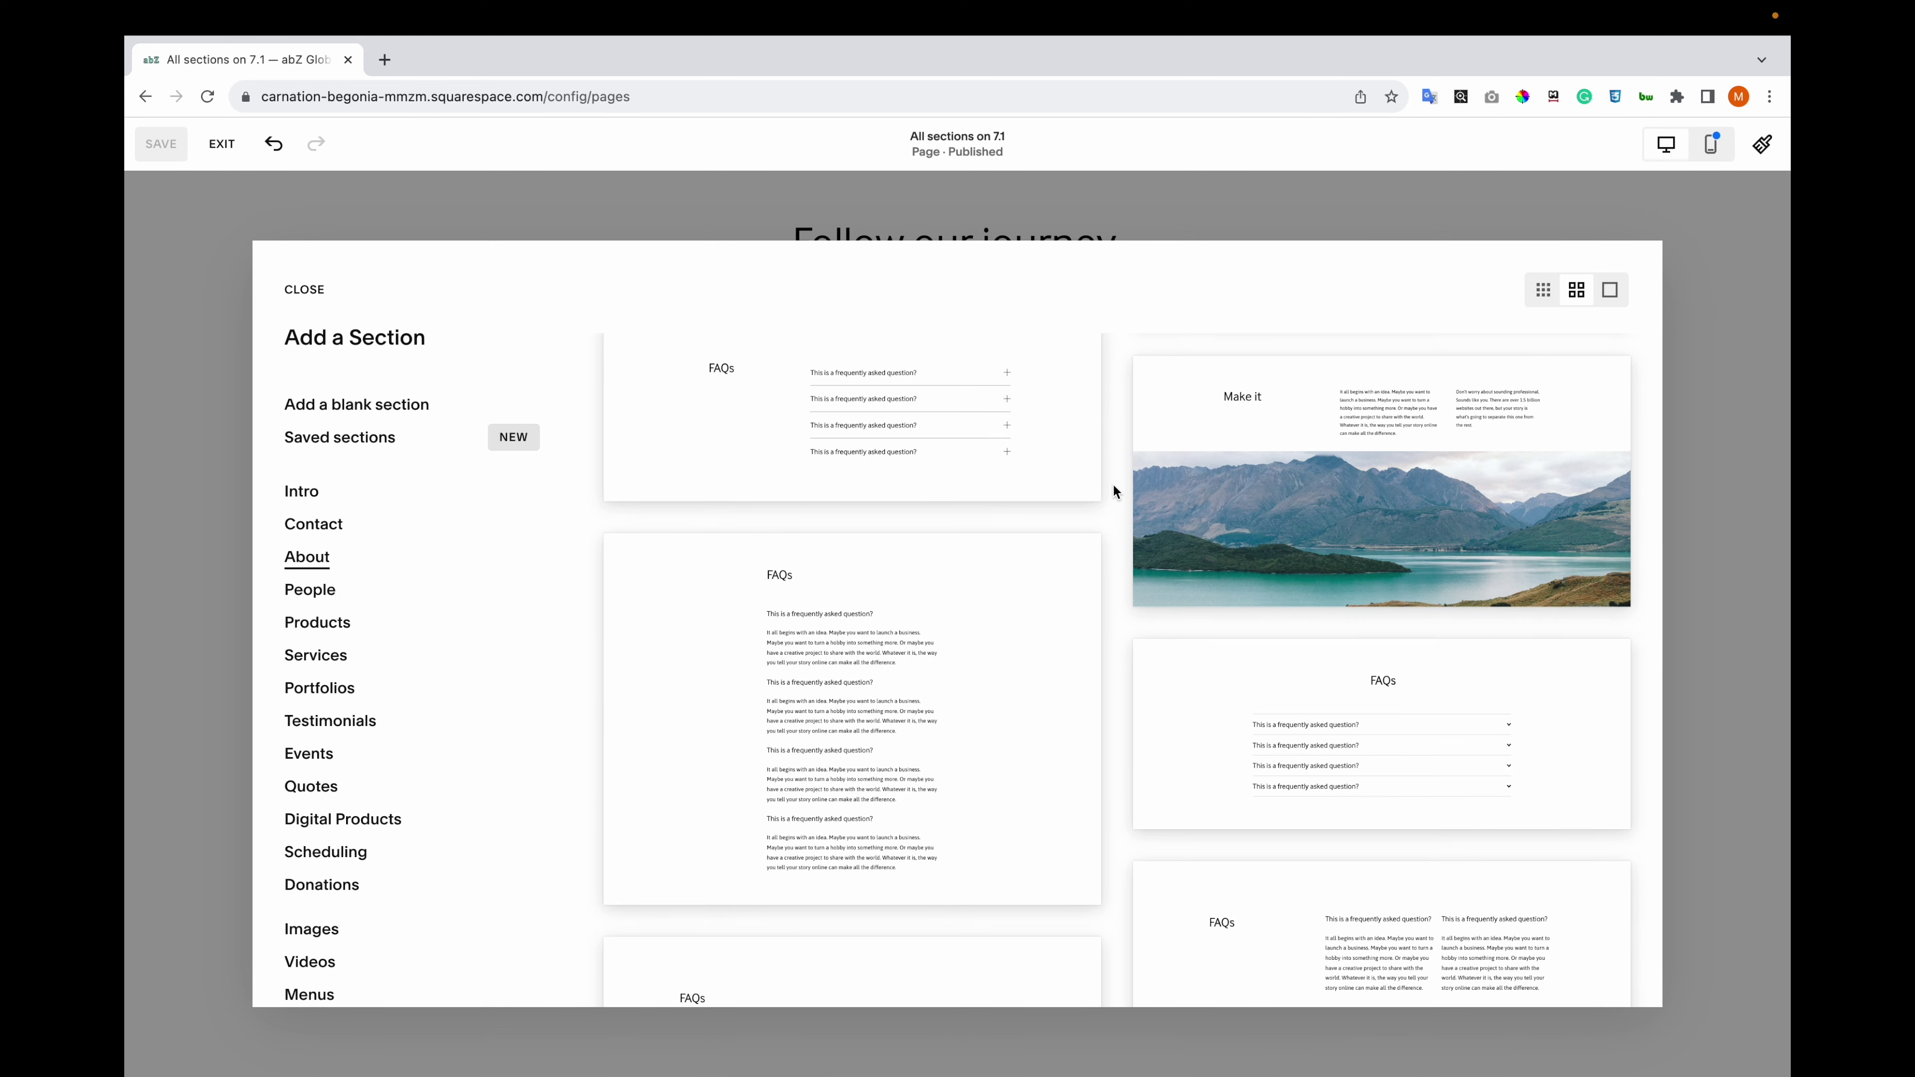
{"action": "scroll", "coordinate": [1113, 487], "scroll_direction": "down", "scroll_amount": 7}
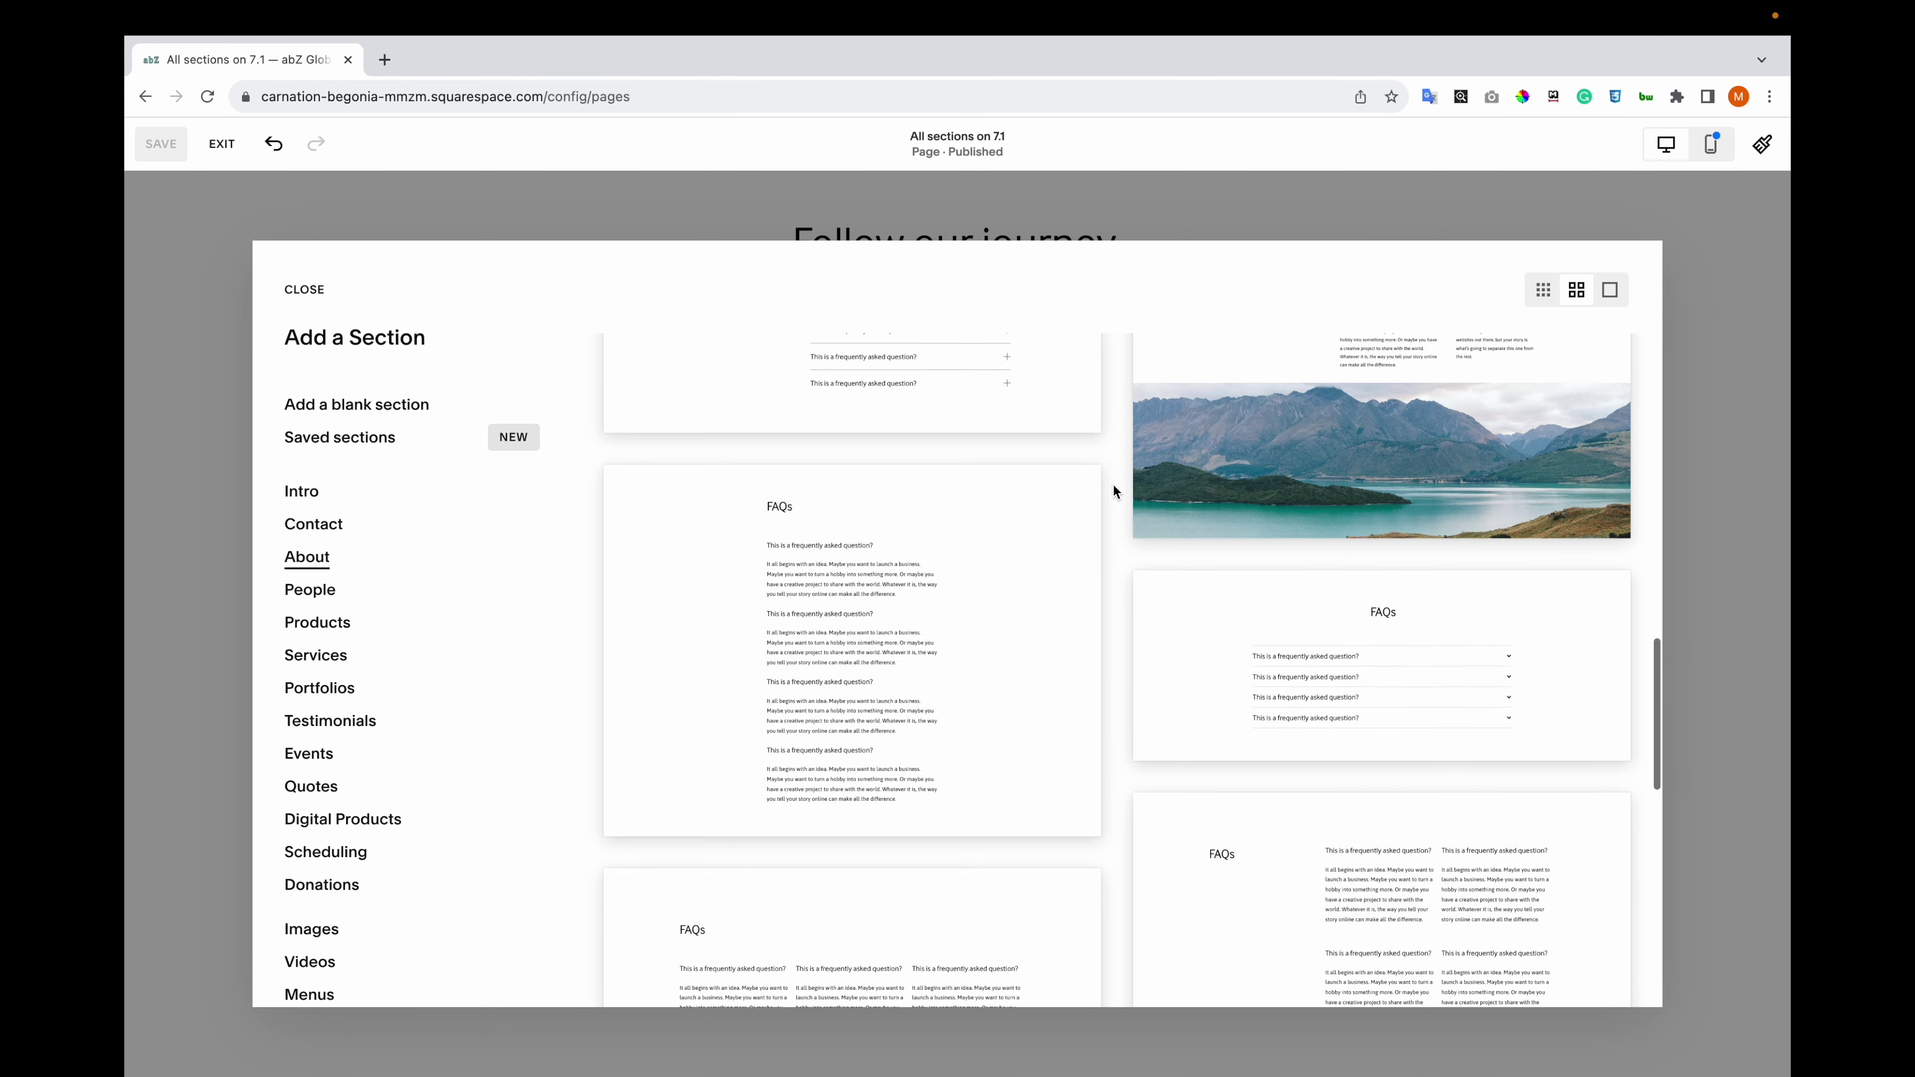
{"action": "scroll", "coordinate": [1112, 490], "scroll_direction": "down", "scroll_amount": 5}
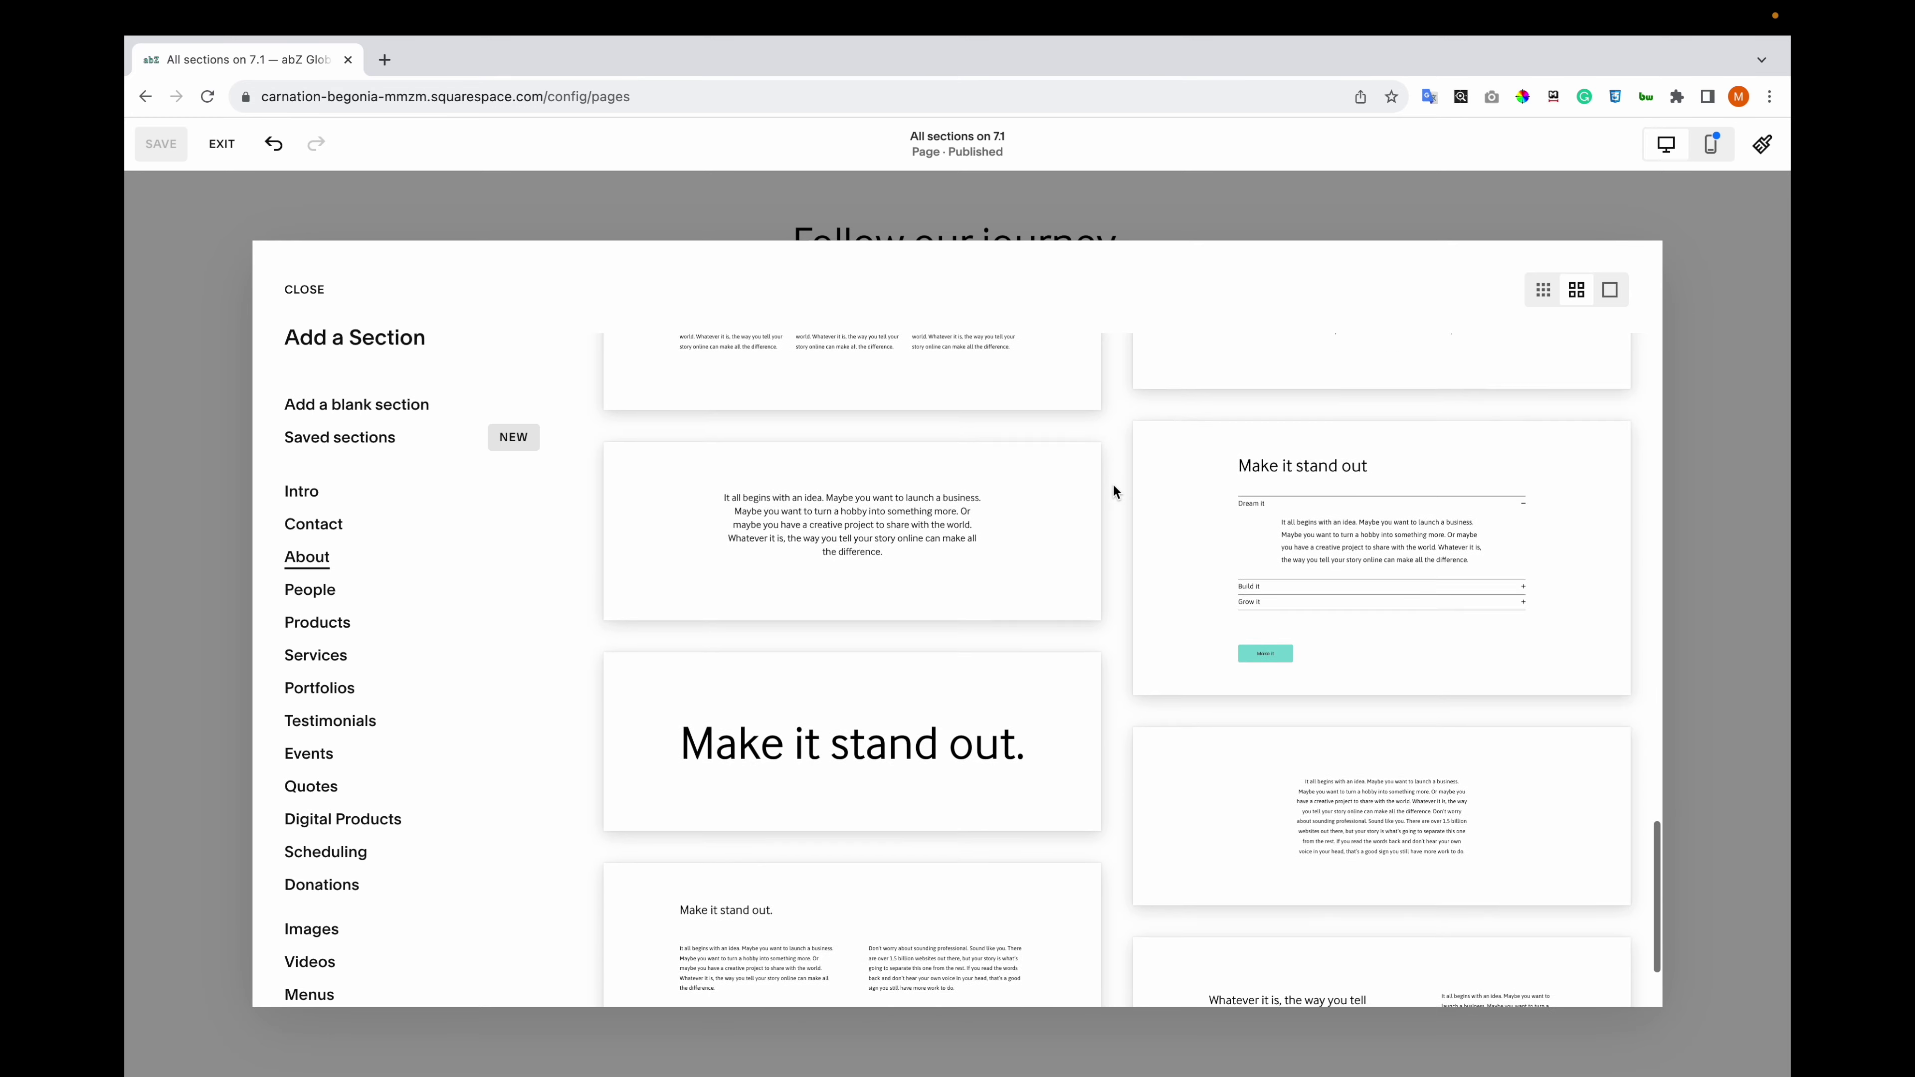
{"action": "scroll", "coordinate": [1113, 490], "scroll_direction": "up", "scroll_amount": 10}
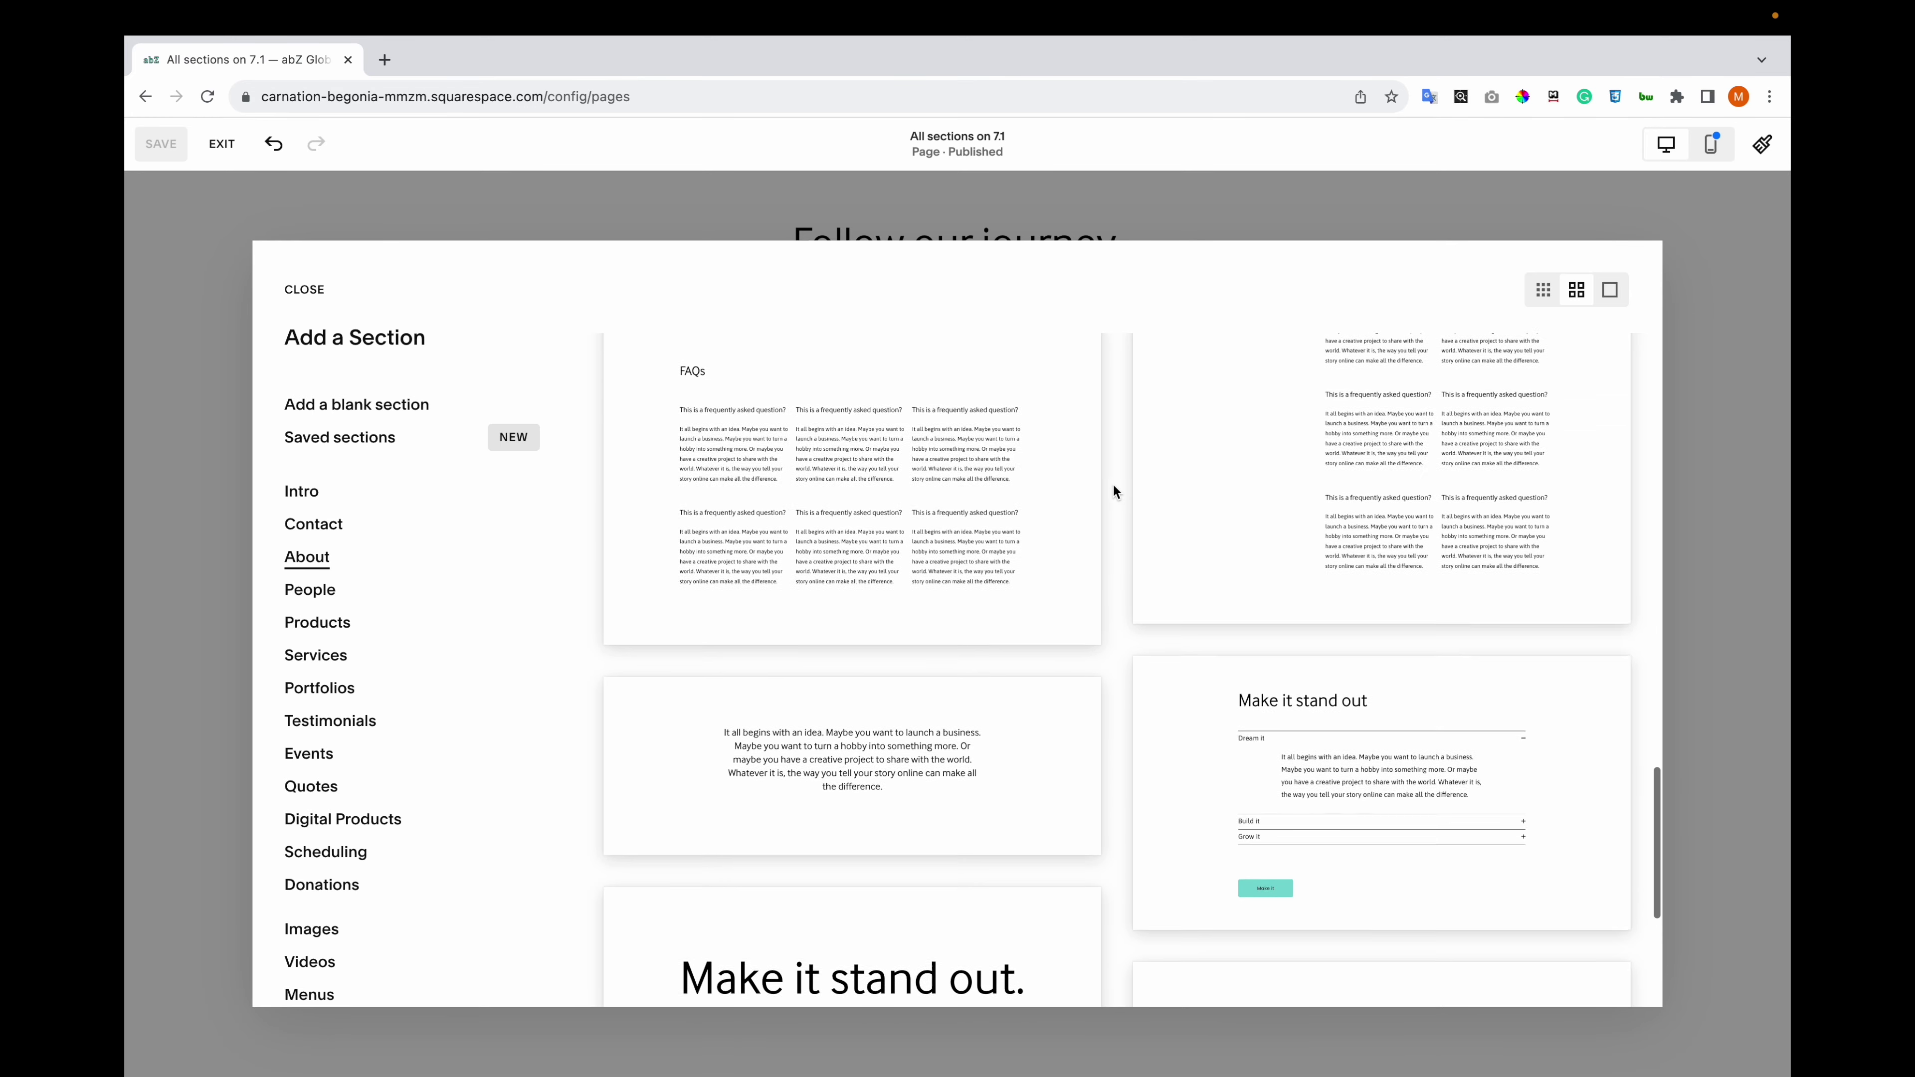
{"action": "scroll", "coordinate": [1112, 486], "scroll_direction": "up", "scroll_amount": 10}
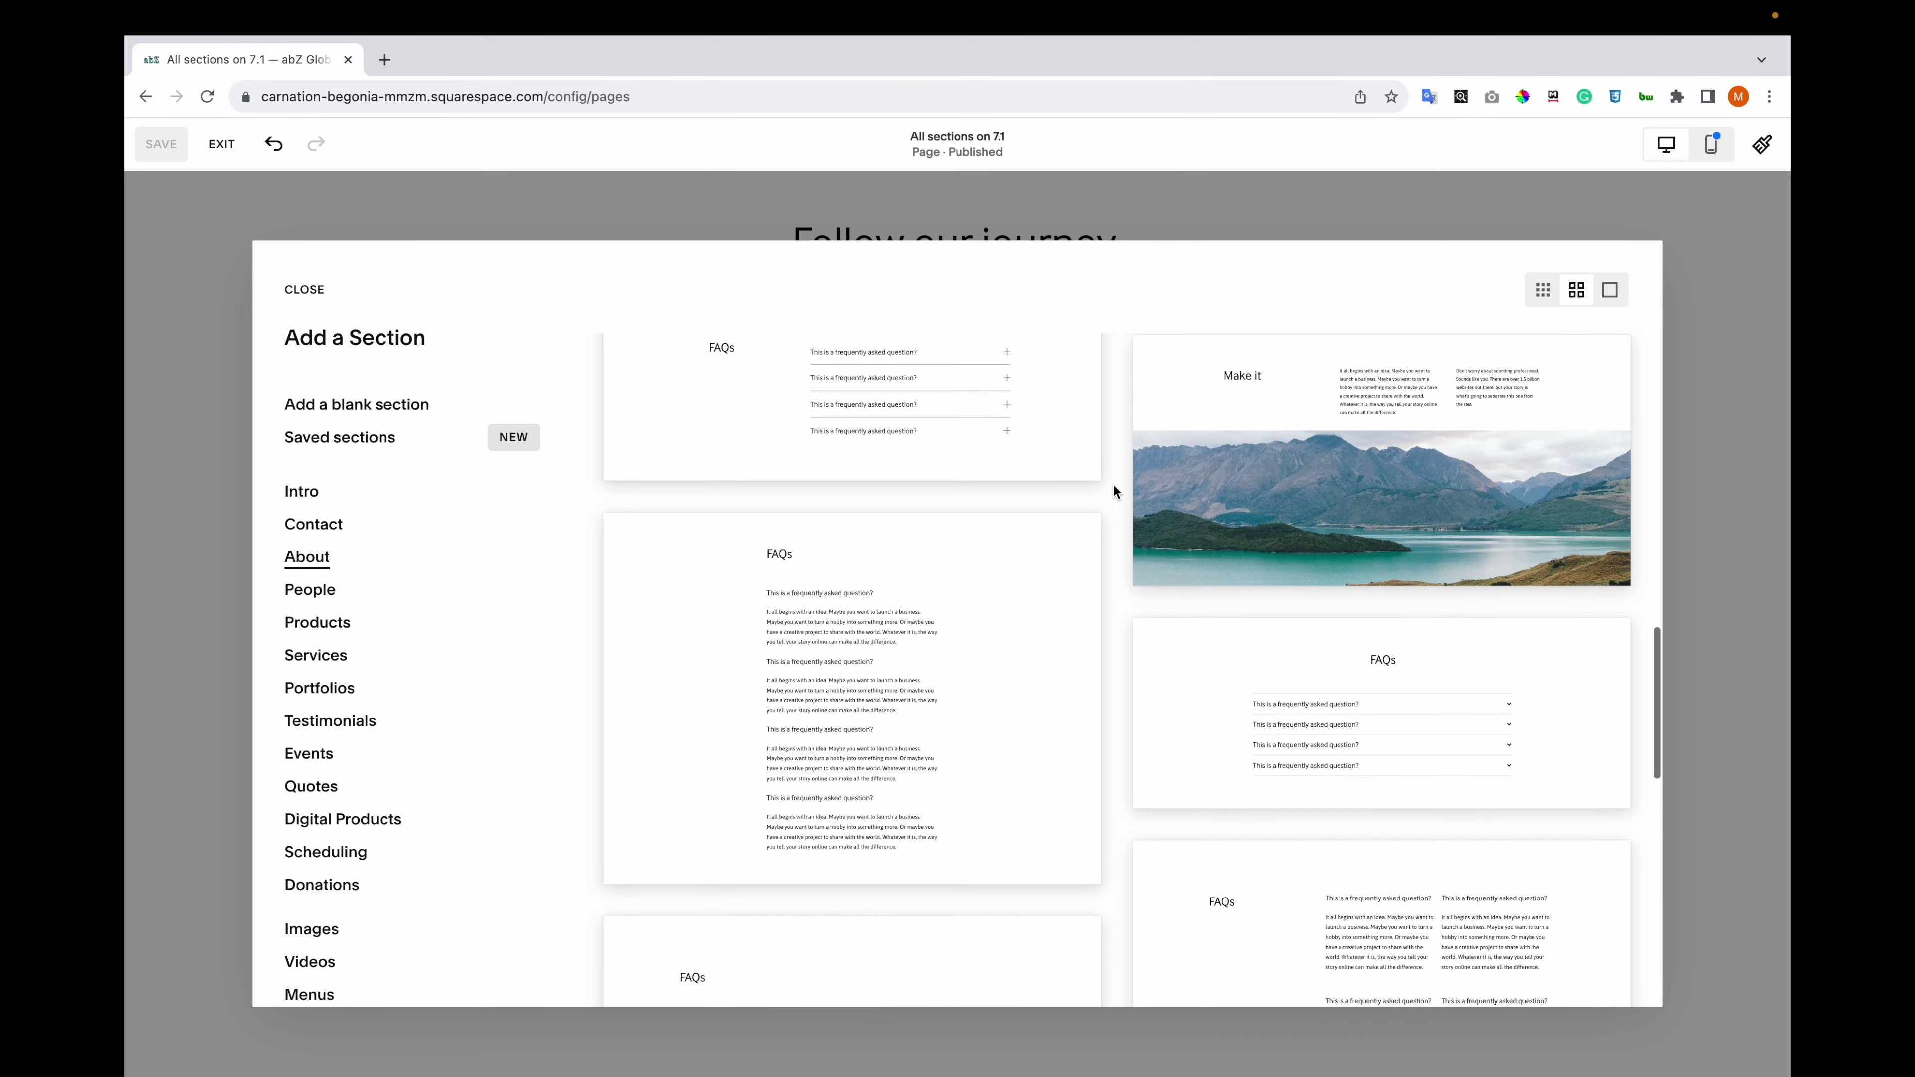
{"action": "scroll", "coordinate": [1112, 490], "scroll_direction": "up", "scroll_amount": 10}
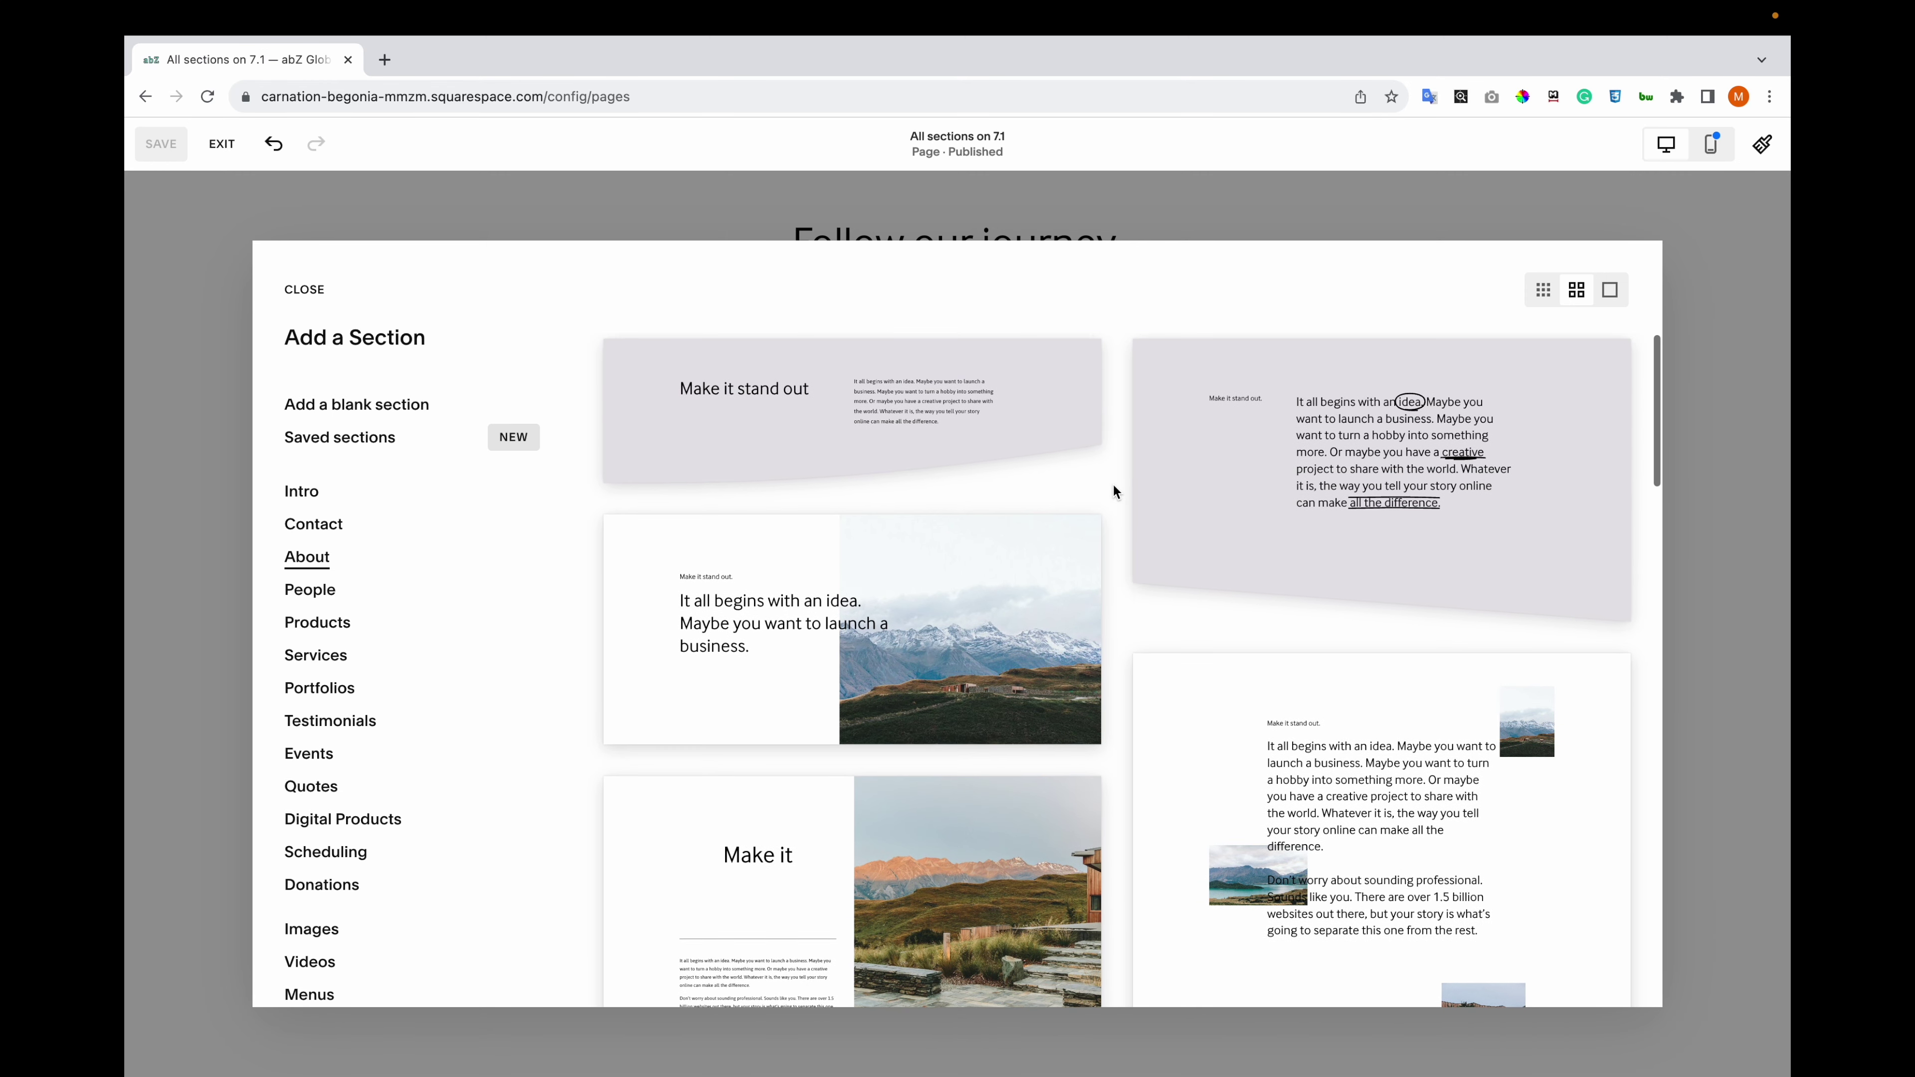
- Add the About section "Make it" with the scalloped lake image, short text and wavy lower divider
{"action": "scroll", "coordinate": [1113, 490], "scroll_direction": "down", "scroll_amount": 3}
{"action": "scroll", "coordinate": [1114, 490], "scroll_direction": "down", "scroll_amount": 5}
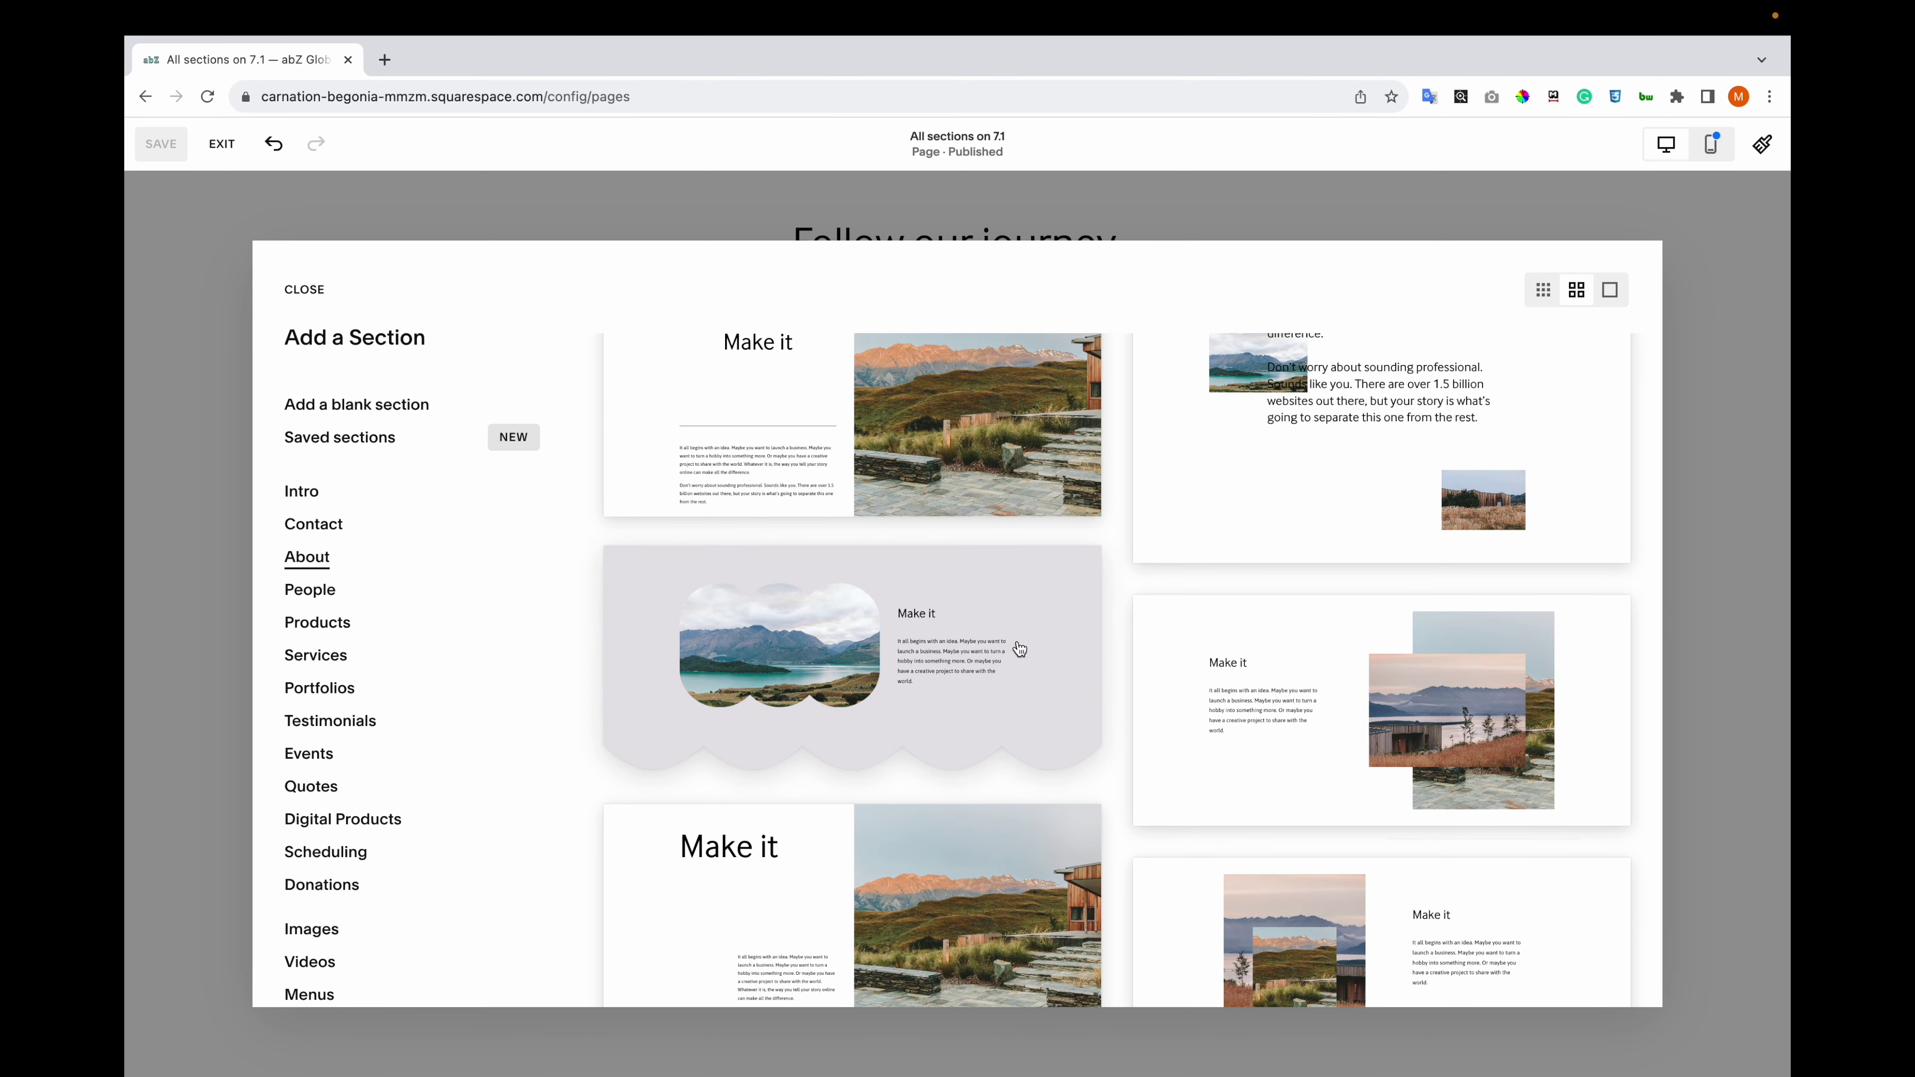
{"action": "left_click", "coordinate": [991, 656]}
- Check the shape options for the "Make it" section's image, replace the picture with the dark abstract image and save the page
{"action": "double_click", "coordinate": [893, 498]}
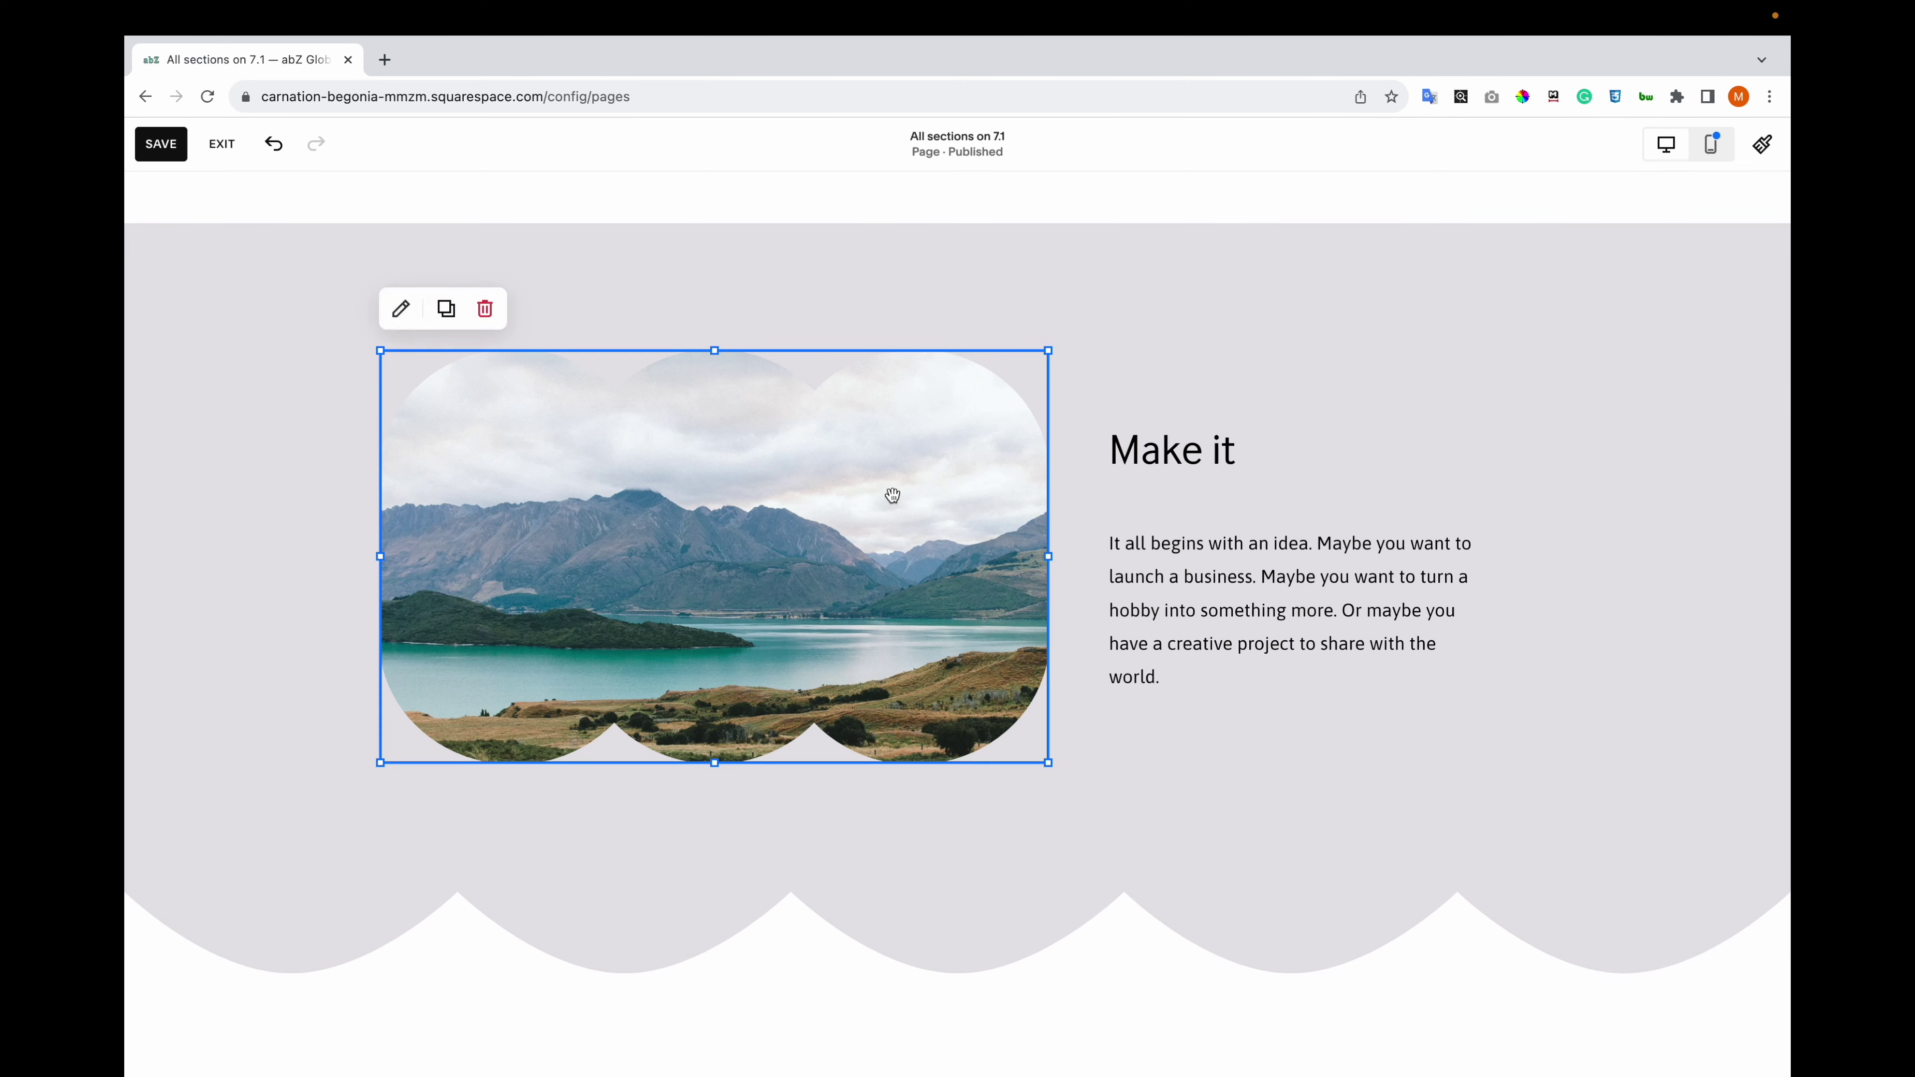
{"action": "left_click", "coordinate": [1180, 377]}
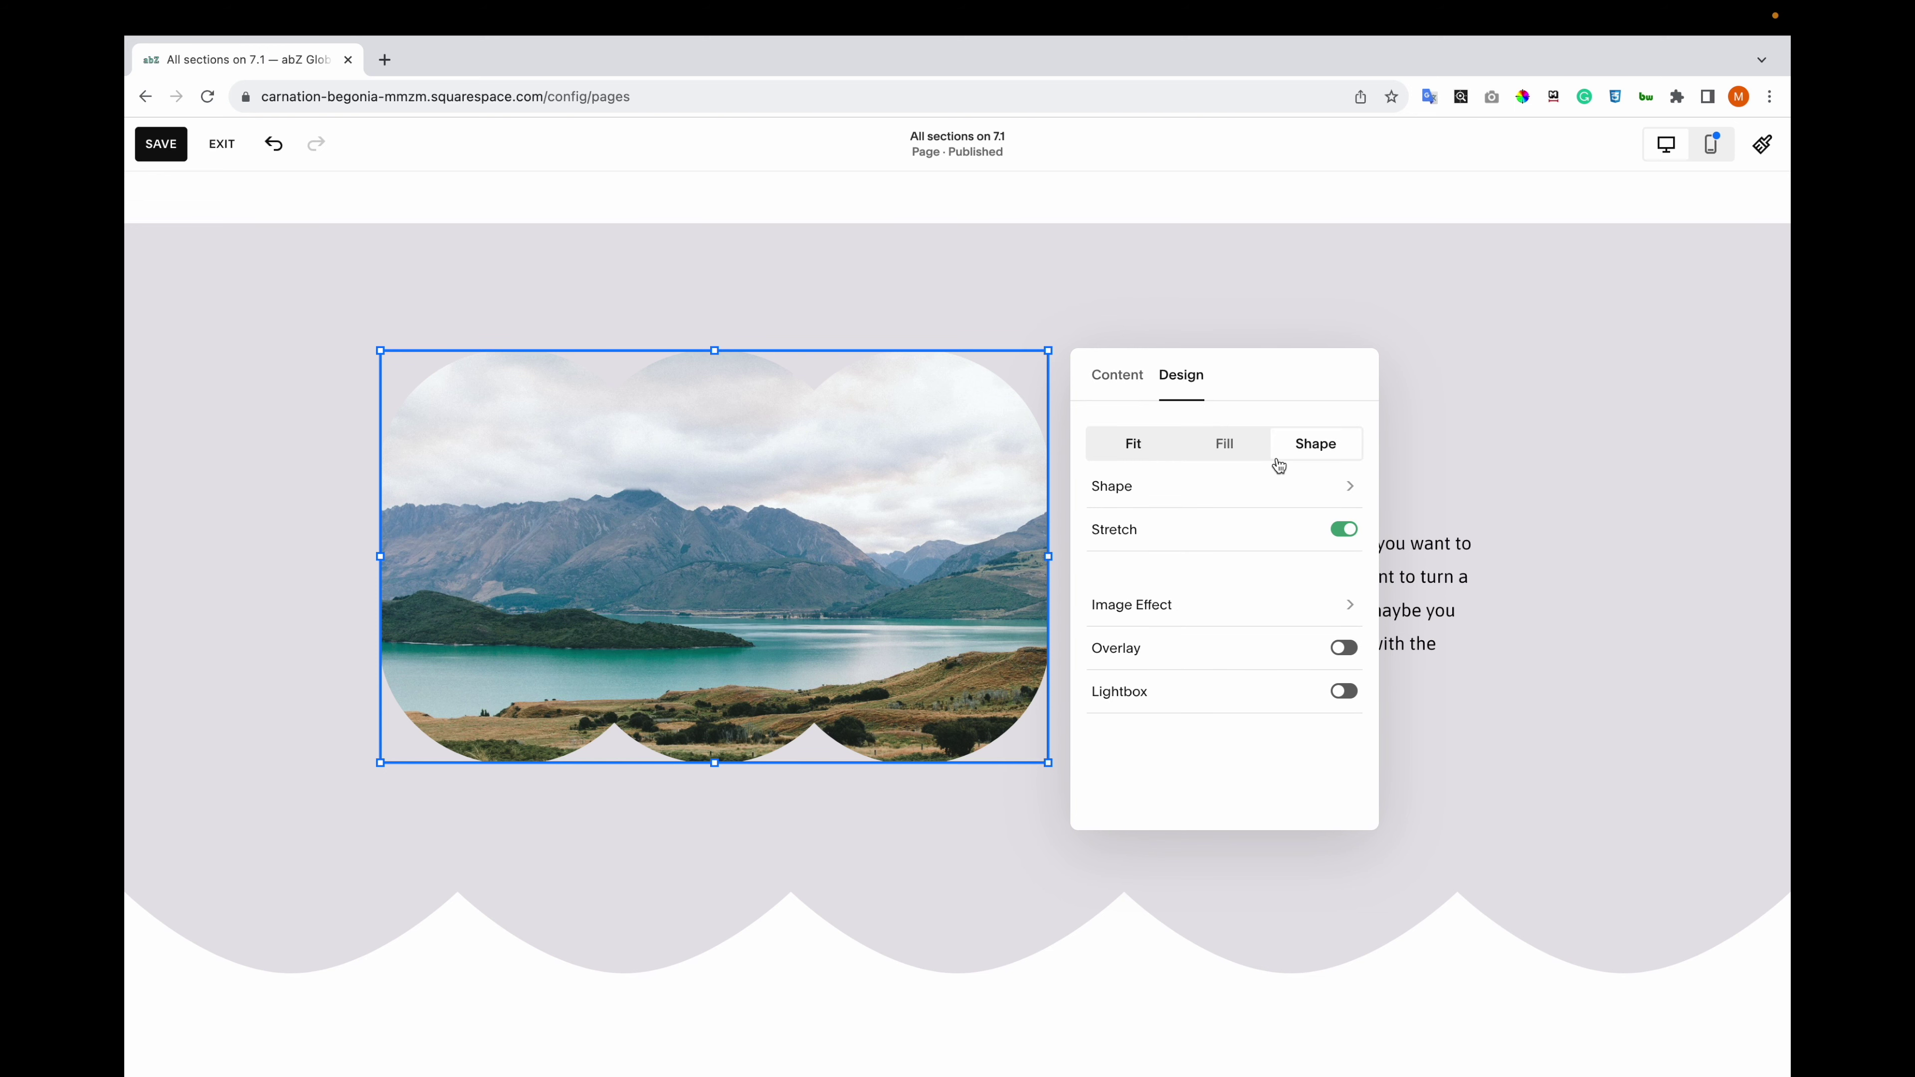
{"action": "left_click", "coordinate": [1232, 496]}
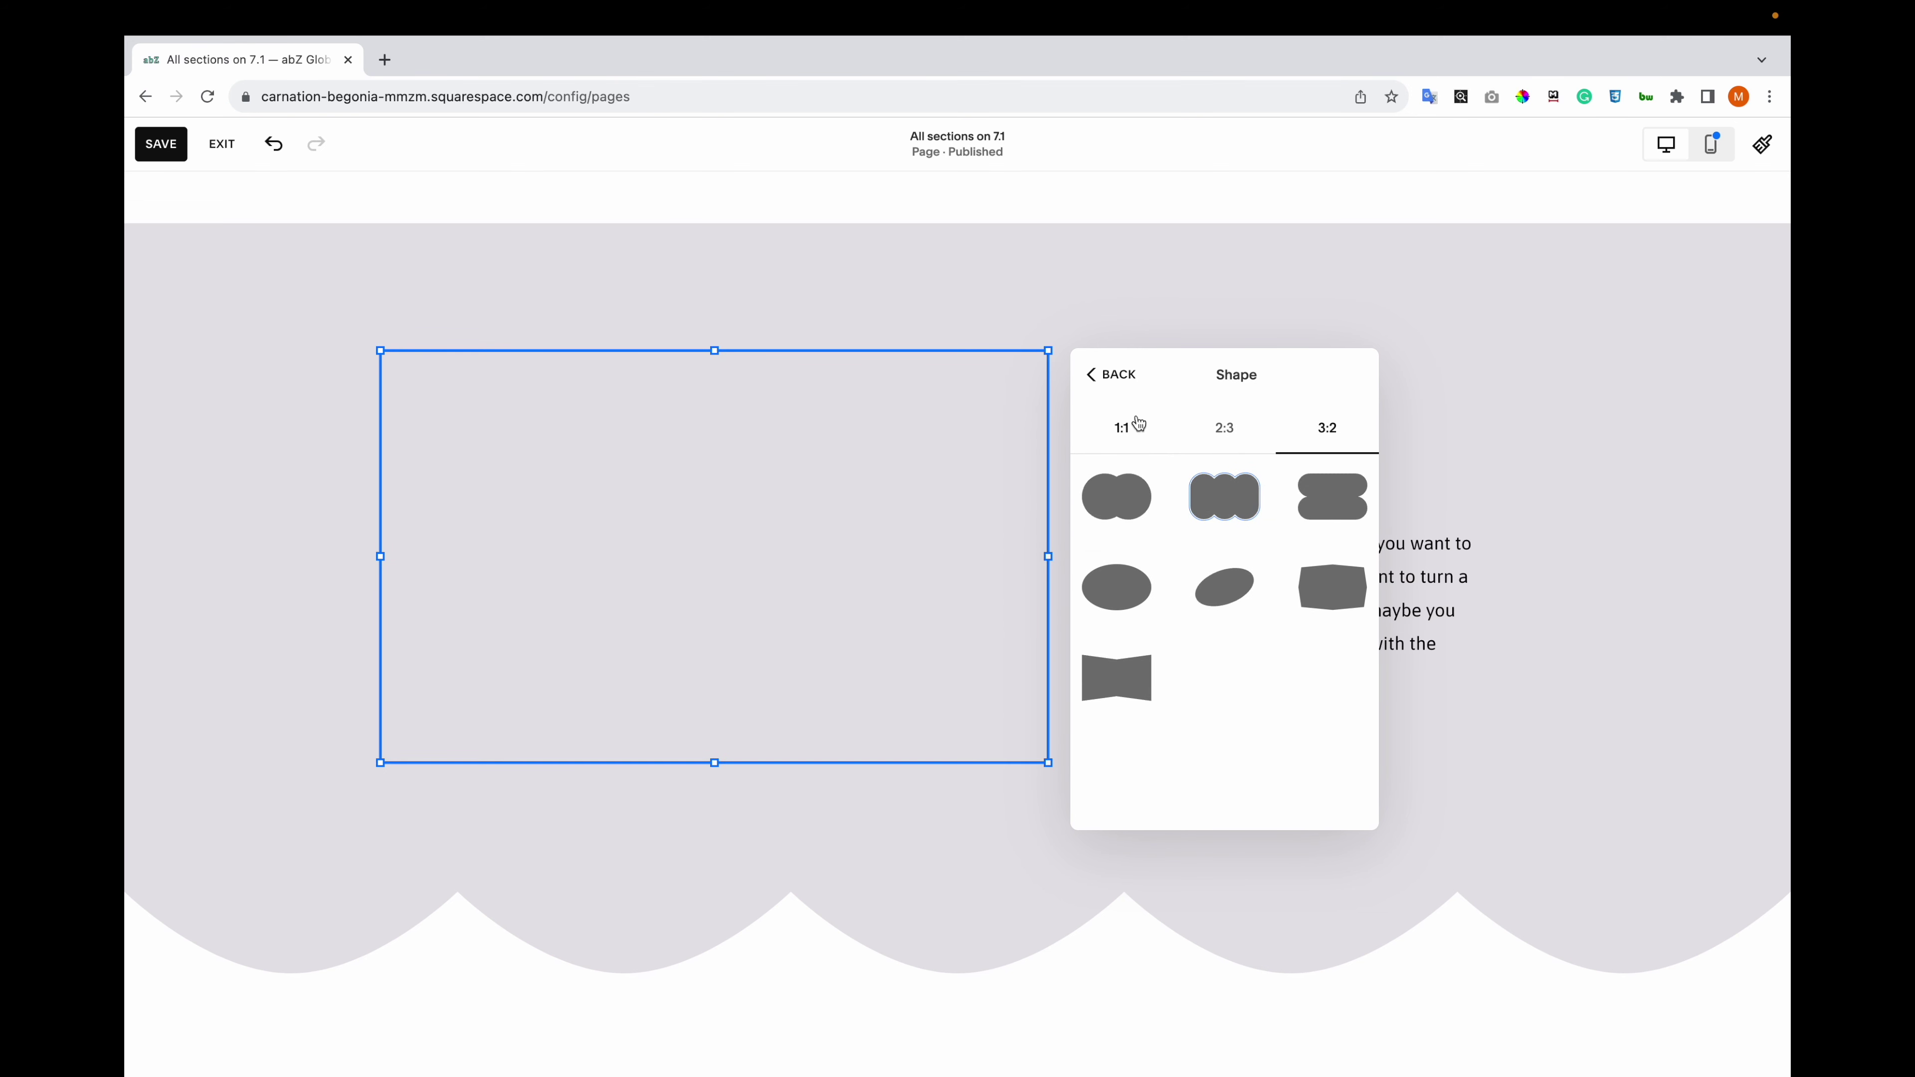
{"action": "left_click", "coordinate": [160, 143]}
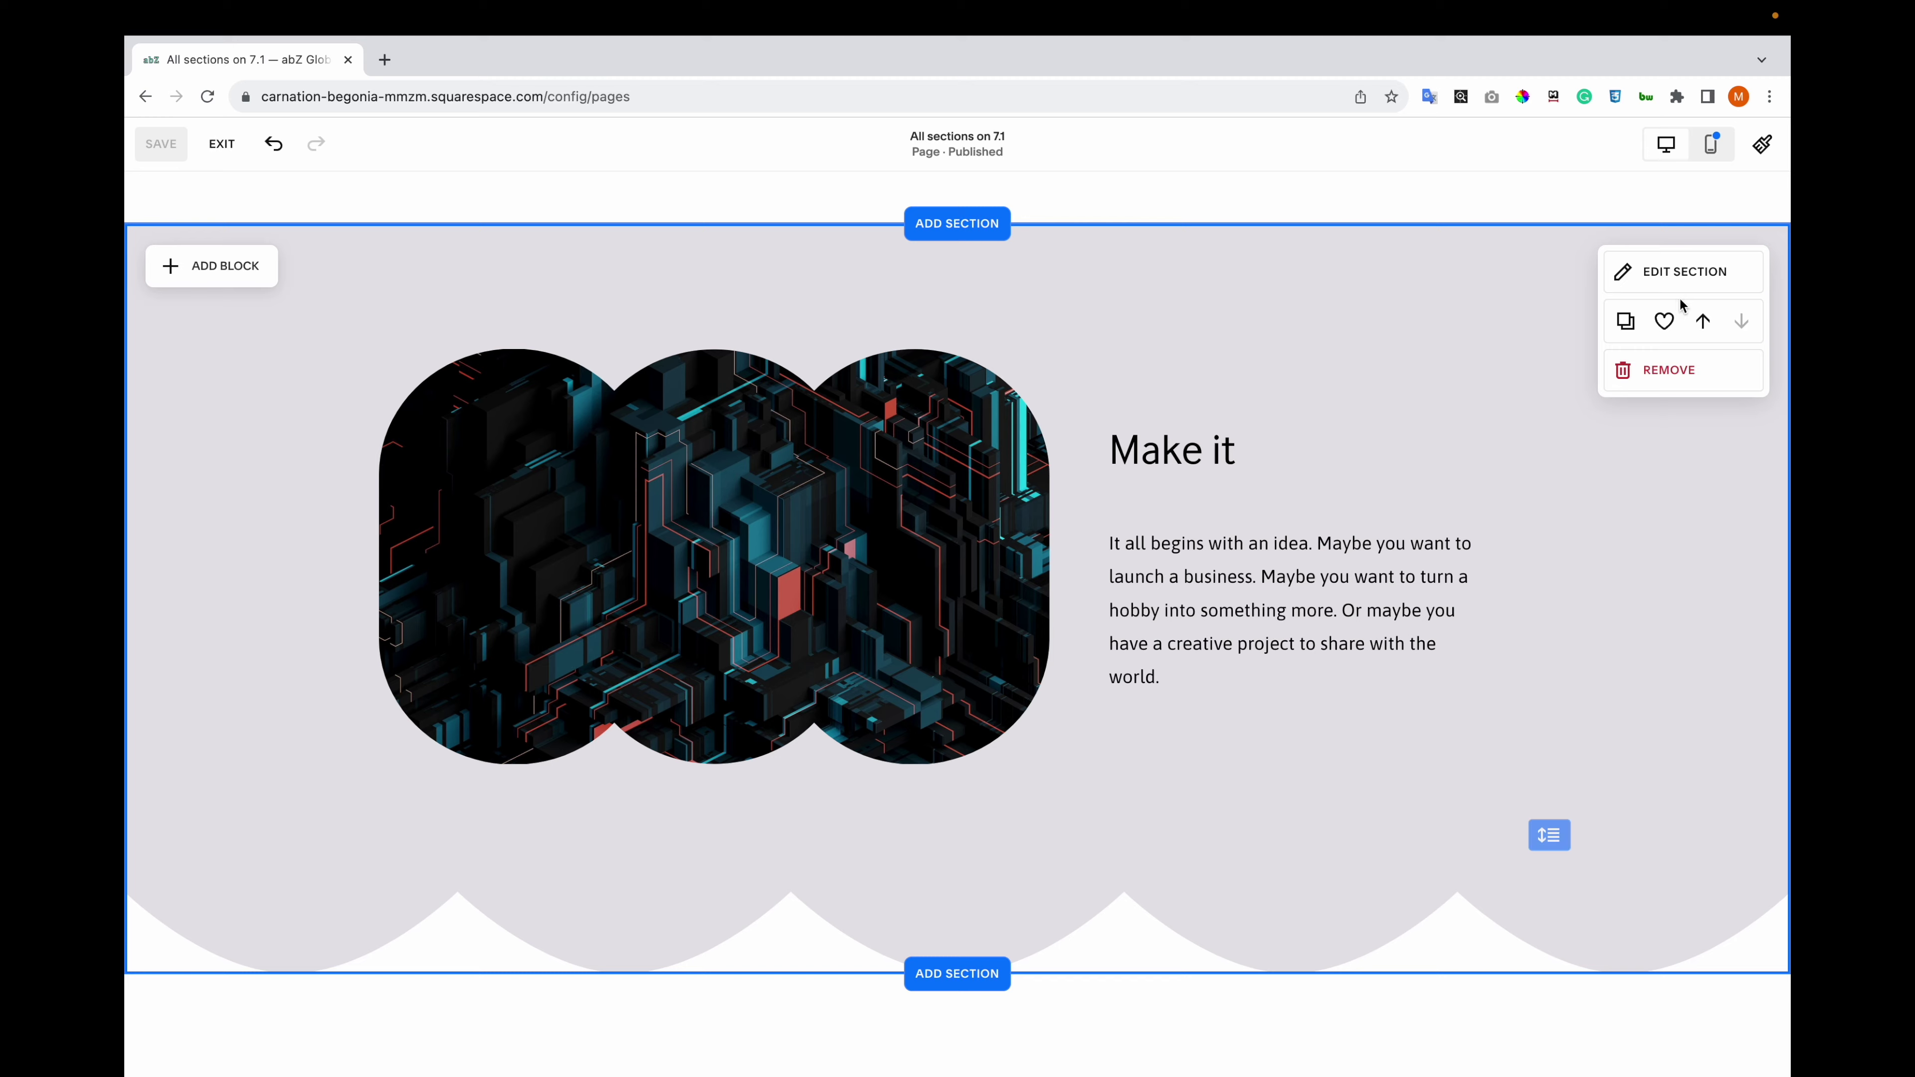
- Review the "Make it" section's format settings and look over the About layouts for a further section
{"action": "left_click", "coordinate": [1680, 274]}
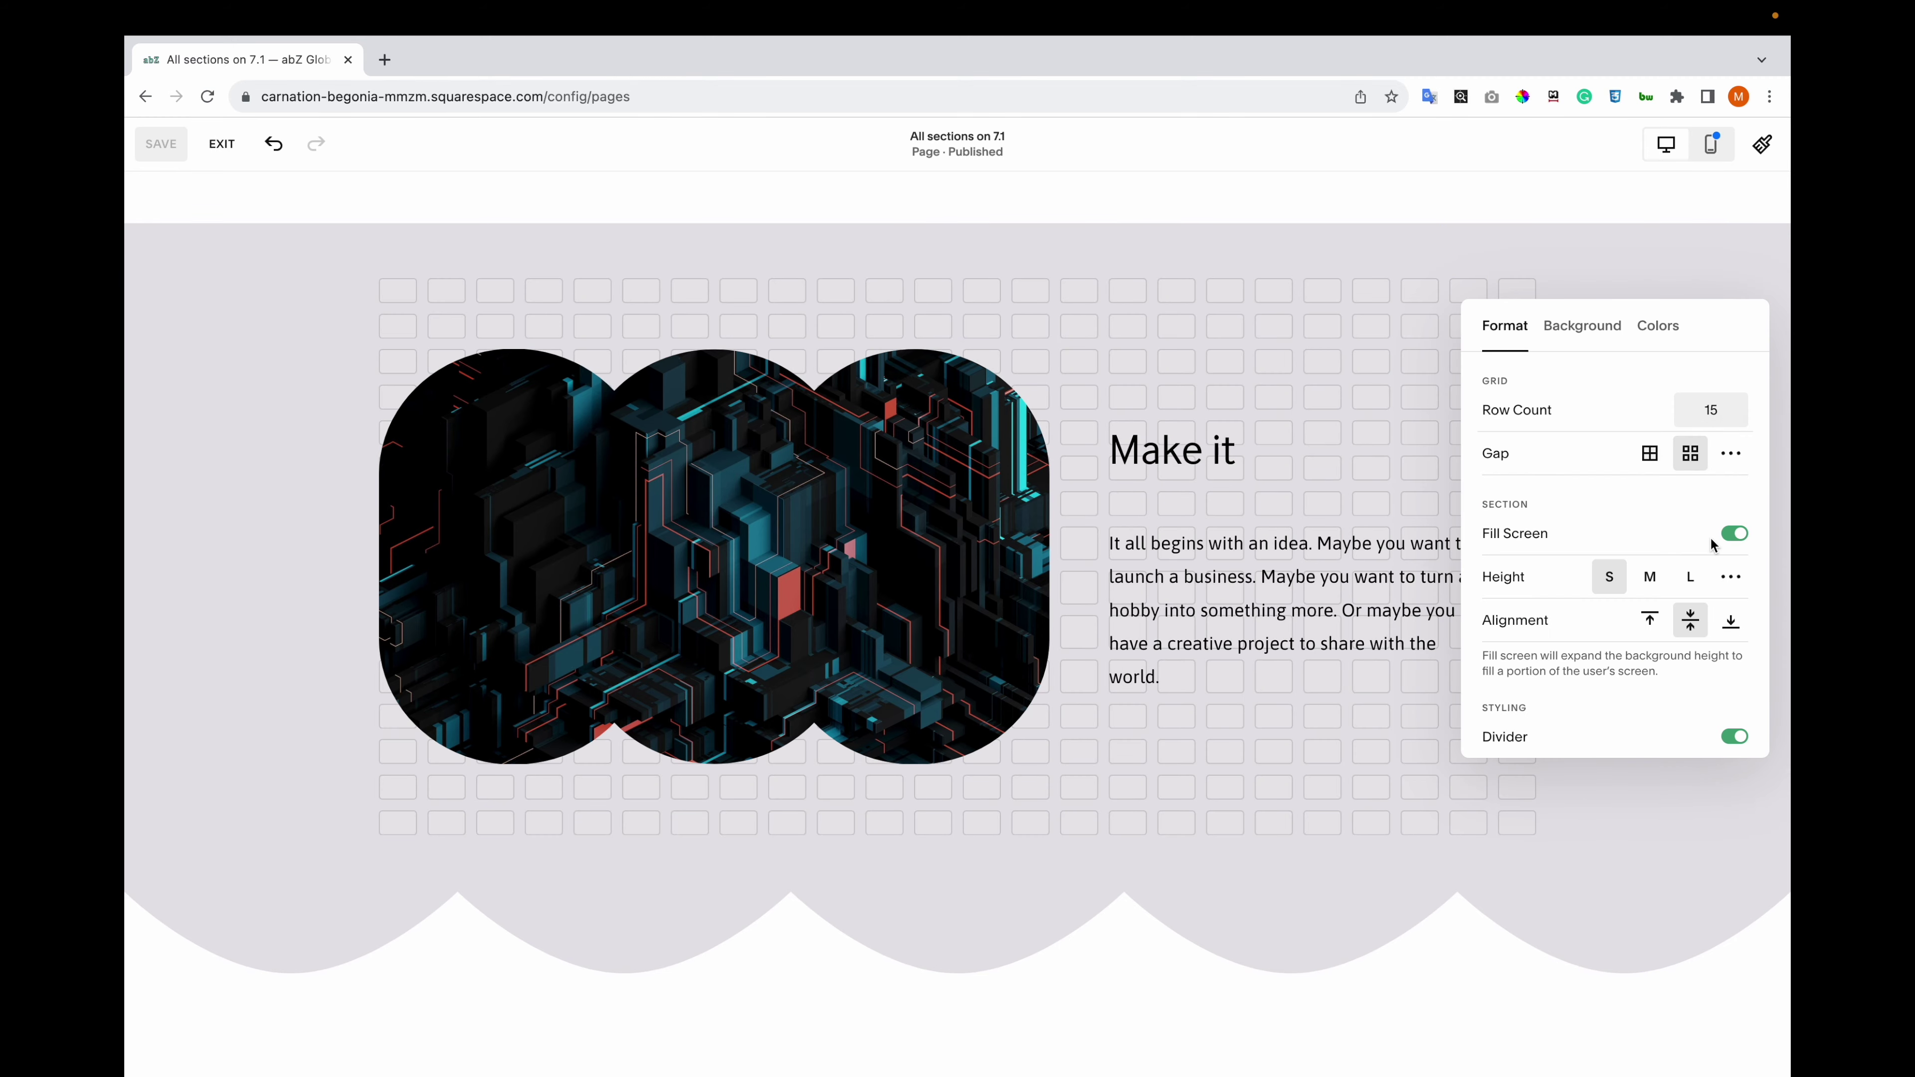
{"action": "scroll", "coordinate": [1206, 573], "scroll_direction": "up", "scroll_amount": 5}
{"action": "left_click", "coordinate": [957, 577]}
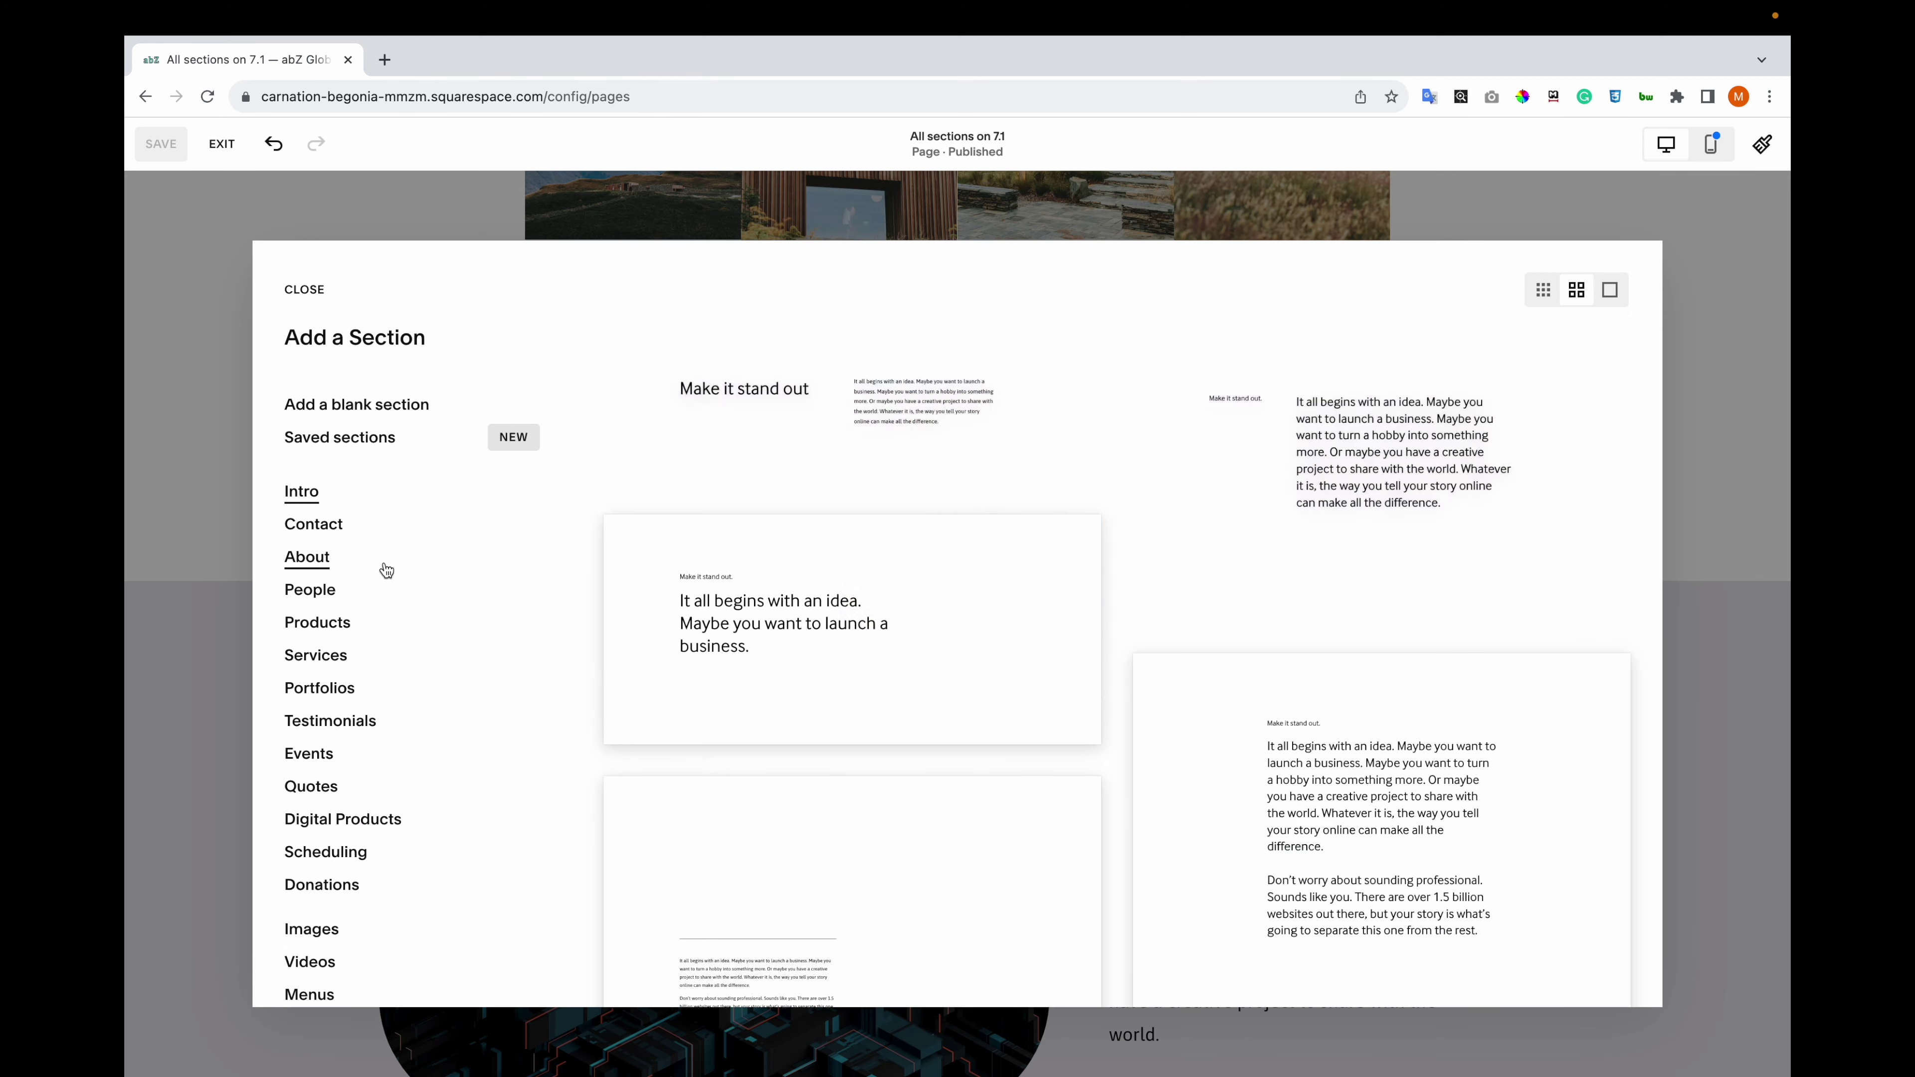
{"action": "scroll", "coordinate": [1105, 592], "scroll_direction": "down", "scroll_amount": 5}
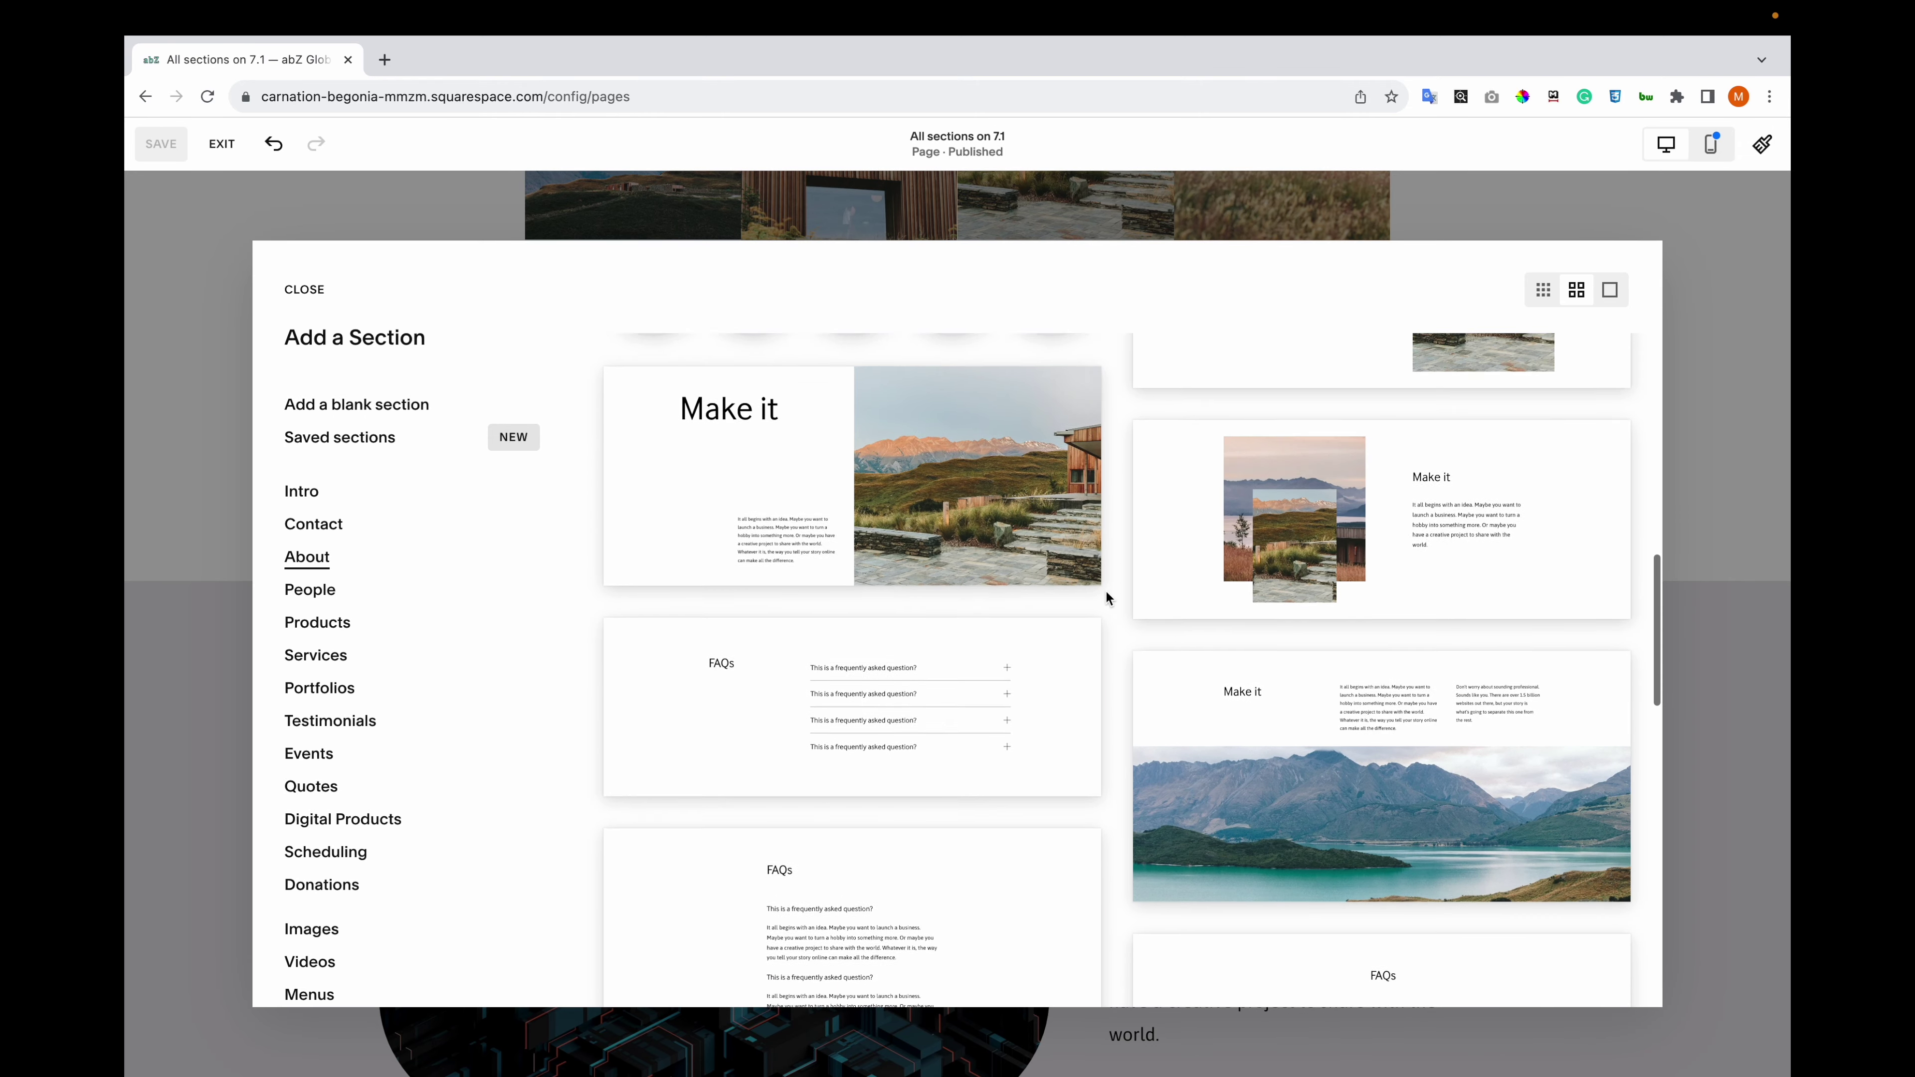
{"action": "scroll", "coordinate": [1105, 591], "scroll_direction": "down", "scroll_amount": 10}
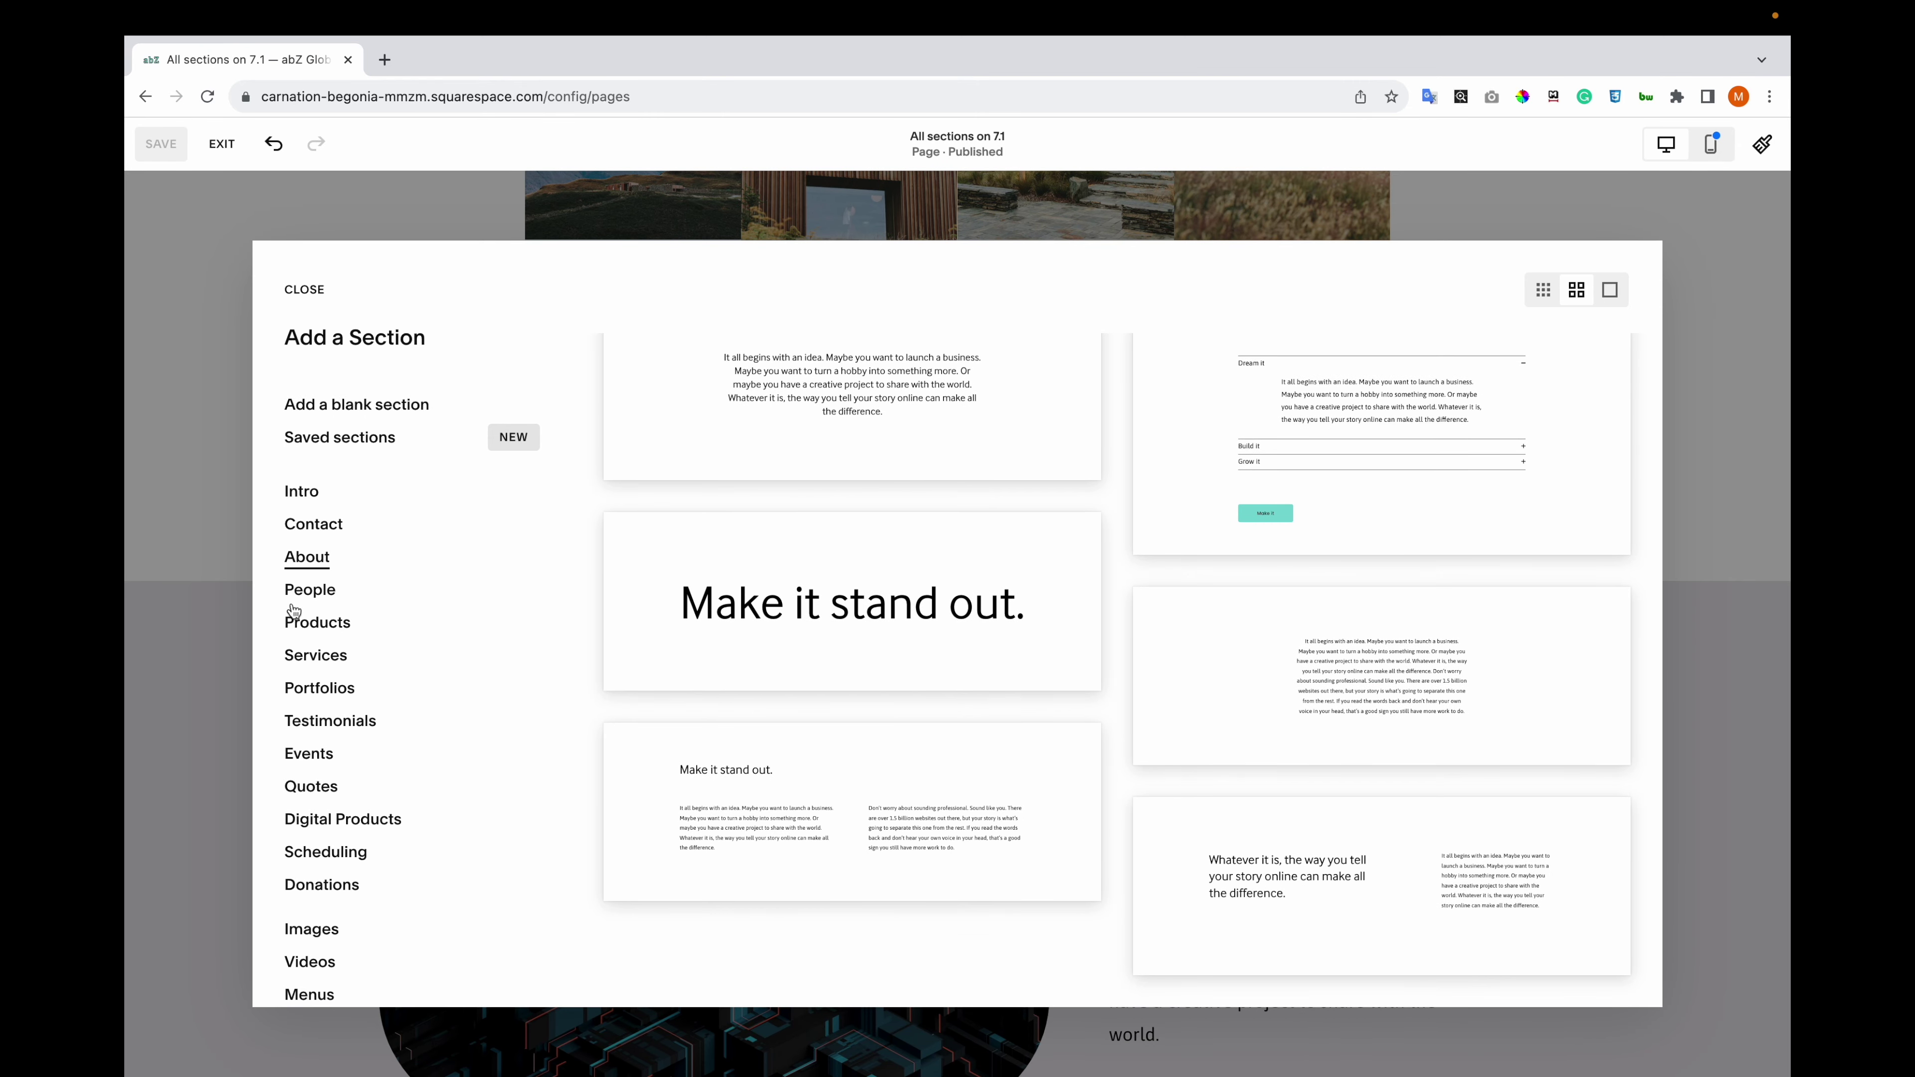
- Add the People section "Meet the team" with six staggered portraits and name labels over the photos
{"action": "left_click", "coordinate": [320, 596]}
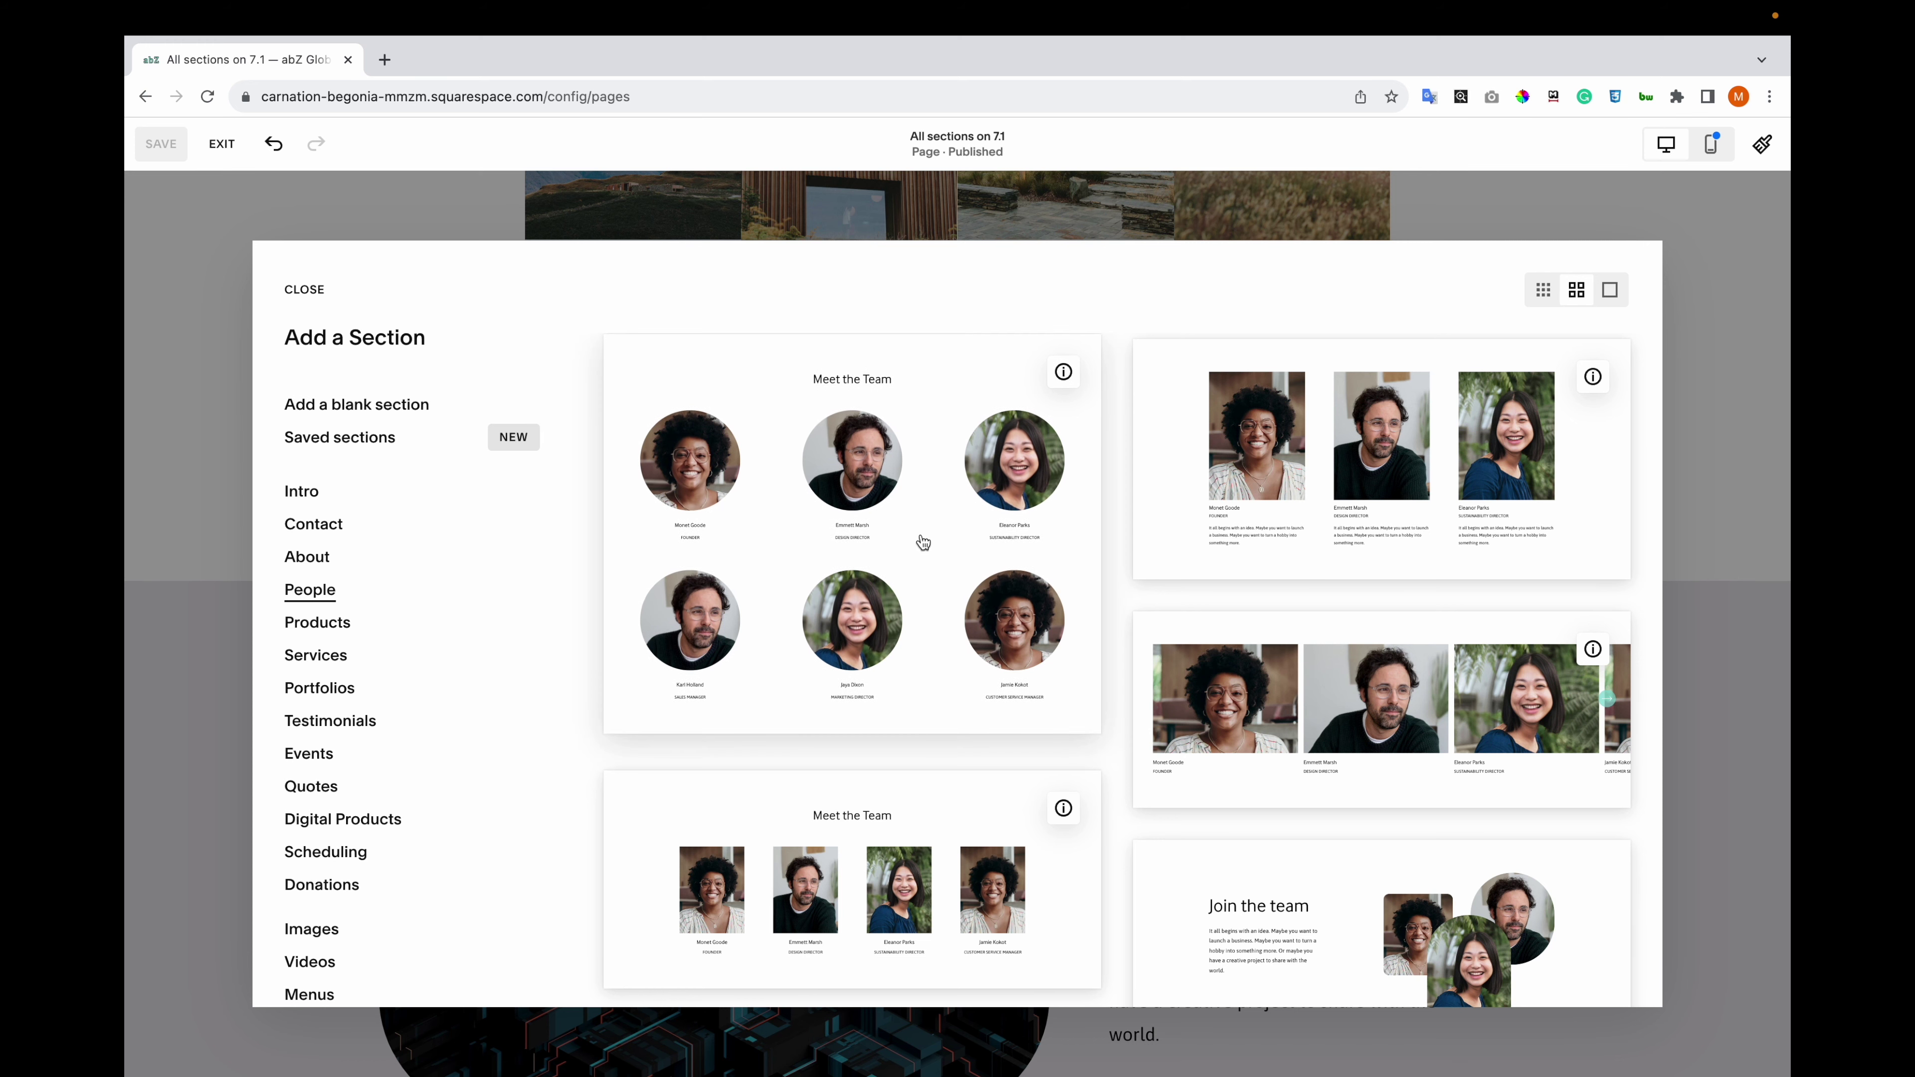
{"action": "scroll", "coordinate": [1110, 474], "scroll_direction": "down", "scroll_amount": 5}
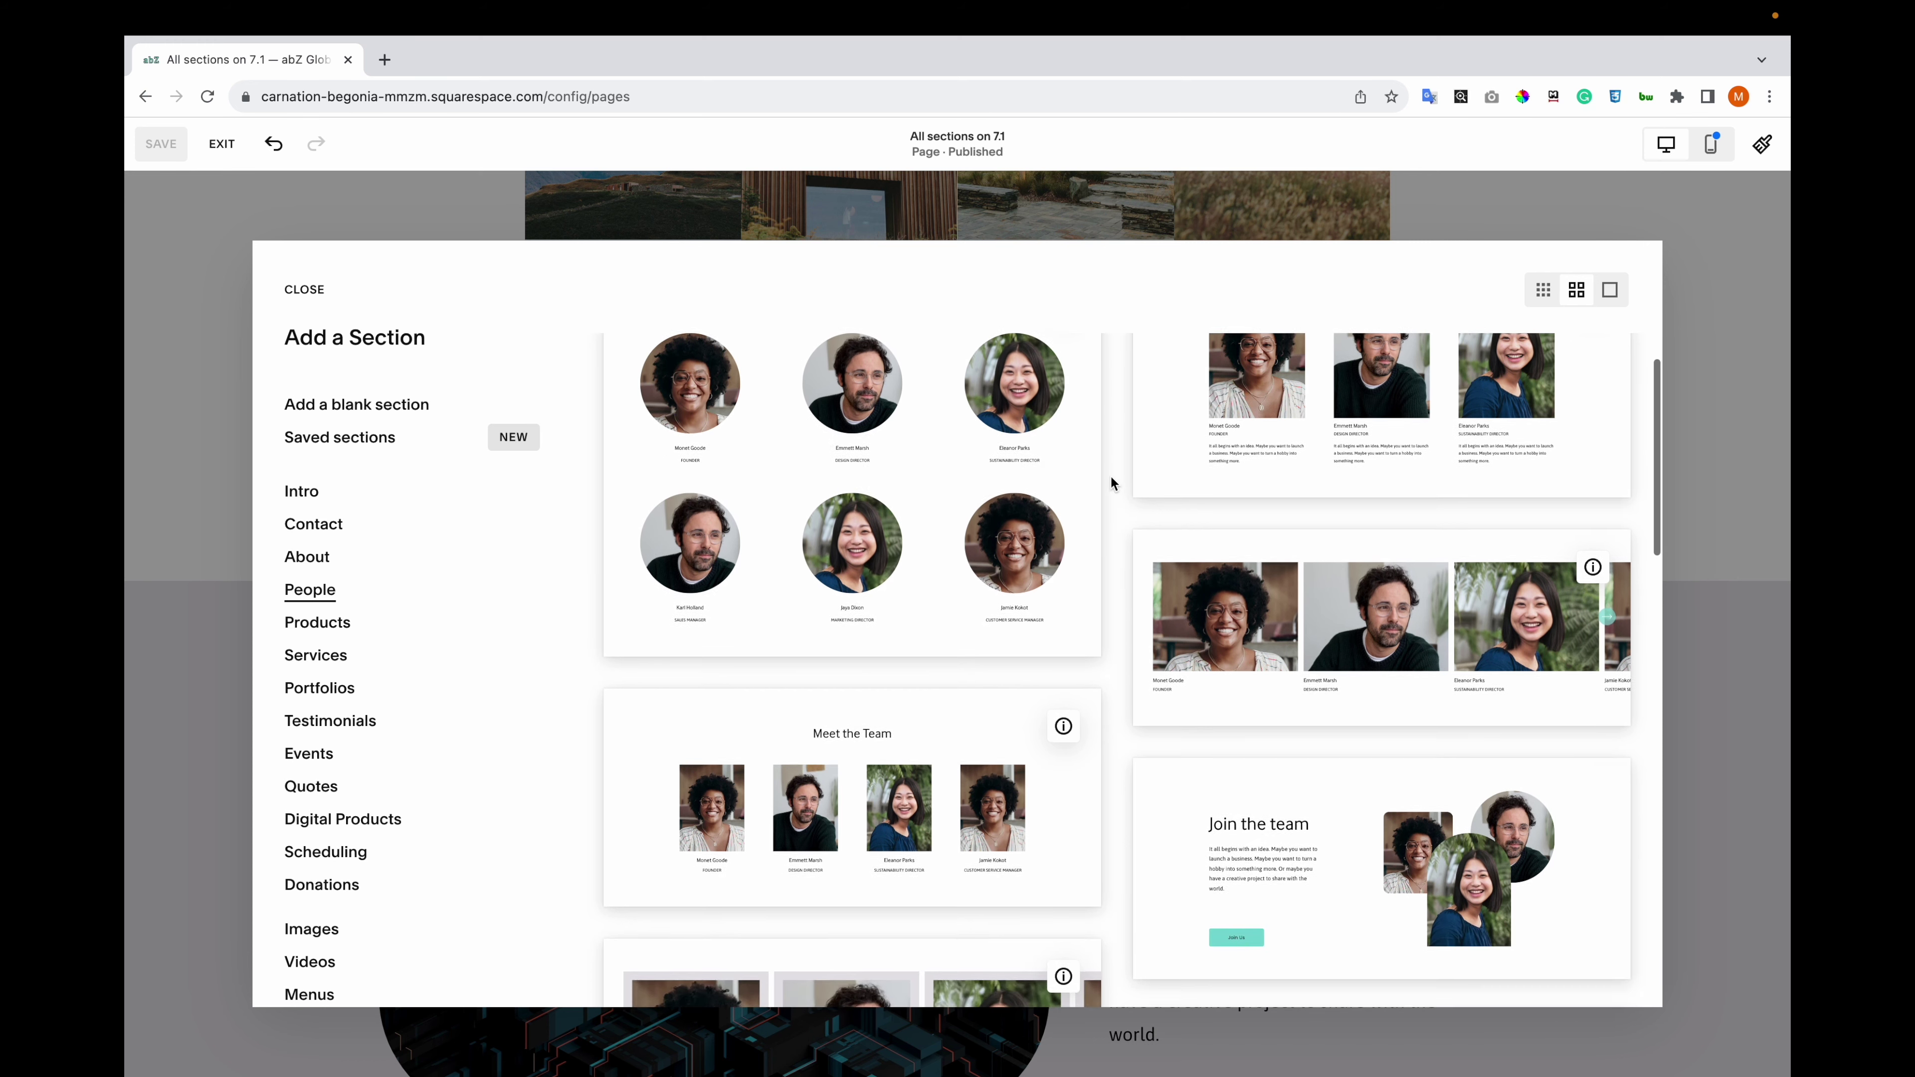
{"action": "scroll", "coordinate": [1109, 474], "scroll_direction": "down", "scroll_amount": 10}
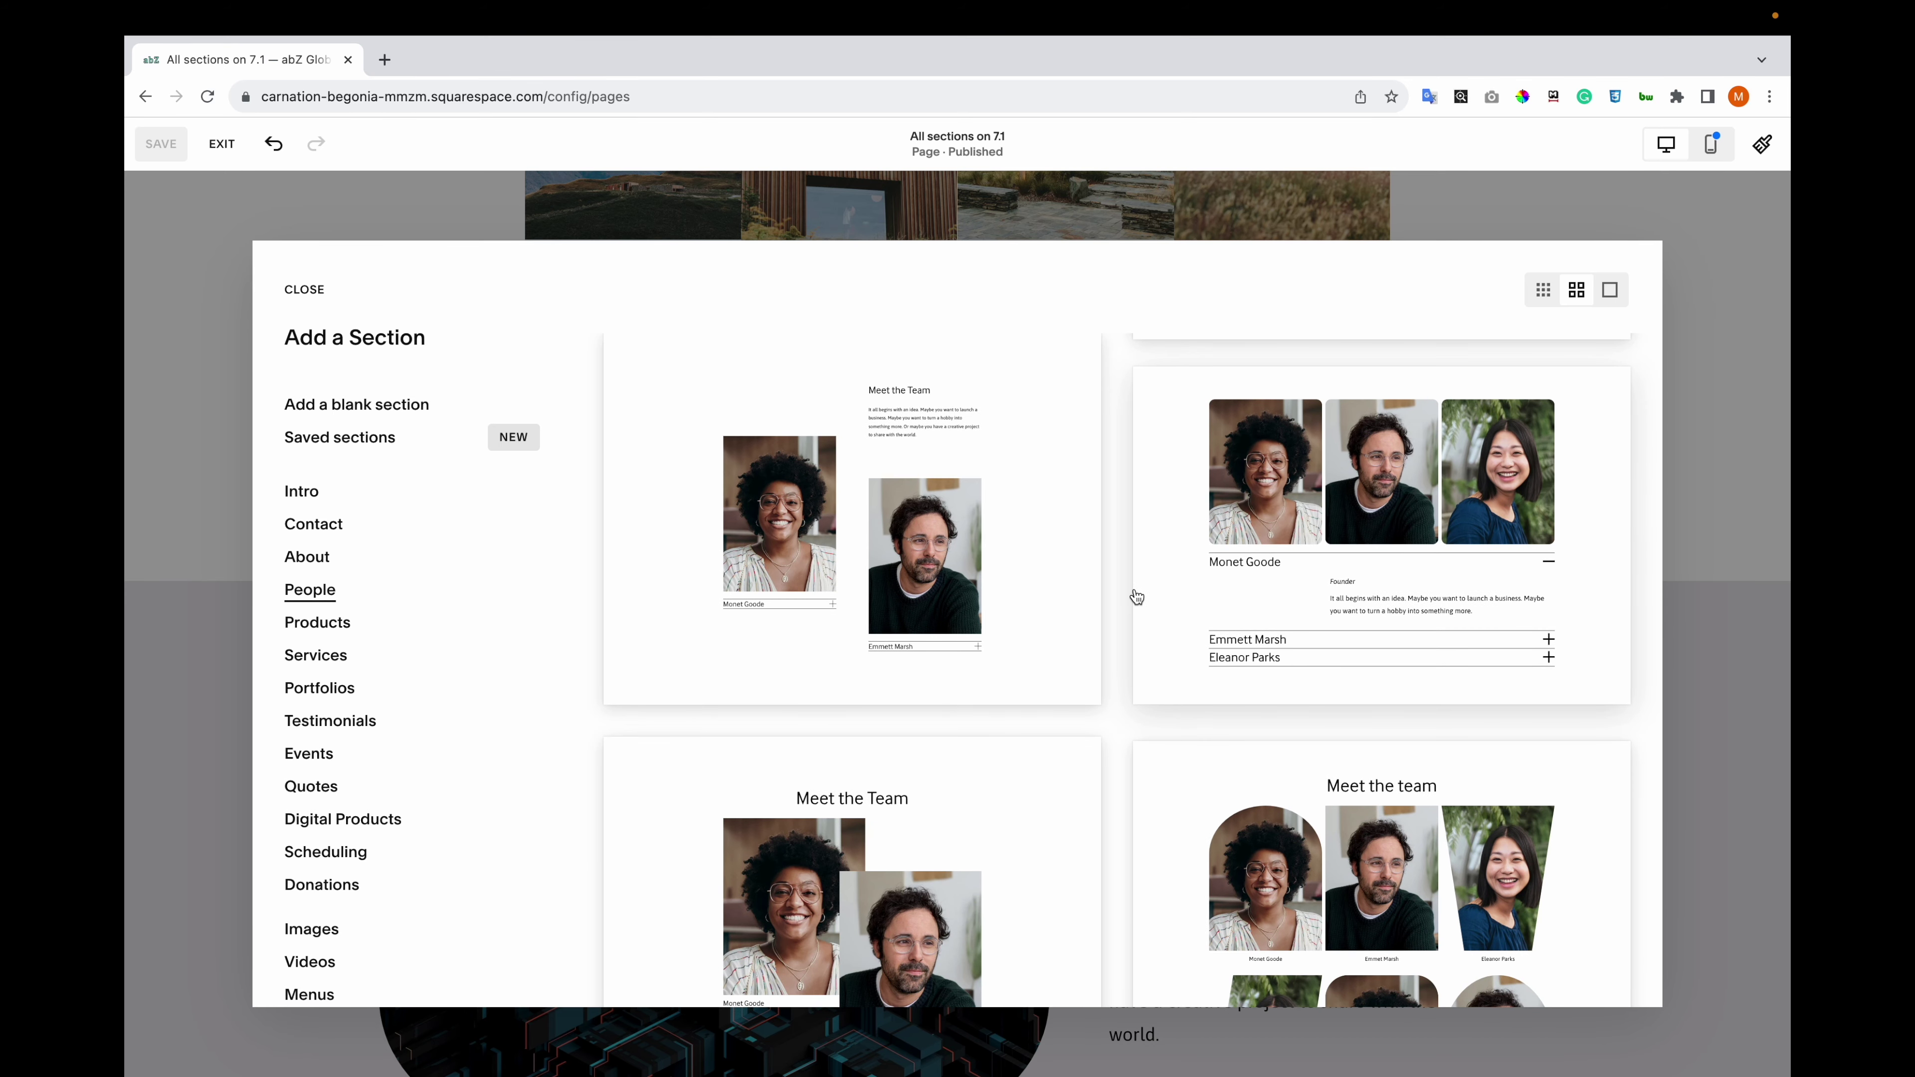
{"action": "scroll", "coordinate": [1136, 598], "scroll_direction": "down", "scroll_amount": 5}
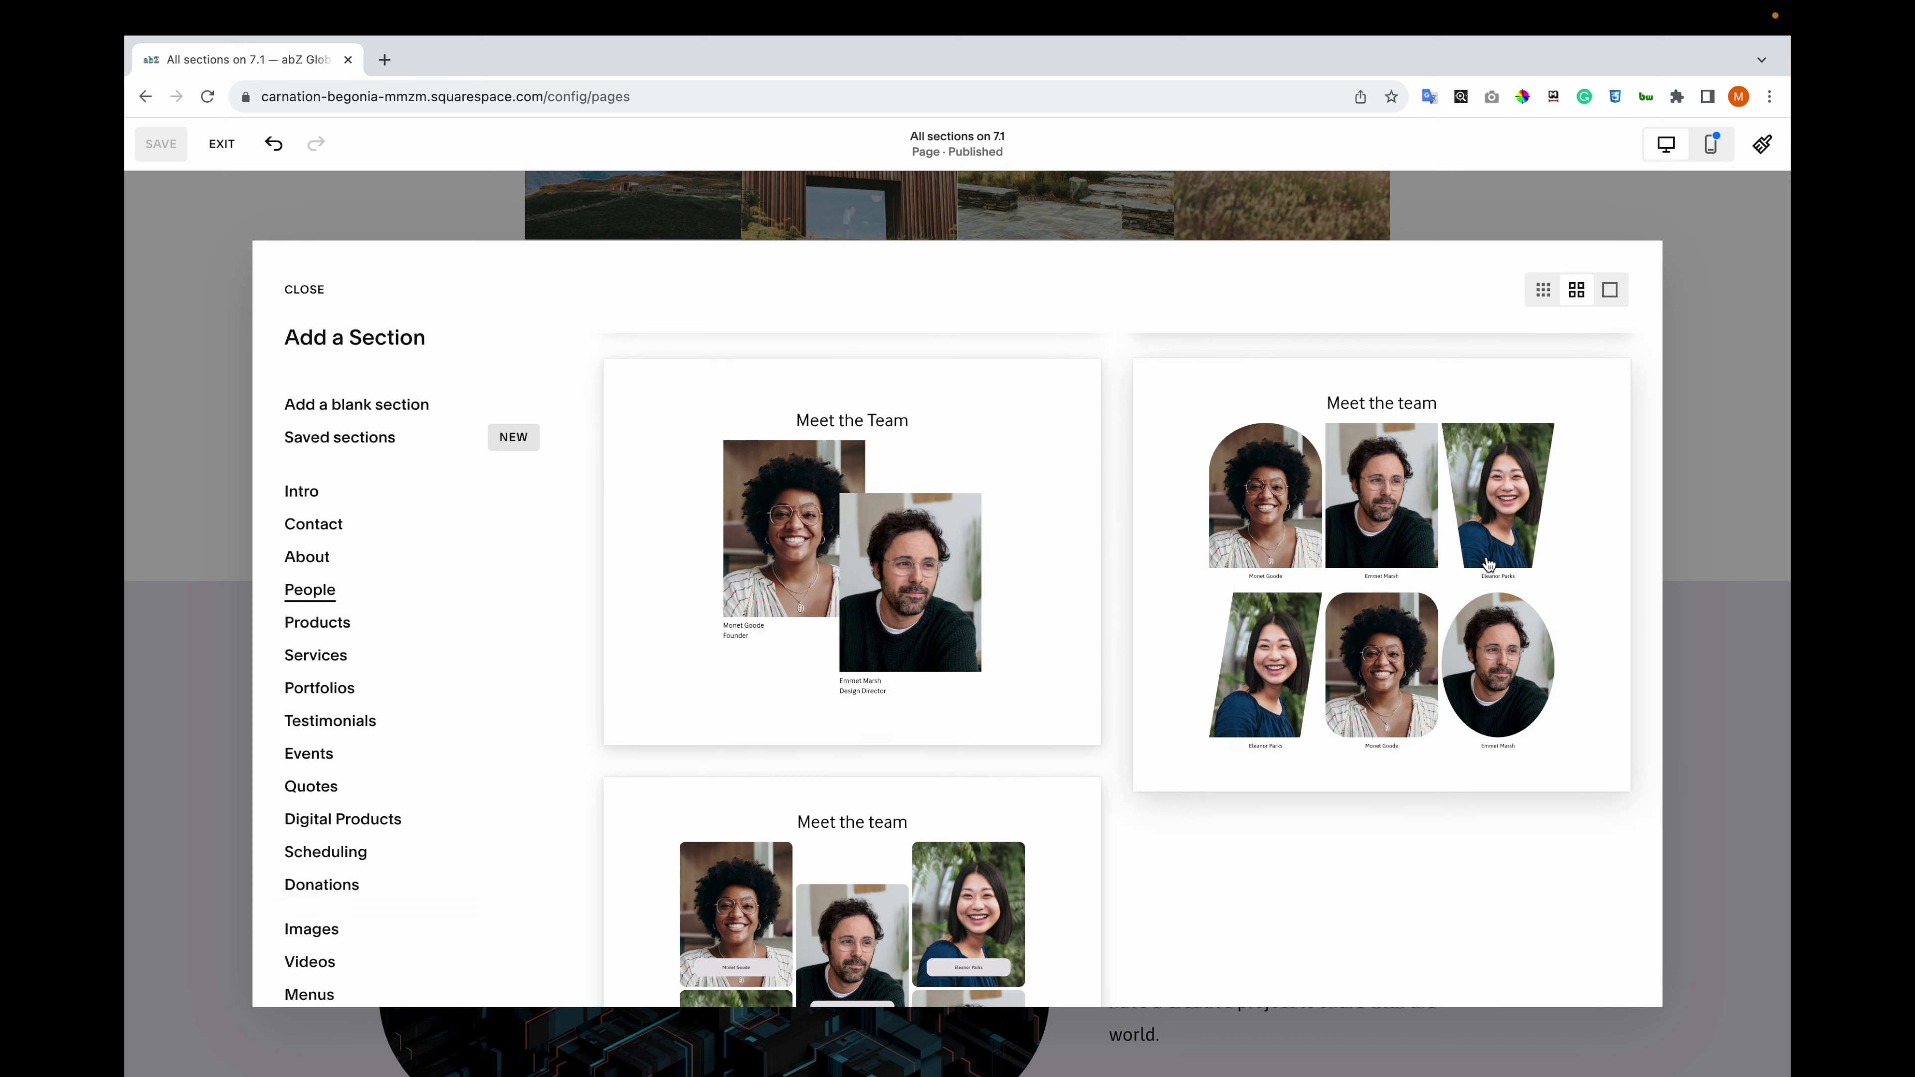
{"action": "scroll", "coordinate": [1138, 705], "scroll_direction": "down", "scroll_amount": 3}
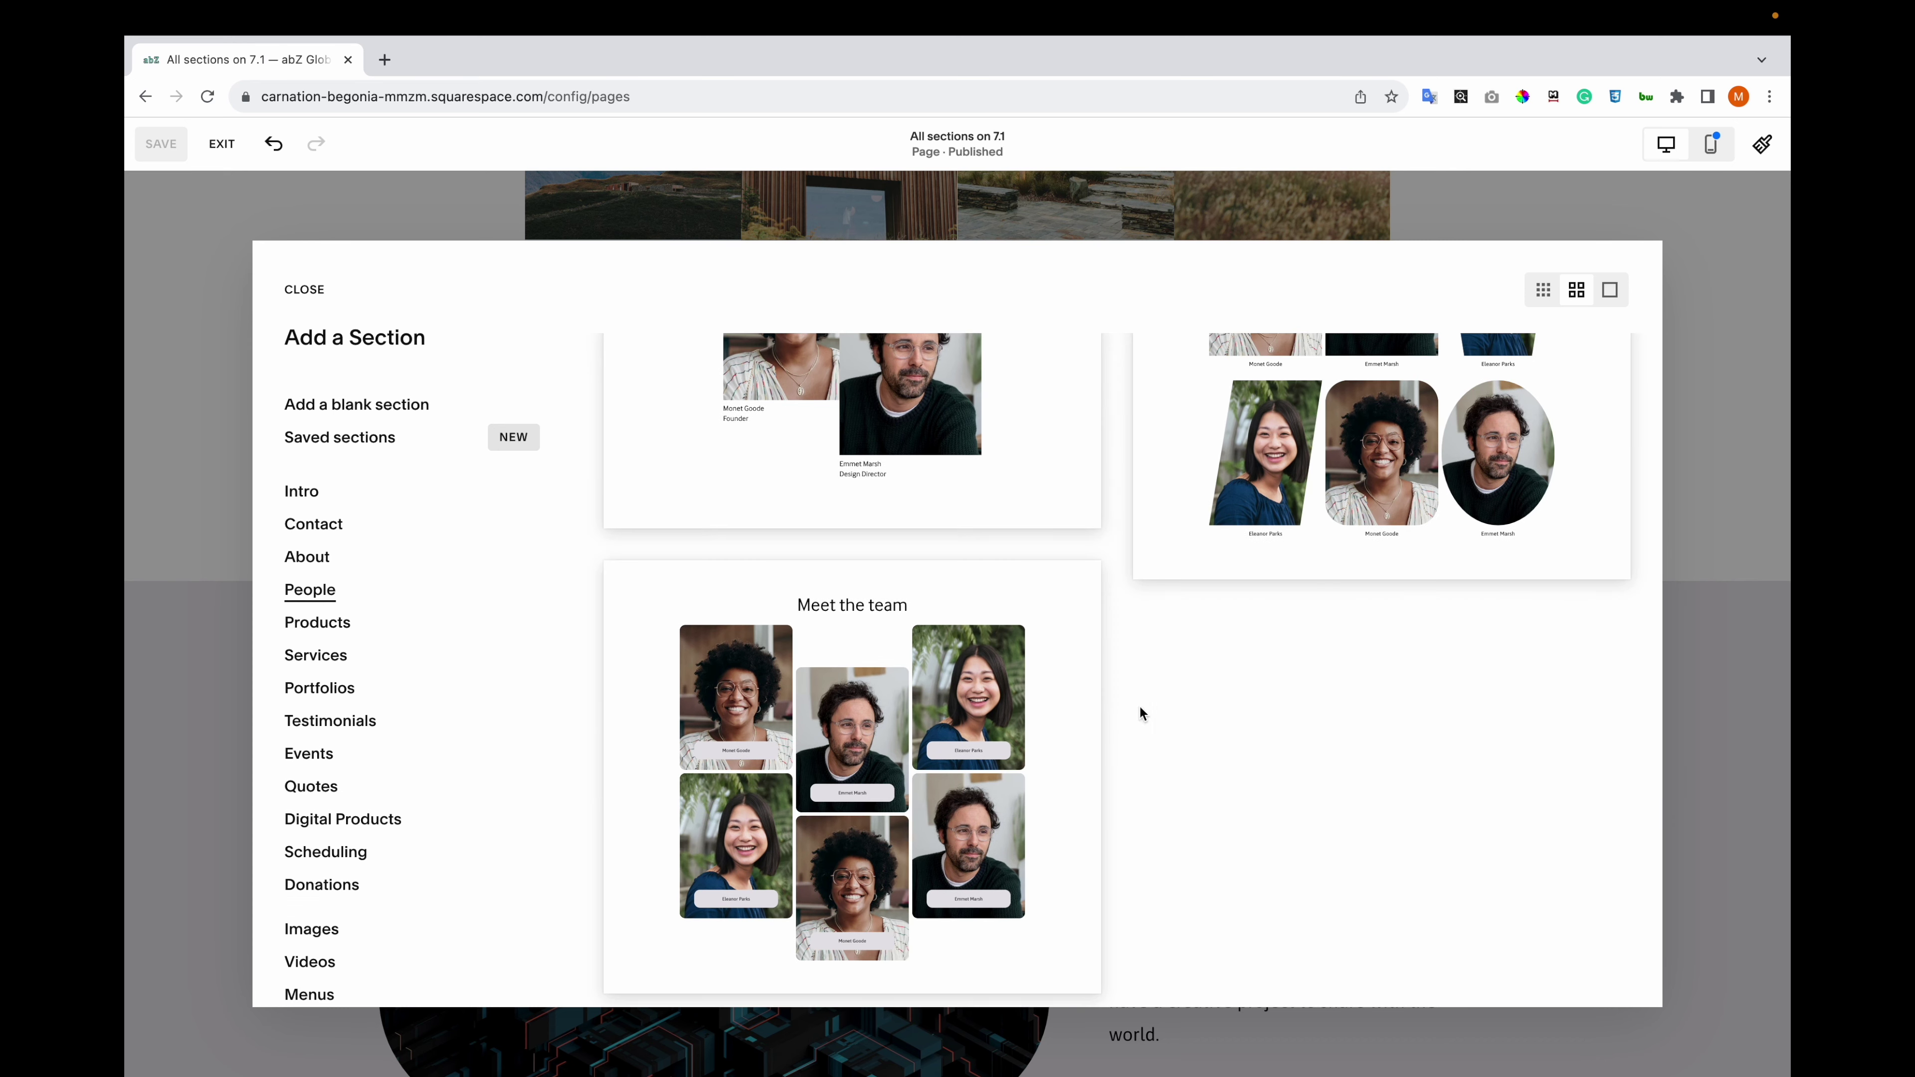
{"action": "left_click", "coordinate": [929, 703]}
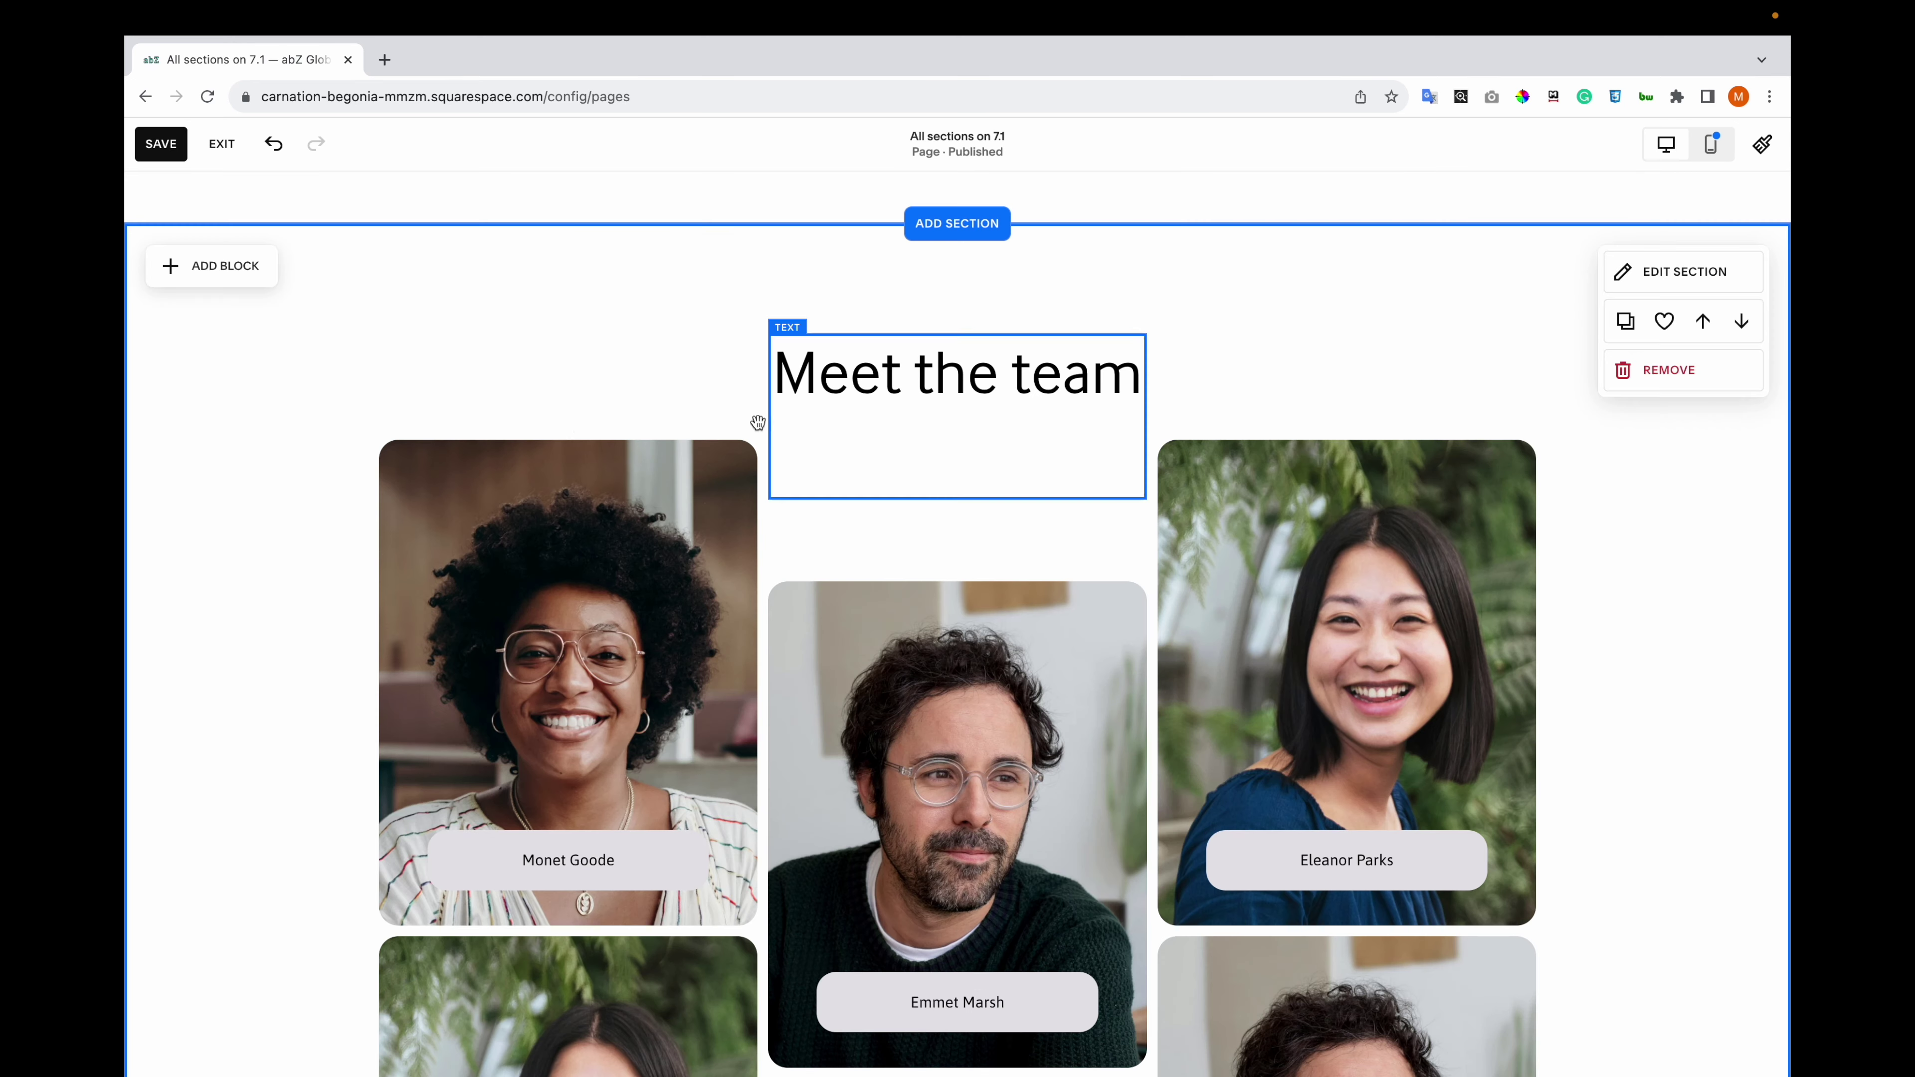
- Examine the corner radius in the first team portrait's design settings and look over the rest of the team section
{"action": "double_click", "coordinate": [507, 542]}
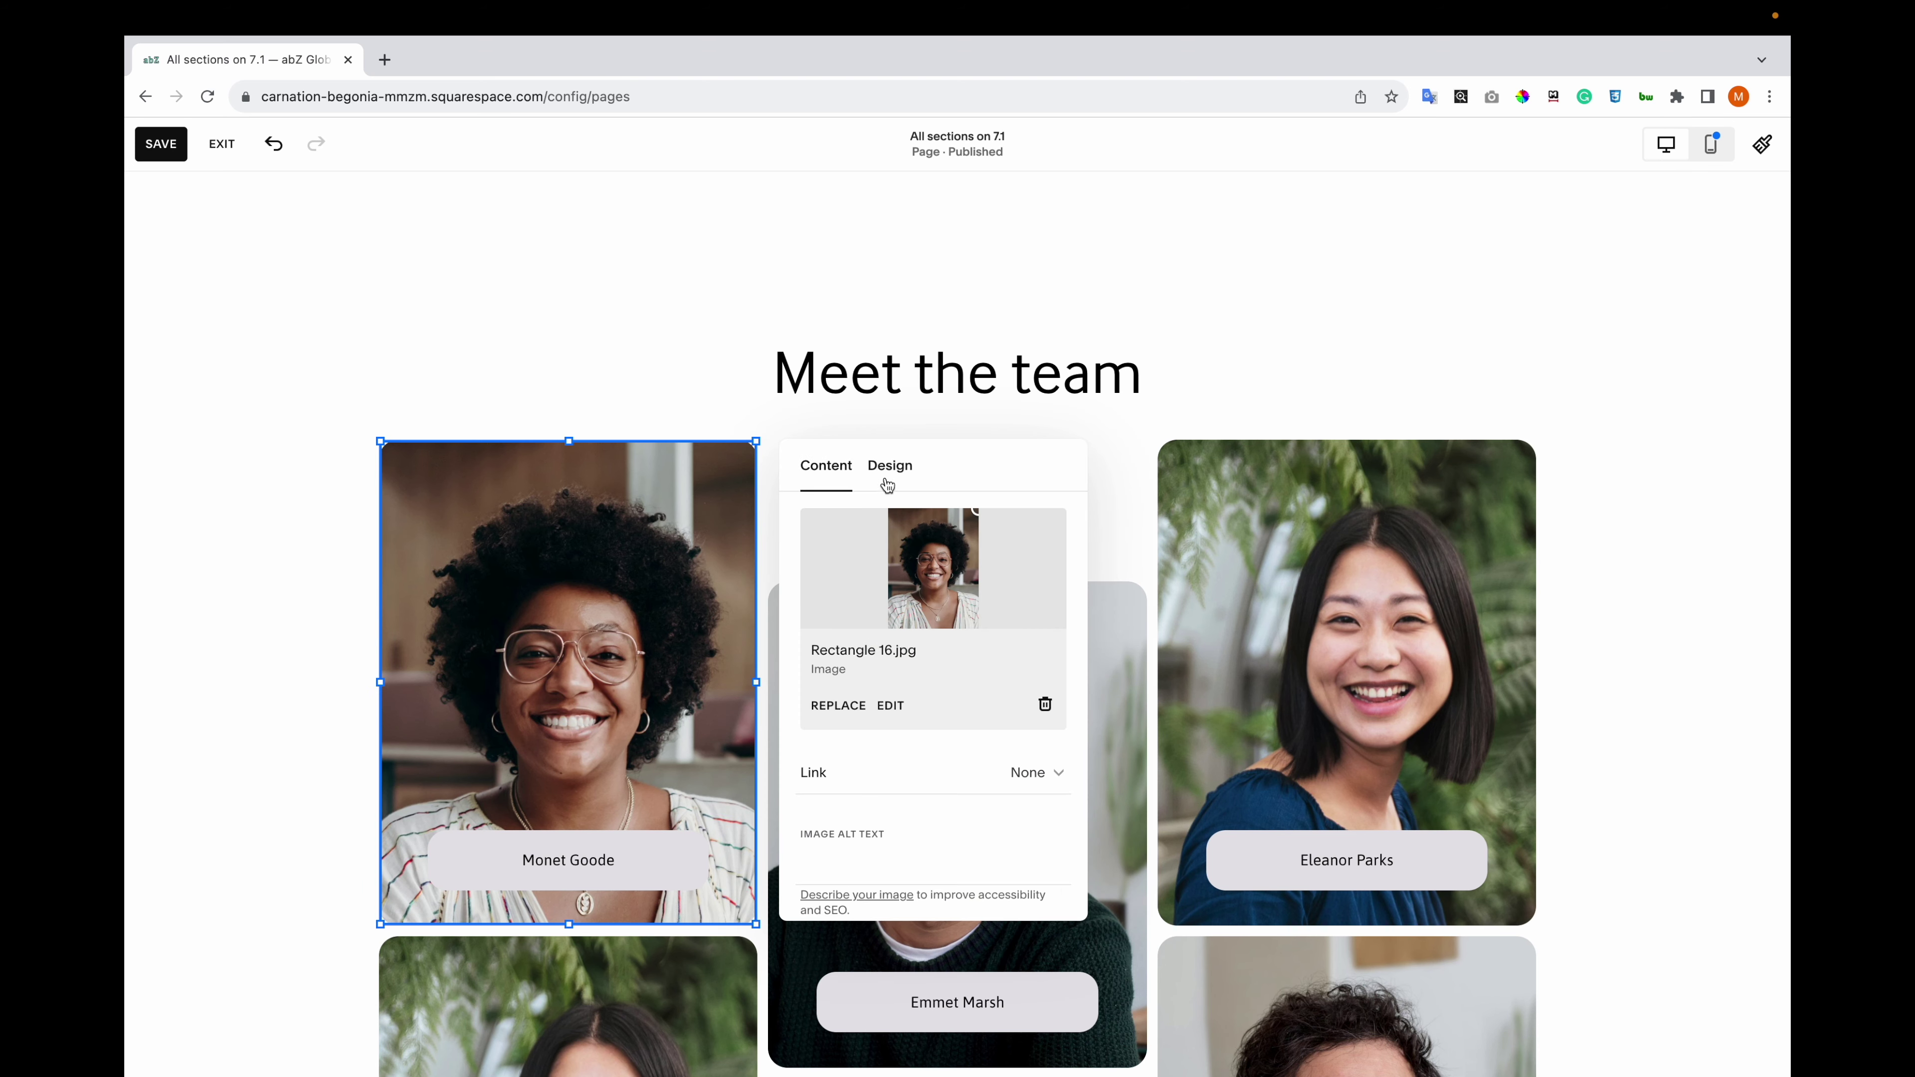
{"action": "left_click", "coordinate": [889, 468]}
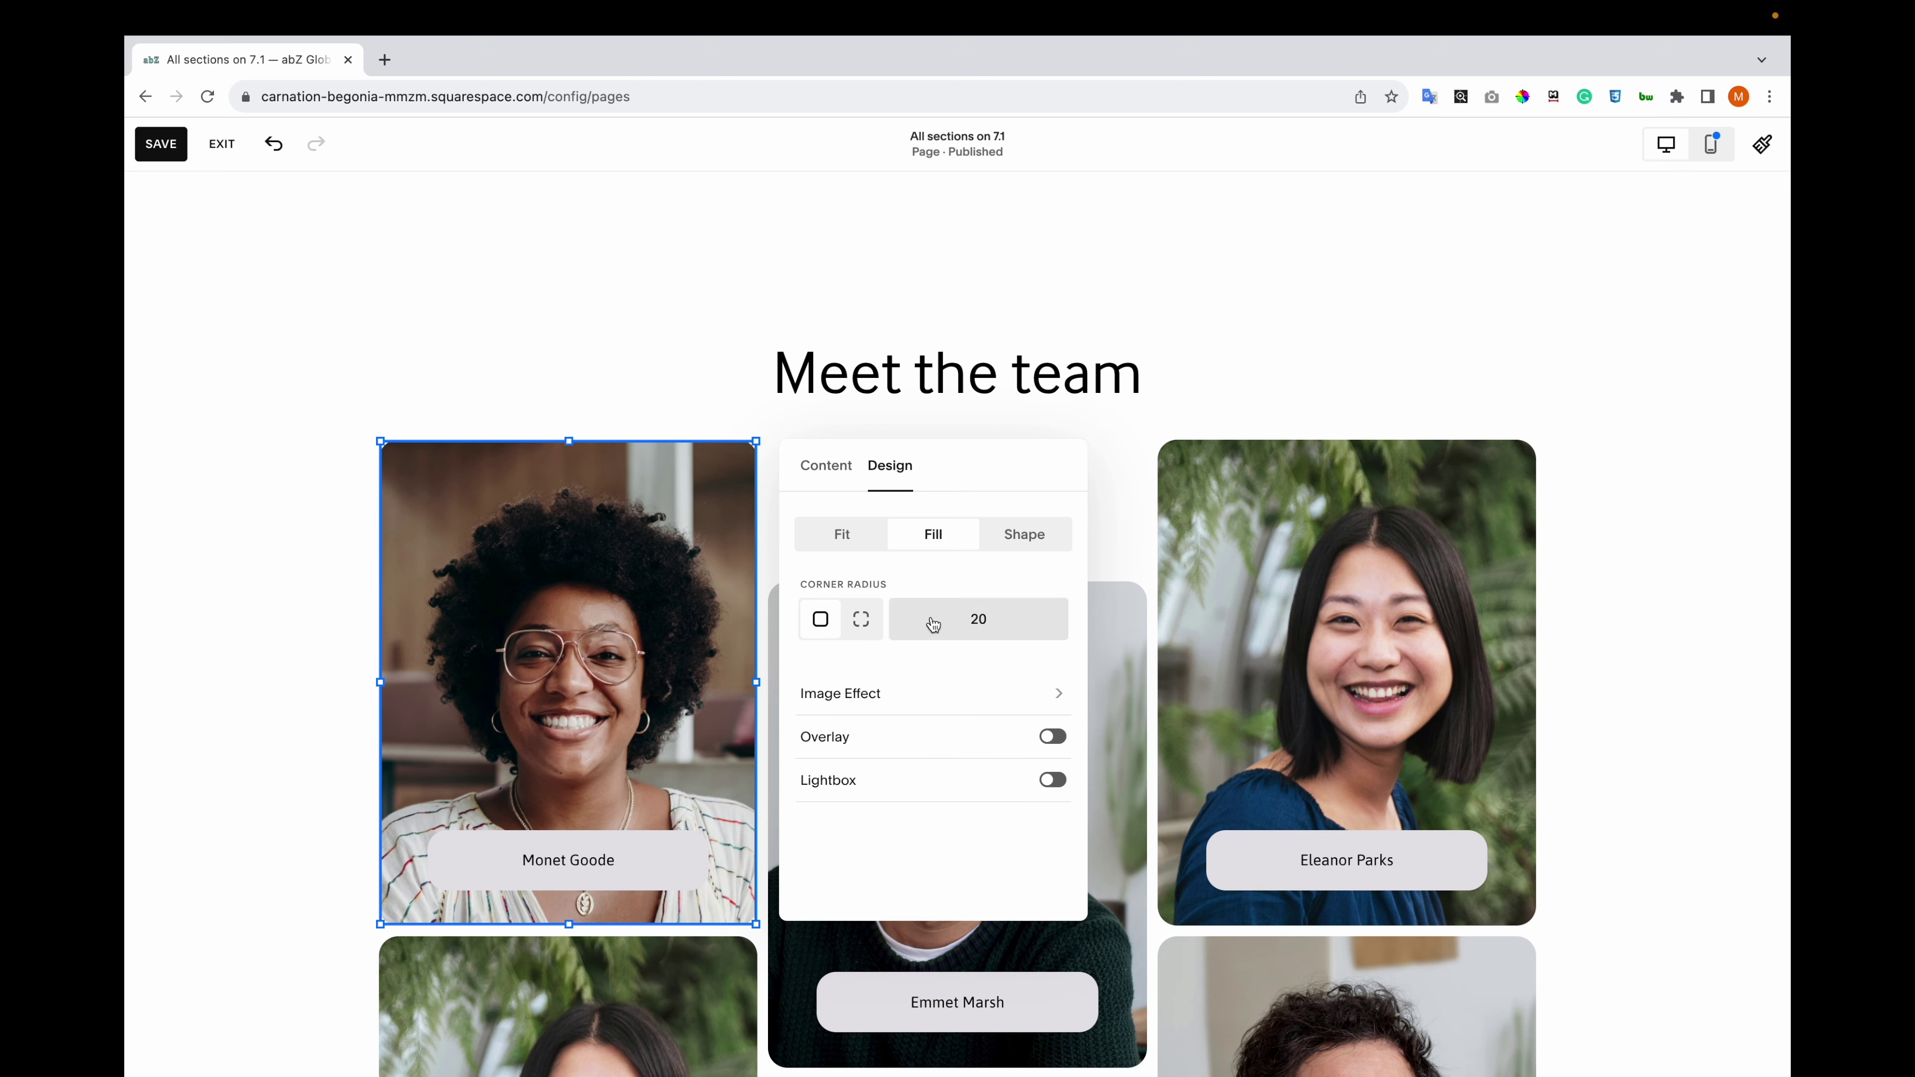
{"action": "scroll", "coordinate": [1064, 558], "scroll_direction": "down", "scroll_amount": 4}
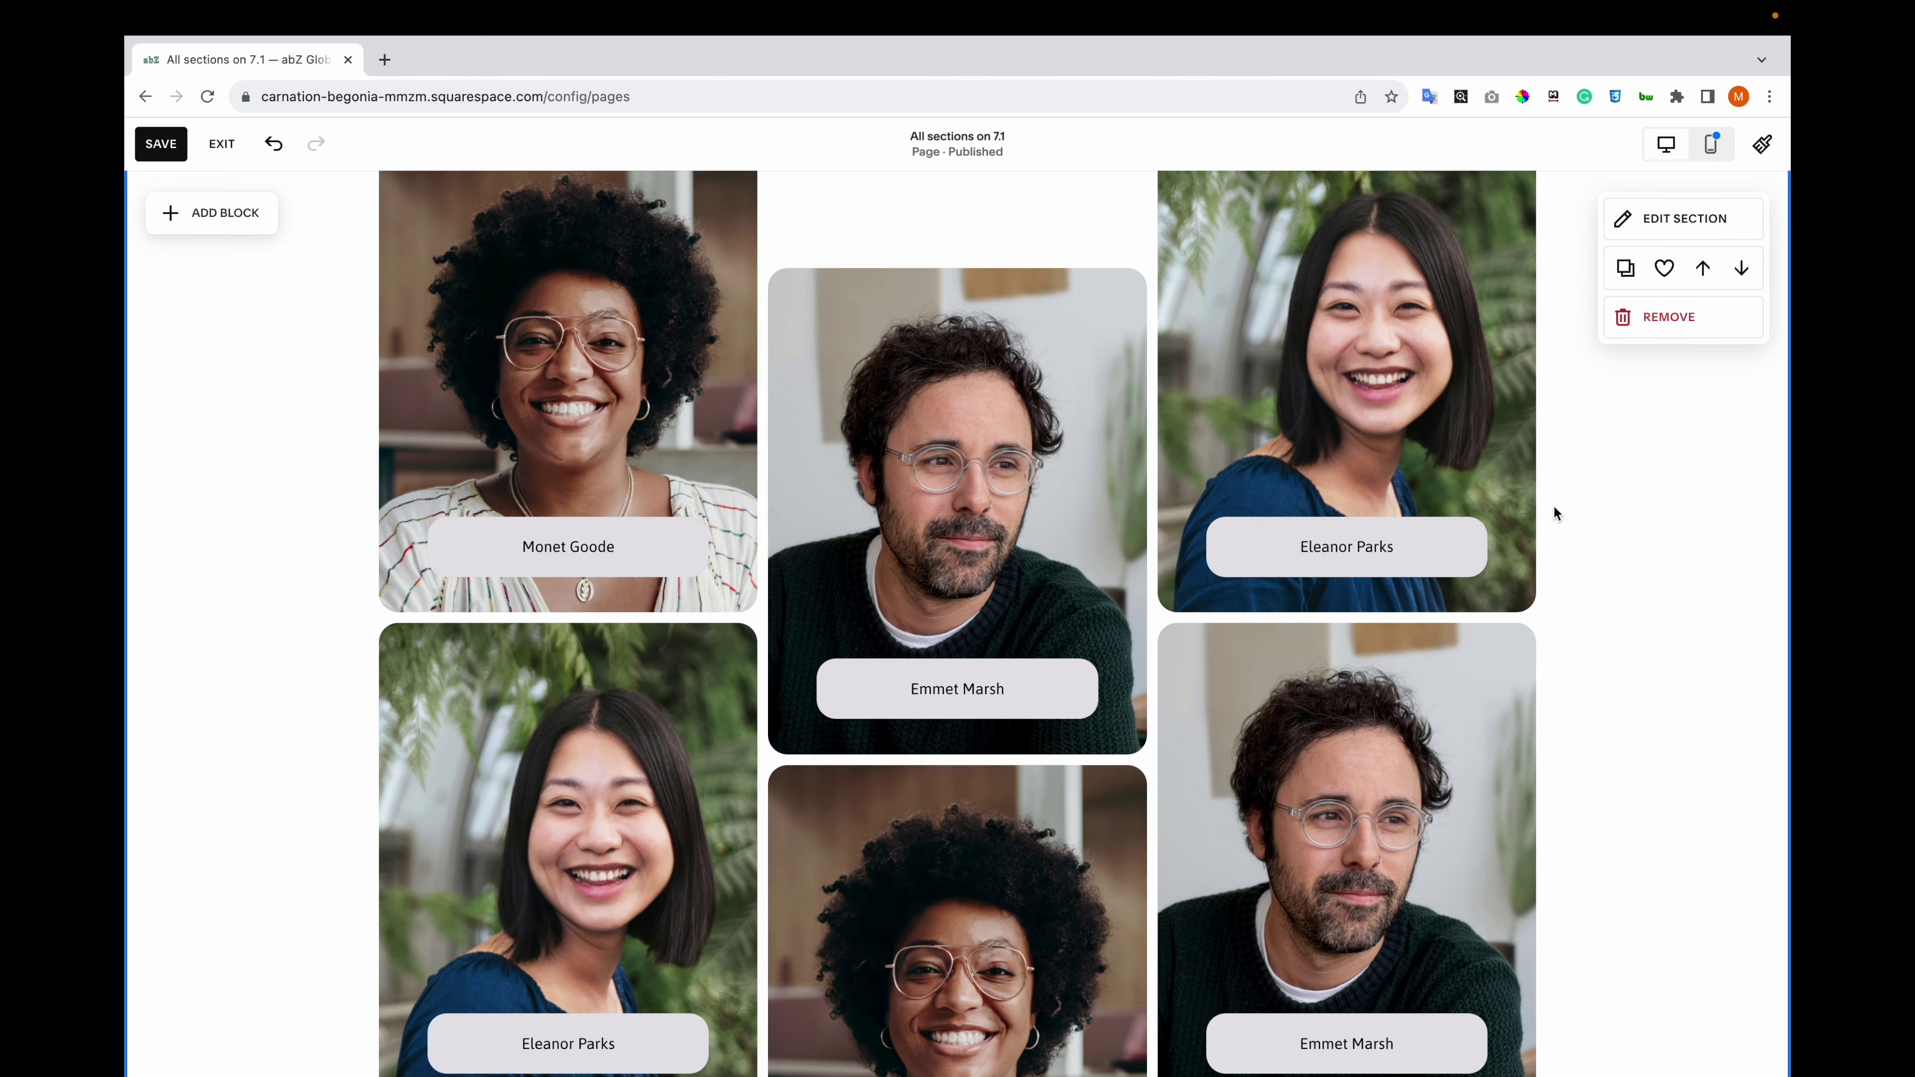
{"action": "scroll", "coordinate": [1557, 504], "scroll_direction": "down", "scroll_amount": 4}
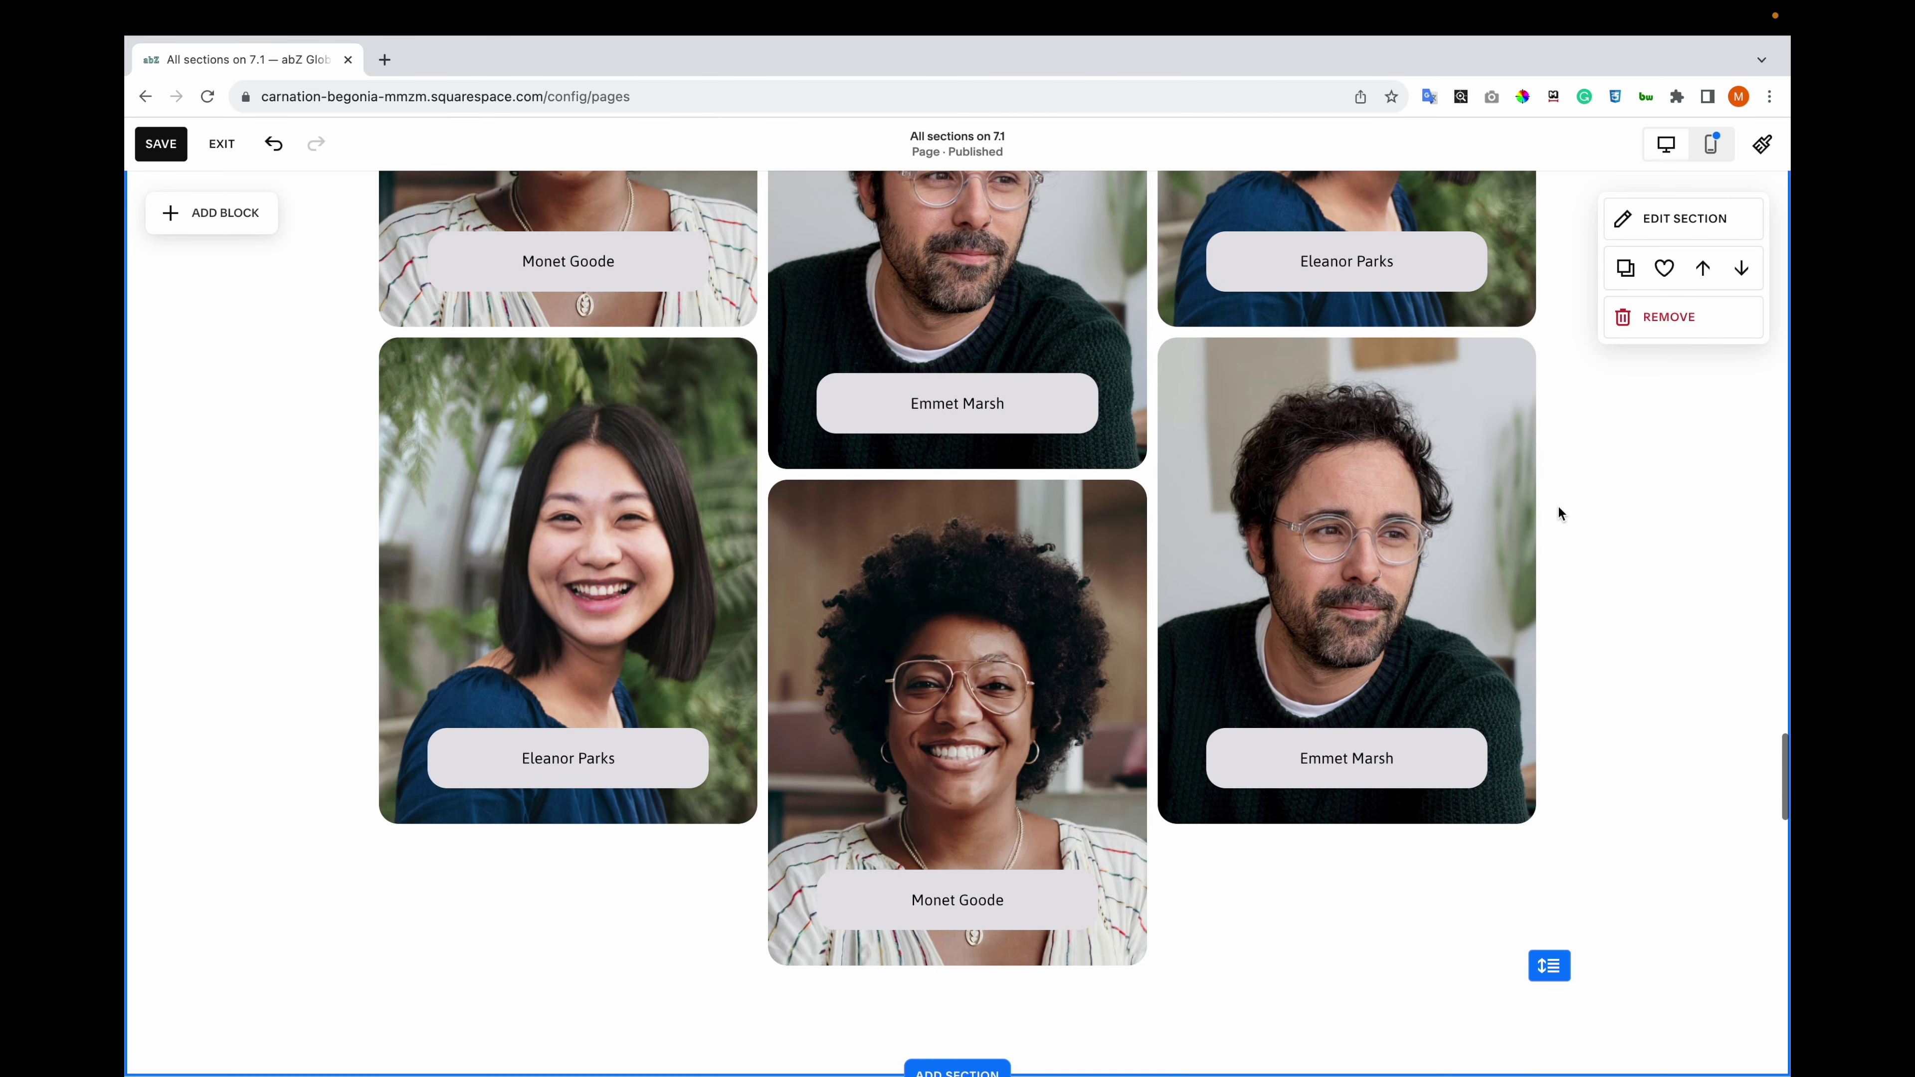
- Examine the text background settings of the name label on the team section's last portrait, including colour, corner radius and padding
{"action": "left_click", "coordinate": [1432, 746]}
{"action": "left_click", "coordinate": [1387, 686]}
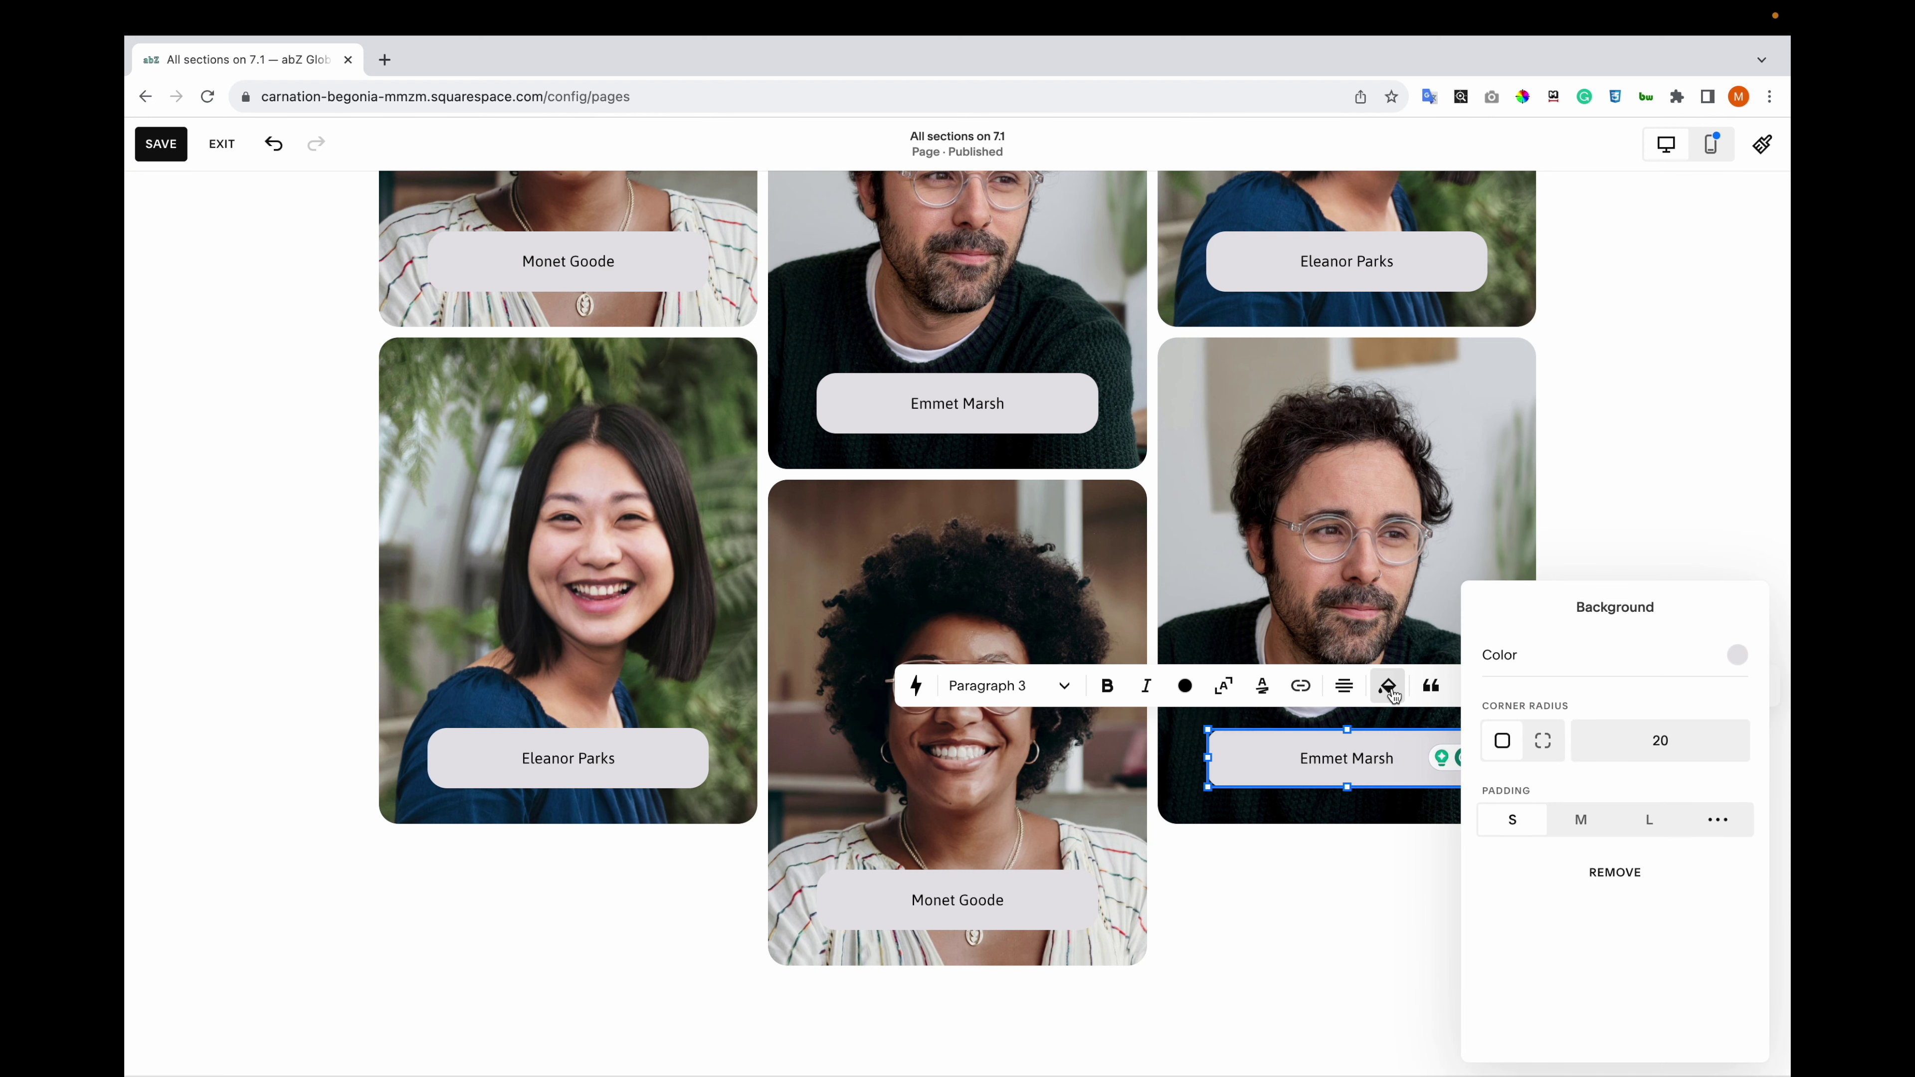
{"action": "triple_click", "coordinate": [1368, 764]}
{"action": "left_click", "coordinate": [1375, 849]}
{"action": "scroll", "coordinate": [1309, 595], "scroll_direction": "up", "scroll_amount": 3}
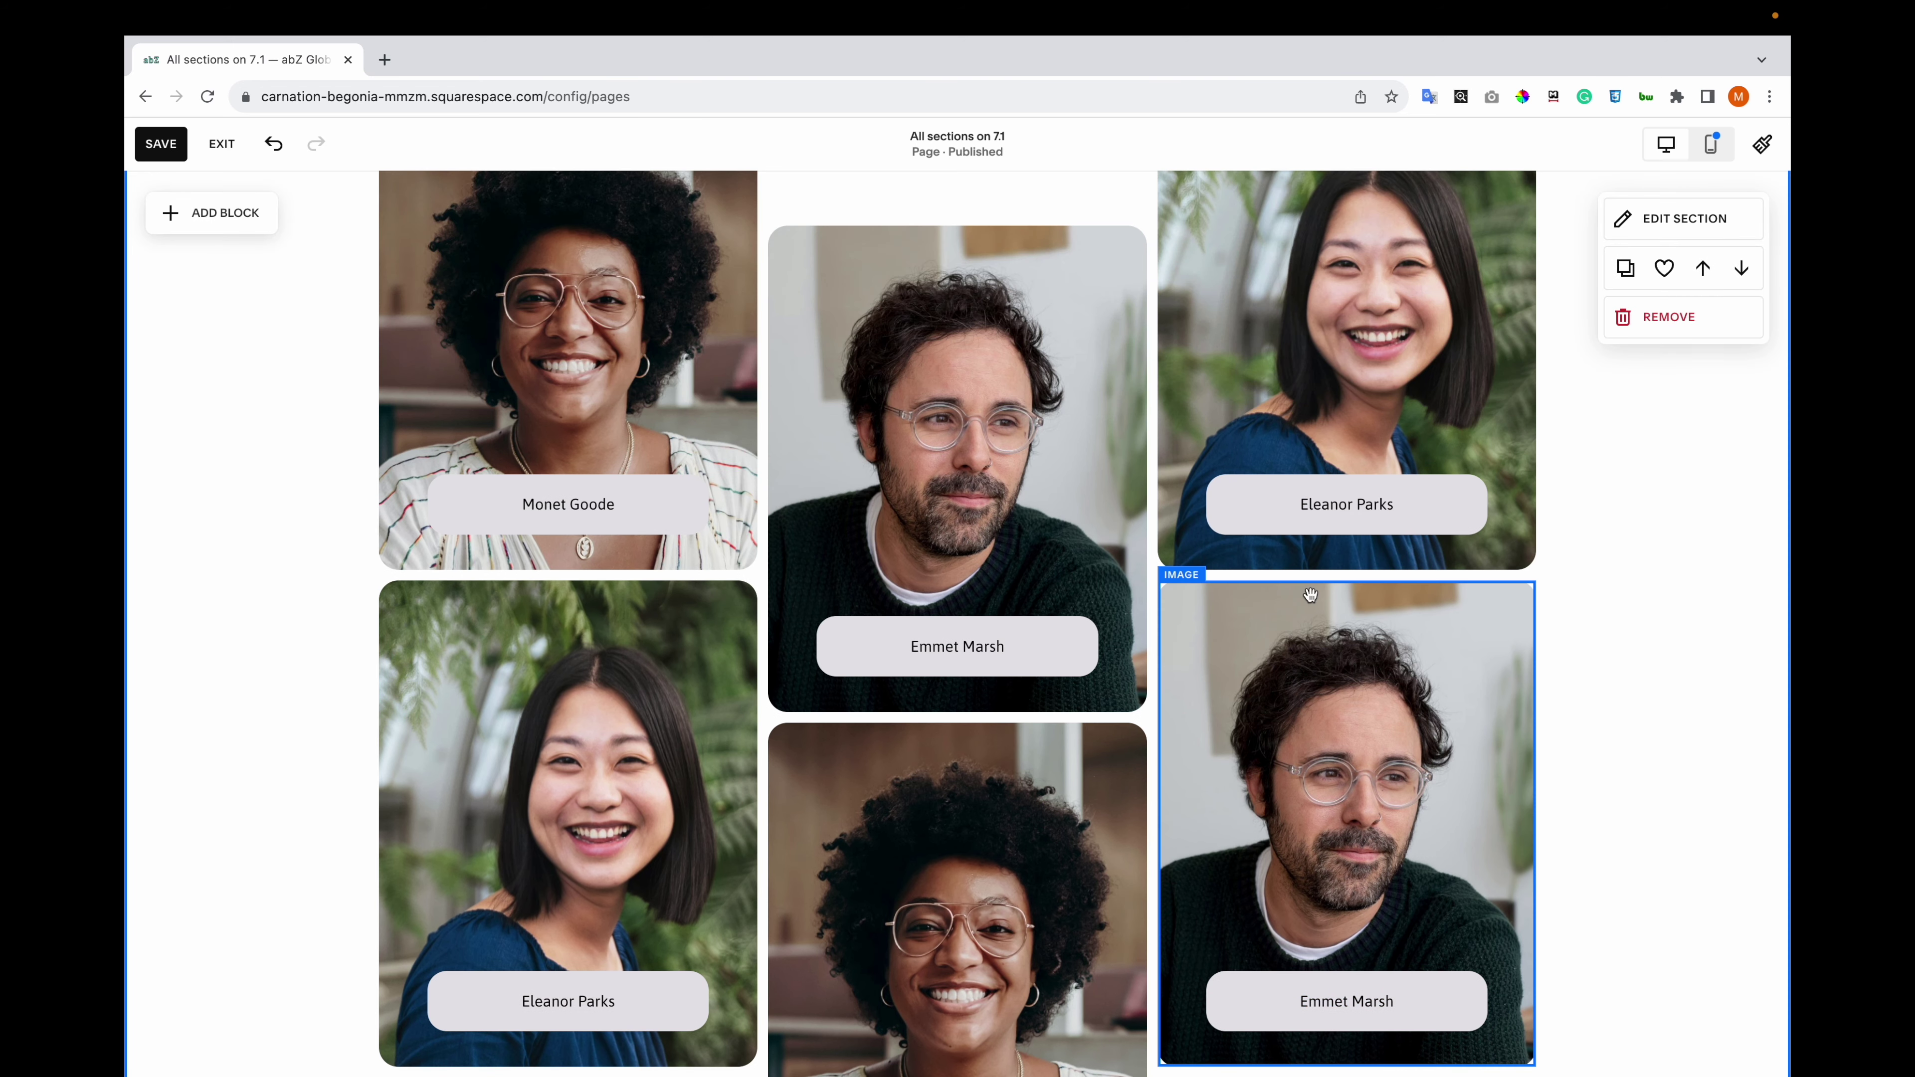
{"action": "scroll", "coordinate": [1309, 595], "scroll_direction": "up", "scroll_amount": 4}
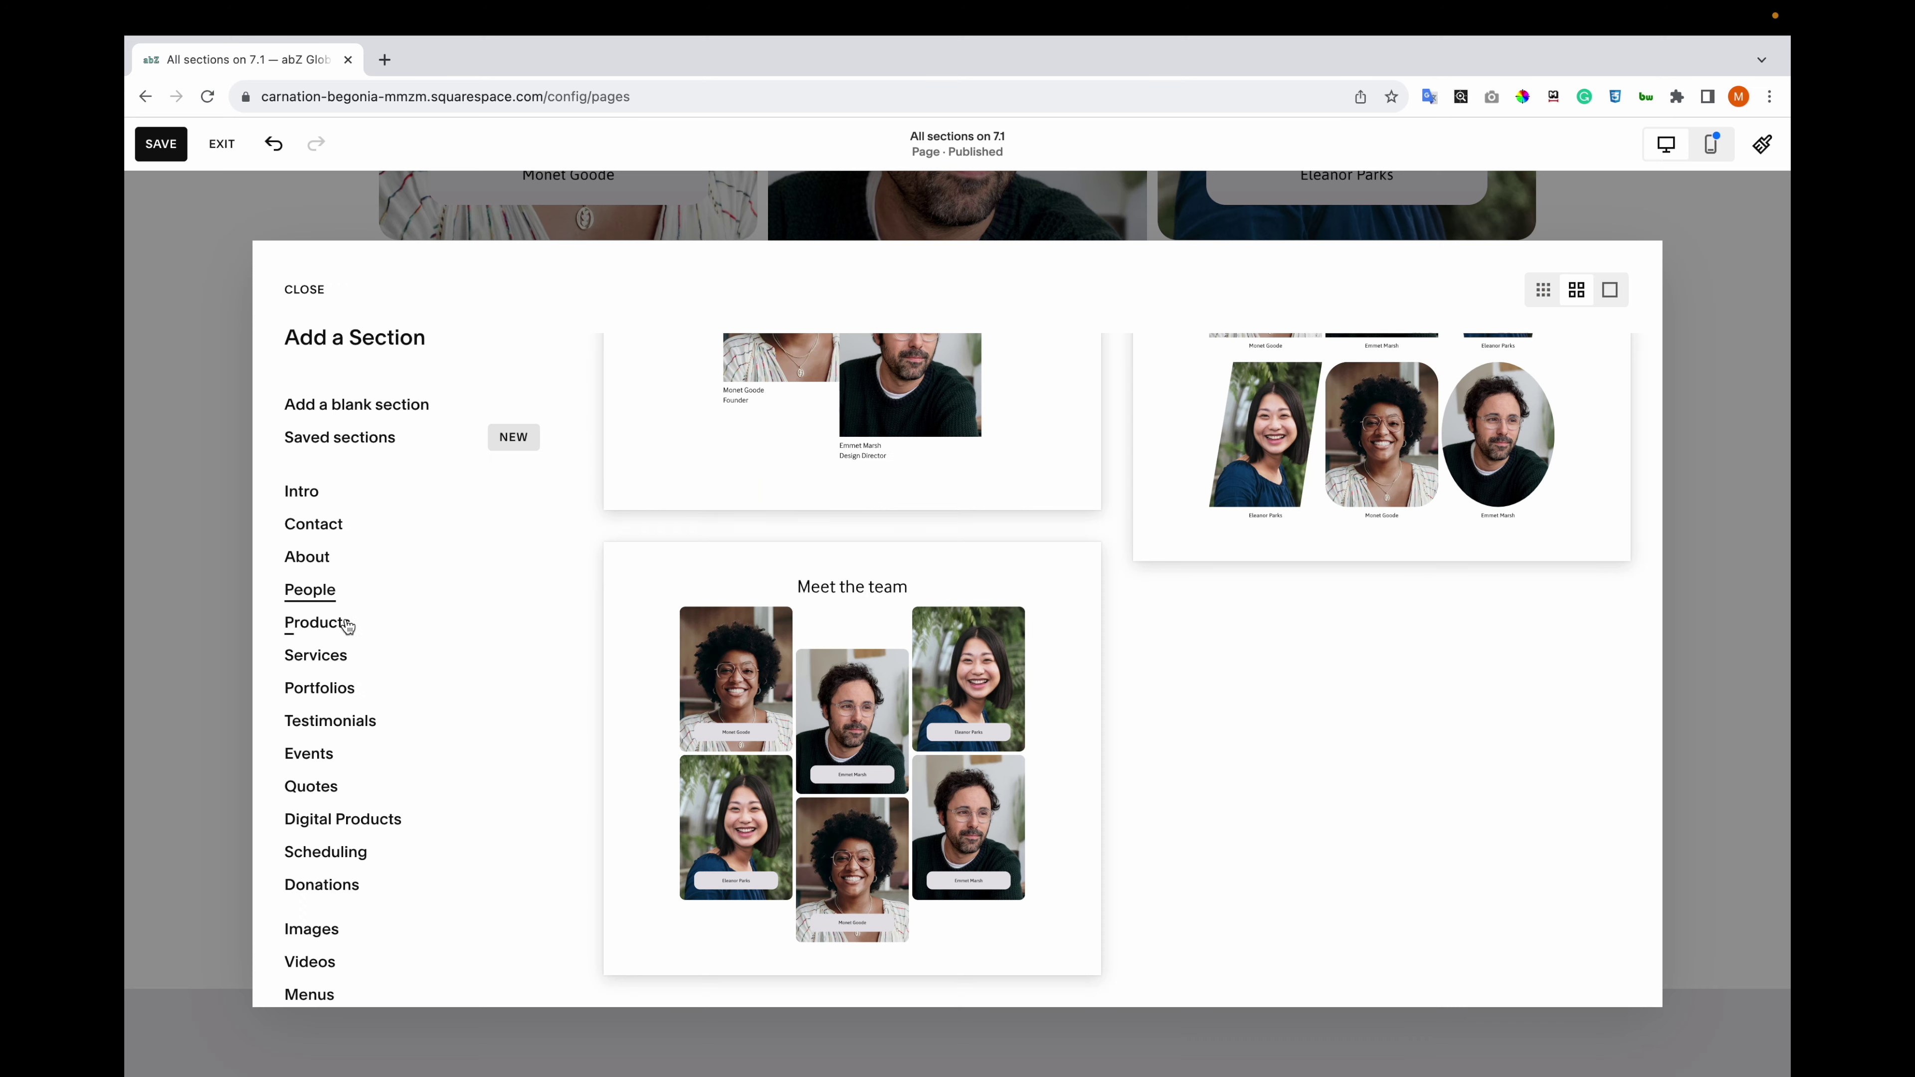
- Add the Products section "New Collection" with a vase photo, centred text, a Shop button and an arch-shaped image
{"action": "left_click", "coordinate": [345, 626]}
{"action": "scroll", "coordinate": [1115, 495], "scroll_direction": "down", "scroll_amount": 1}
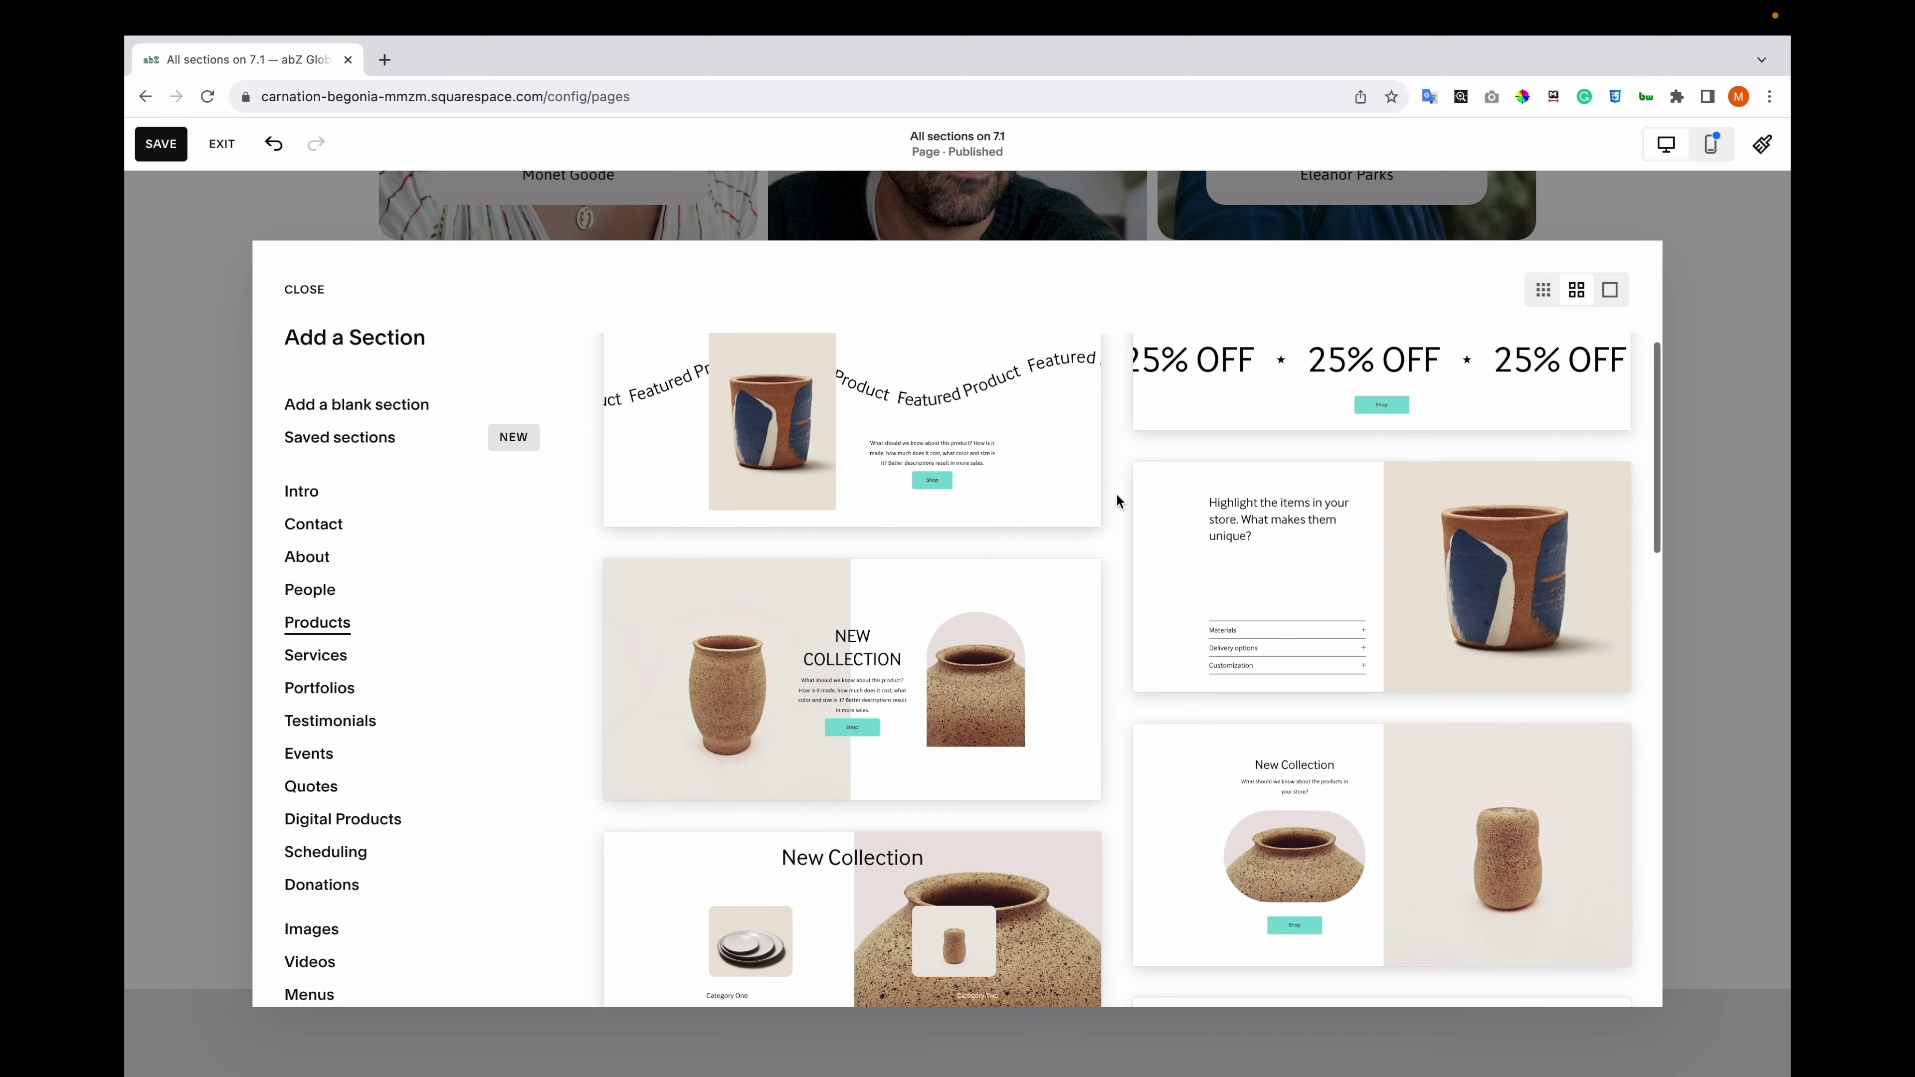
{"action": "scroll", "coordinate": [1116, 495], "scroll_direction": "down", "scroll_amount": 2}
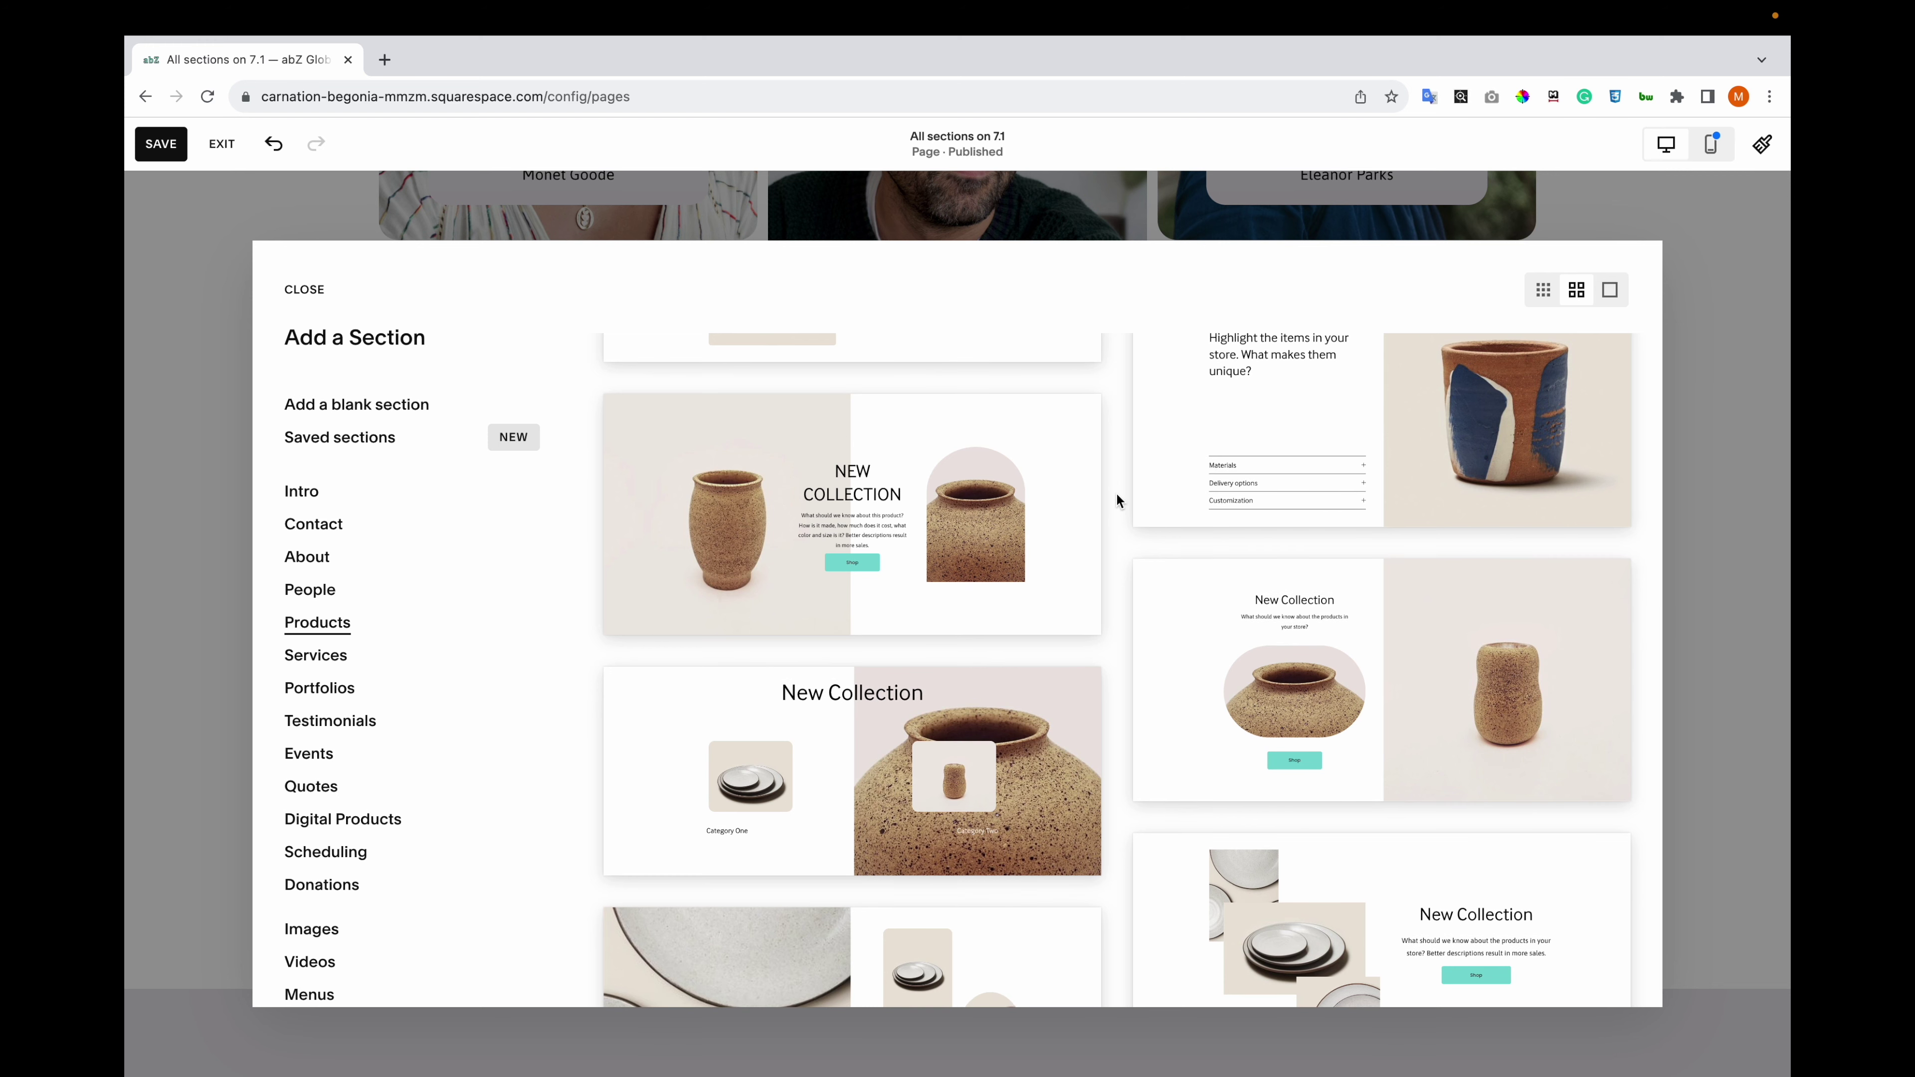
{"action": "scroll", "coordinate": [1118, 494], "scroll_direction": "down", "scroll_amount": 6}
{"action": "scroll", "coordinate": [1117, 497], "scroll_direction": "down", "scroll_amount": 8}
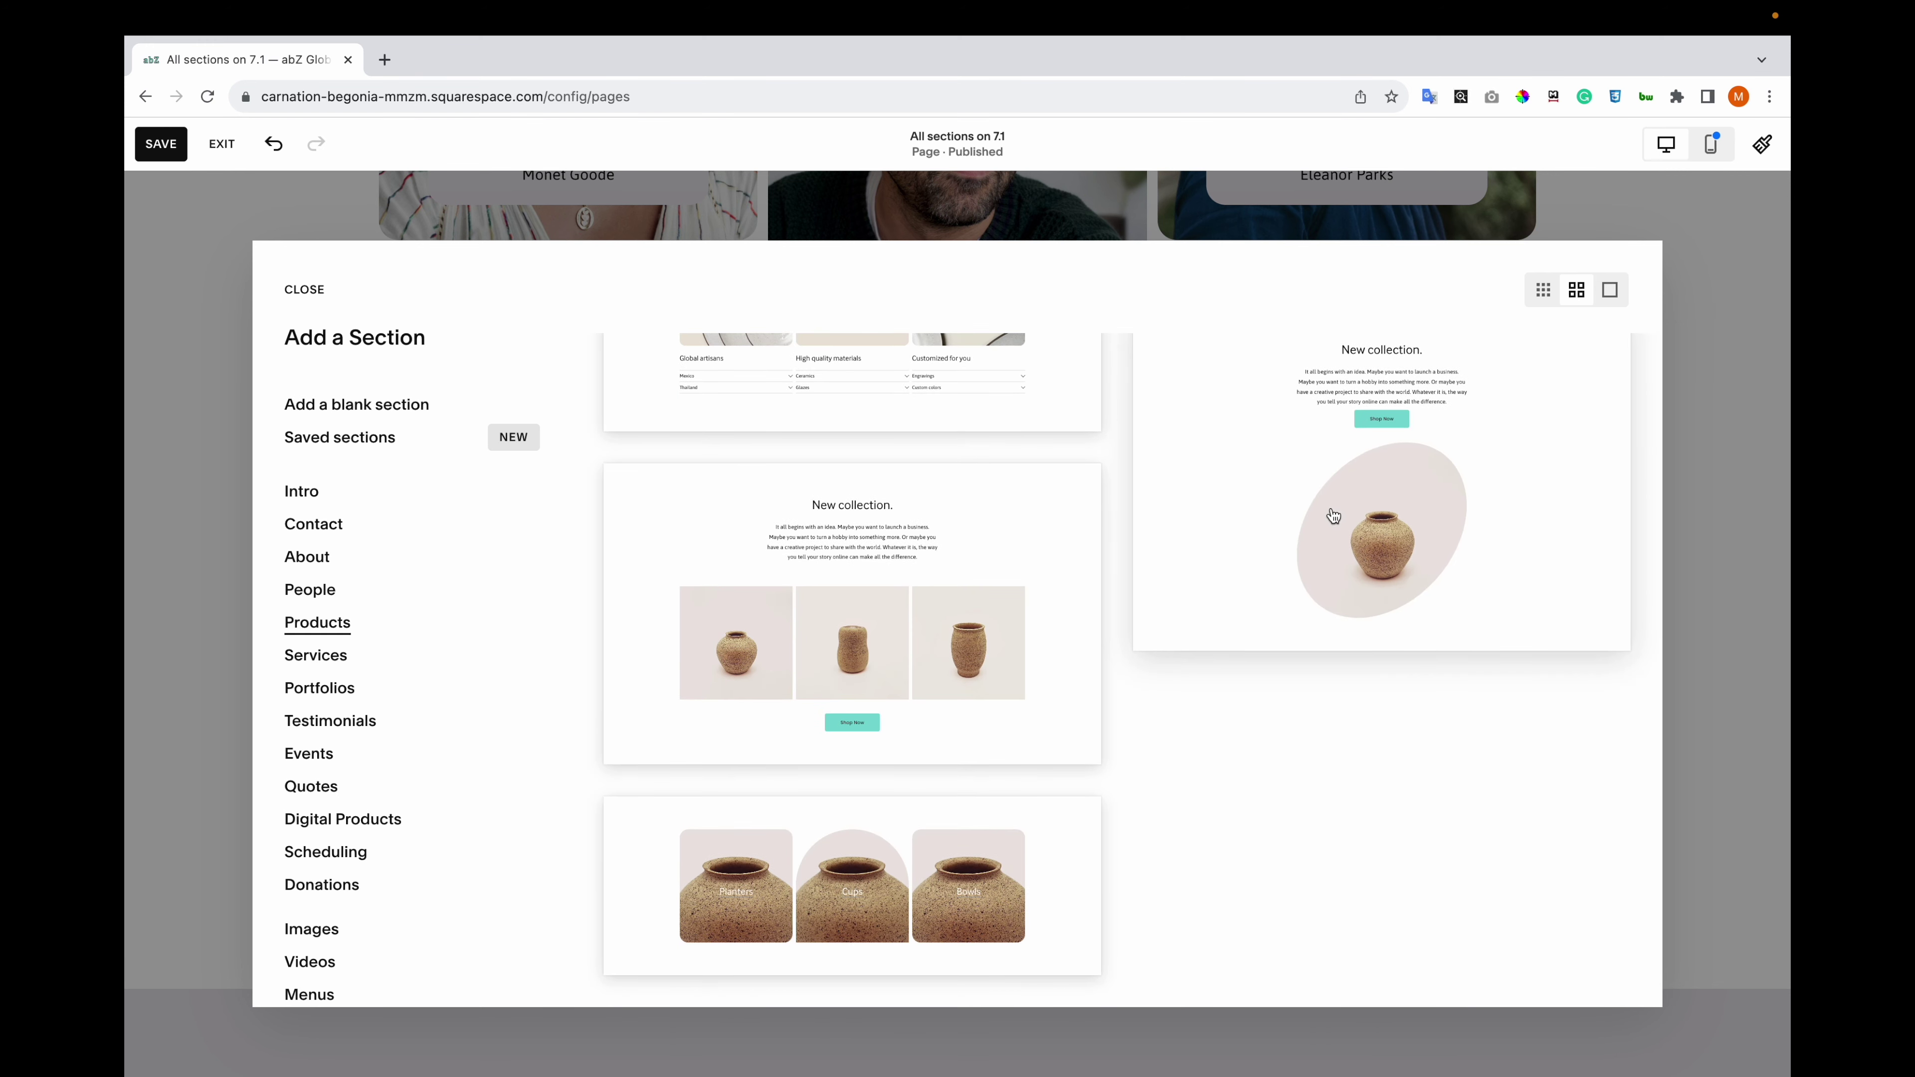
{"action": "scroll", "coordinate": [1206, 543], "scroll_direction": "up", "scroll_amount": 10}
{"action": "left_click", "coordinate": [870, 531]}
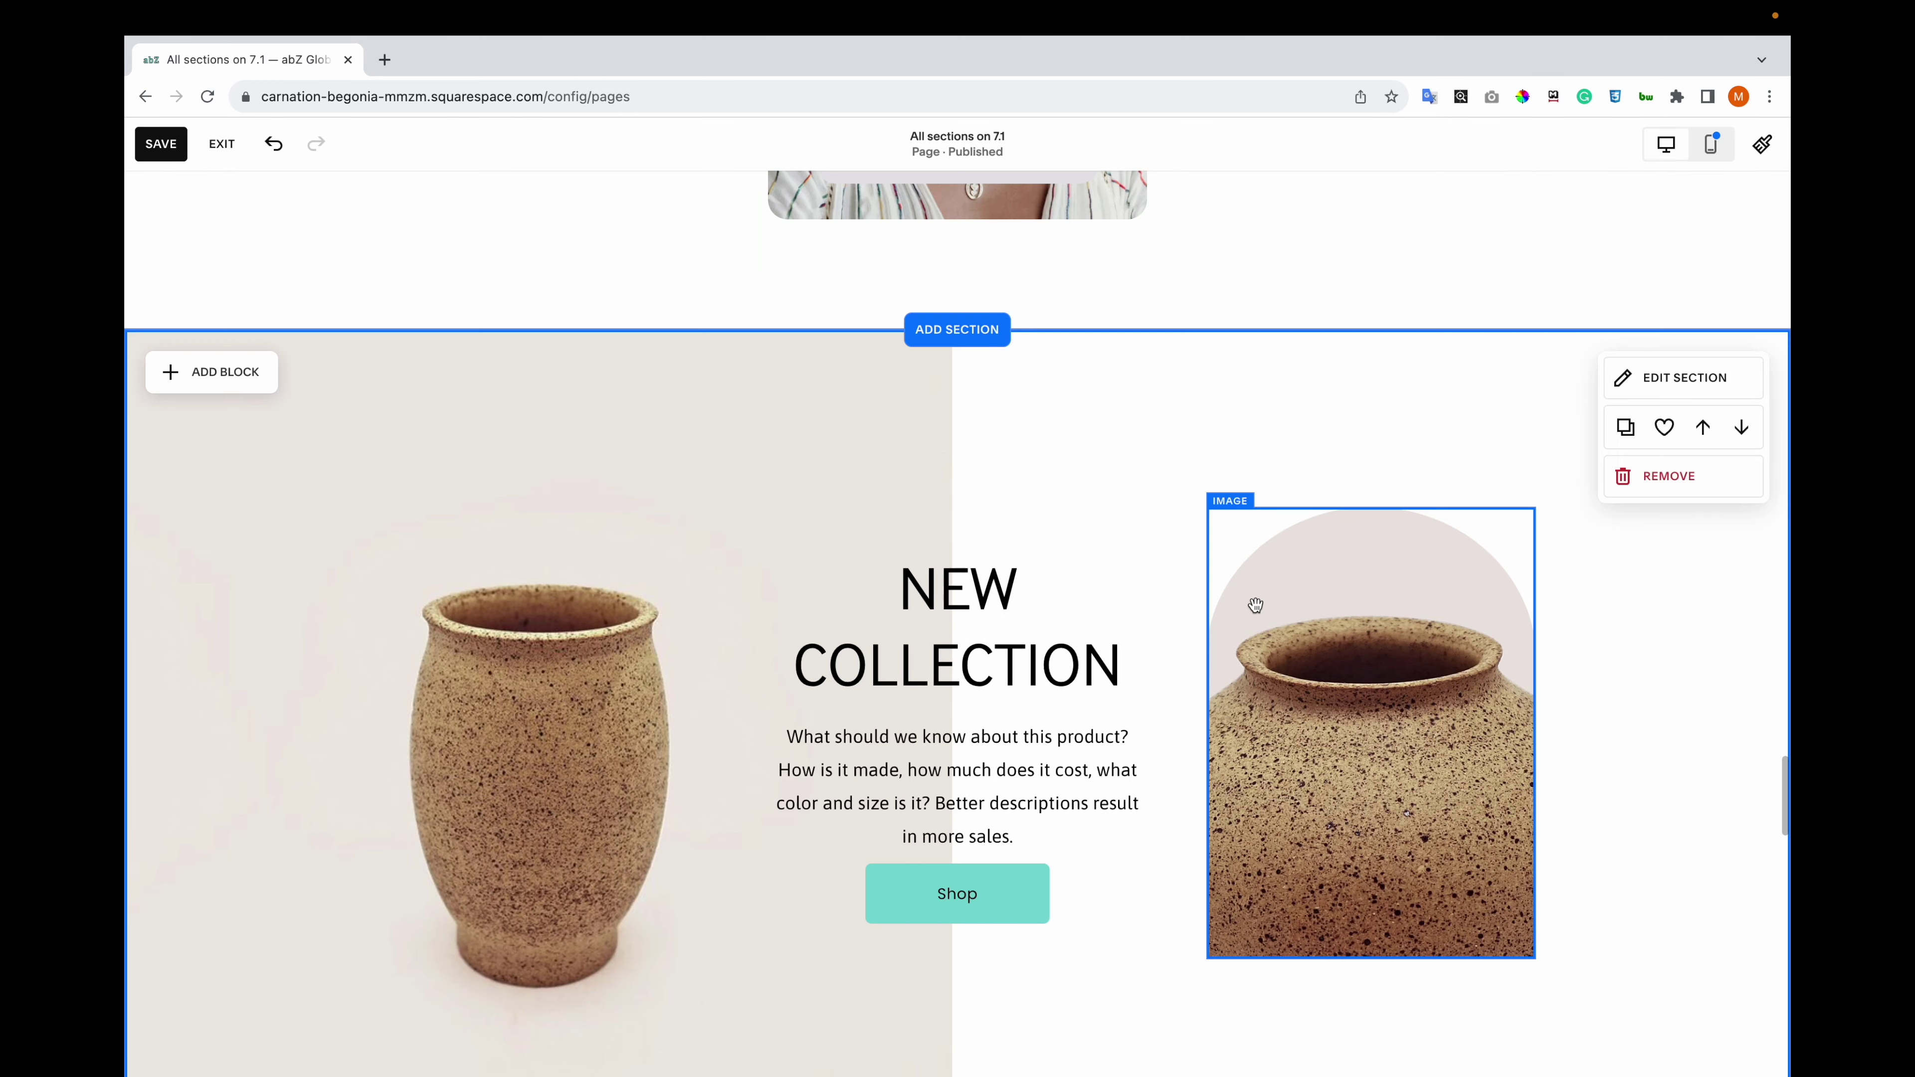
{"action": "left_click", "coordinate": [1255, 605]}
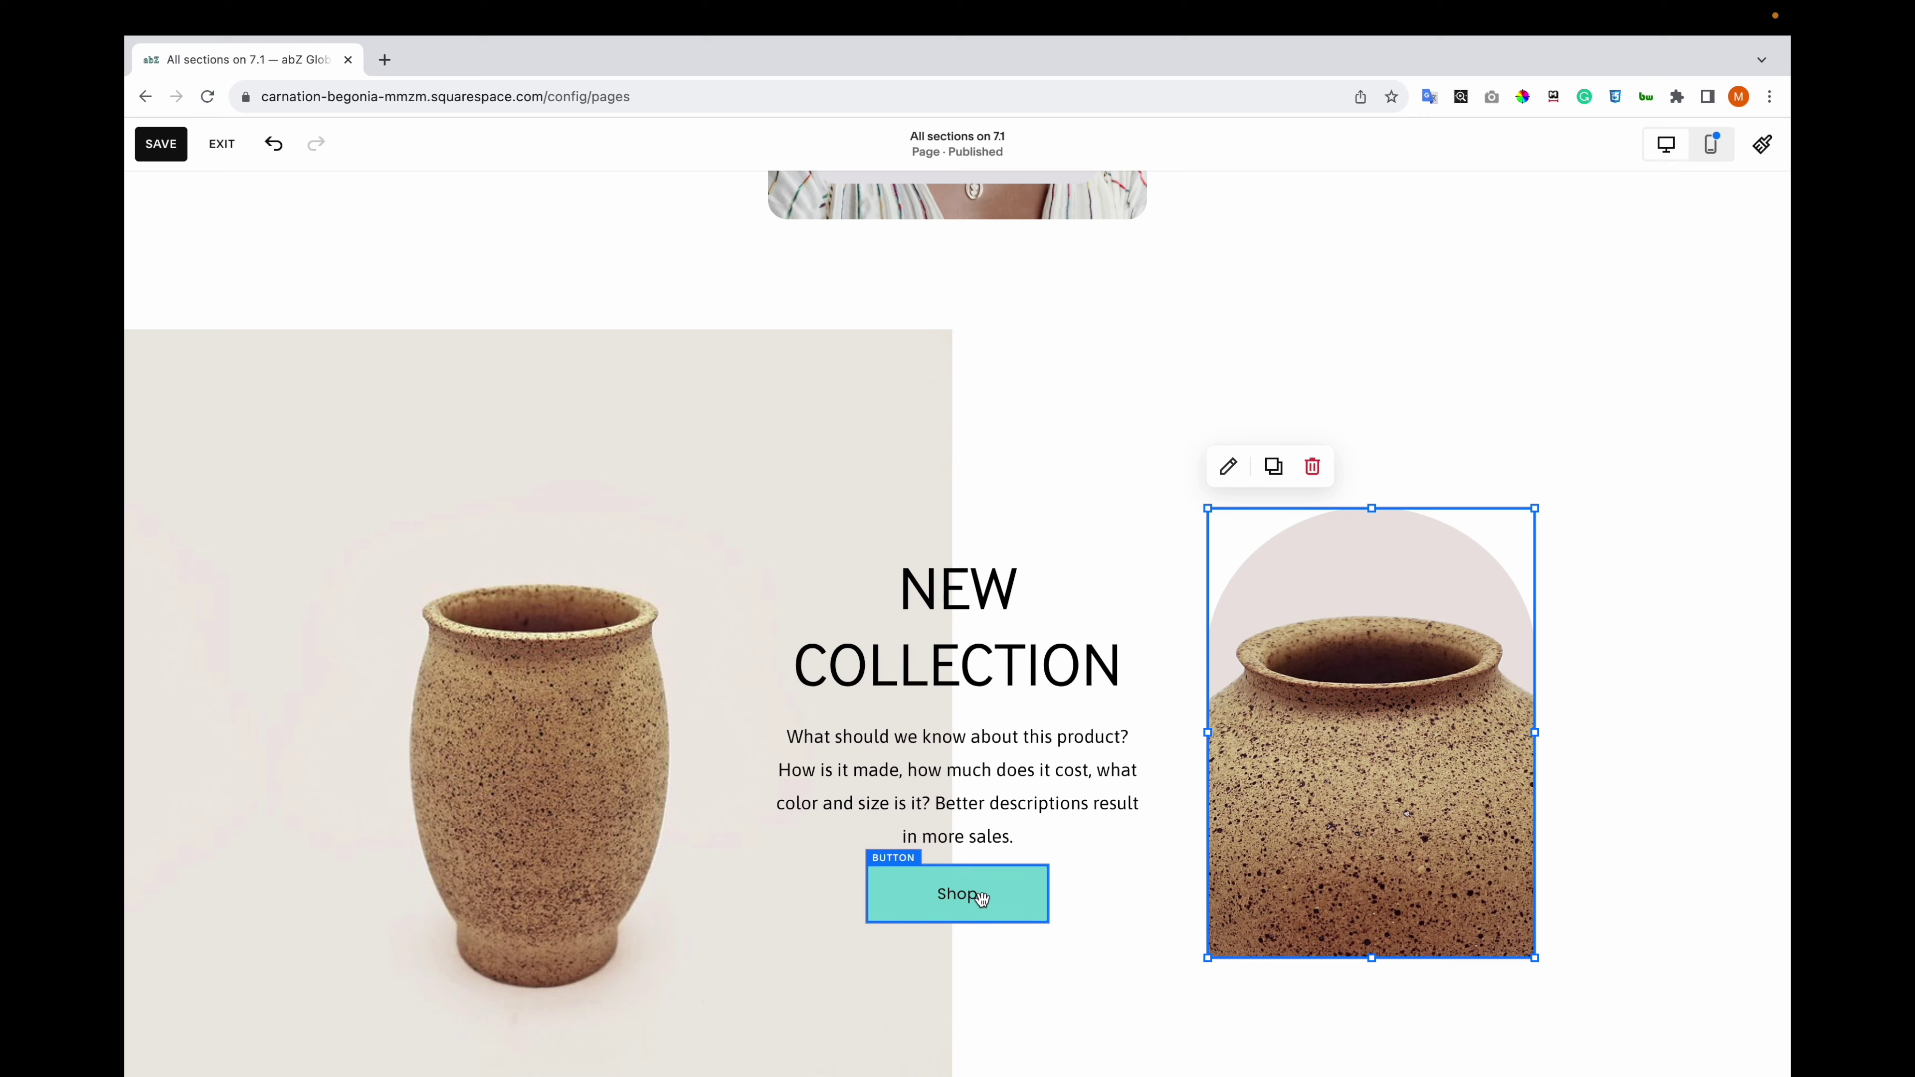
- Add the Services section with three rounded photos titled Basic, Intermediate and Advanced above Duration and Pricing accordions
{"action": "scroll", "coordinate": [1120, 883], "scroll_direction": "down", "scroll_amount": 3}
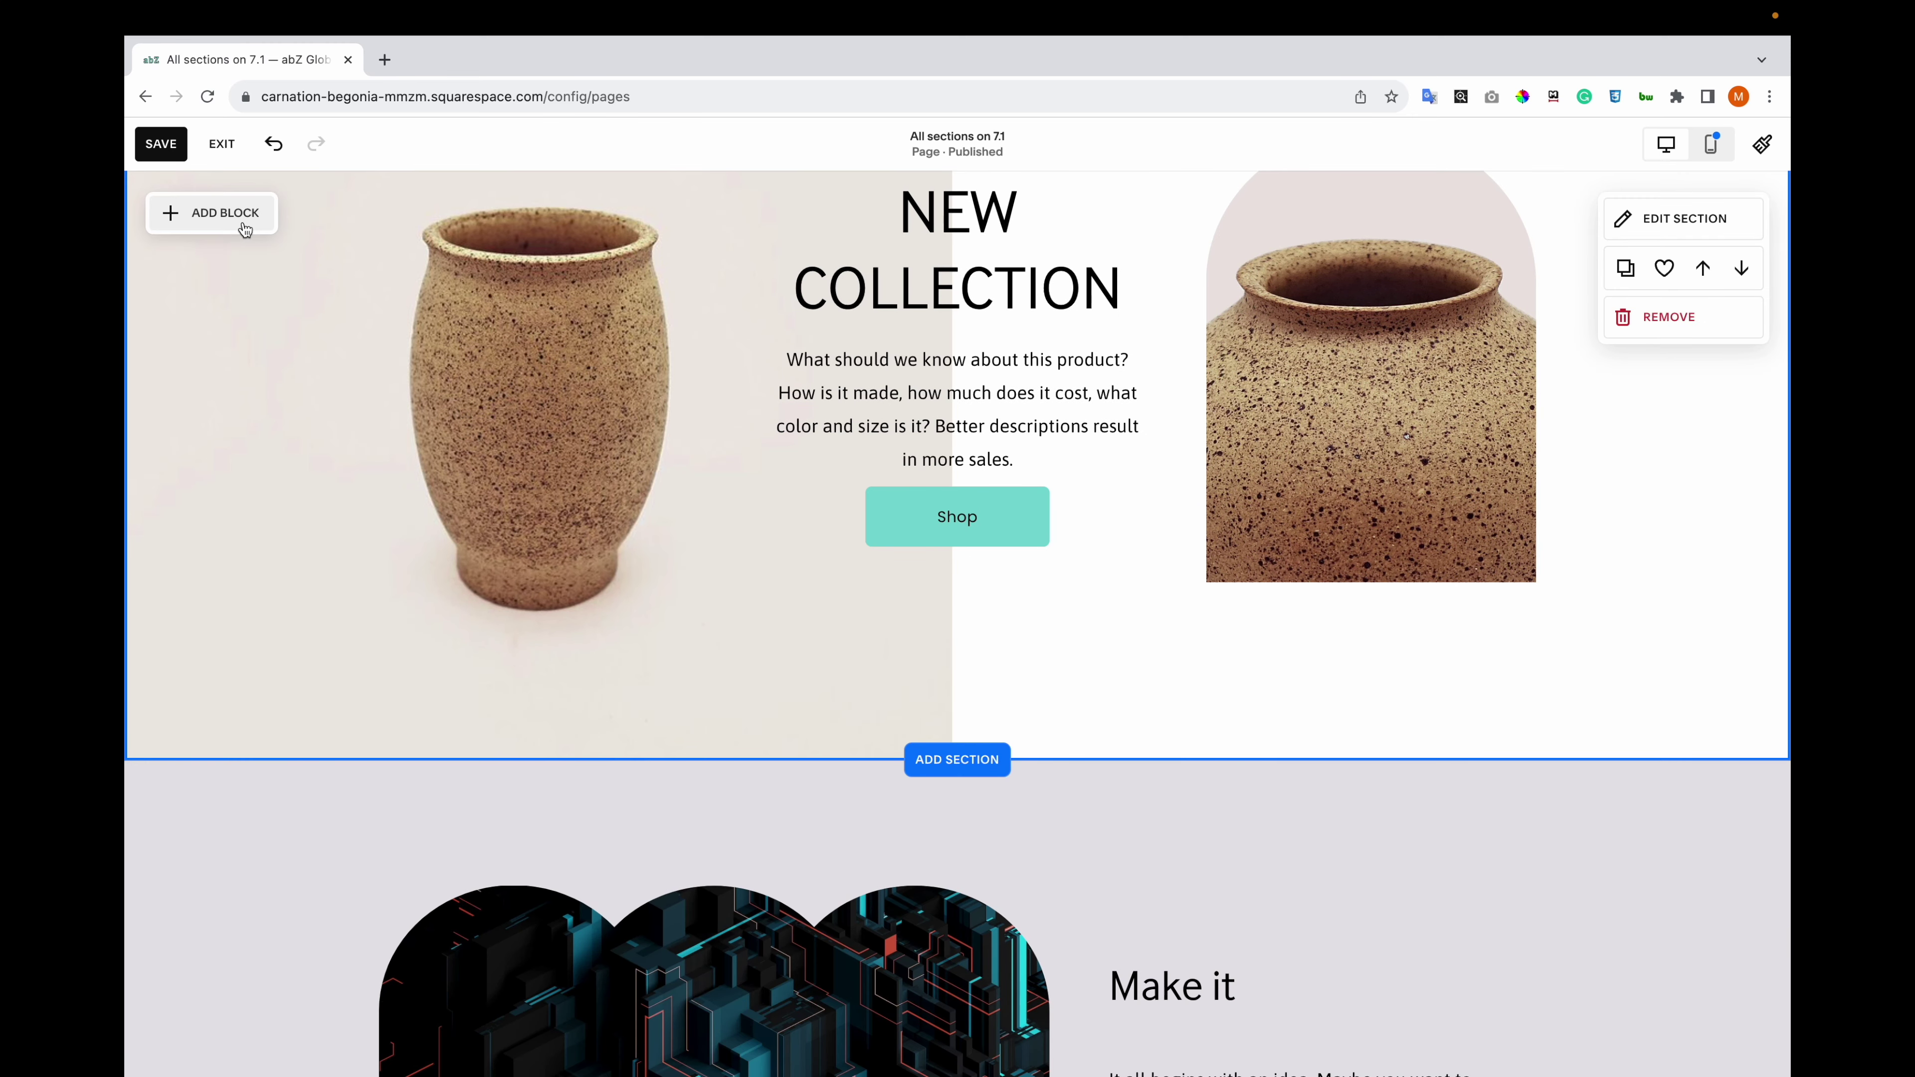
{"action": "left_click", "coordinate": [956, 759]}
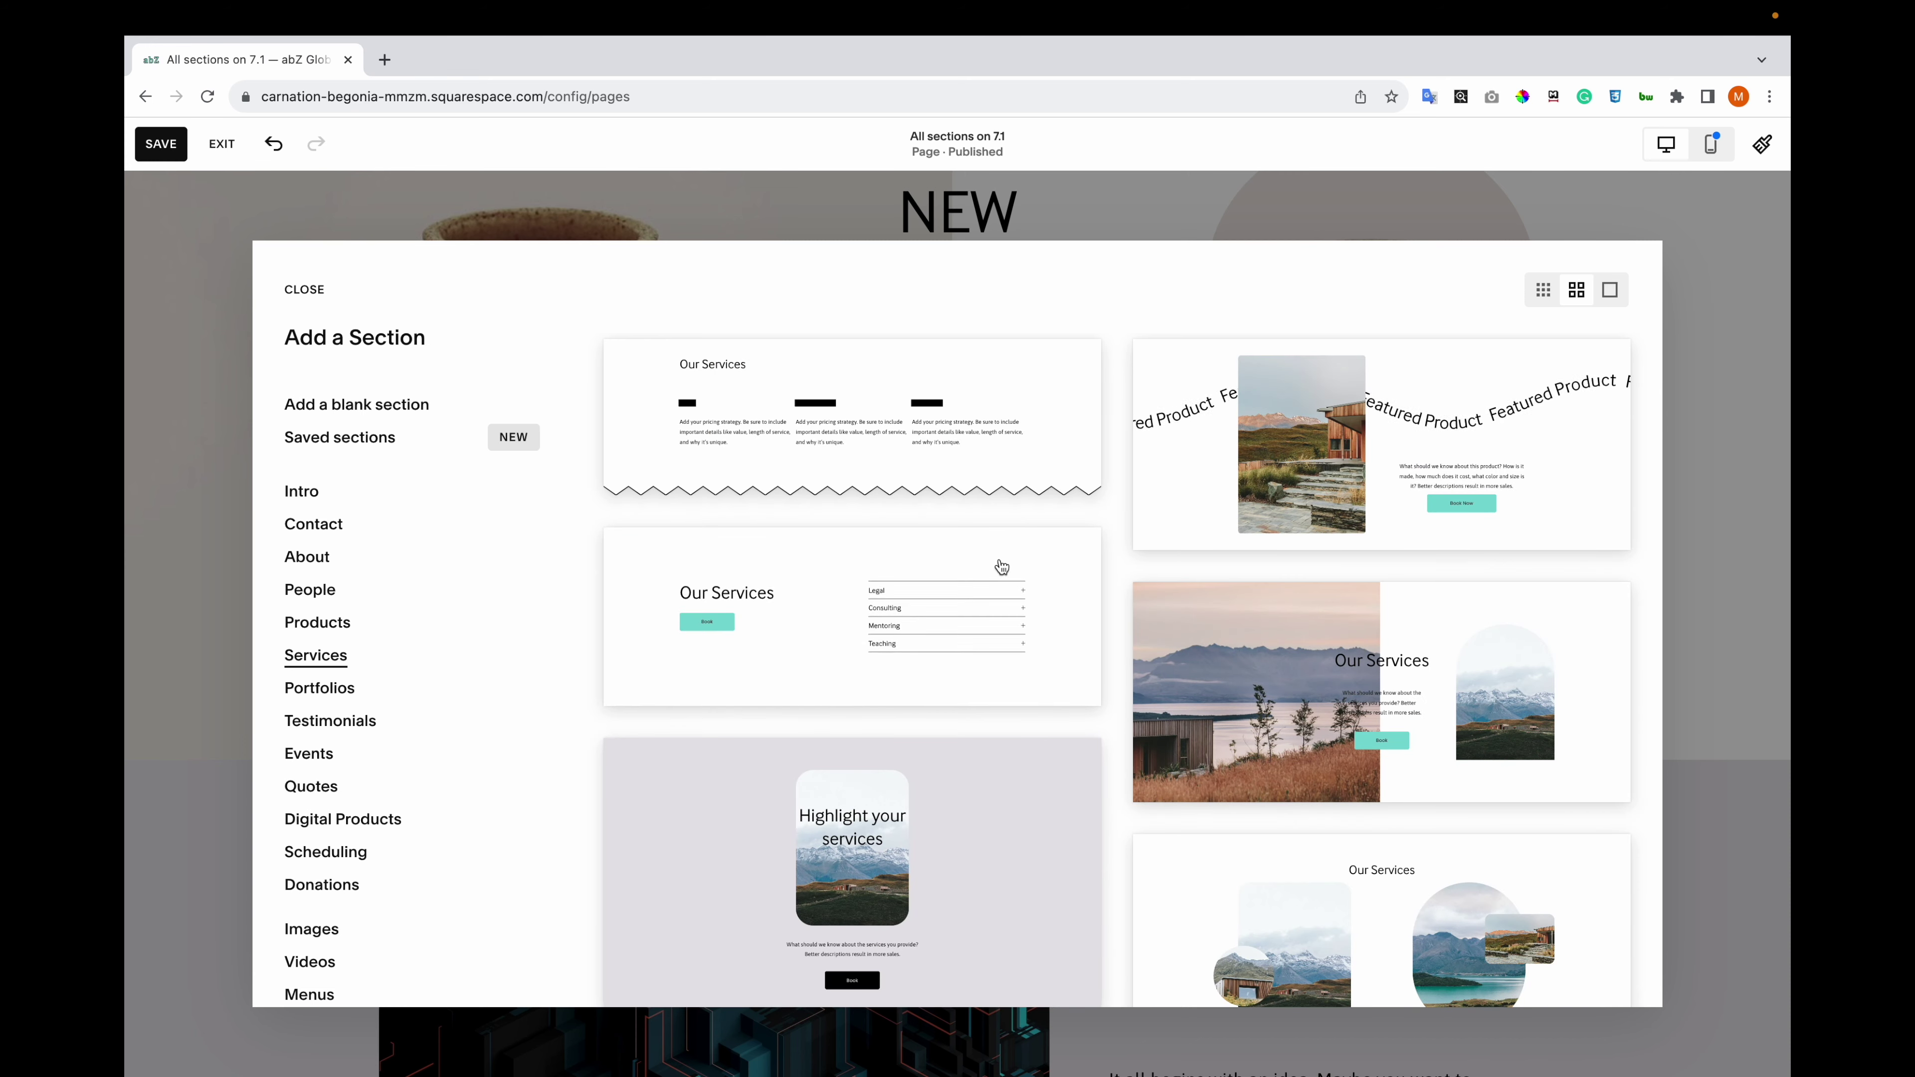
{"action": "scroll", "coordinate": [1116, 565], "scroll_direction": "down", "scroll_amount": 6}
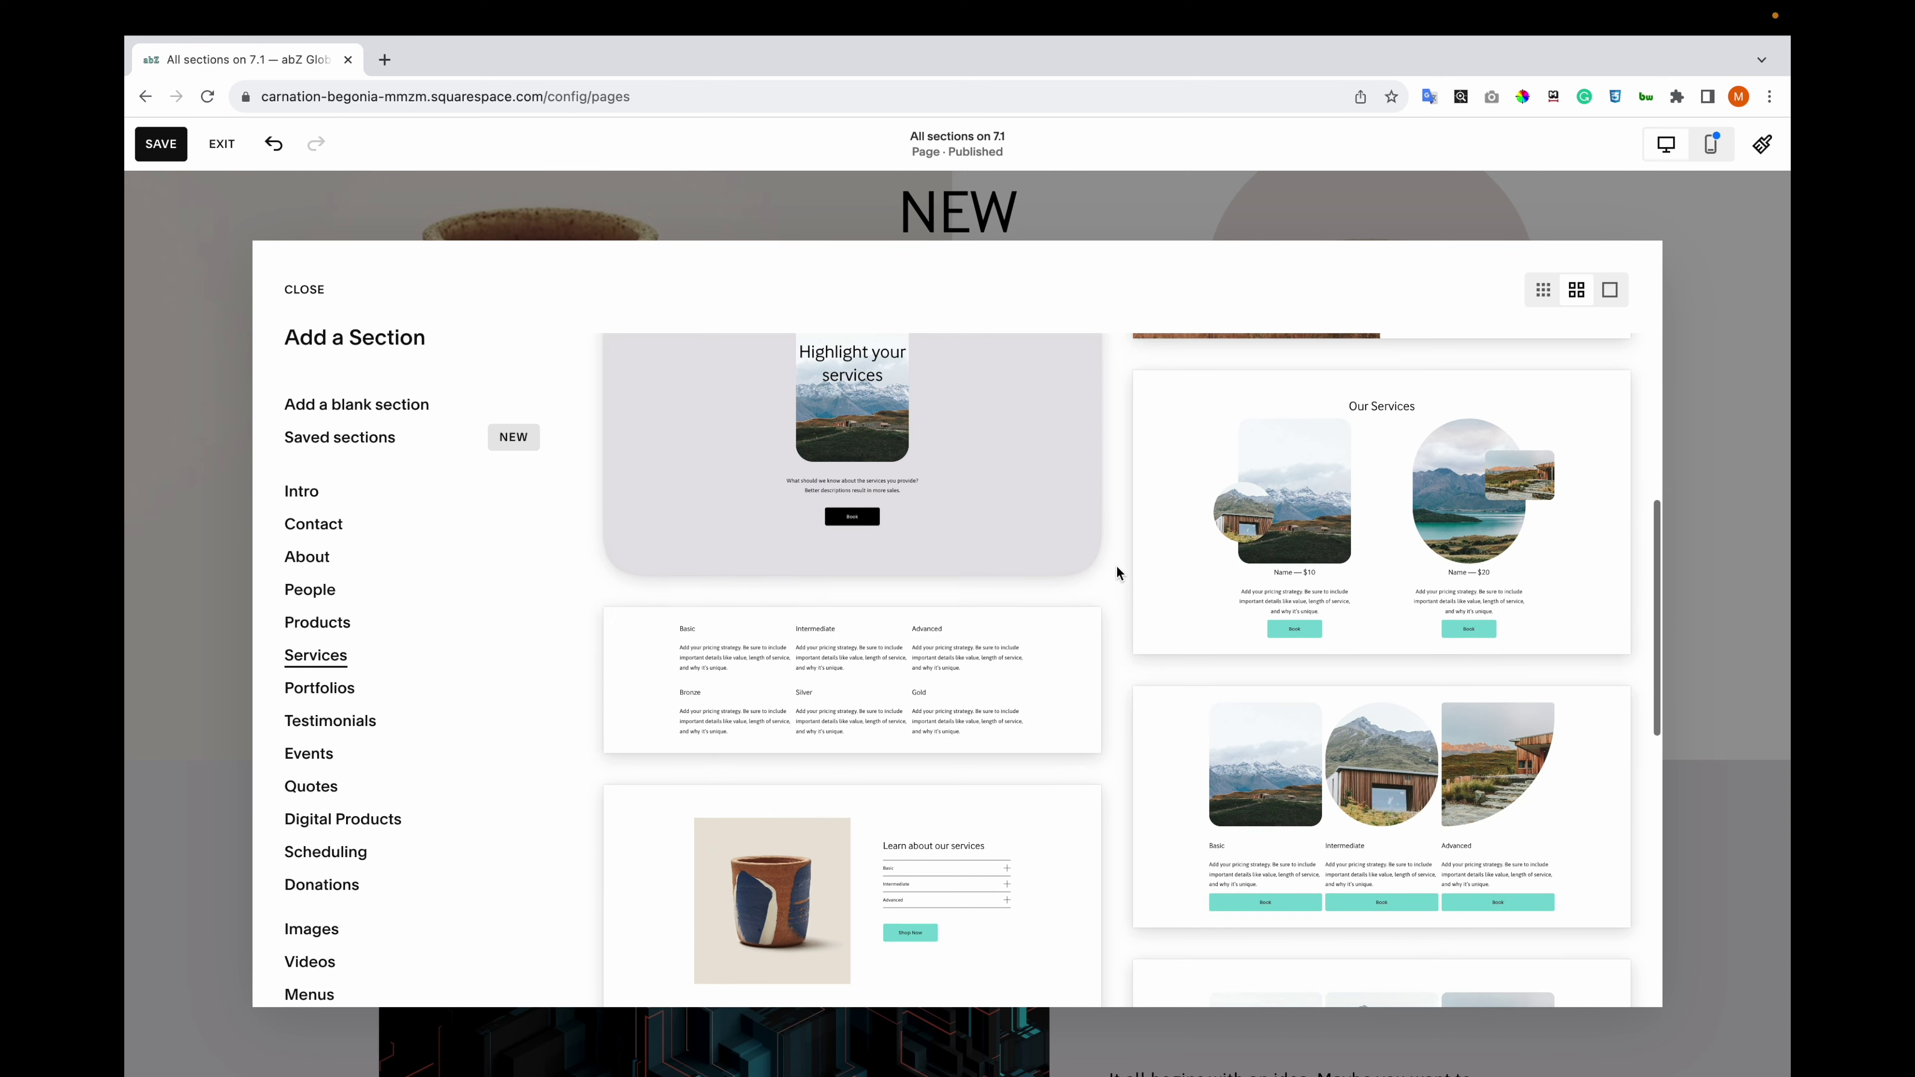
{"action": "scroll", "coordinate": [1117, 566], "scroll_direction": "down", "scroll_amount": 7}
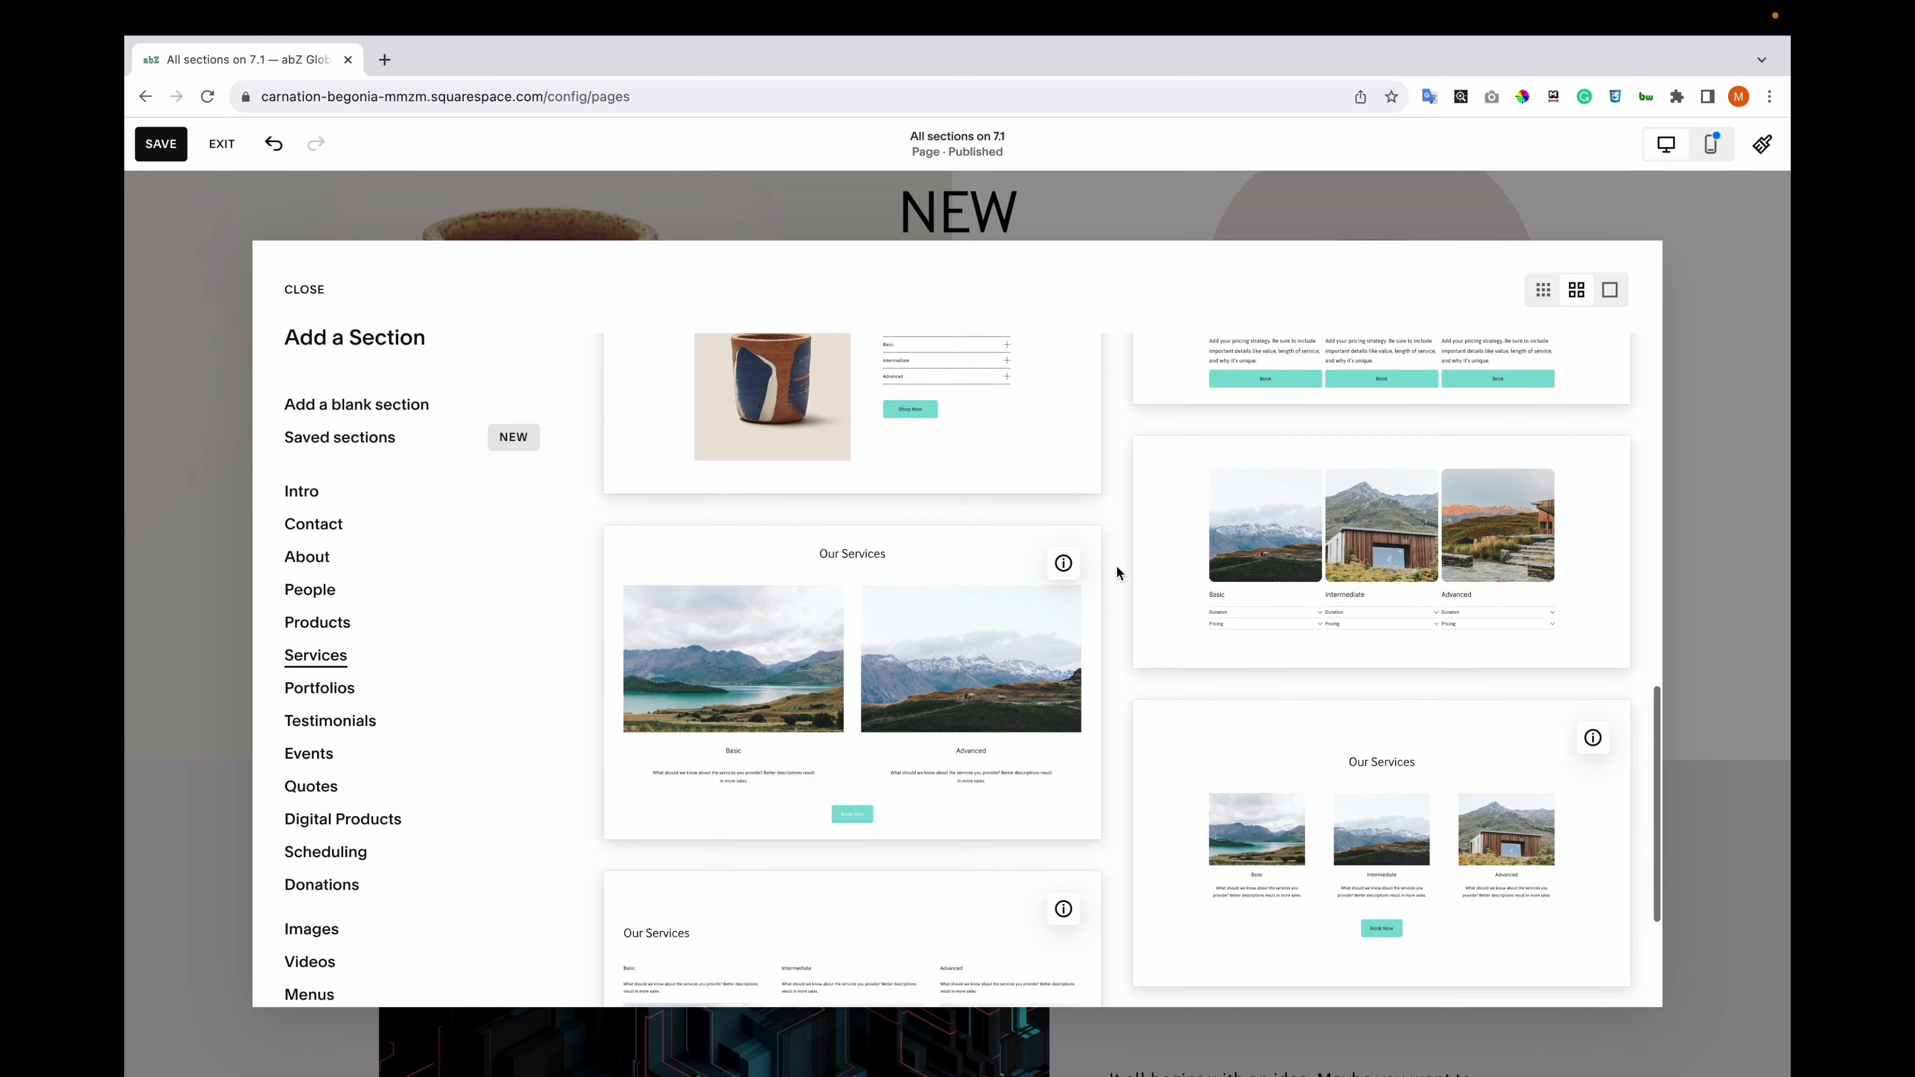
{"action": "scroll", "coordinate": [1117, 566], "scroll_direction": "down", "scroll_amount": 1}
{"action": "left_click", "coordinate": [1301, 542]}
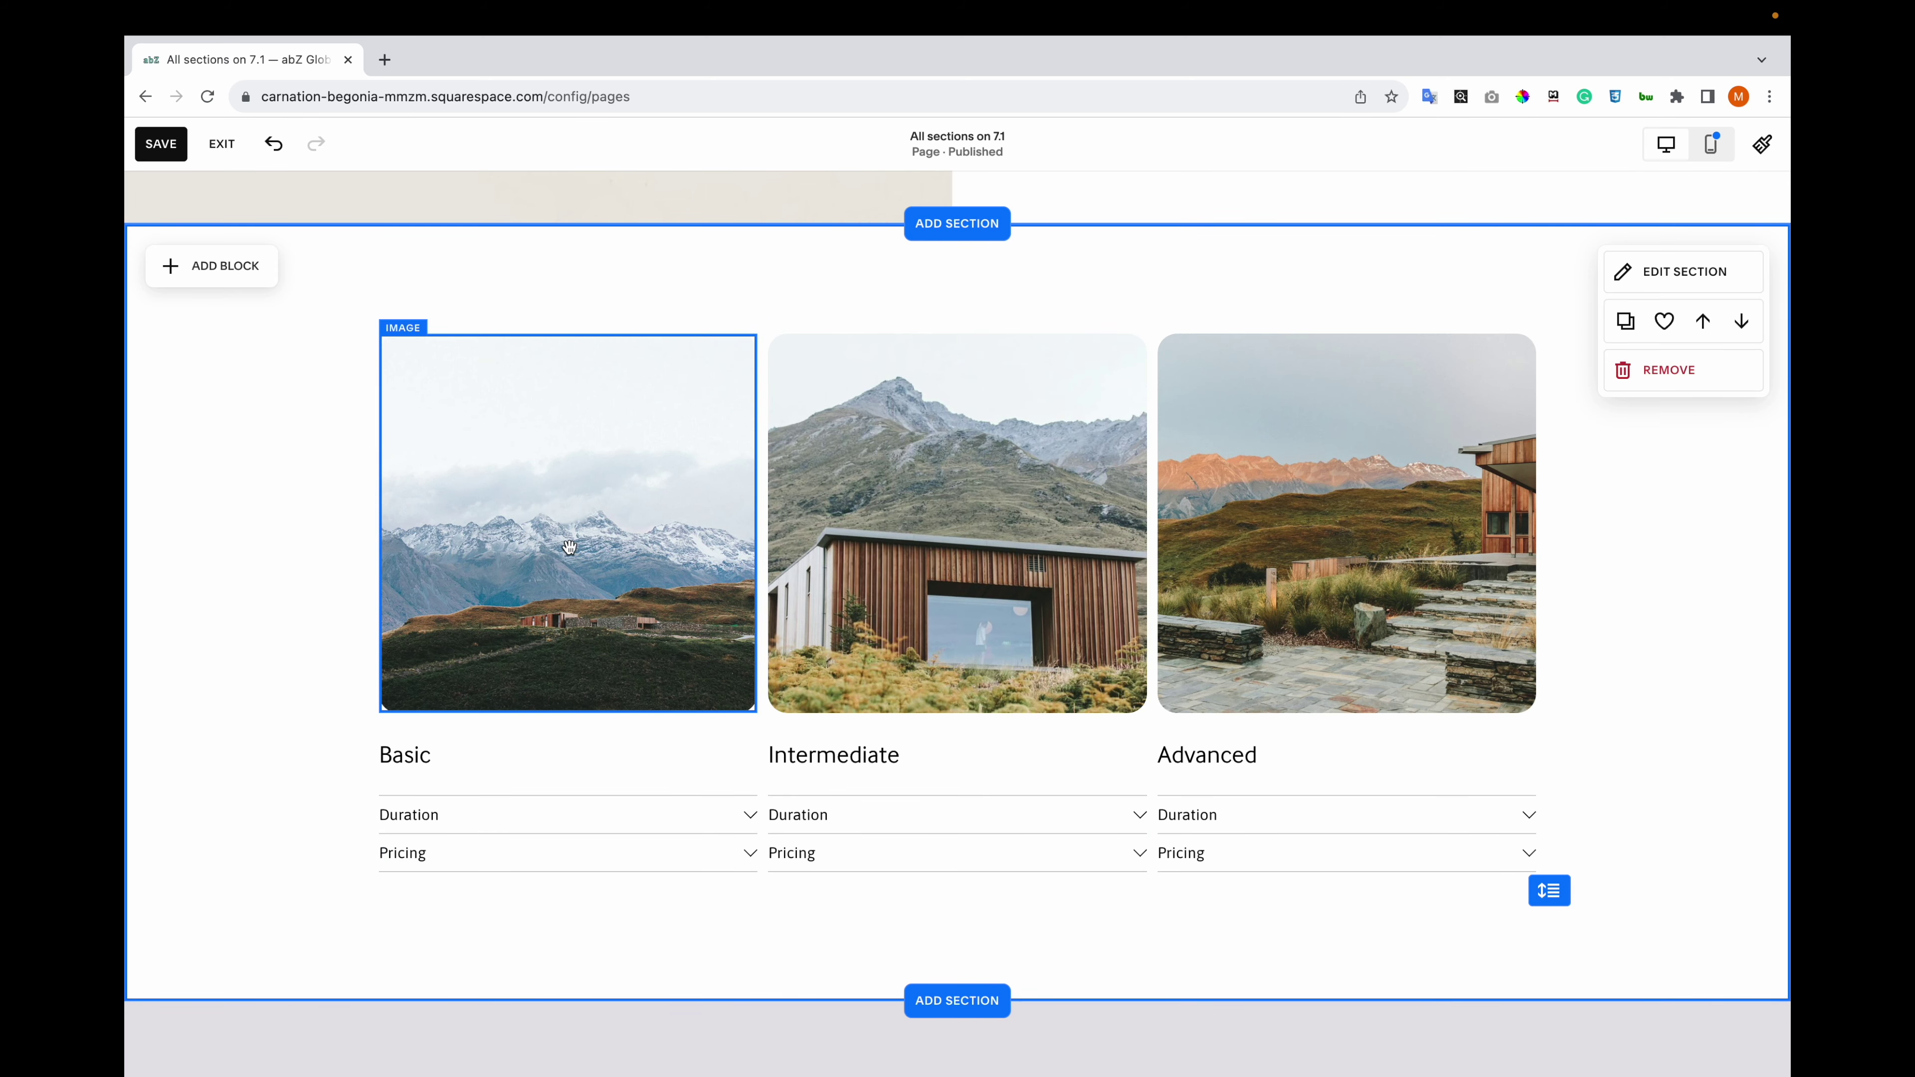
- Look over the Portfolios and Testimonials layouts for a section below the services section
{"action": "scroll", "coordinate": [924, 996], "scroll_direction": "down", "scroll_amount": 6}
{"action": "left_click", "coordinate": [958, 859]}
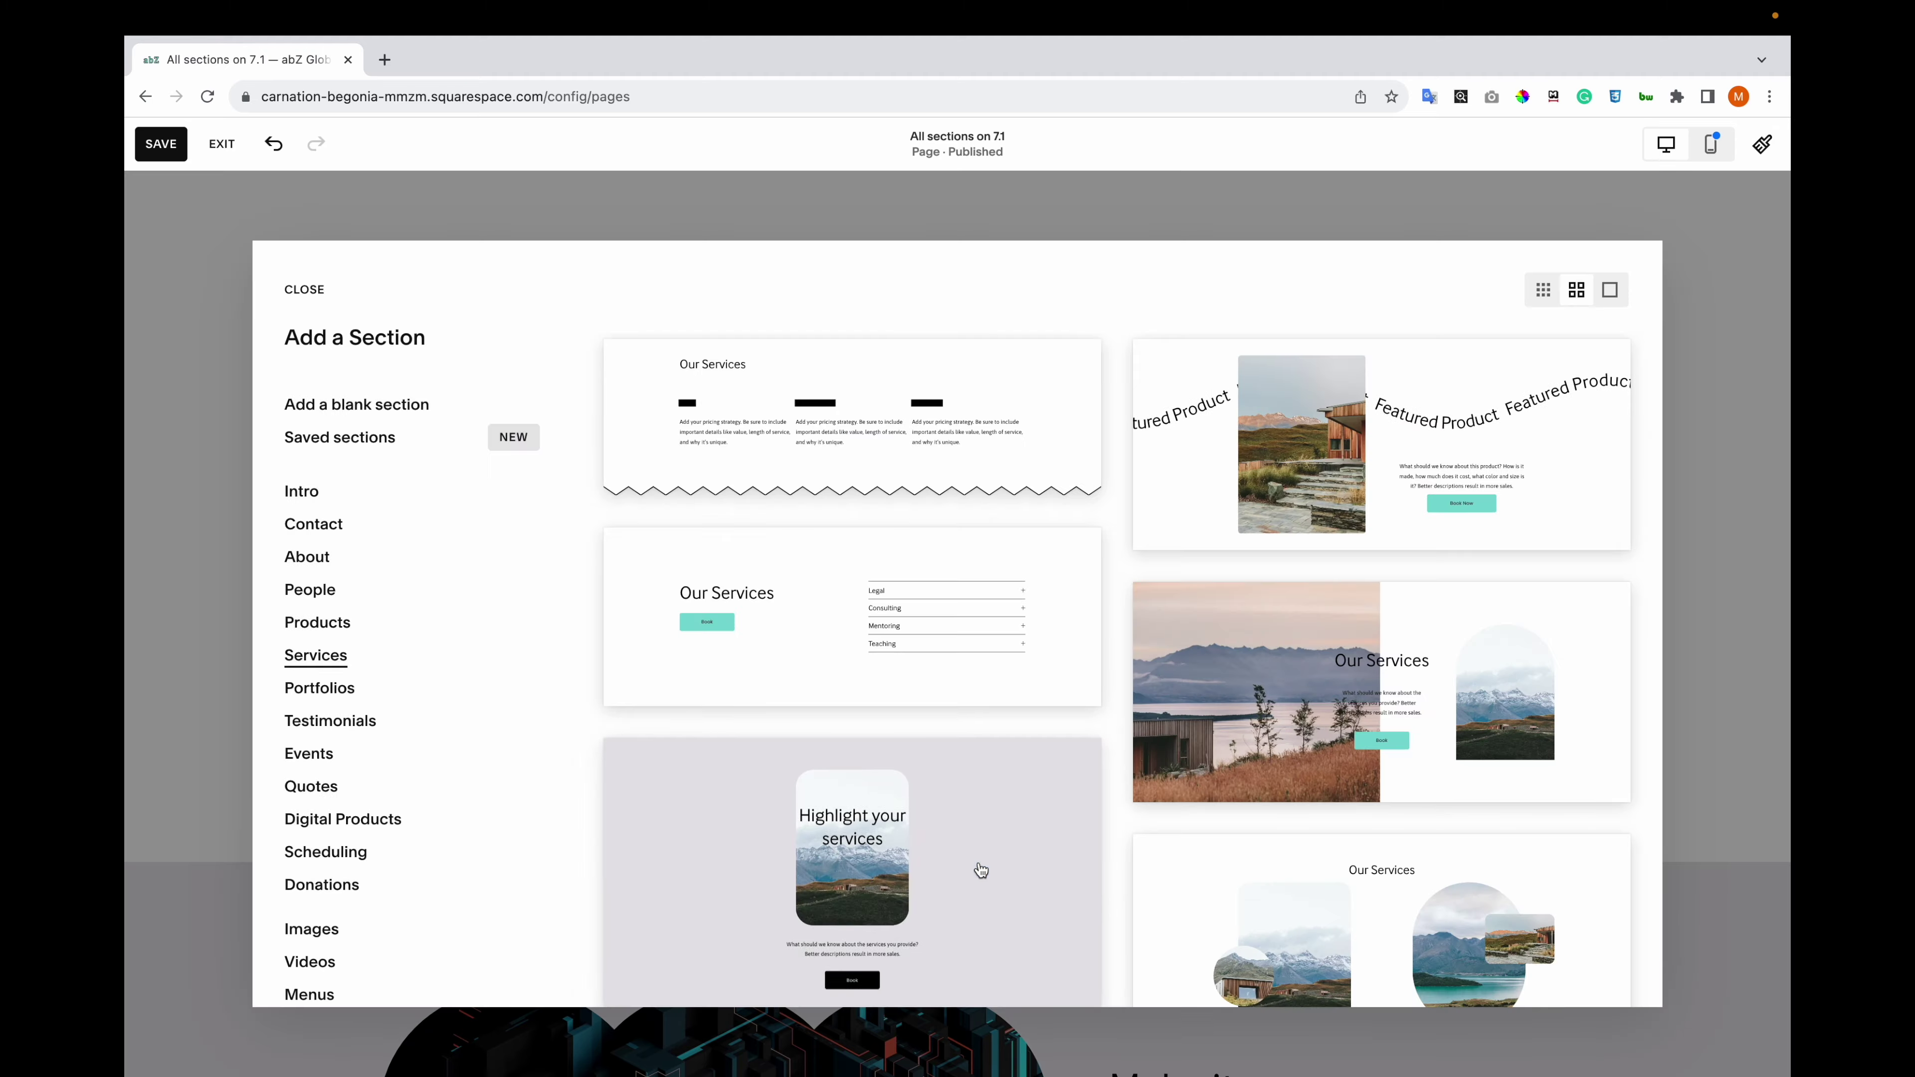
{"action": "left_click", "coordinate": [318, 688]}
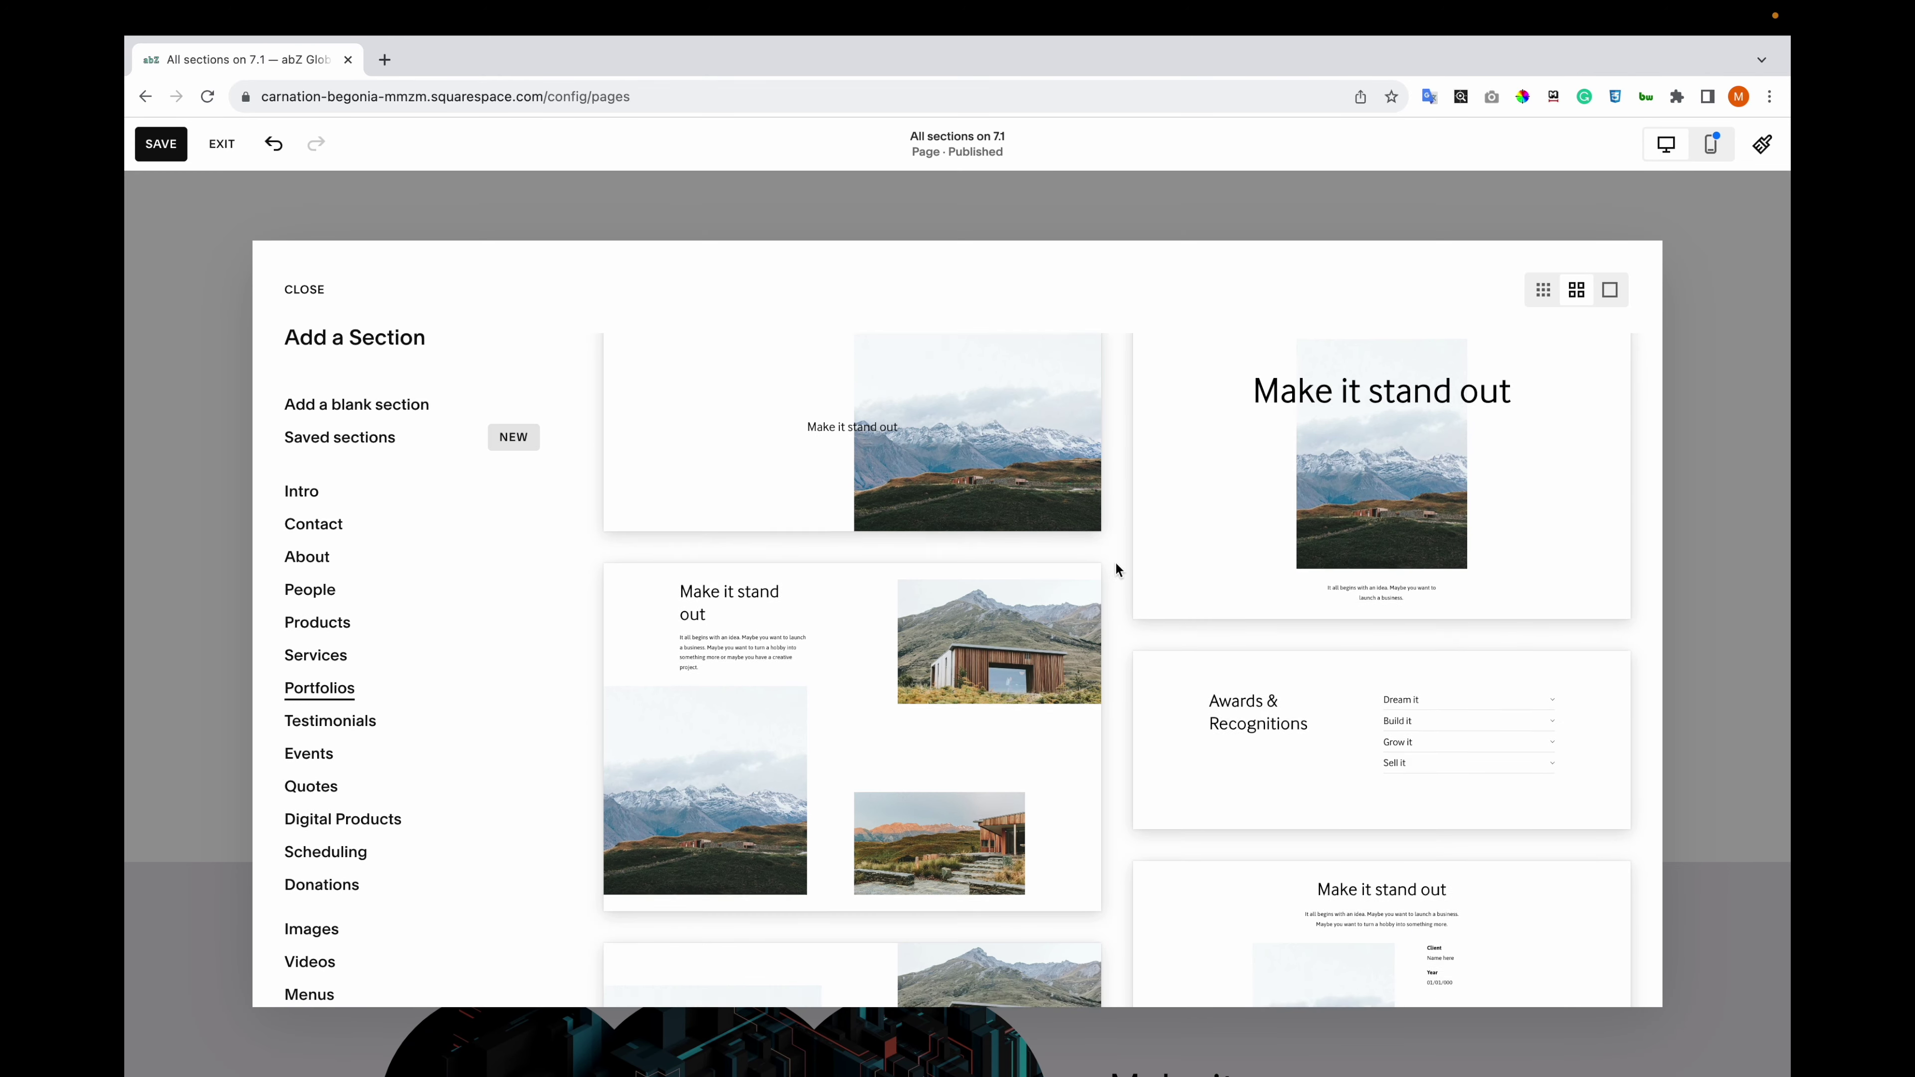
{"action": "scroll", "coordinate": [1114, 561], "scroll_direction": "down", "scroll_amount": 3}
{"action": "scroll", "coordinate": [1114, 561], "scroll_direction": "down", "scroll_amount": 10}
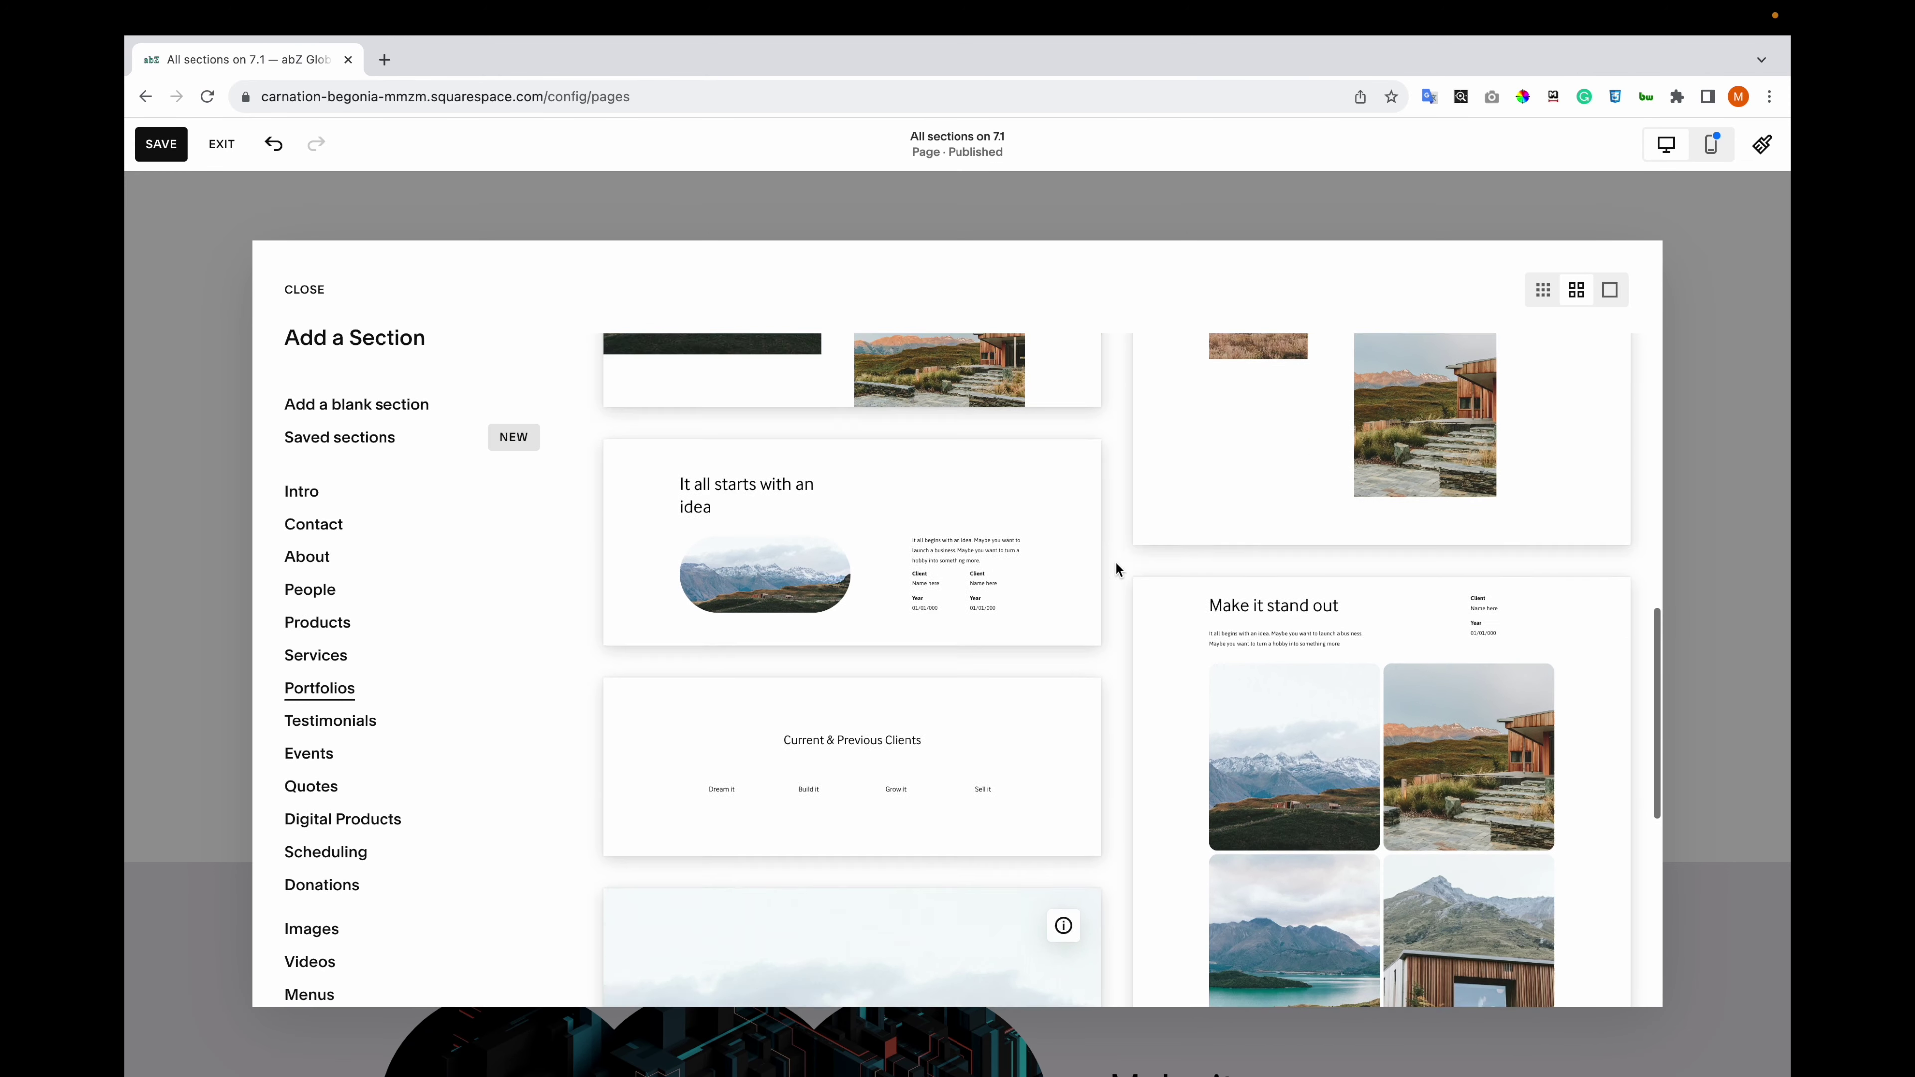
{"action": "scroll", "coordinate": [1114, 561], "scroll_direction": "down", "scroll_amount": 3}
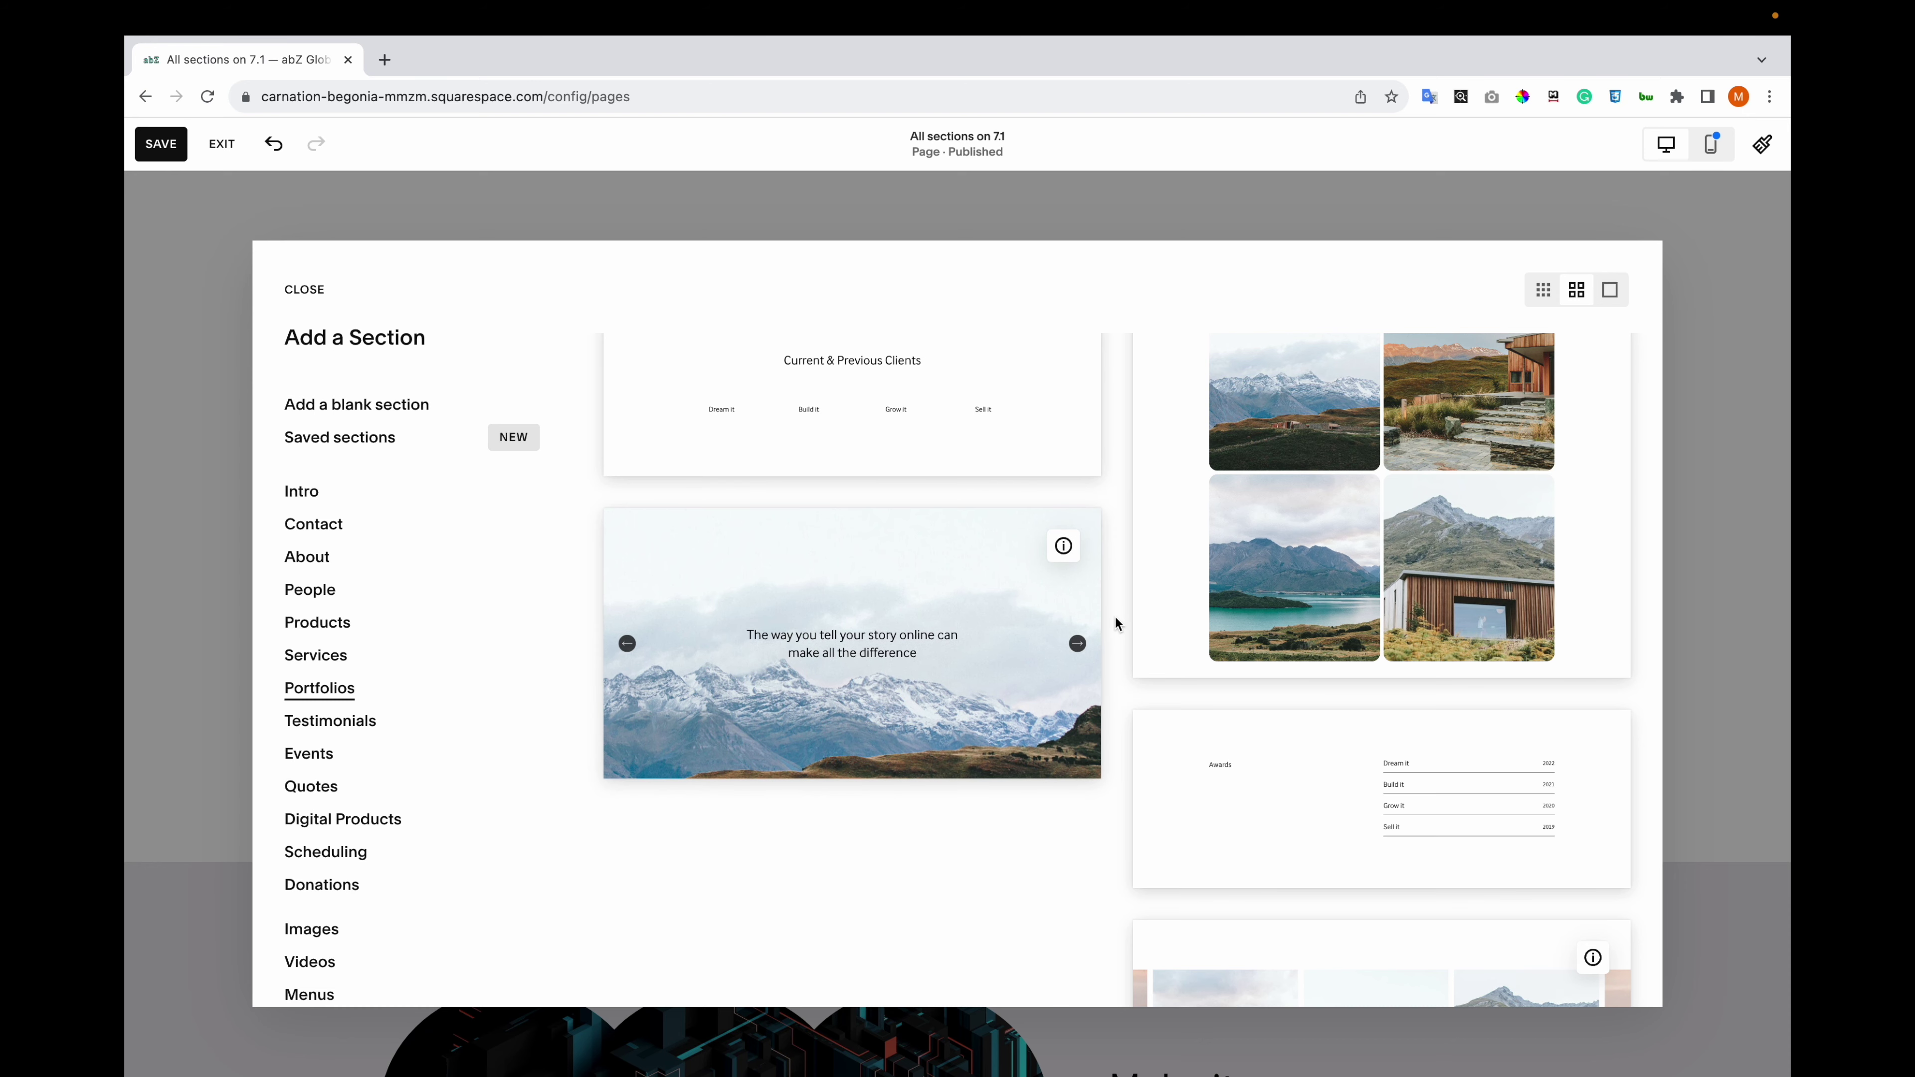
{"action": "scroll", "coordinate": [1114, 615], "scroll_direction": "down", "scroll_amount": 3}
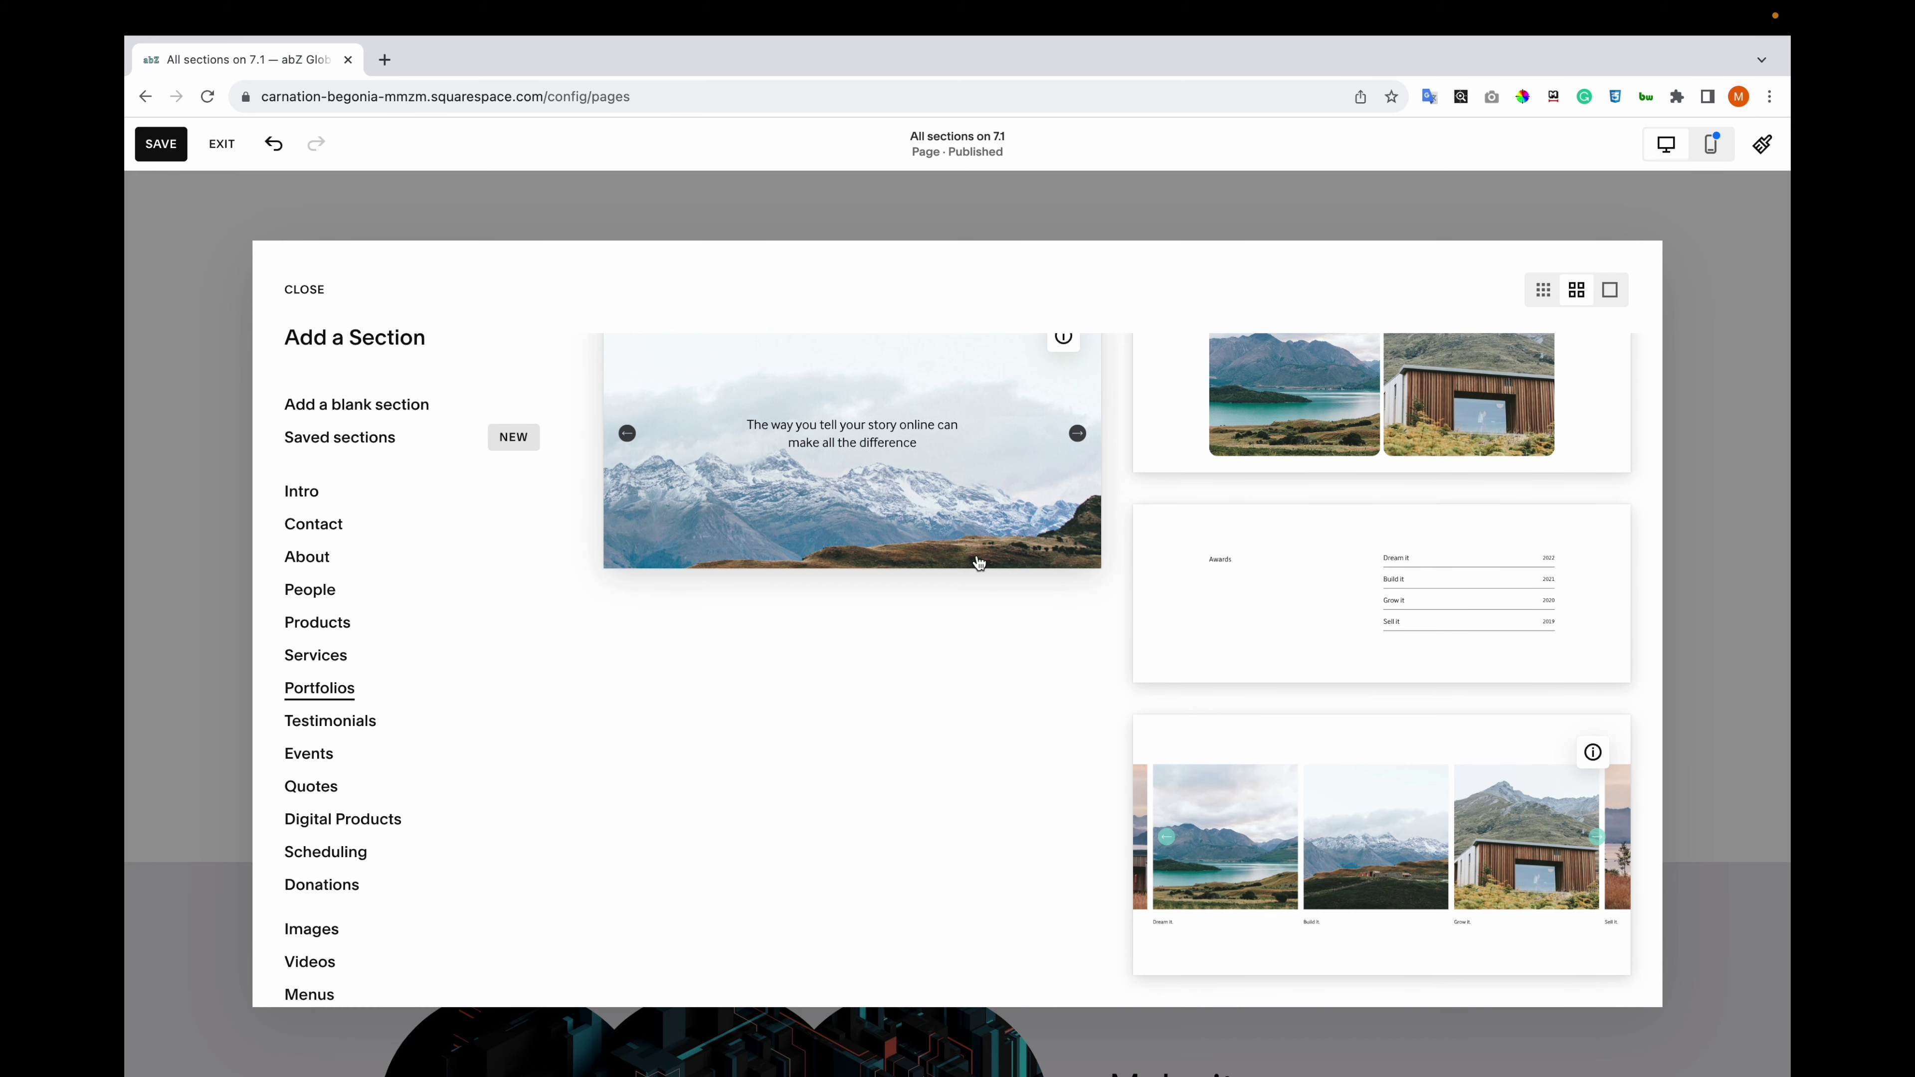
{"action": "left_click", "coordinate": [405, 726]}
{"action": "scroll", "coordinate": [1113, 469], "scroll_direction": "down", "scroll_amount": 10}
{"action": "scroll", "coordinate": [1113, 469], "scroll_direction": "down", "scroll_amount": 5}
- Look over the Events and Quotes section layouts
{"action": "left_click", "coordinate": [379, 753]}
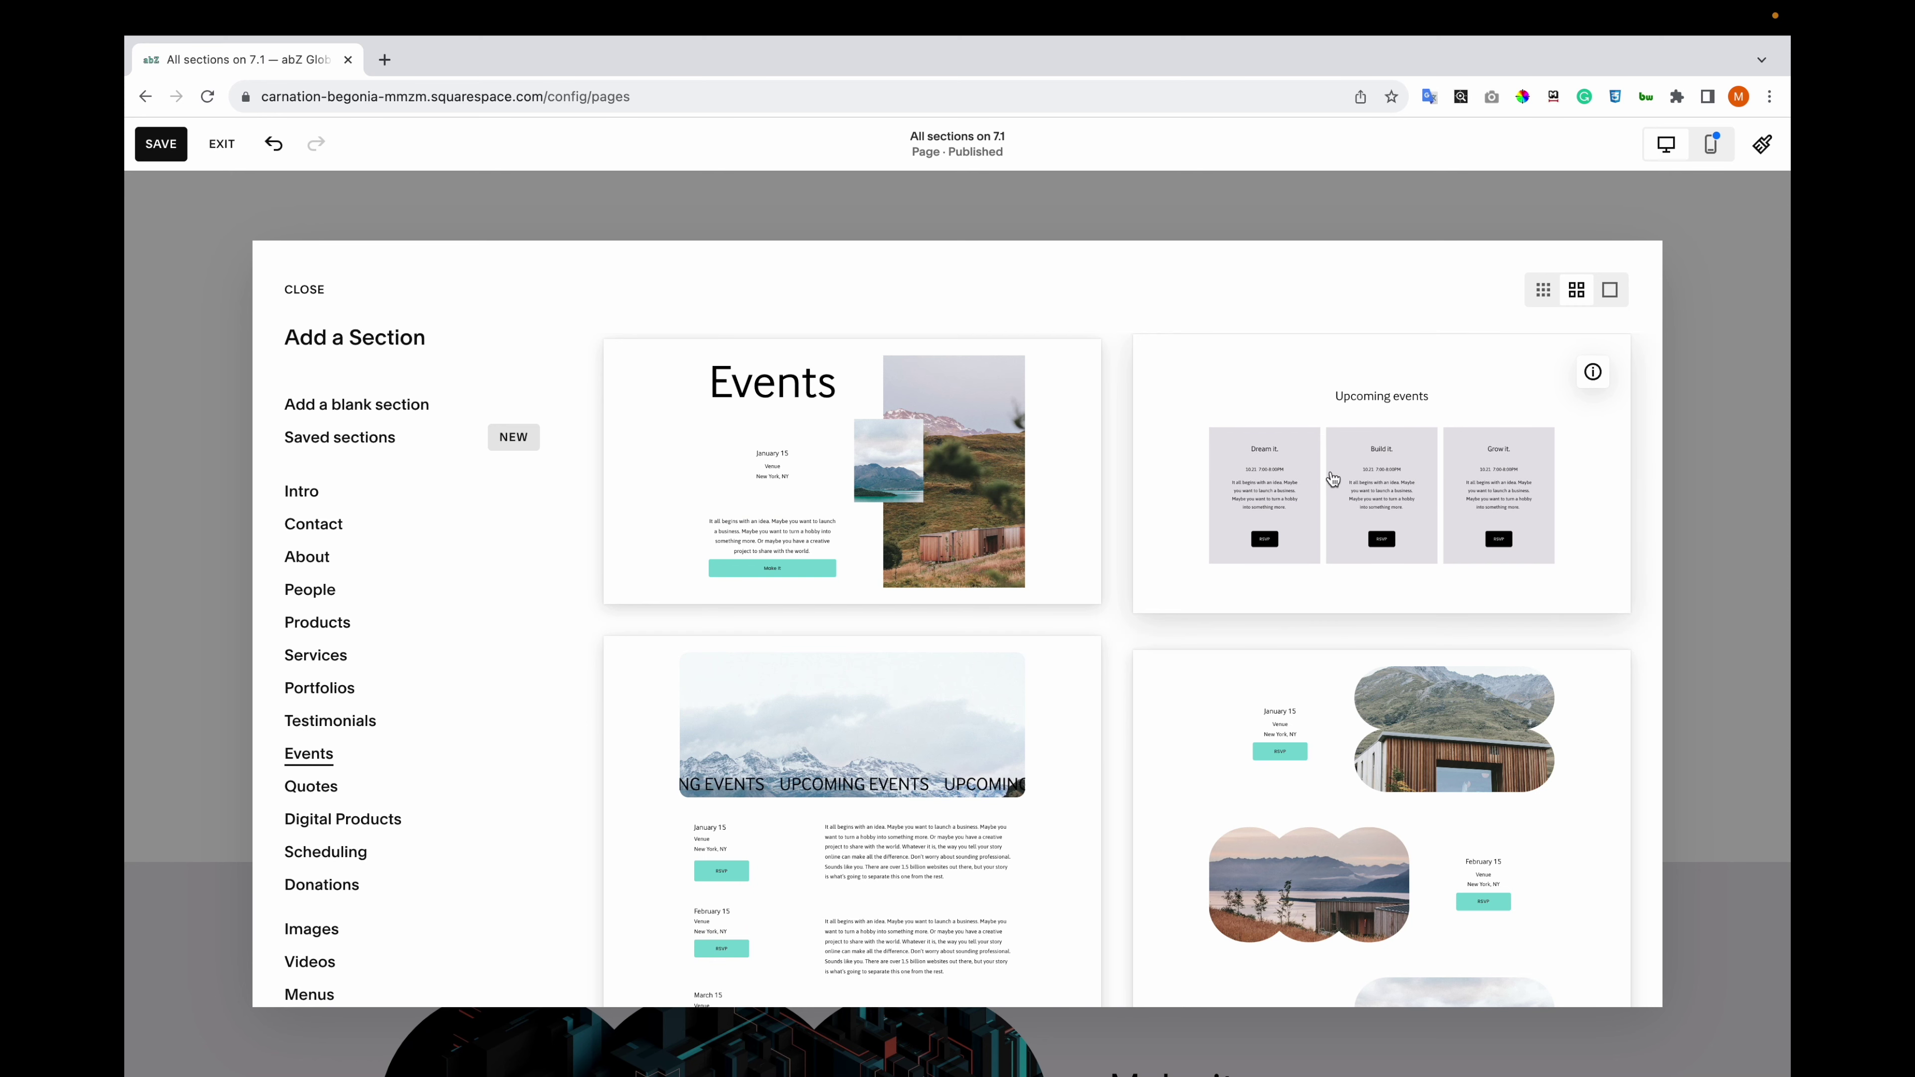
{"action": "scroll", "coordinate": [1119, 614], "scroll_direction": "down", "scroll_amount": 10}
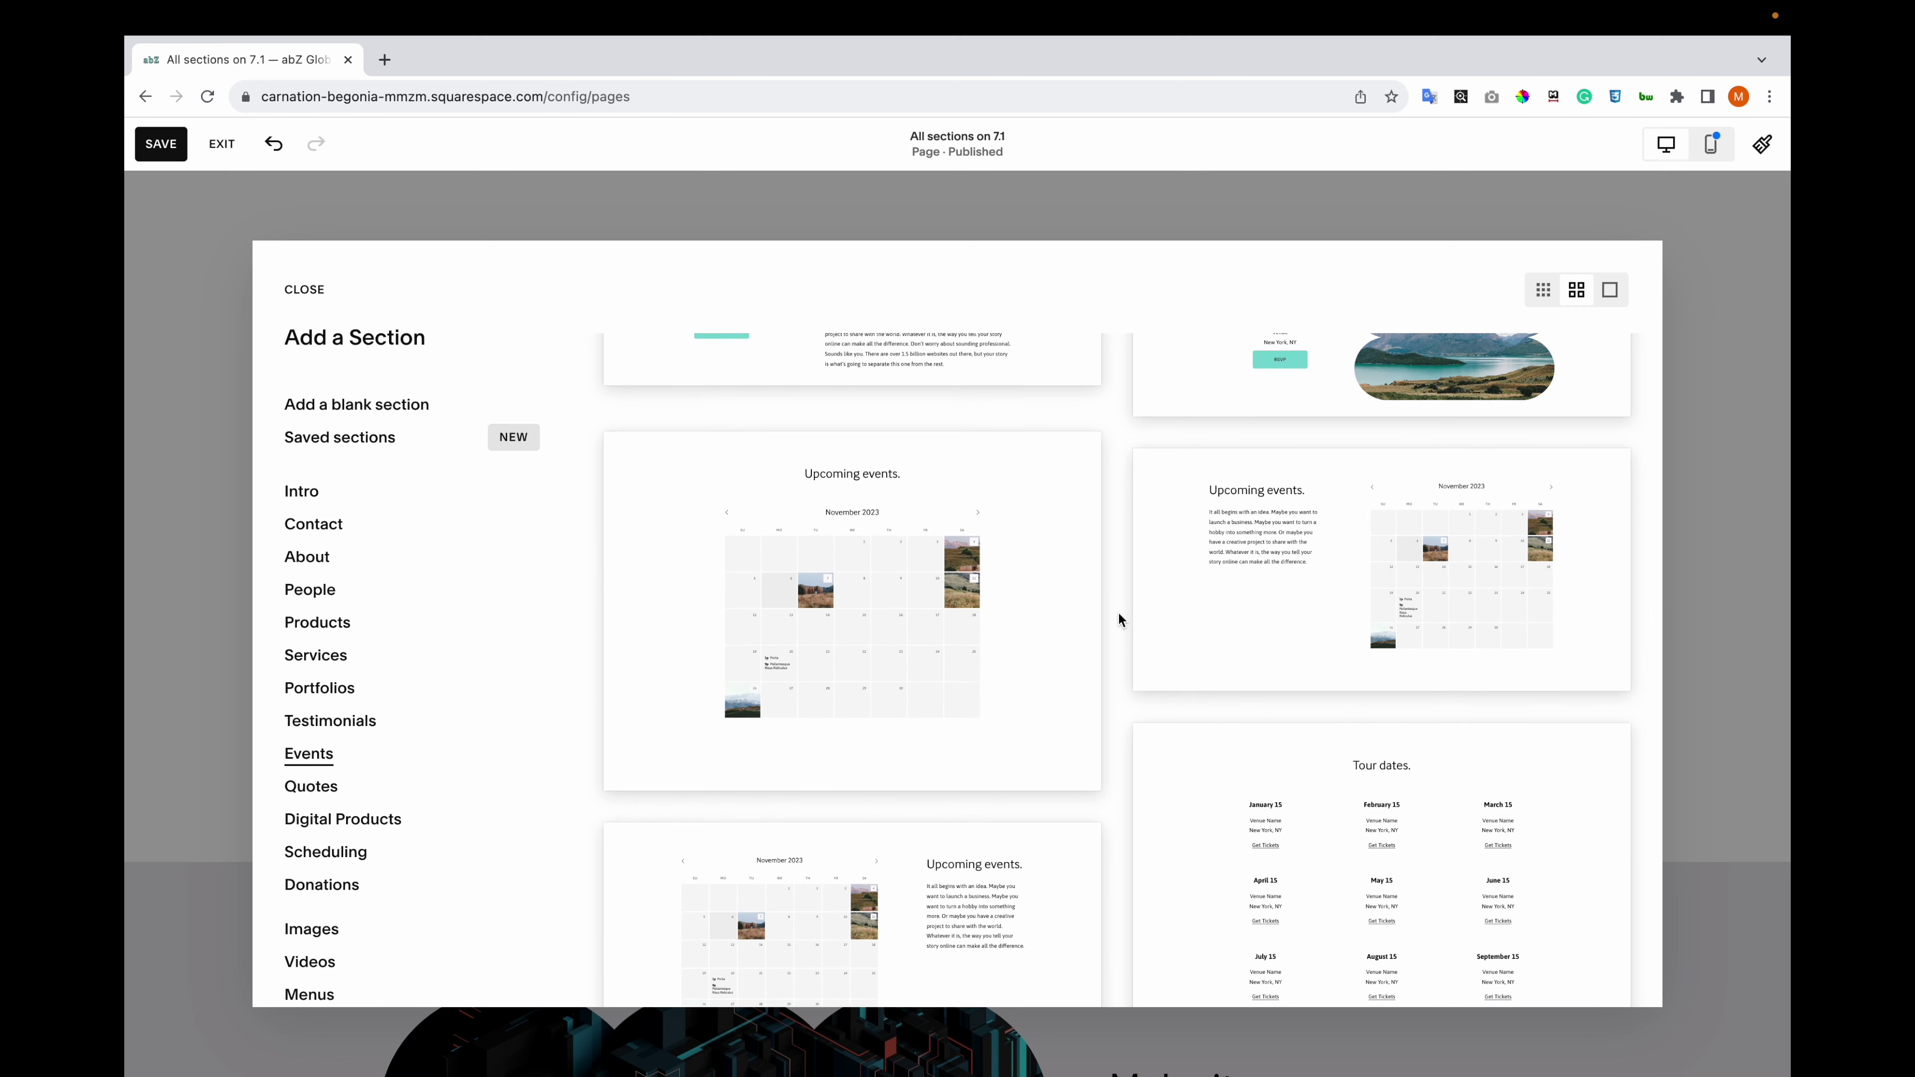
{"action": "scroll", "coordinate": [1119, 613], "scroll_direction": "down", "scroll_amount": 5}
{"action": "left_click", "coordinate": [399, 786]}
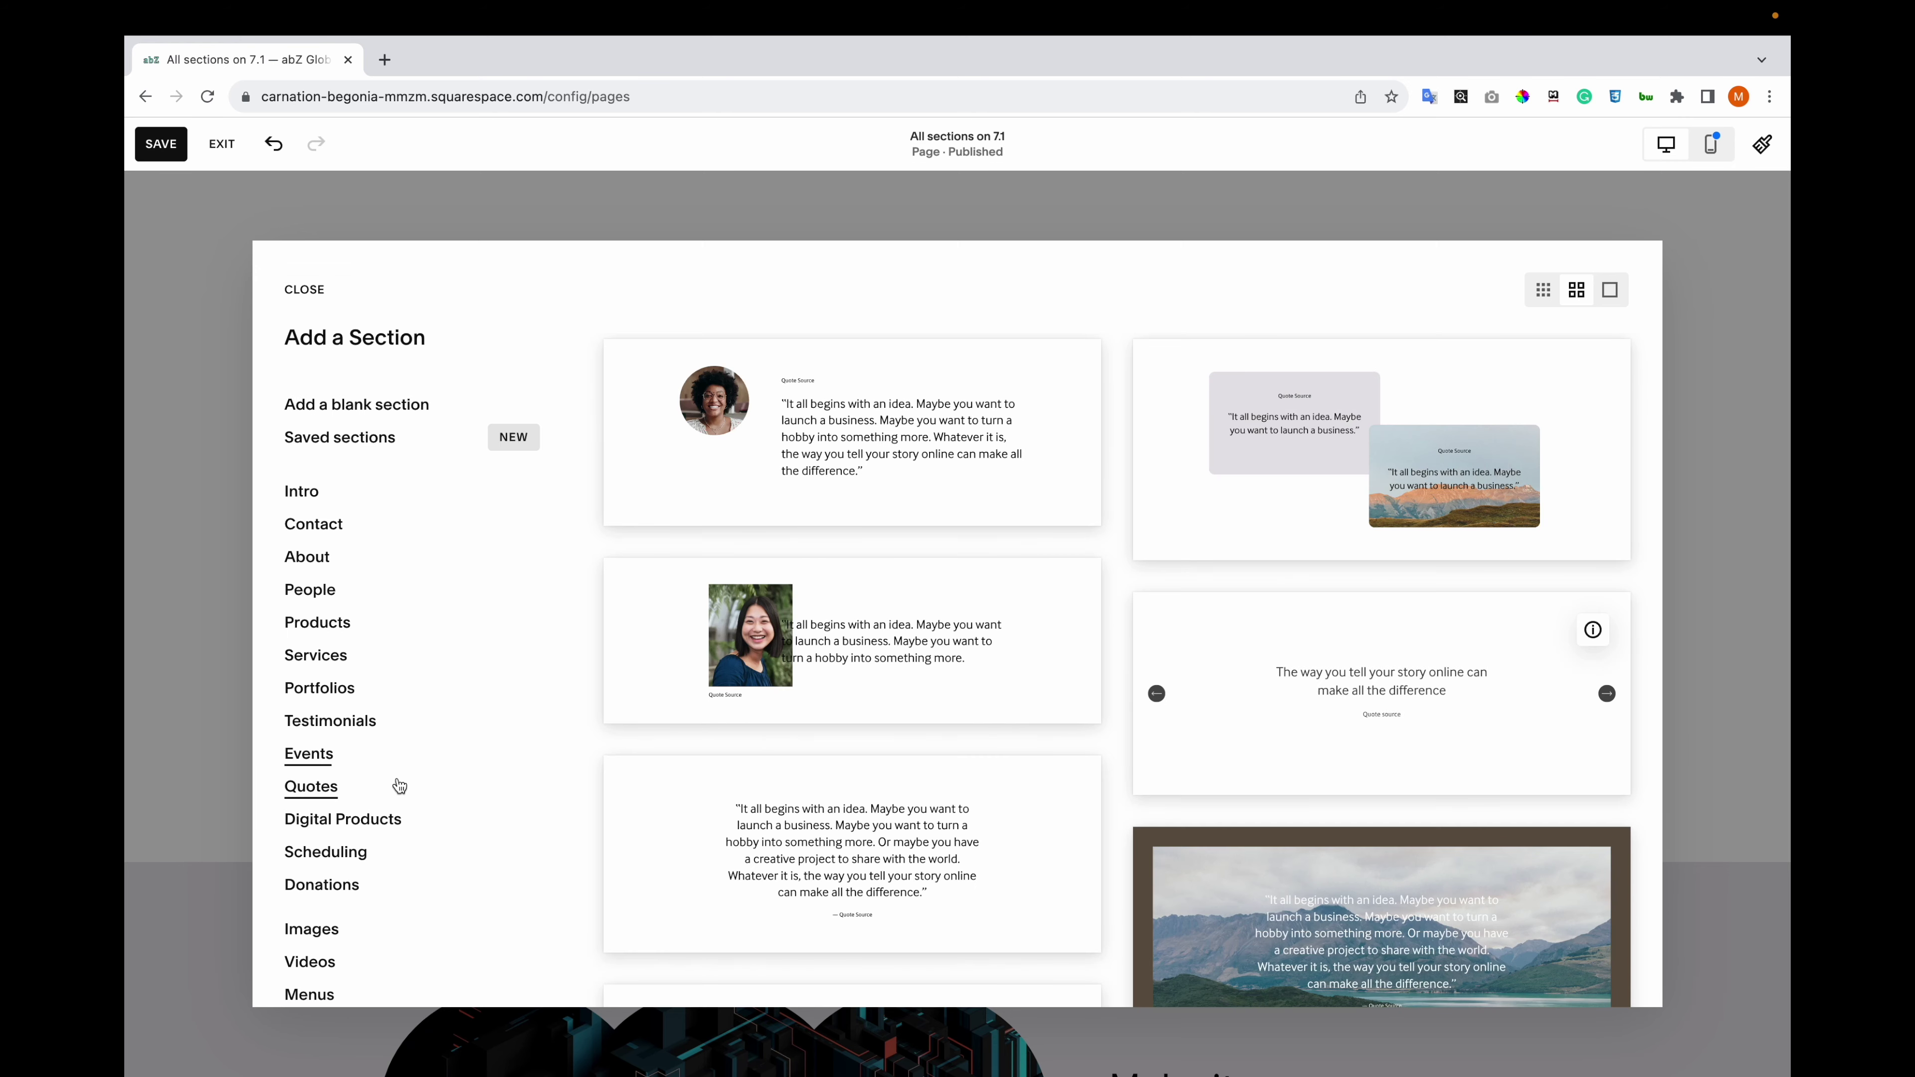
{"action": "scroll", "coordinate": [1125, 459], "scroll_direction": "down", "scroll_amount": 8}
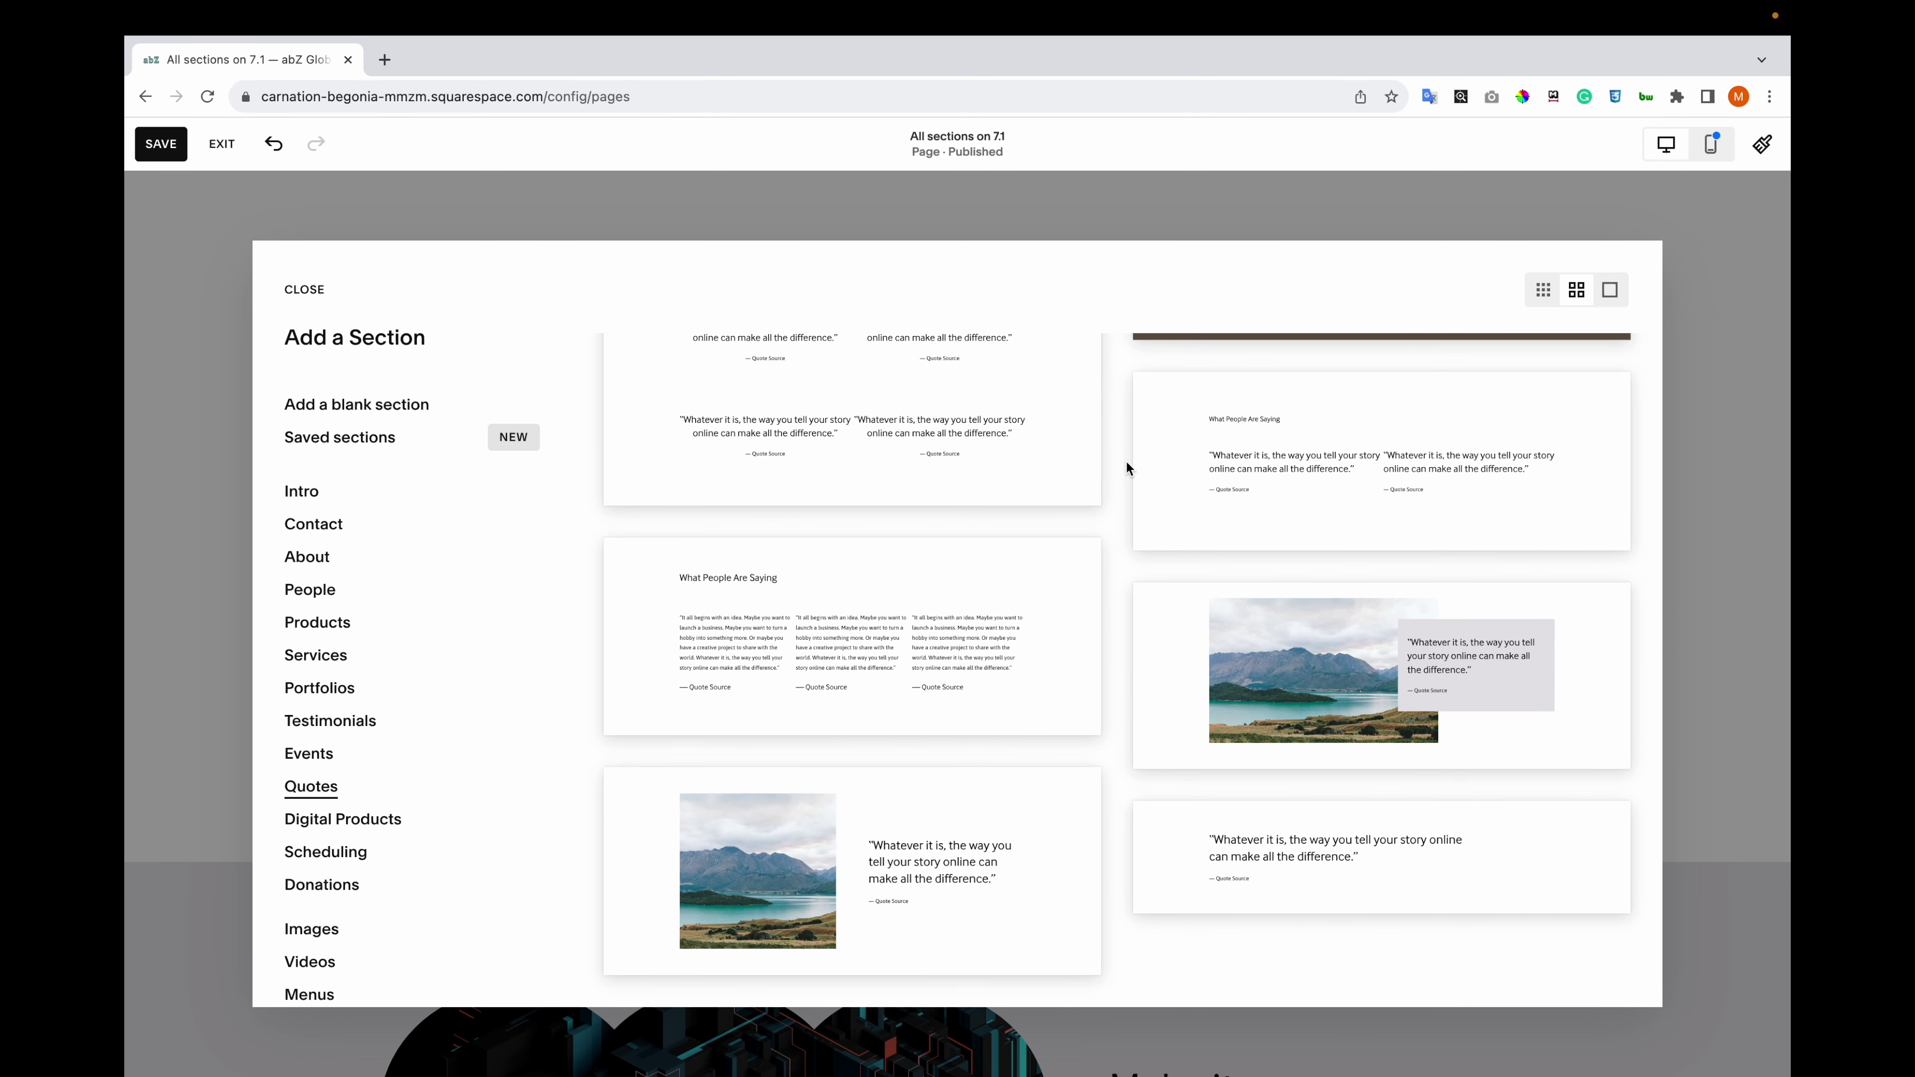
- Review the Digital Products layouts and add the "Choose your plan" section with three pricing tiers and a Popular badge
{"action": "left_click", "coordinate": [404, 829]}
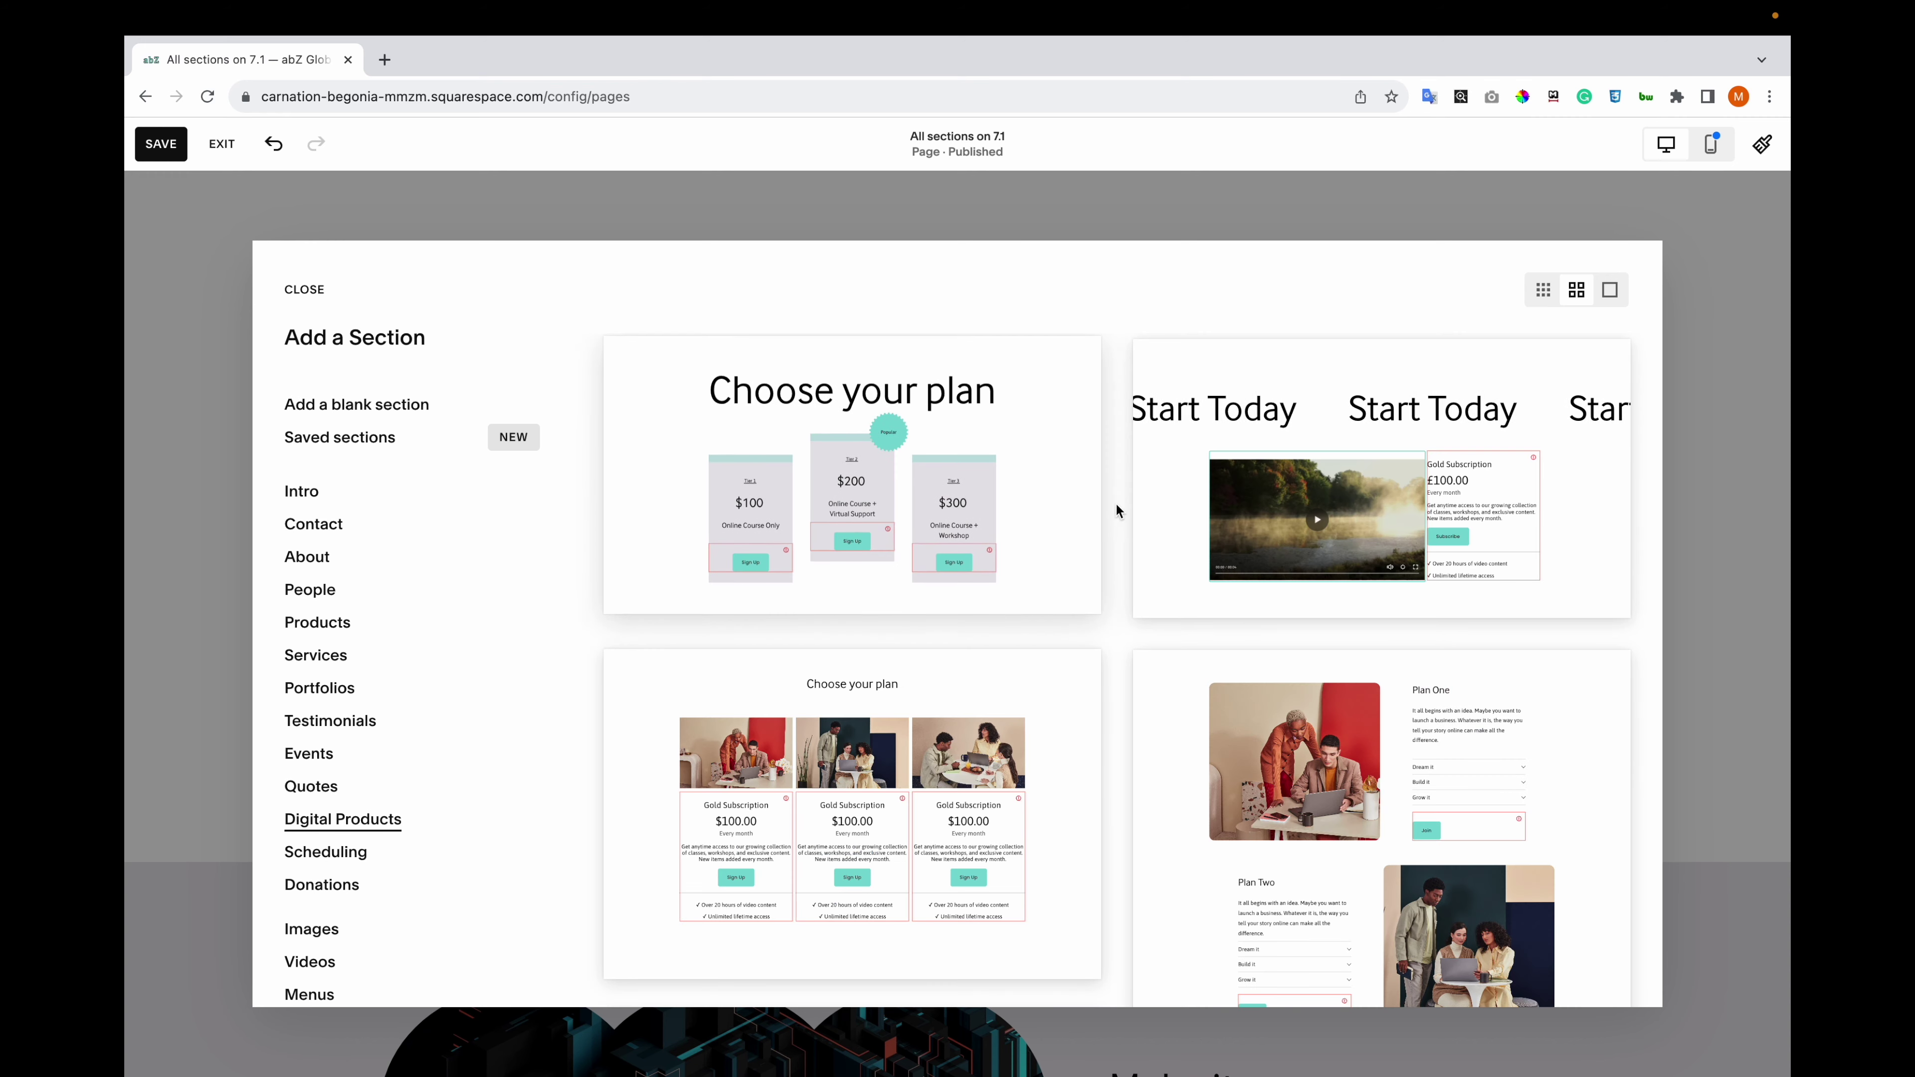
{"action": "scroll", "coordinate": [1119, 468], "scroll_direction": "down", "scroll_amount": 1}
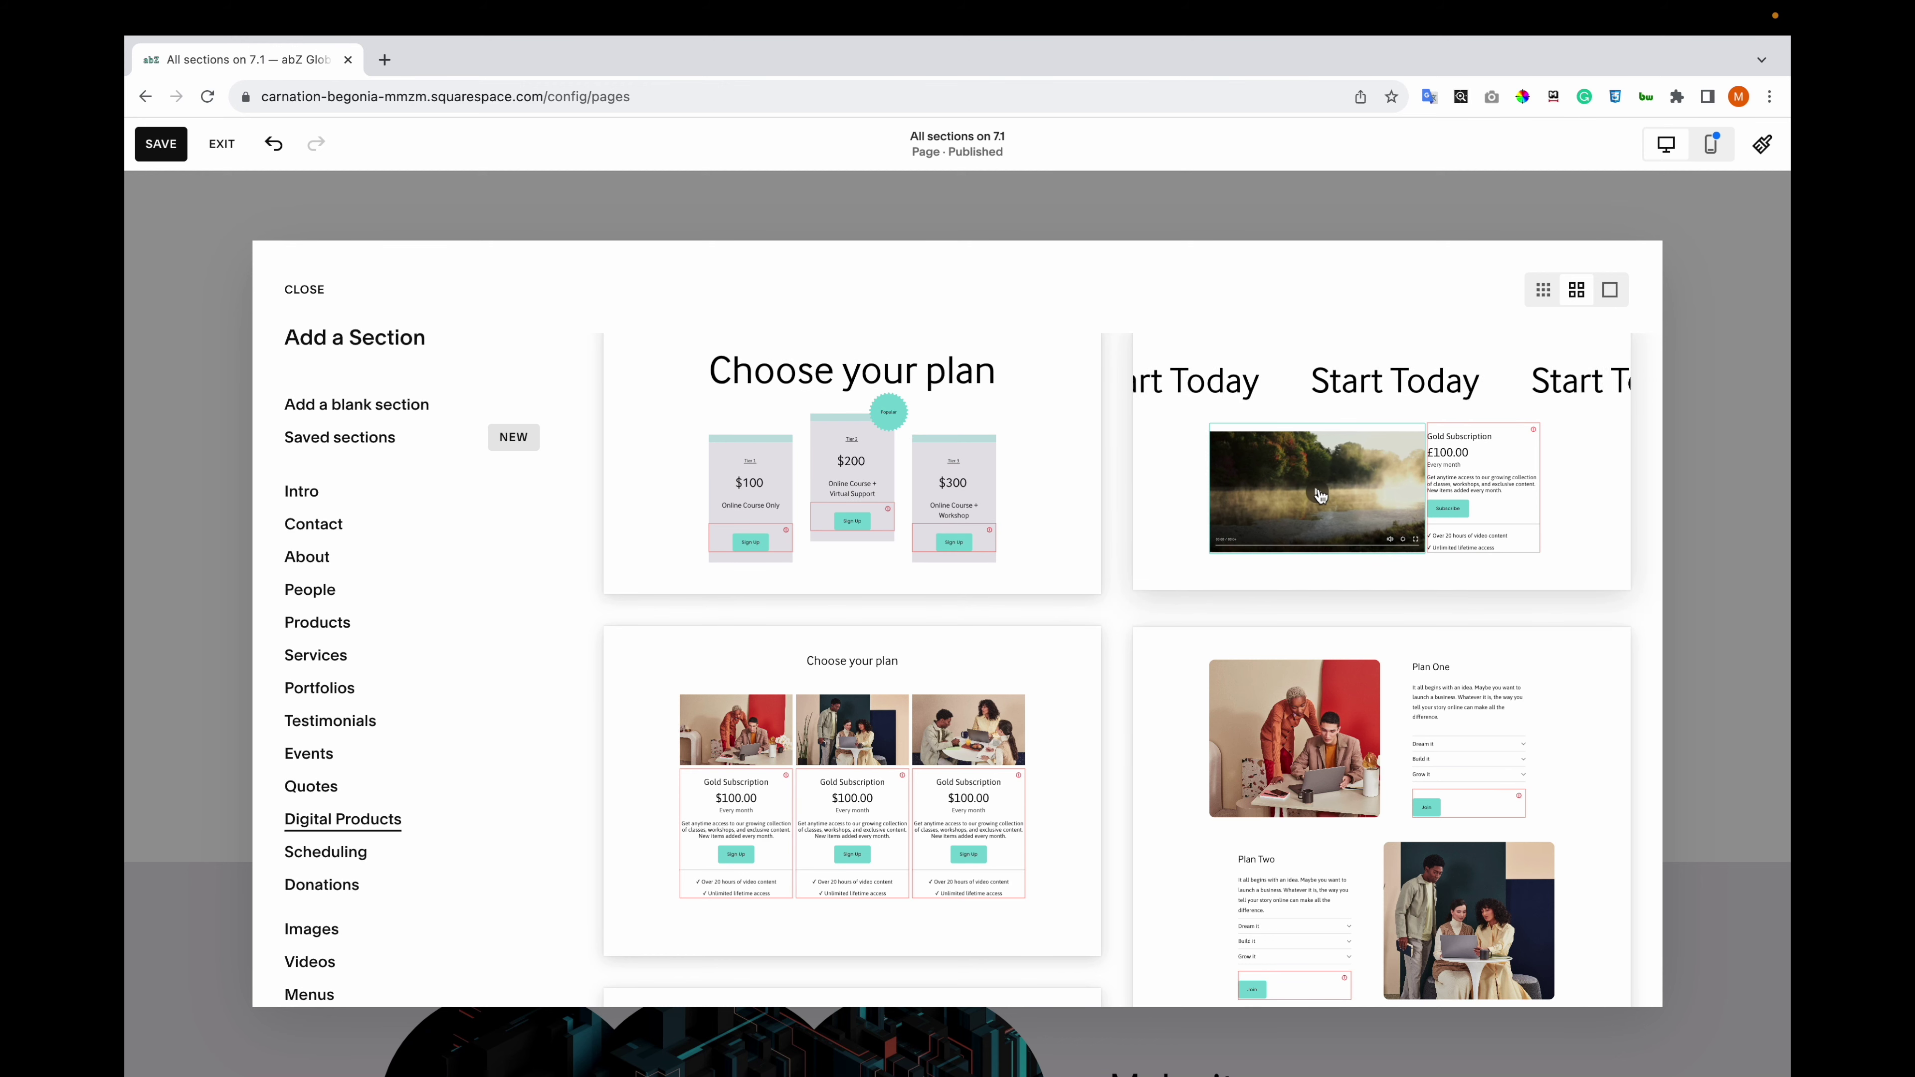
{"action": "scroll", "coordinate": [1110, 705], "scroll_direction": "down", "scroll_amount": 5}
{"action": "scroll", "coordinate": [1109, 708], "scroll_direction": "down", "scroll_amount": 5}
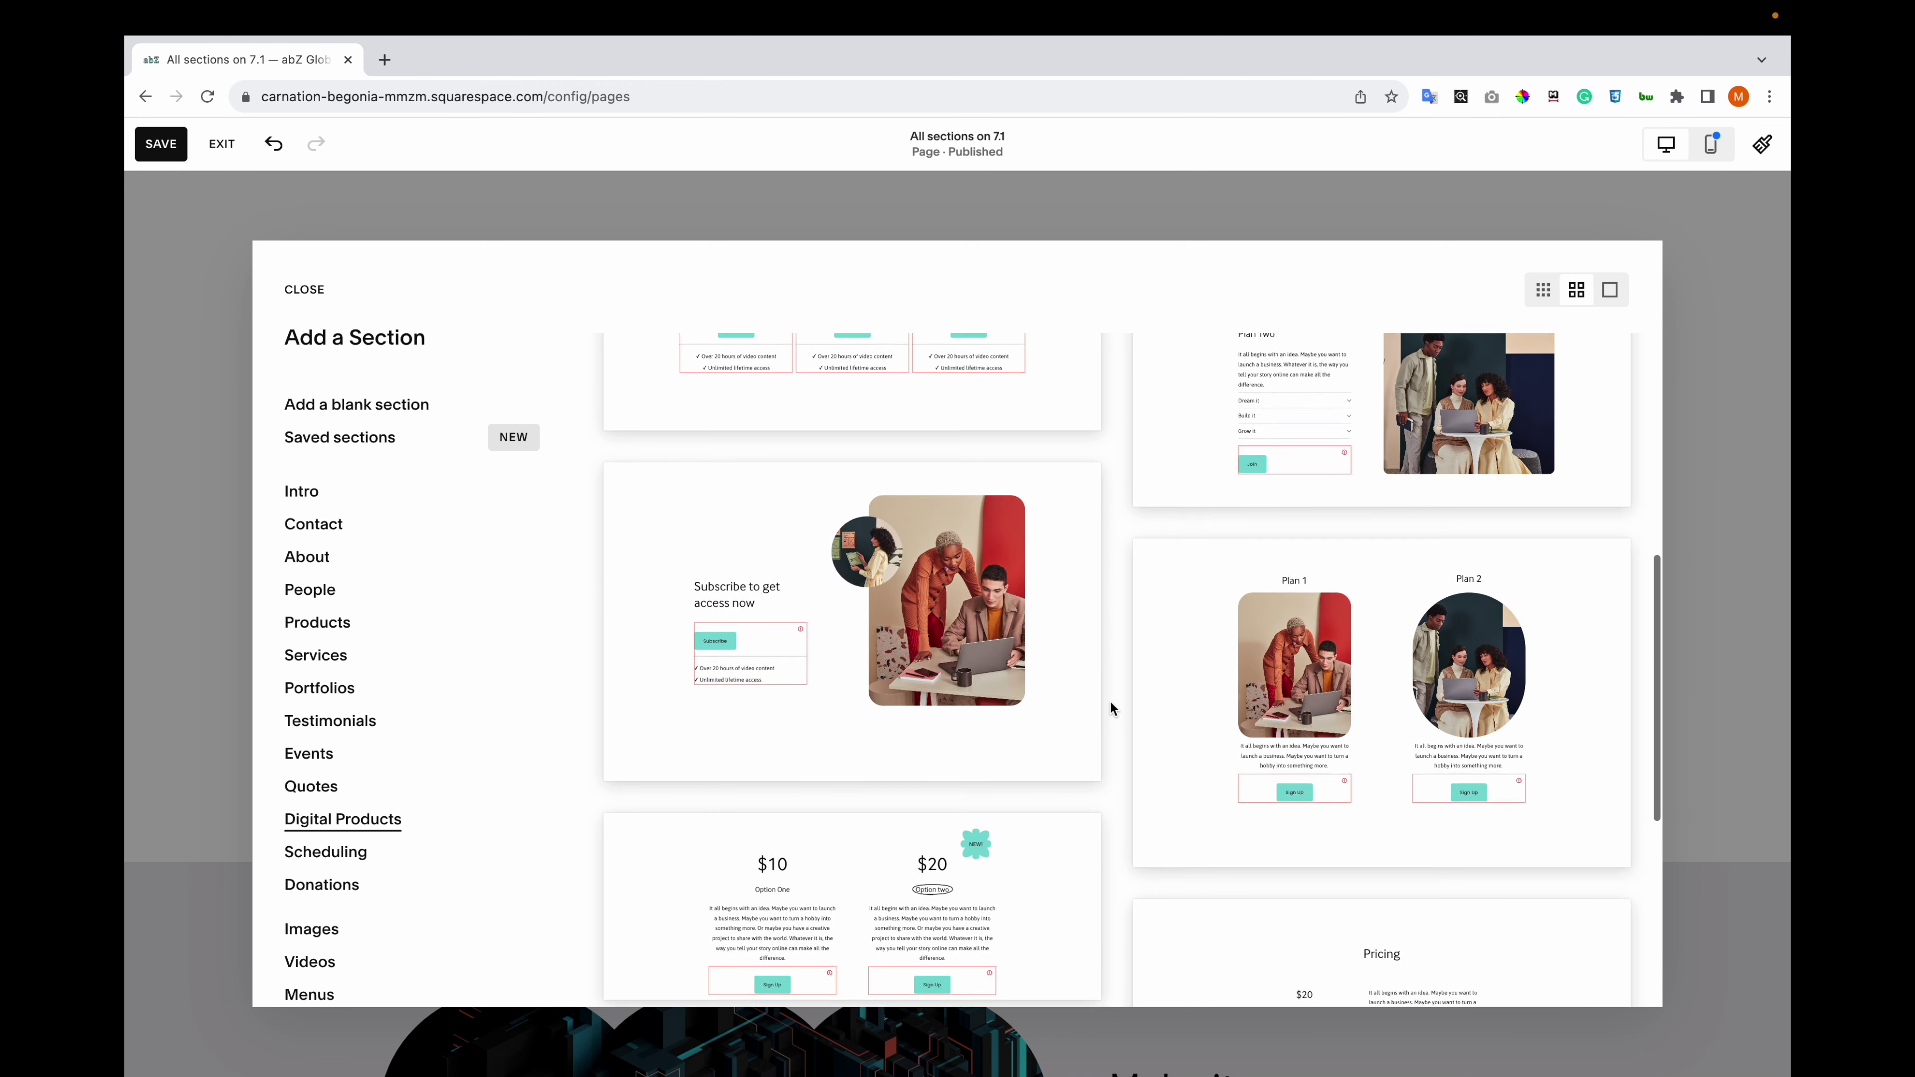
{"action": "scroll", "coordinate": [1110, 704], "scroll_direction": "down", "scroll_amount": 2}
{"action": "scroll", "coordinate": [1109, 703], "scroll_direction": "up", "scroll_amount": 12}
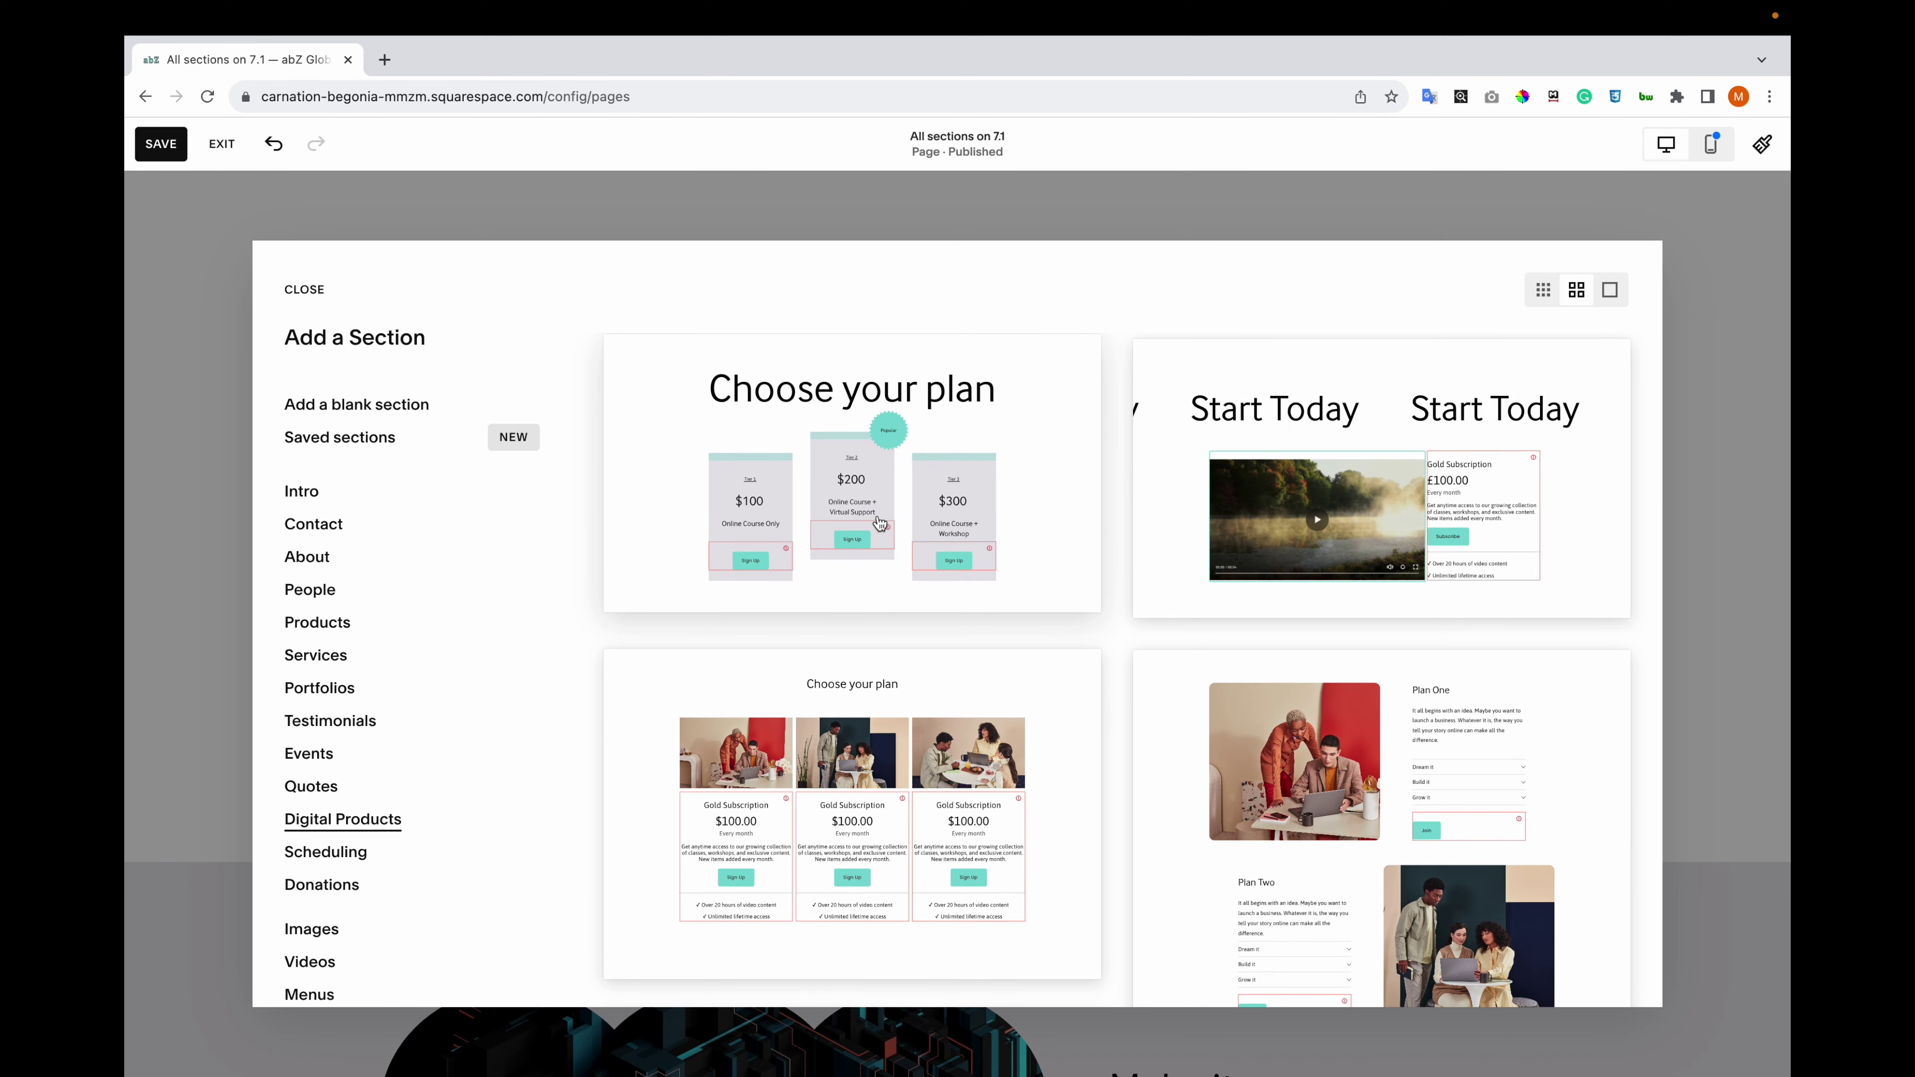
{"action": "left_click", "coordinate": [885, 464]}
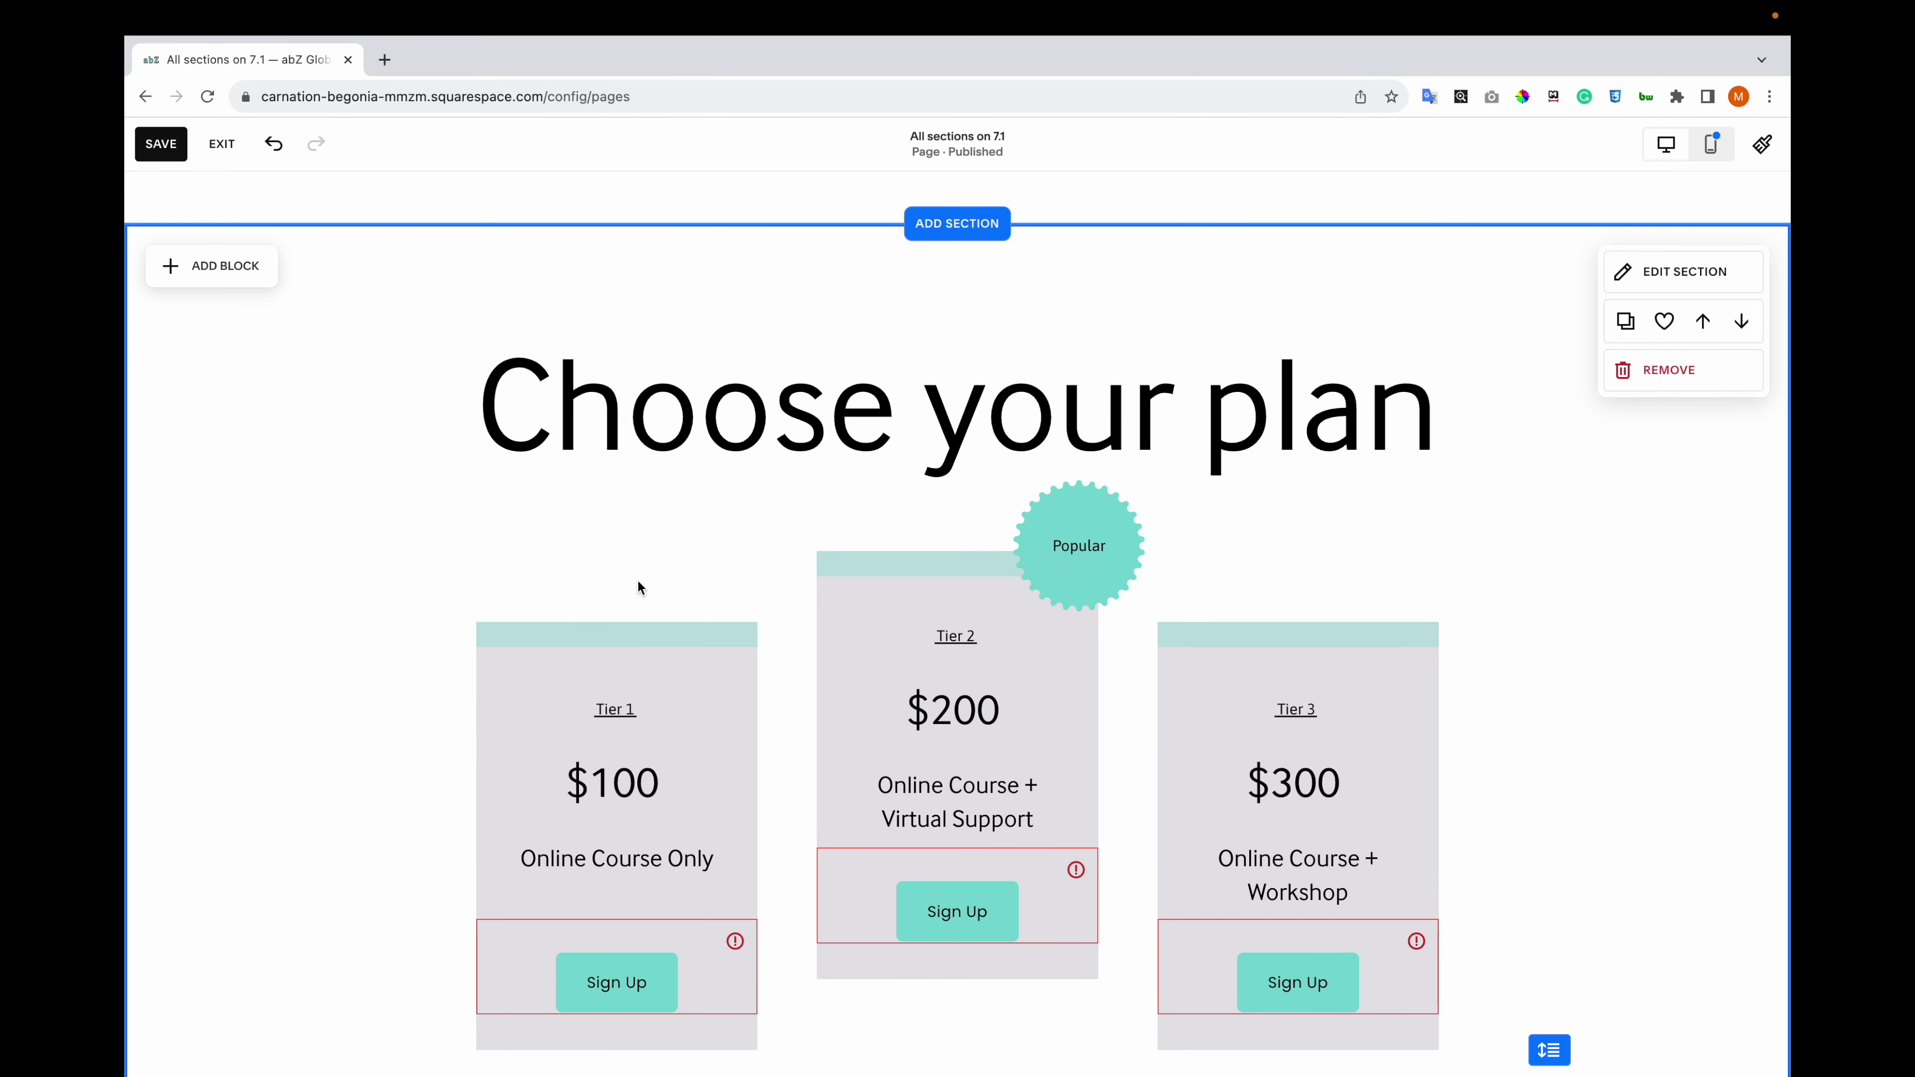
- Examine the shape choices in the design settings of the Popular badge on the "Choose your plan" section
{"action": "left_click", "coordinate": [1077, 491]}
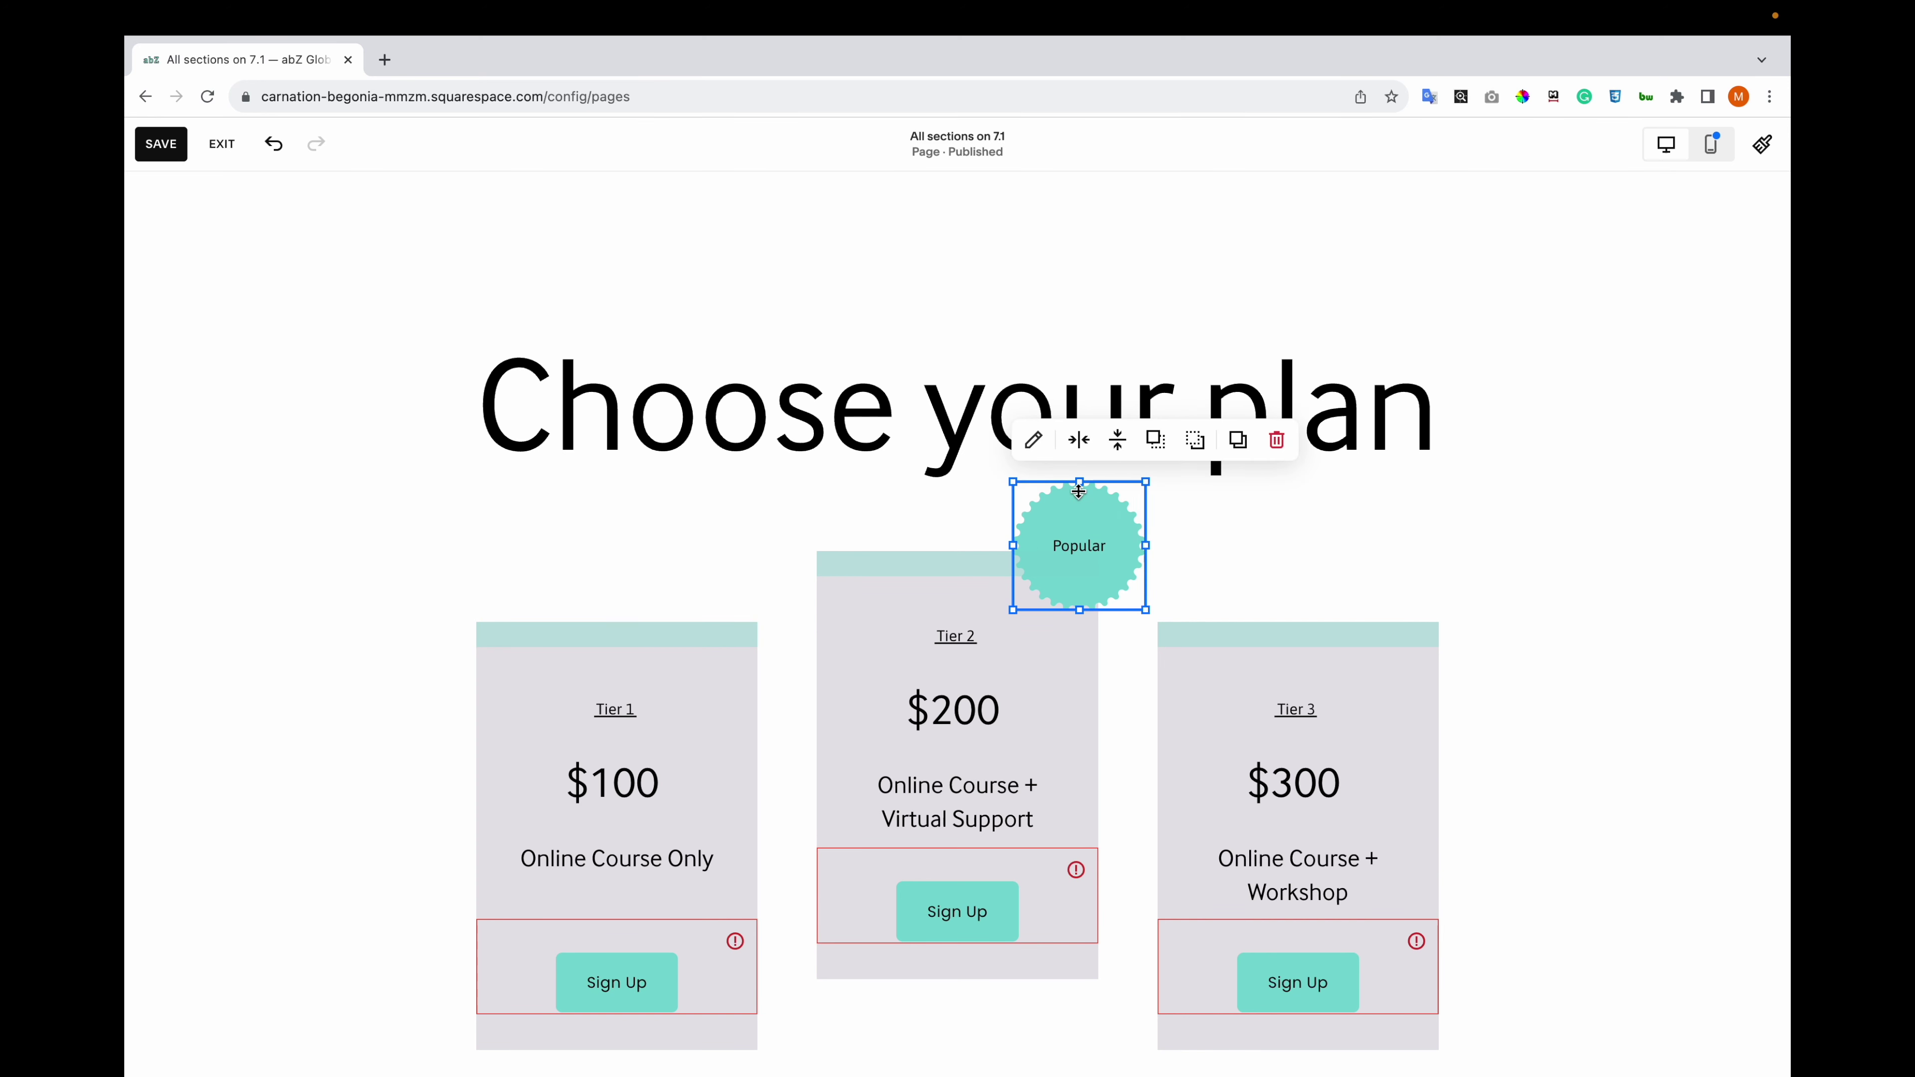
{"action": "double_click", "coordinate": [1118, 497]}
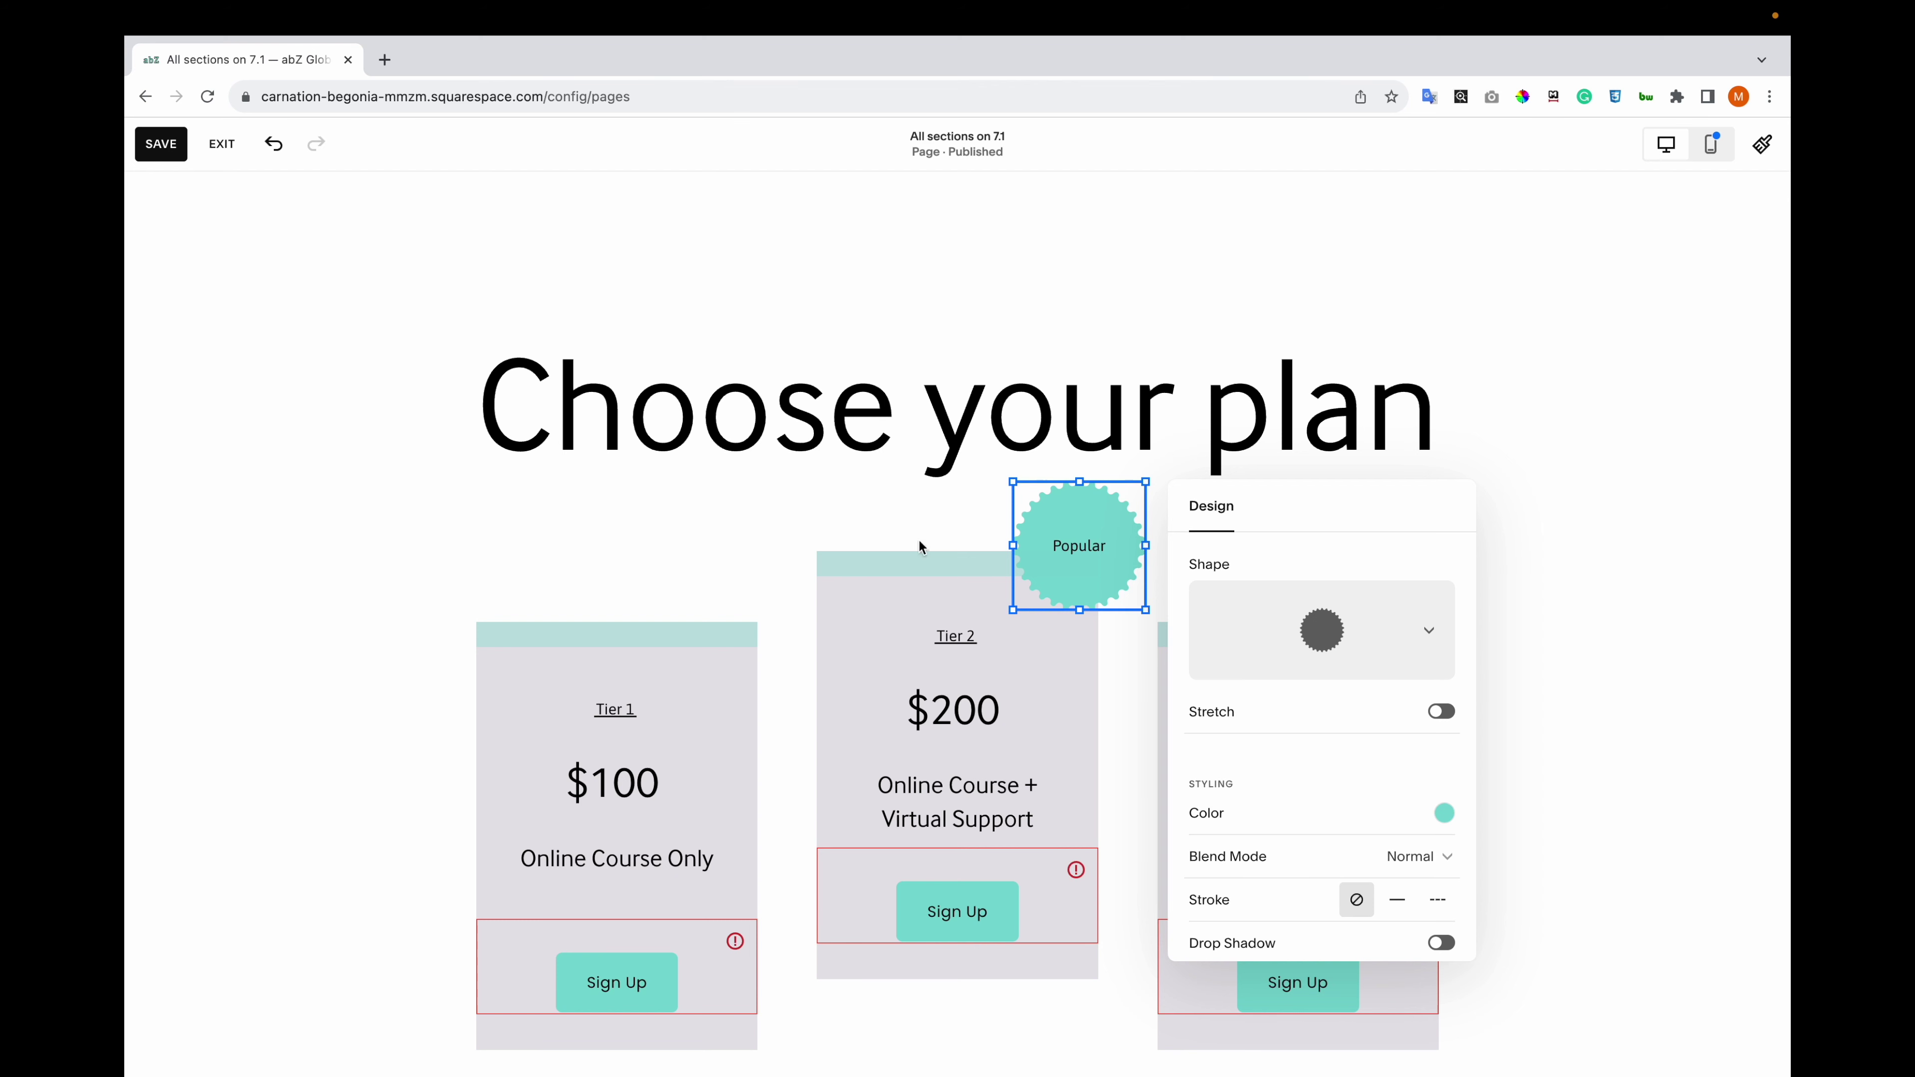
{"action": "left_click", "coordinate": [1421, 636]}
{"action": "scroll", "coordinate": [1357, 758], "scroll_direction": "down", "scroll_amount": 5}
{"action": "scroll", "coordinate": [1298, 753], "scroll_direction": "up", "scroll_amount": 5}
{"action": "left_click", "coordinate": [1240, 867]}
- Try the stretch and stroke options on the Popular badge and look at its blend modes
{"action": "left_click", "coordinate": [1438, 716]}
{"action": "left_click", "coordinate": [1438, 717]}
{"action": "scroll", "coordinate": [1350, 799], "scroll_direction": "down", "scroll_amount": 2}
{"action": "left_click", "coordinate": [1426, 795]}
{"action": "left_click", "coordinate": [1424, 797]}
{"action": "left_click", "coordinate": [1398, 834]}
{"action": "left_click", "coordinate": [1356, 835]}
- Turn on the drop shadow for the Popular badge, review the remaining styling options and close its design settings
{"action": "left_click", "coordinate": [1451, 879]}
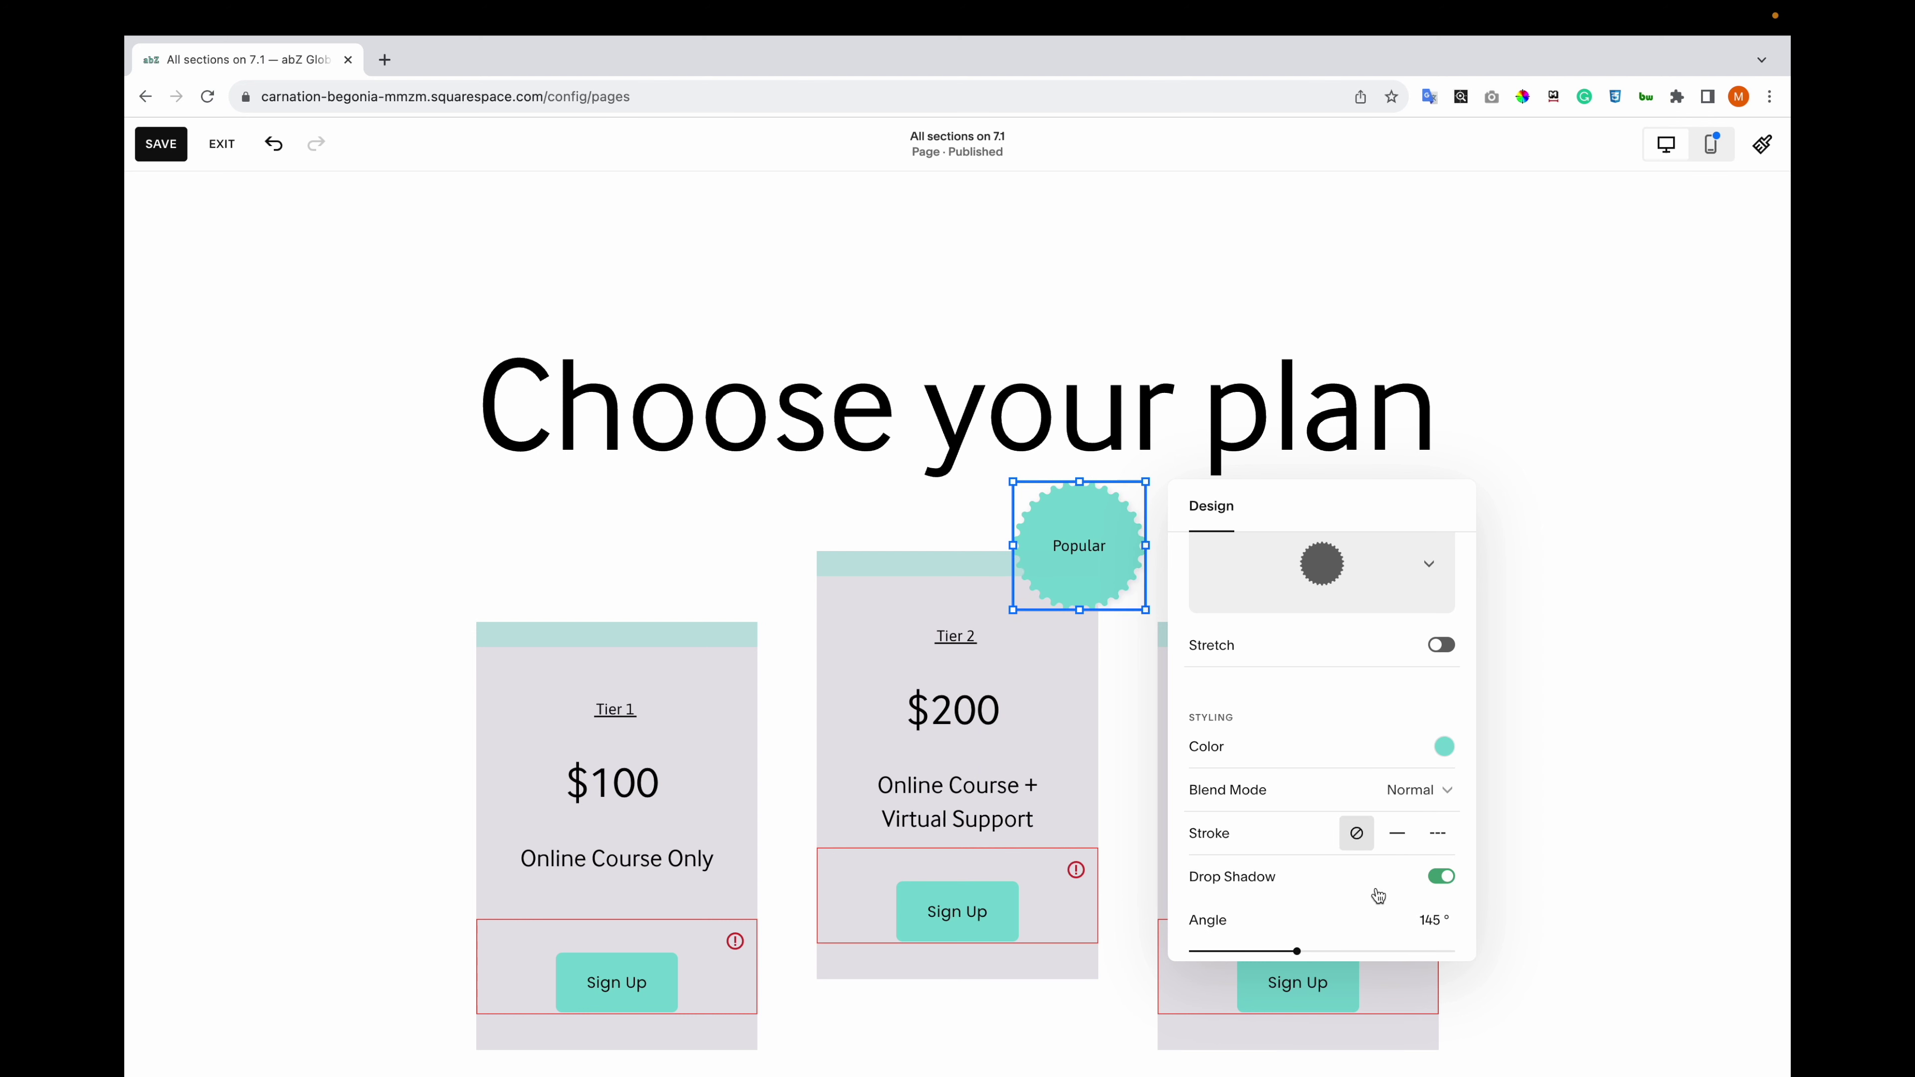
{"action": "scroll", "coordinate": [1379, 895], "scroll_direction": "down", "scroll_amount": 5}
{"action": "left_click", "coordinate": [1440, 921]}
{"action": "left_click", "coordinate": [1008, 679]}
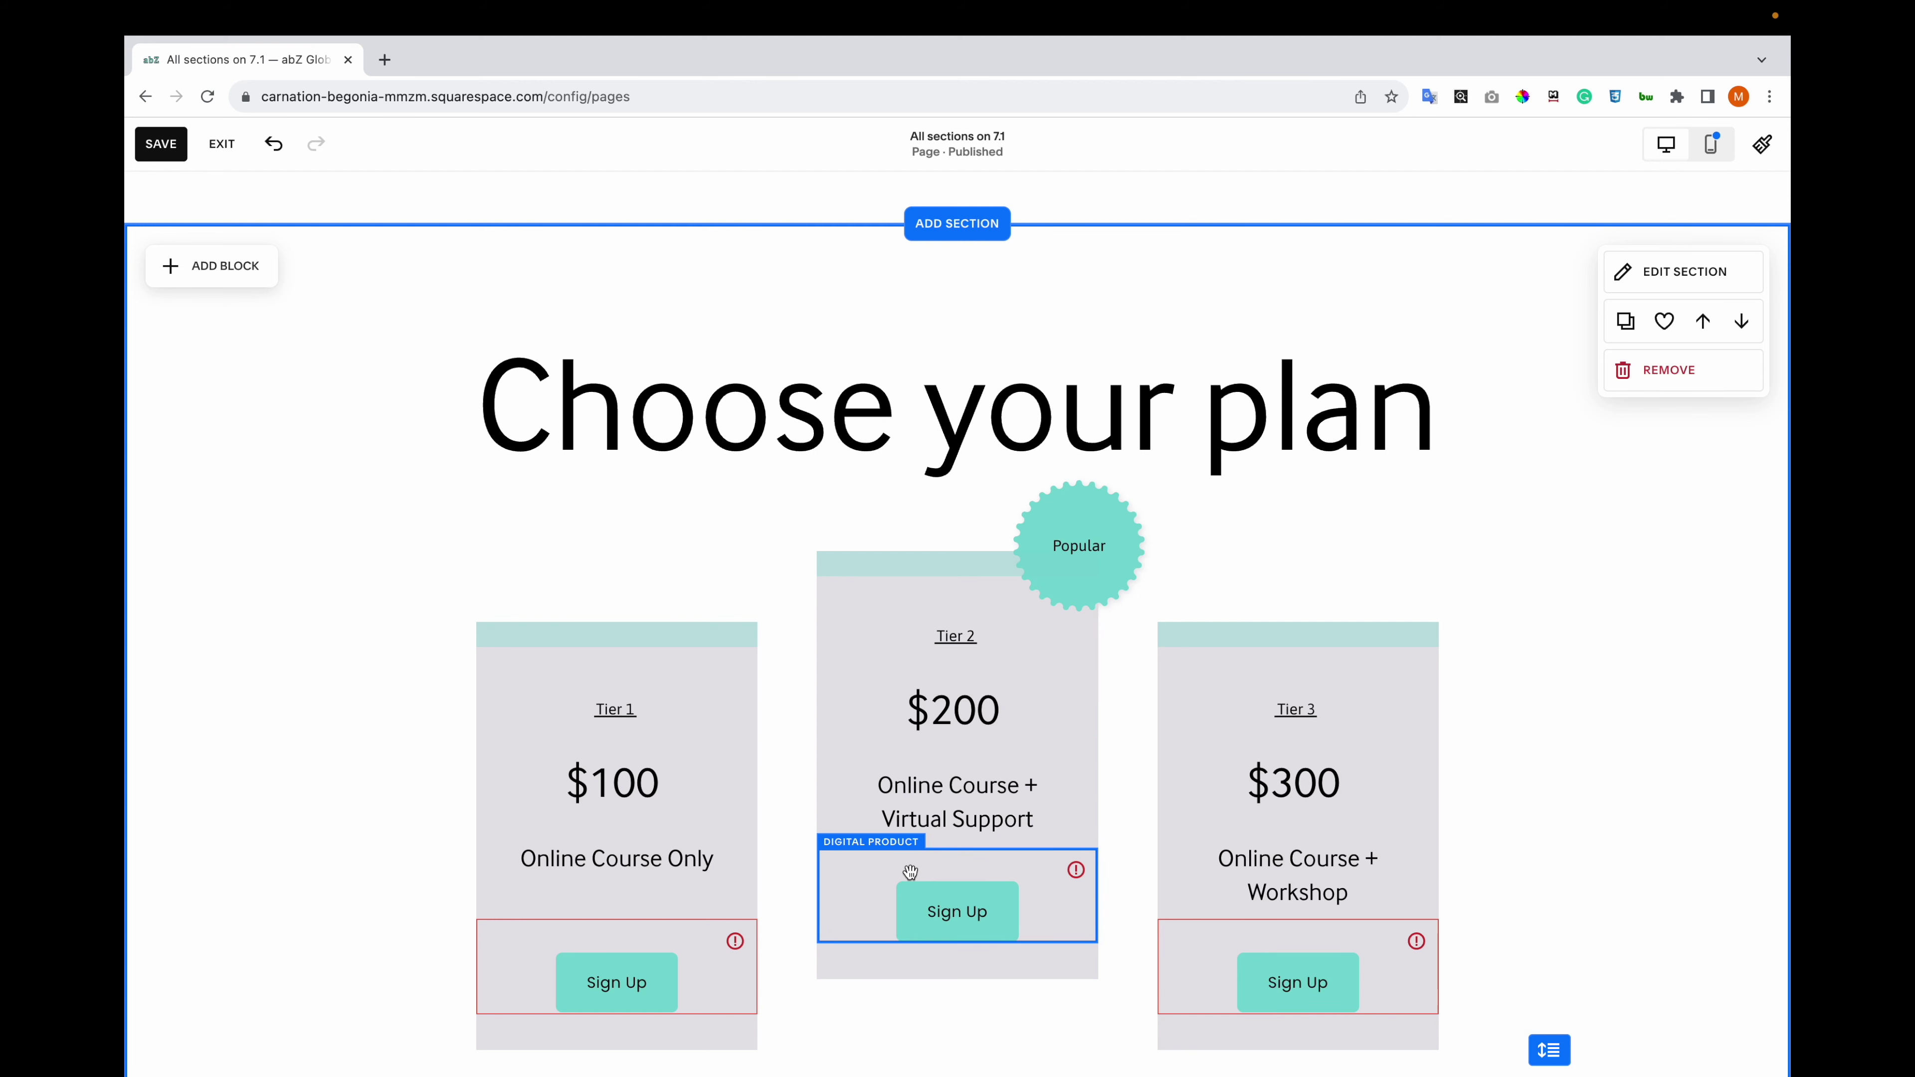
- Look over the Scheduling and Donations layouts for a section below the "Choose your plan" section
{"action": "scroll", "coordinate": [1119, 671], "scroll_direction": "down", "scroll_amount": 5}
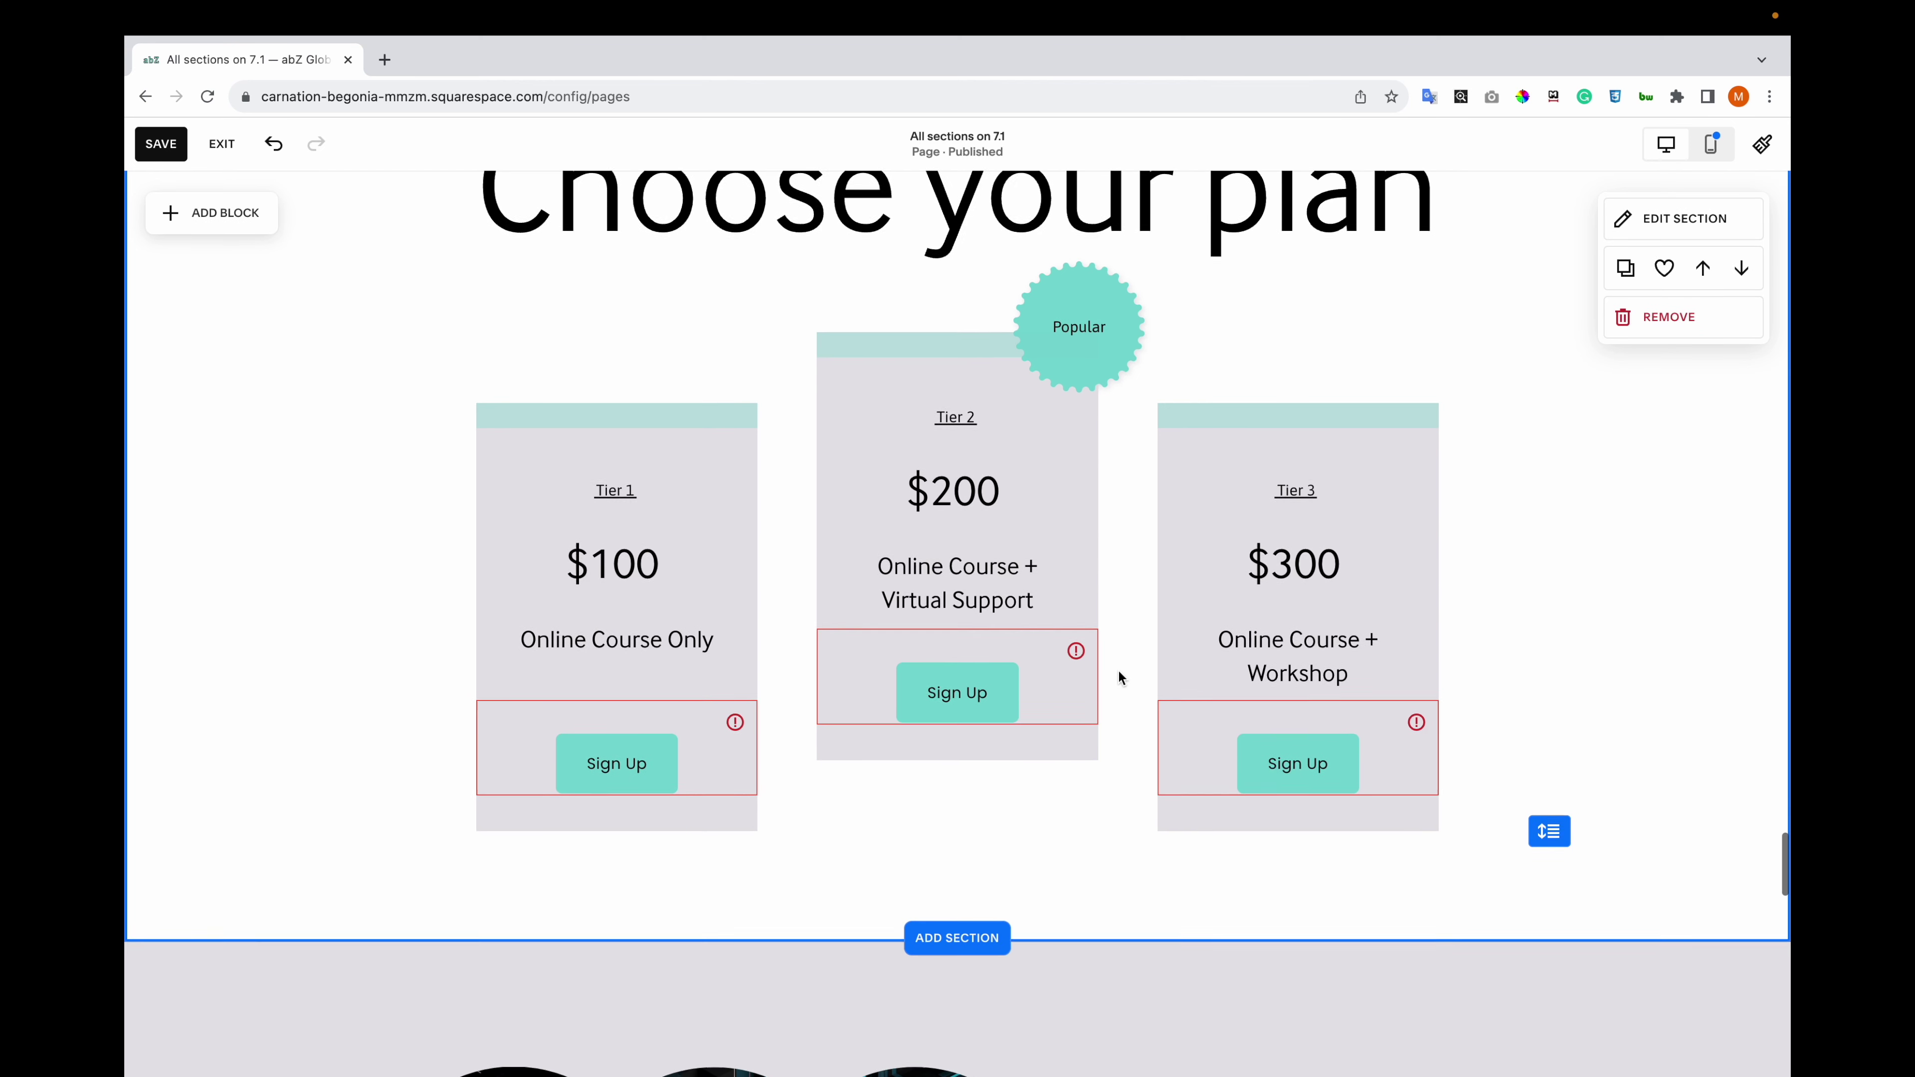
{"action": "scroll", "coordinate": [972, 995], "scroll_direction": "up", "scroll_amount": 3}
{"action": "left_click", "coordinate": [957, 1039]}
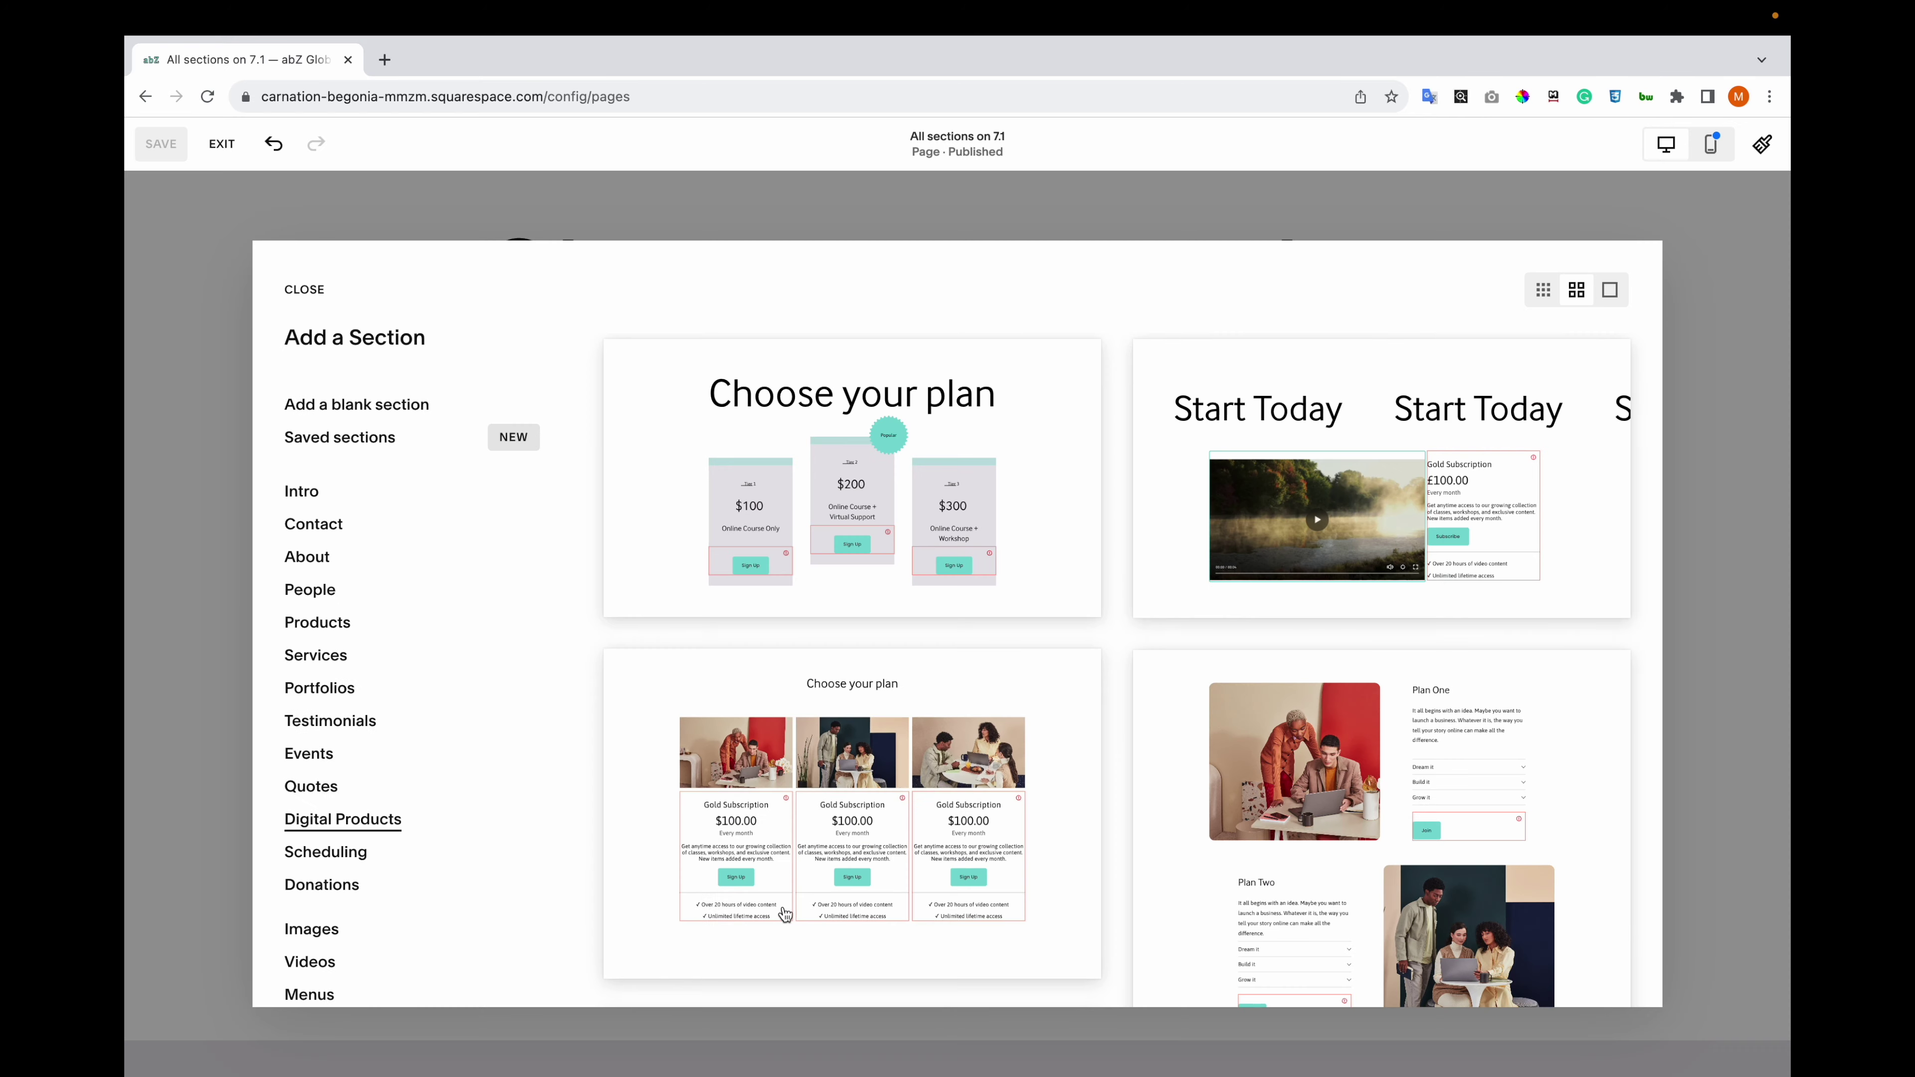
{"action": "left_click", "coordinate": [384, 862]}
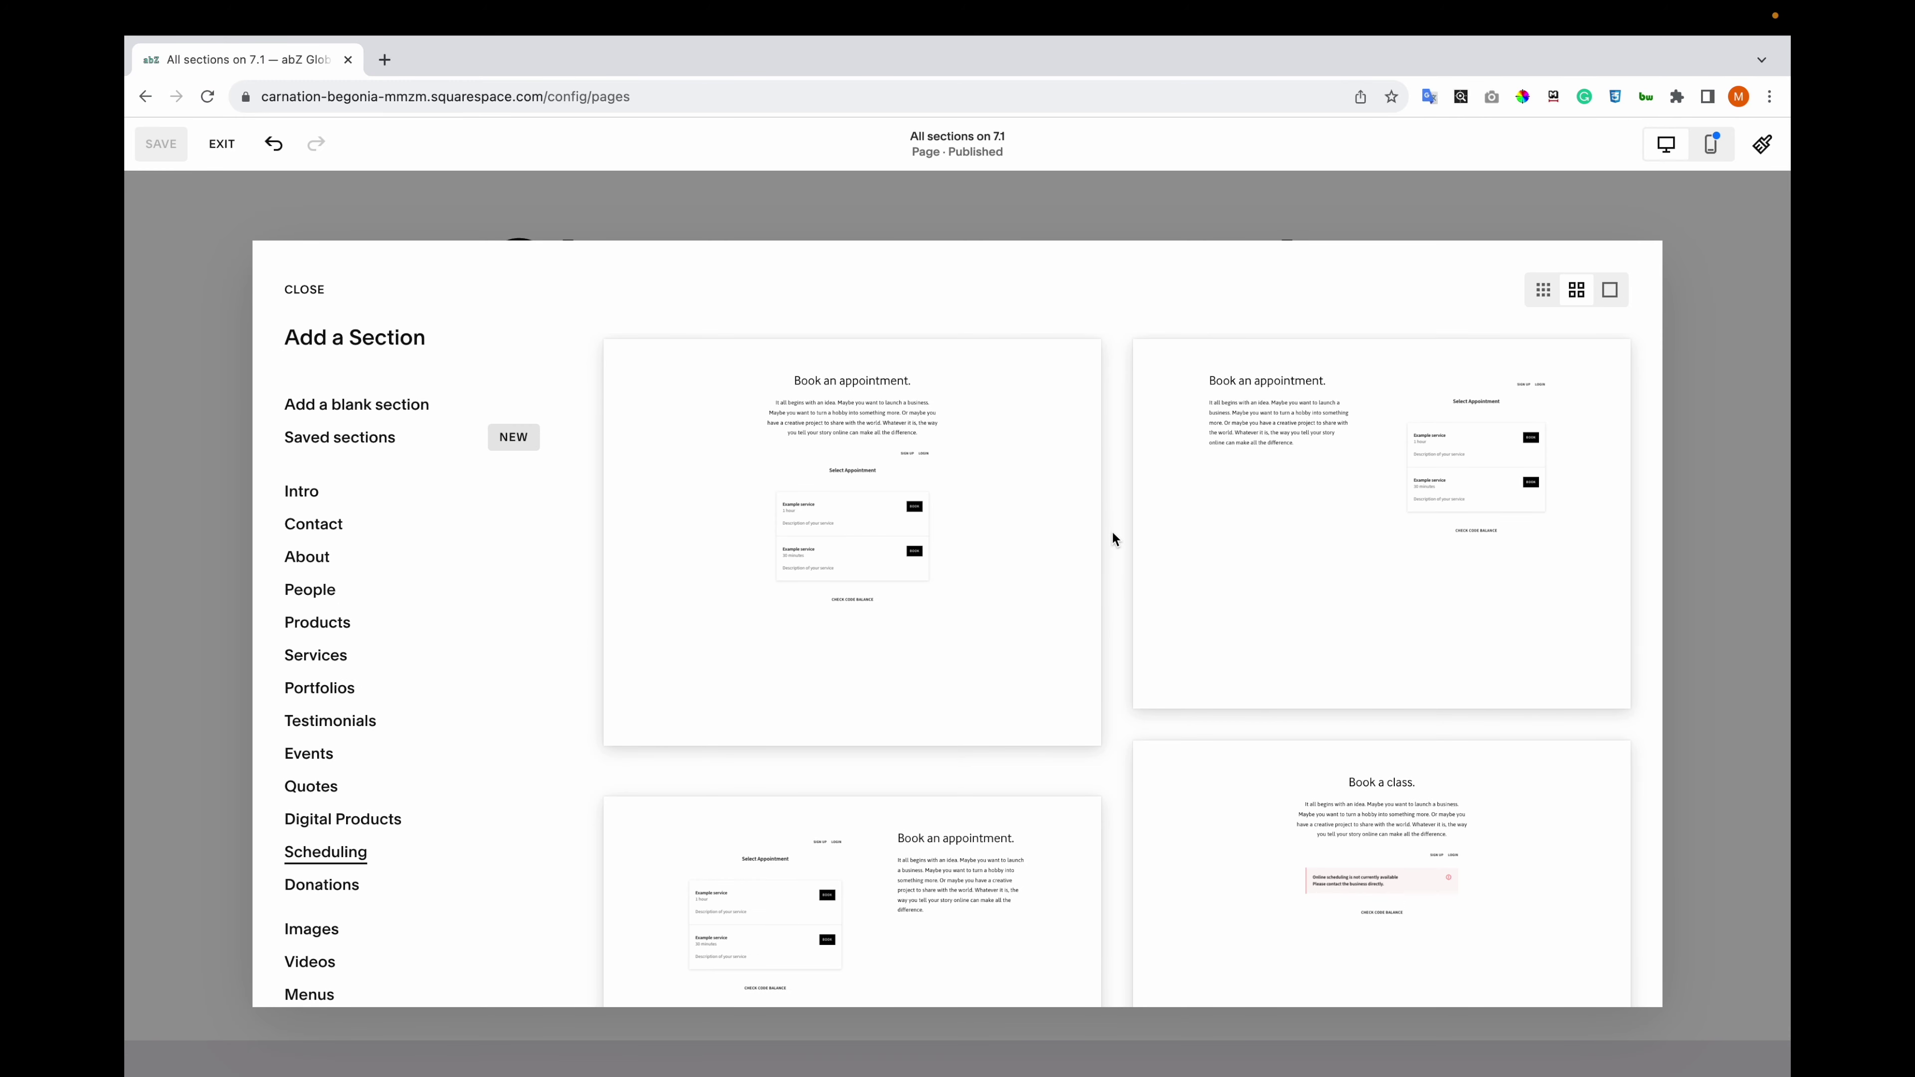
{"action": "scroll", "coordinate": [1113, 537], "scroll_direction": "down", "scroll_amount": 10}
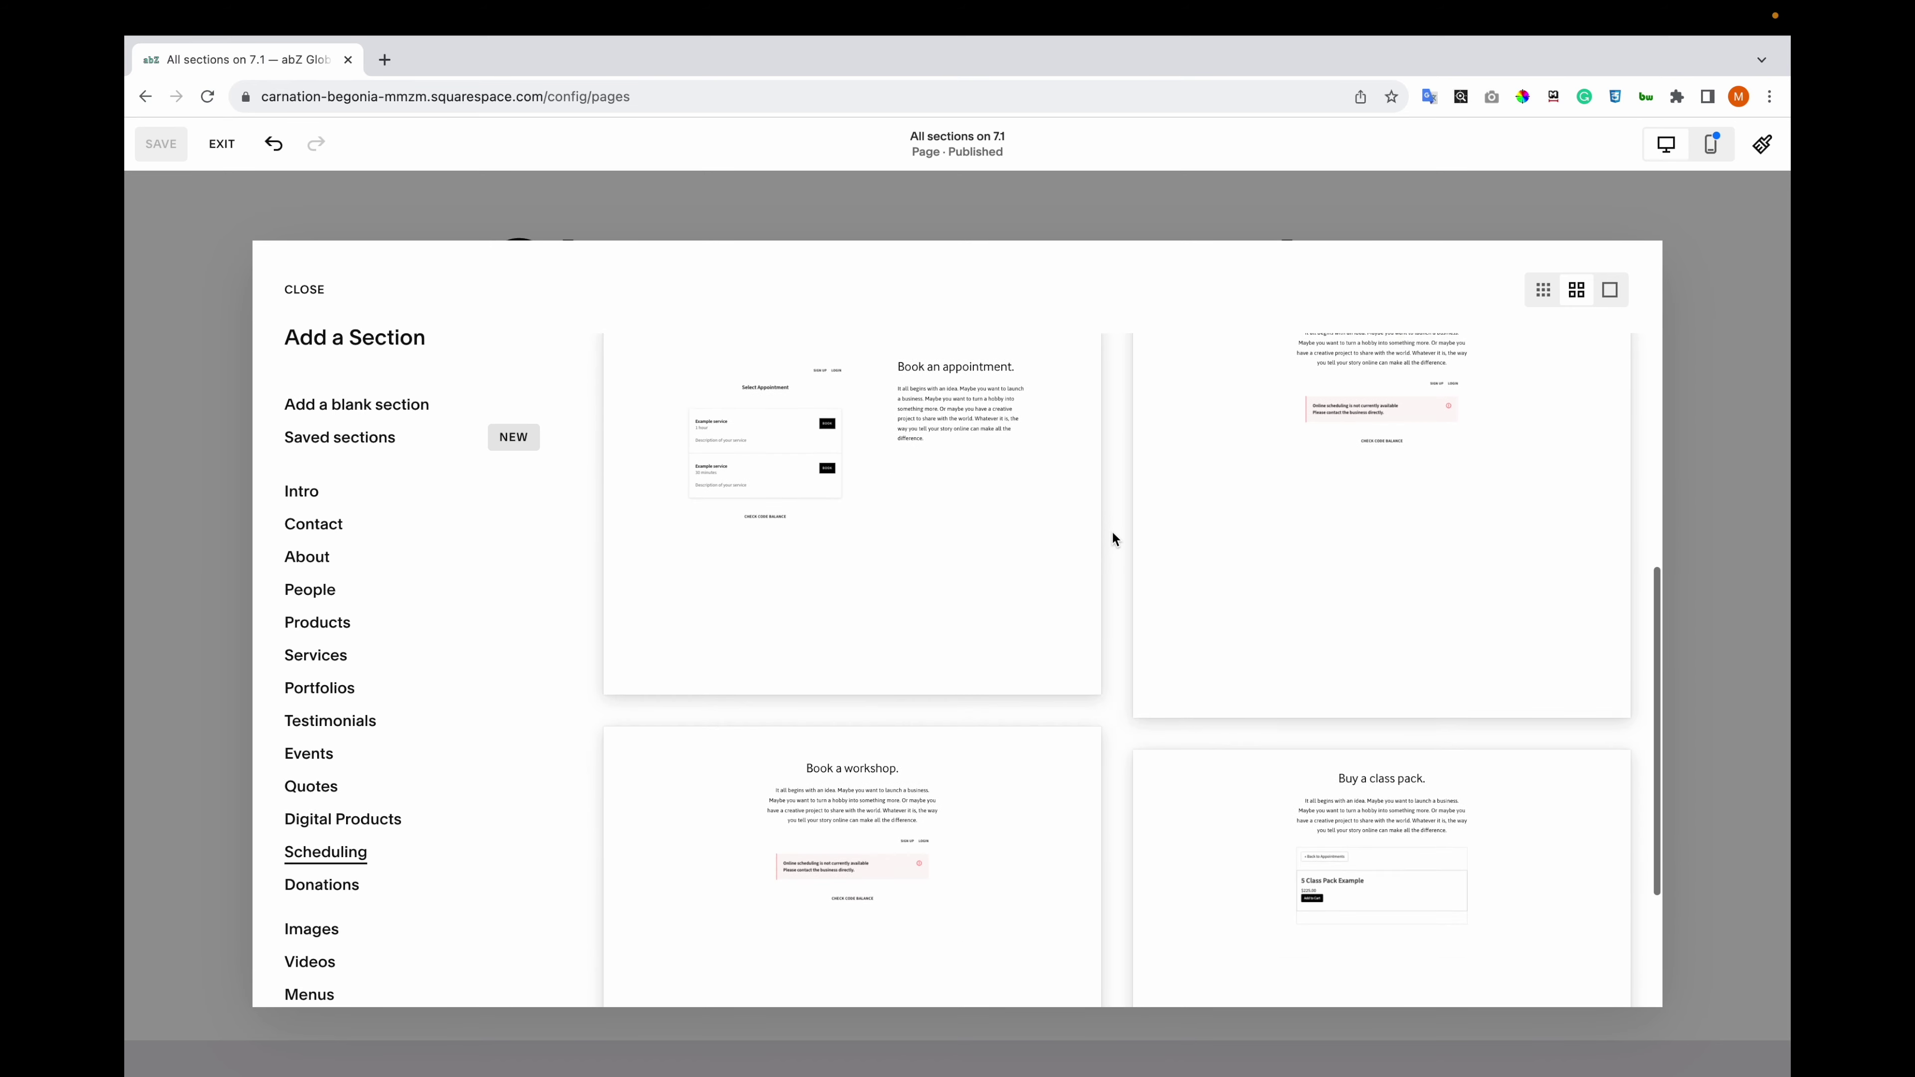
{"action": "scroll", "coordinate": [1112, 532], "scroll_direction": "up", "scroll_amount": 10}
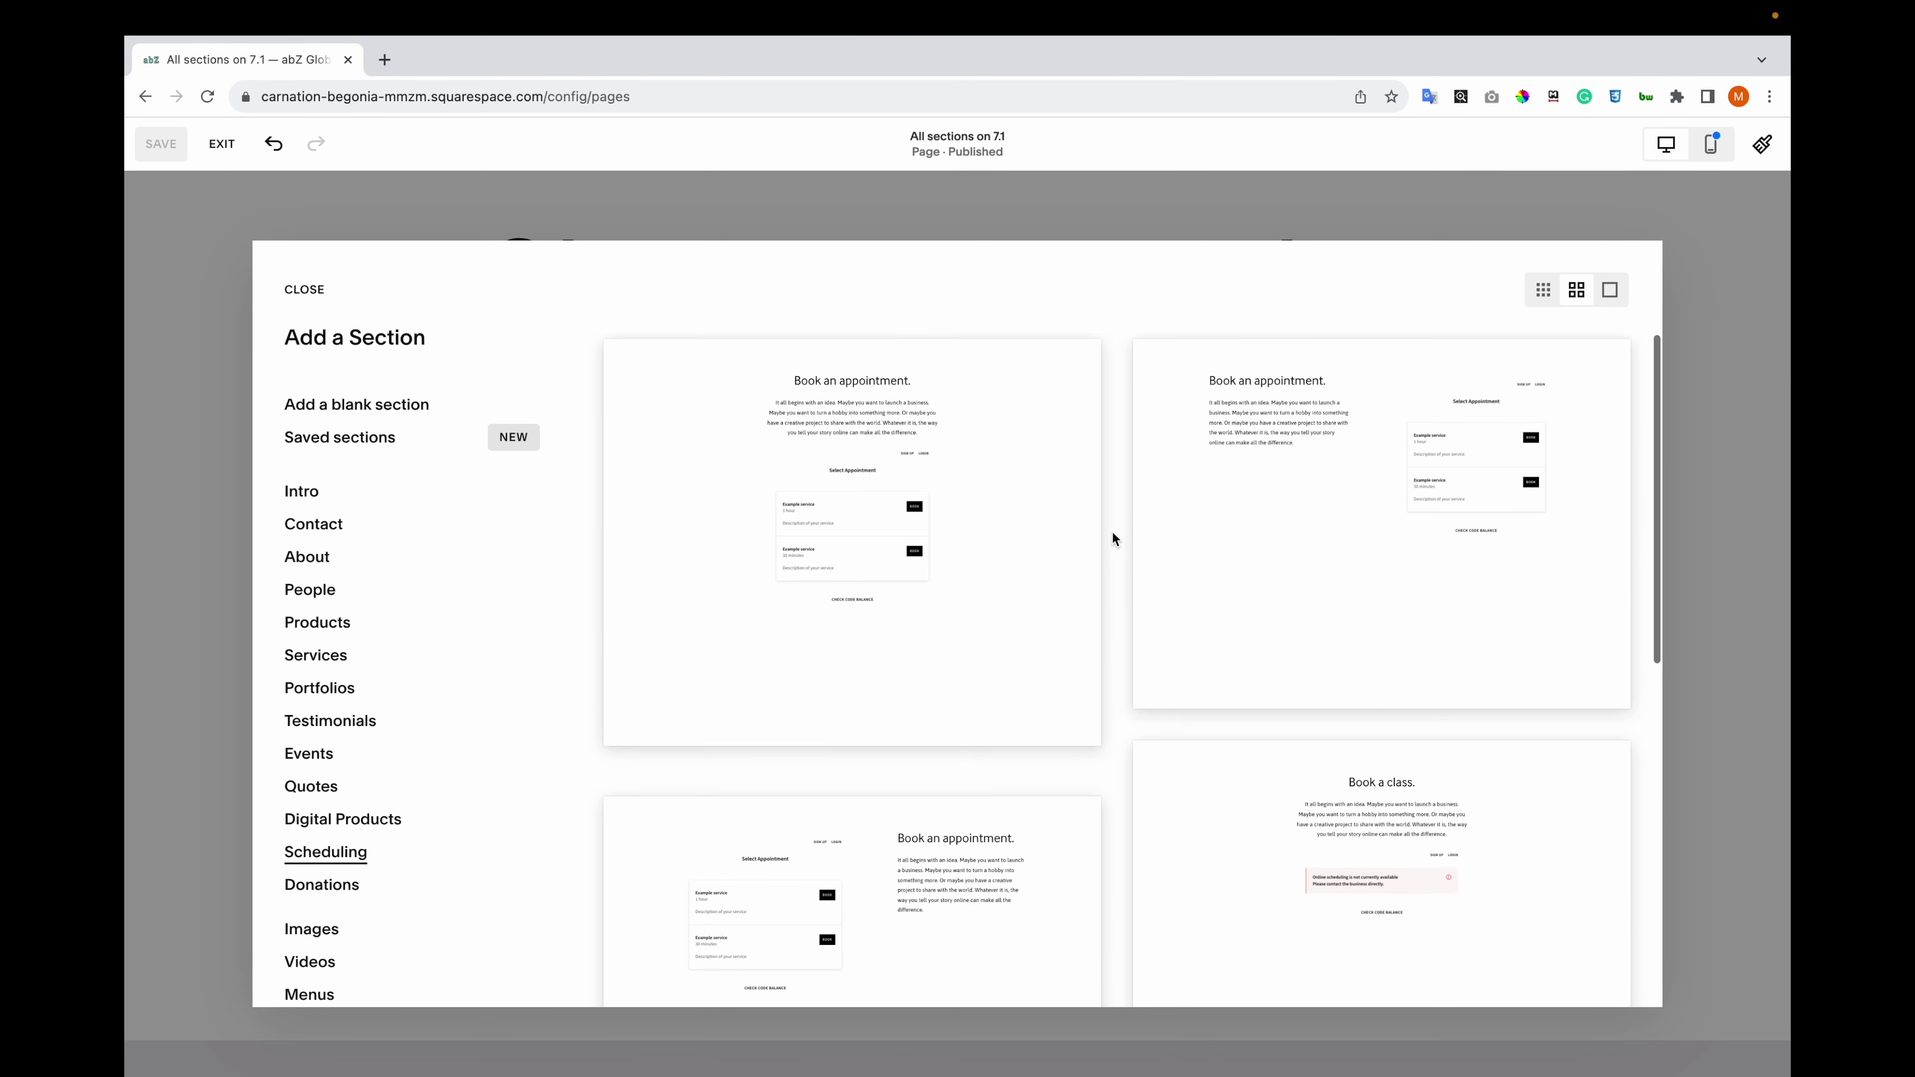
{"action": "scroll", "coordinate": [1110, 529], "scroll_direction": "down", "scroll_amount": 10}
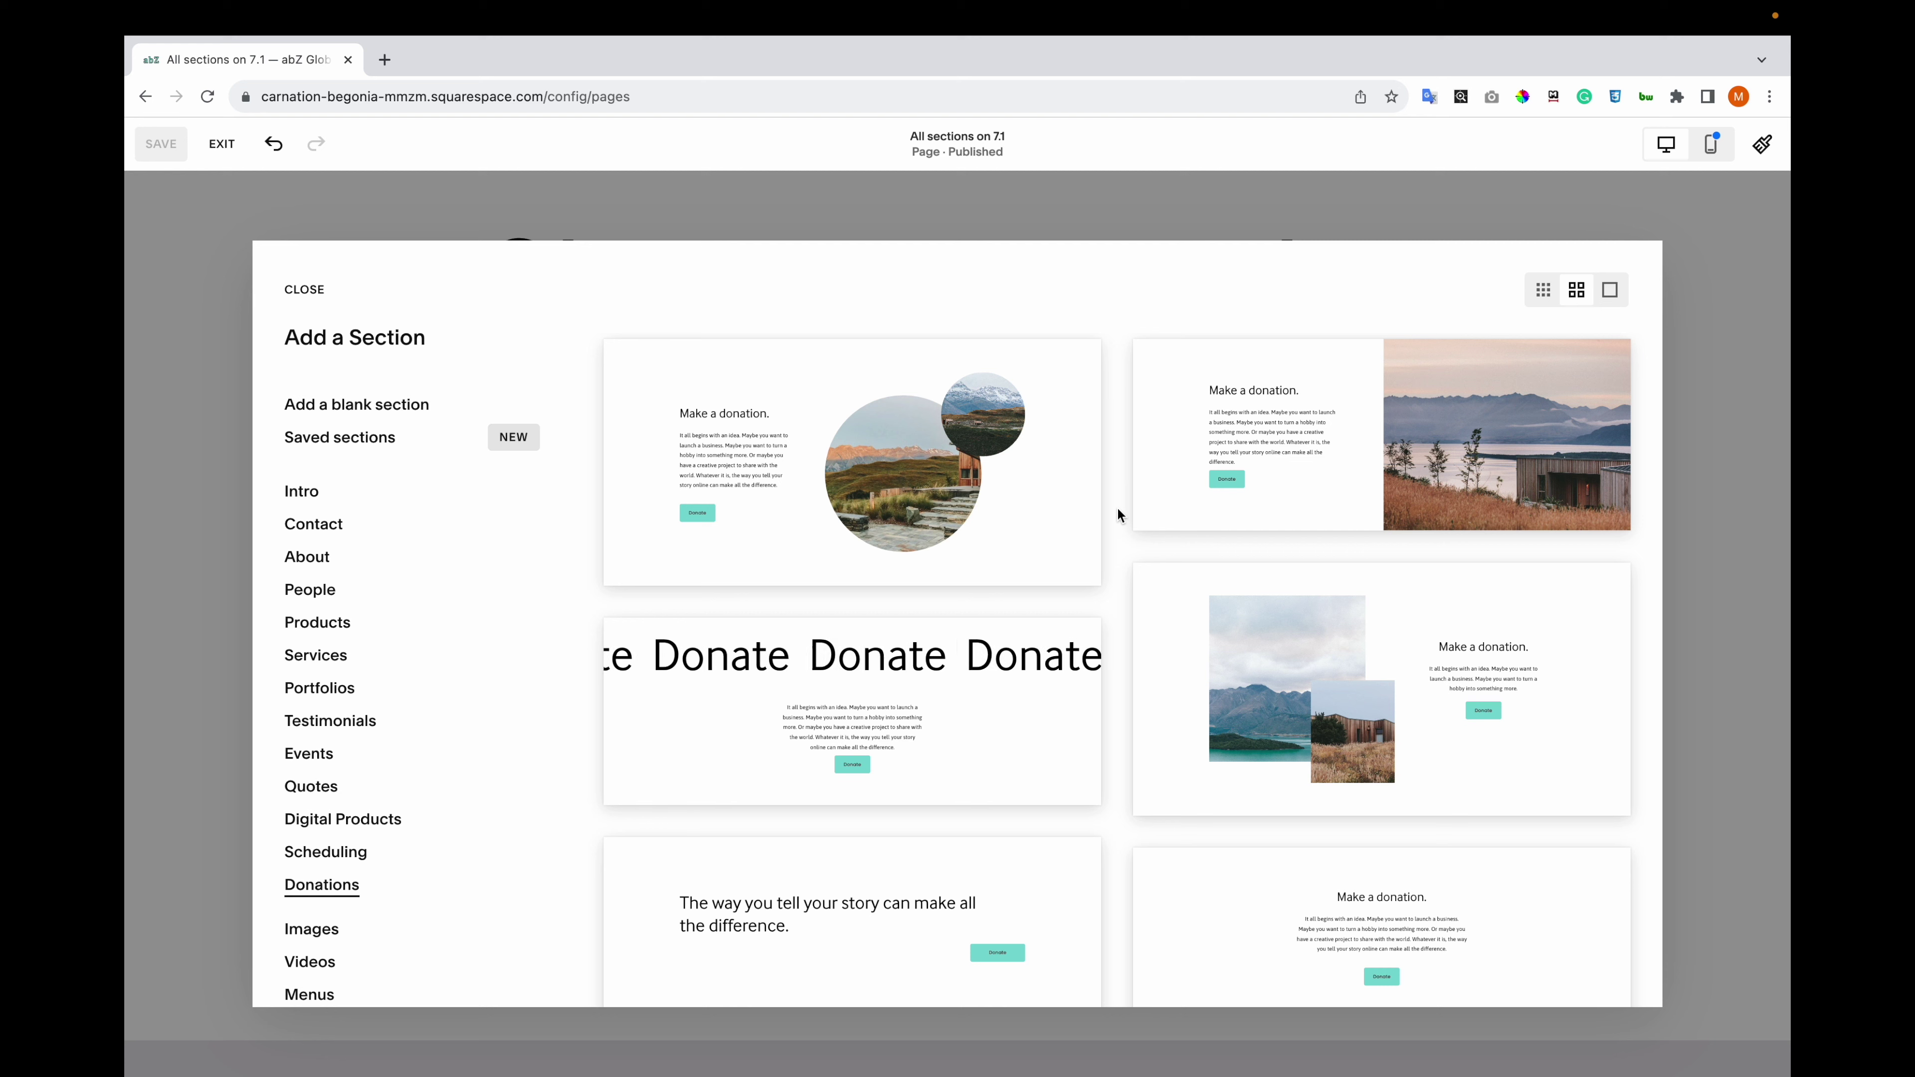
{"action": "scroll", "coordinate": [1118, 509], "scroll_direction": "down", "scroll_amount": 5}
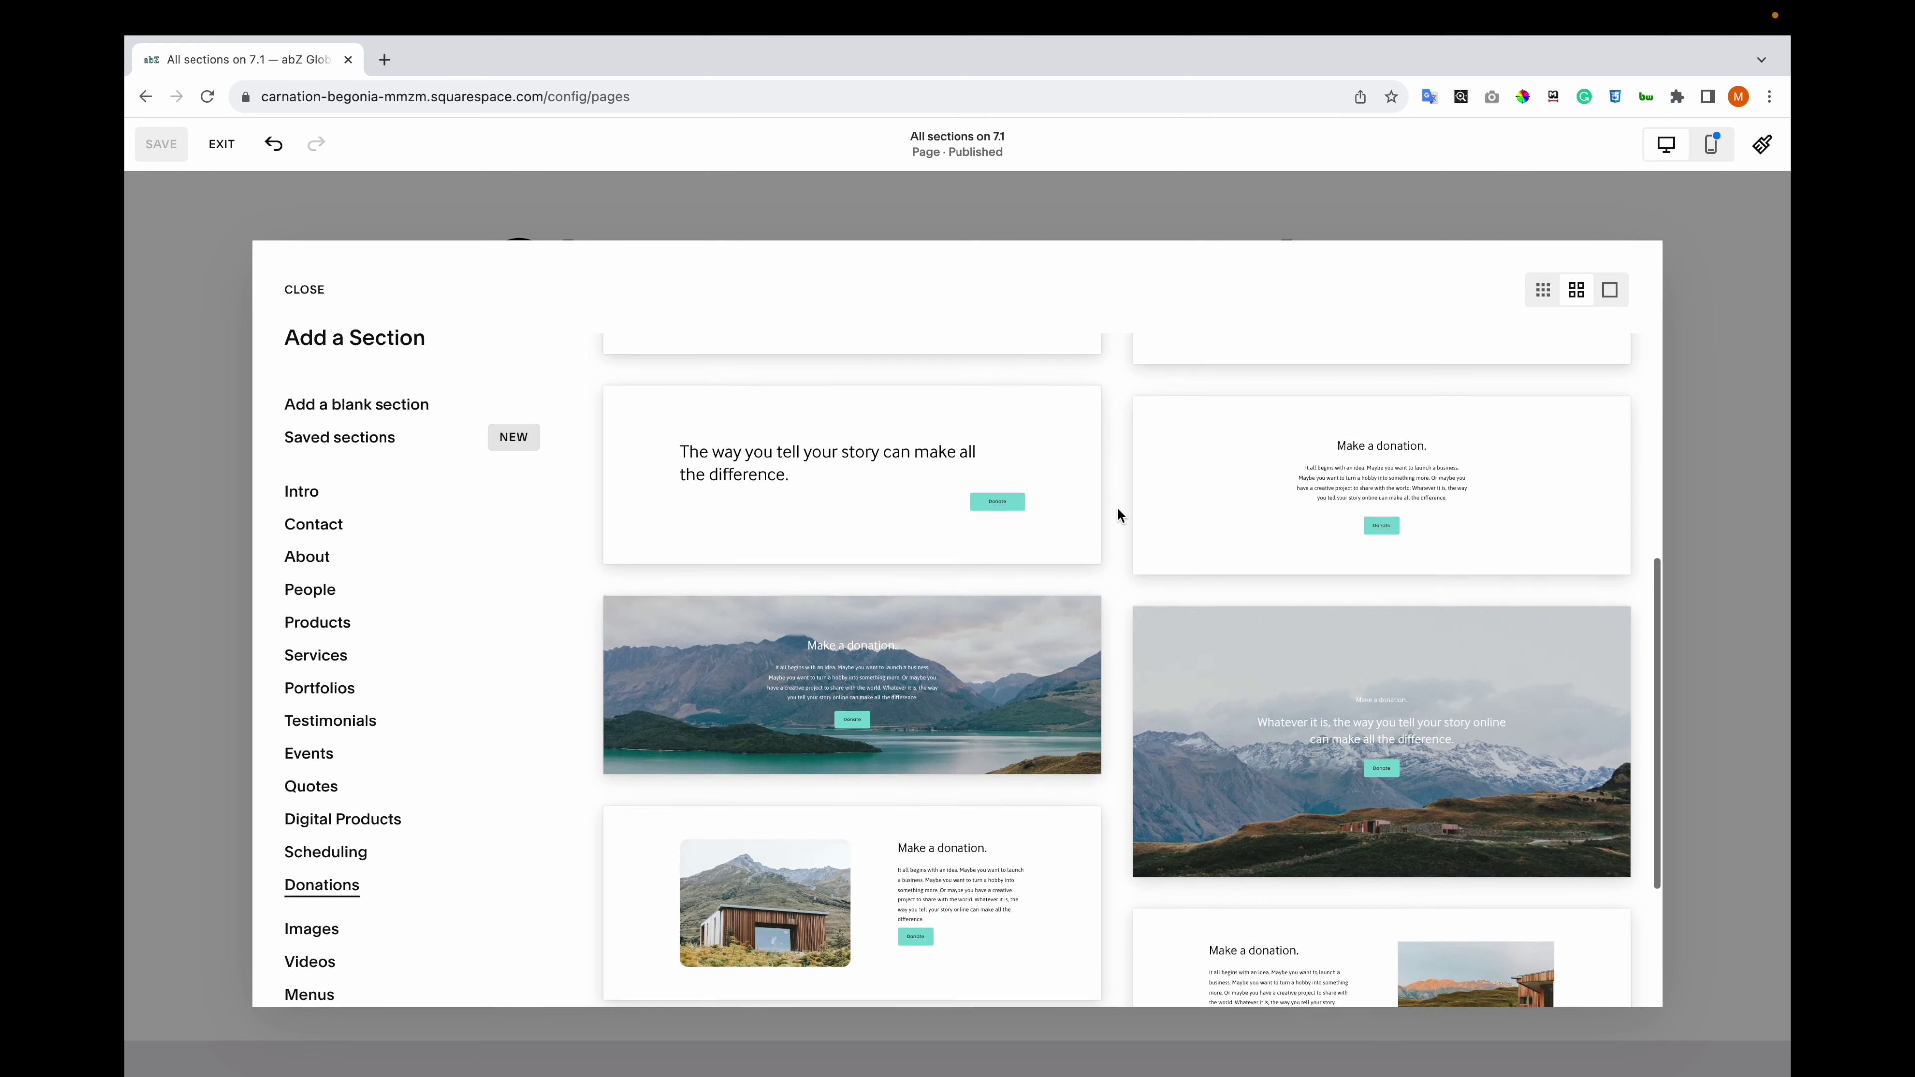
- Add the Donations section with the large repeating "Donate" text and, below it, the two-column masonry gallery from the Images category
{"action": "scroll", "coordinate": [1118, 509], "scroll_direction": "up", "scroll_amount": 5}
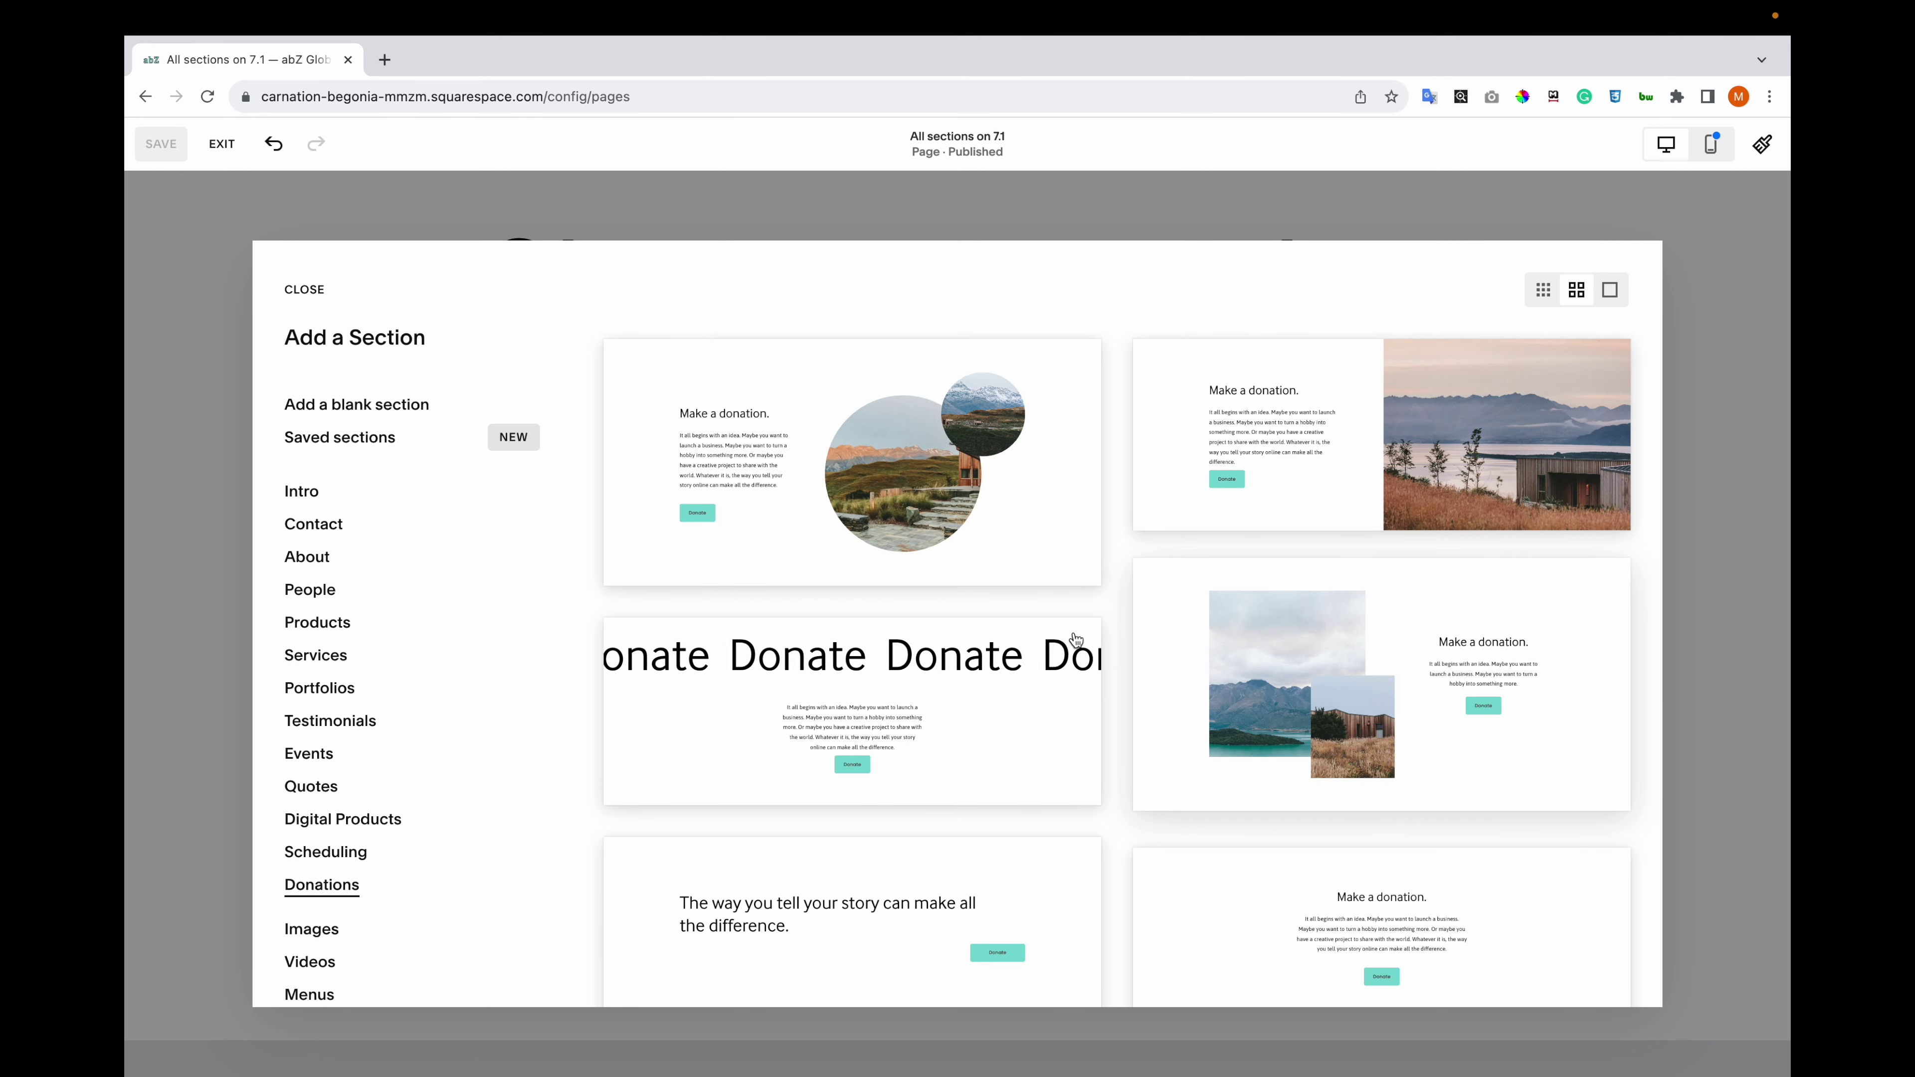
{"action": "left_click", "coordinate": [952, 666]}
{"action": "left_click", "coordinate": [957, 850]}
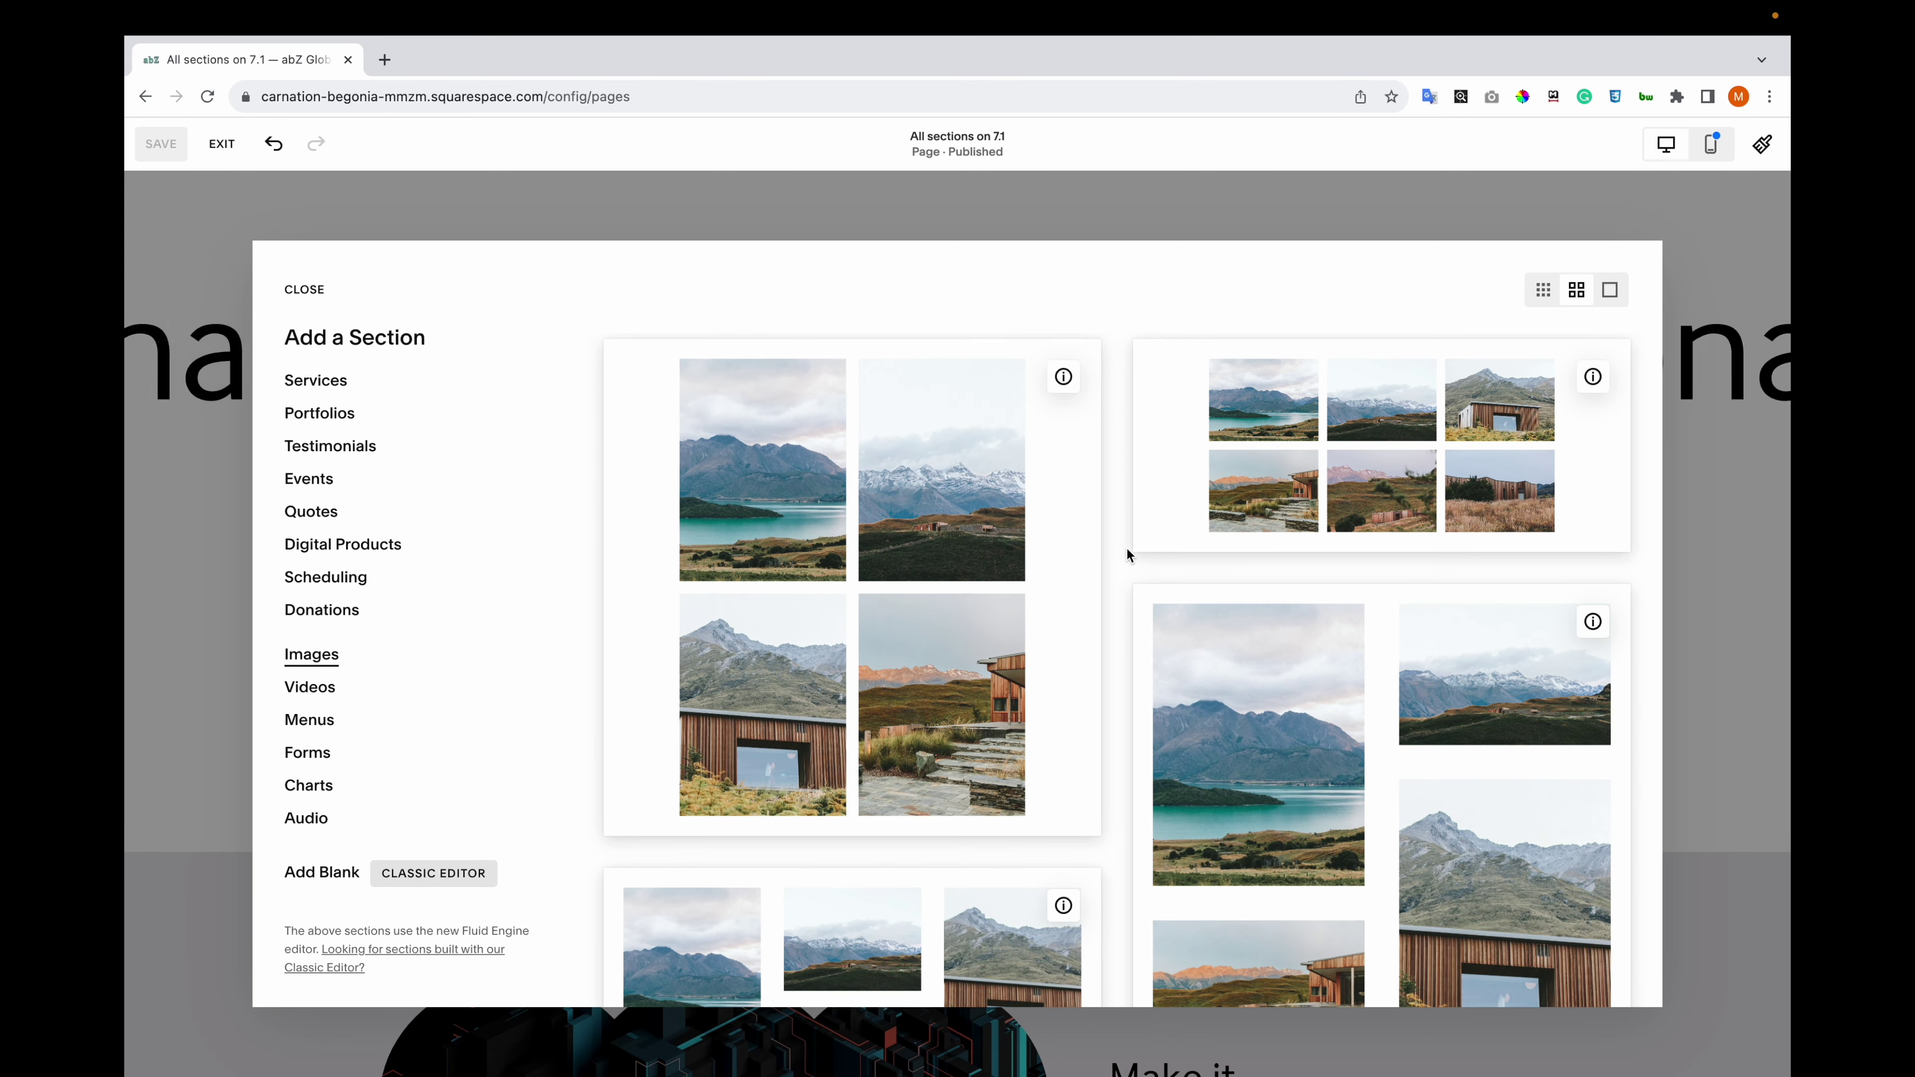
{"action": "left_click", "coordinate": [1255, 675]}
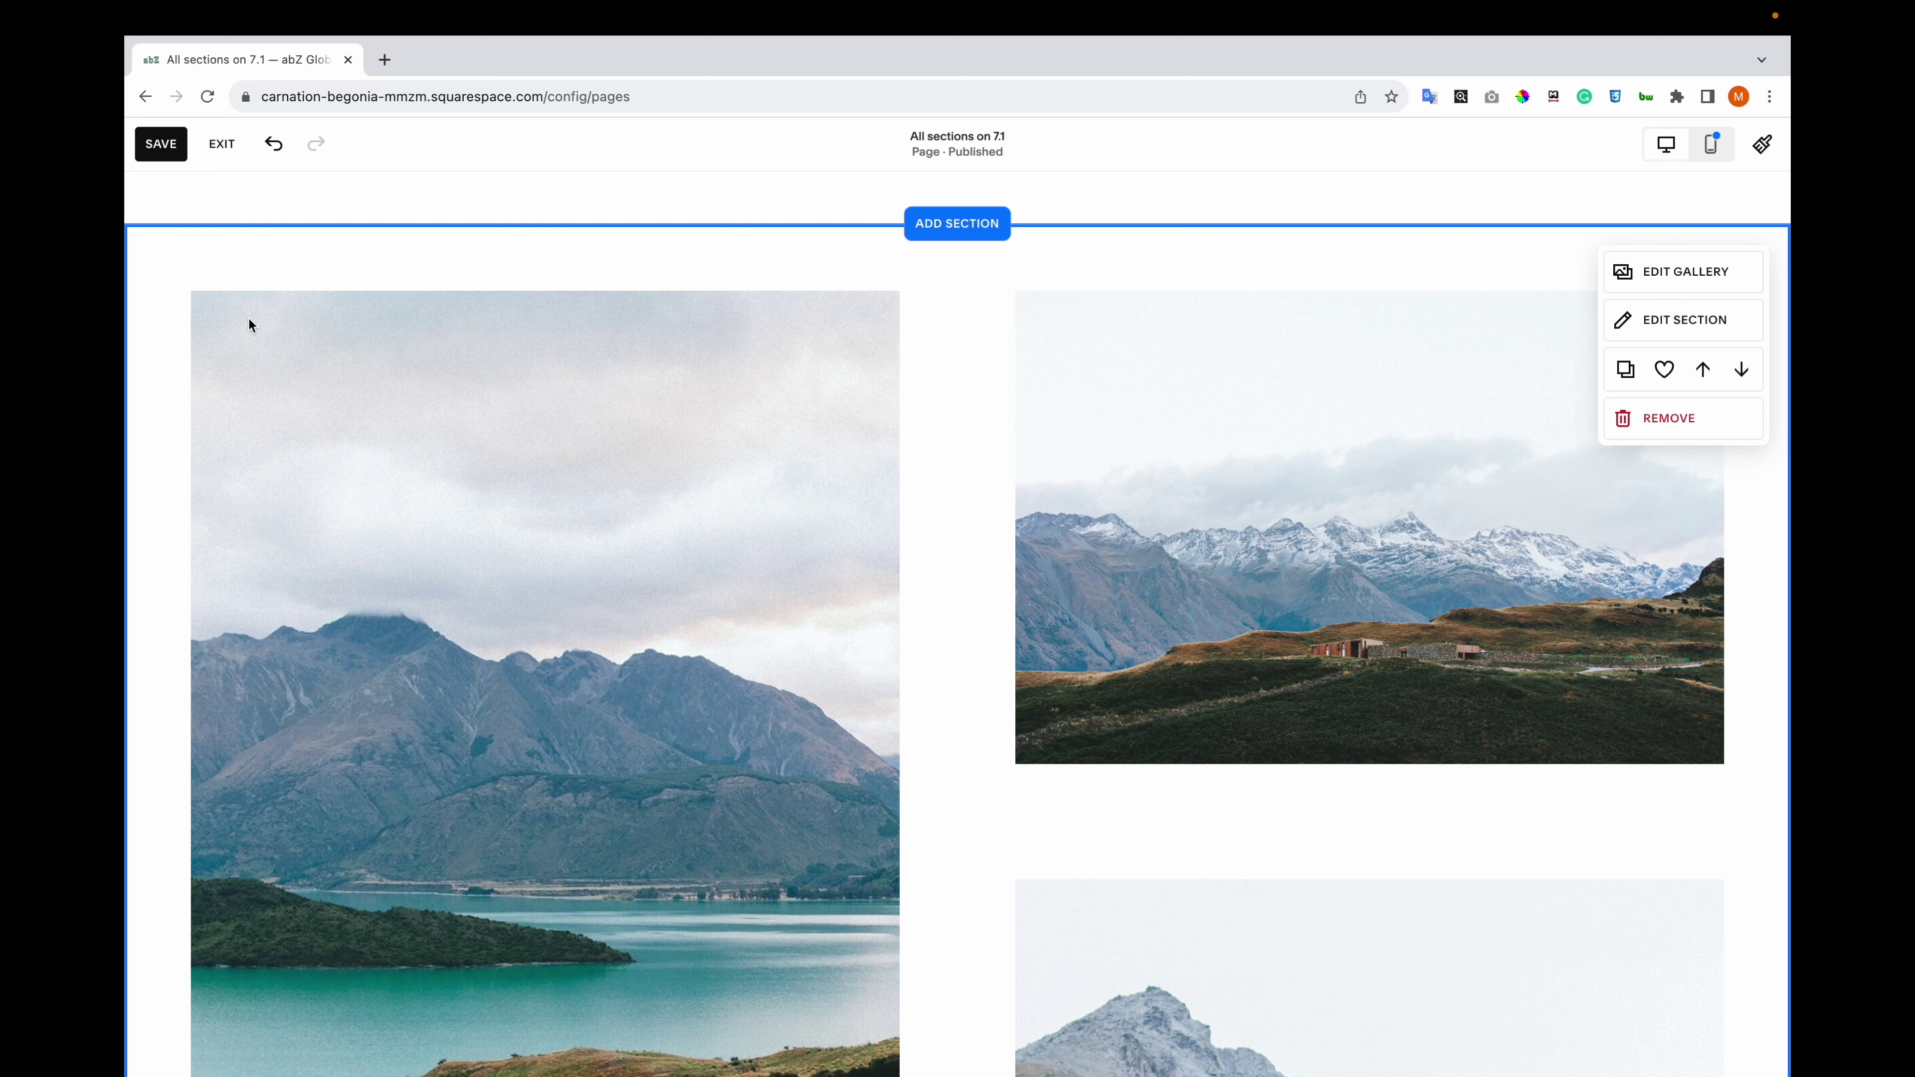
- Review the new gallery's images and look over the available gallery types in its section settings
{"action": "left_click", "coordinate": [1693, 279]}
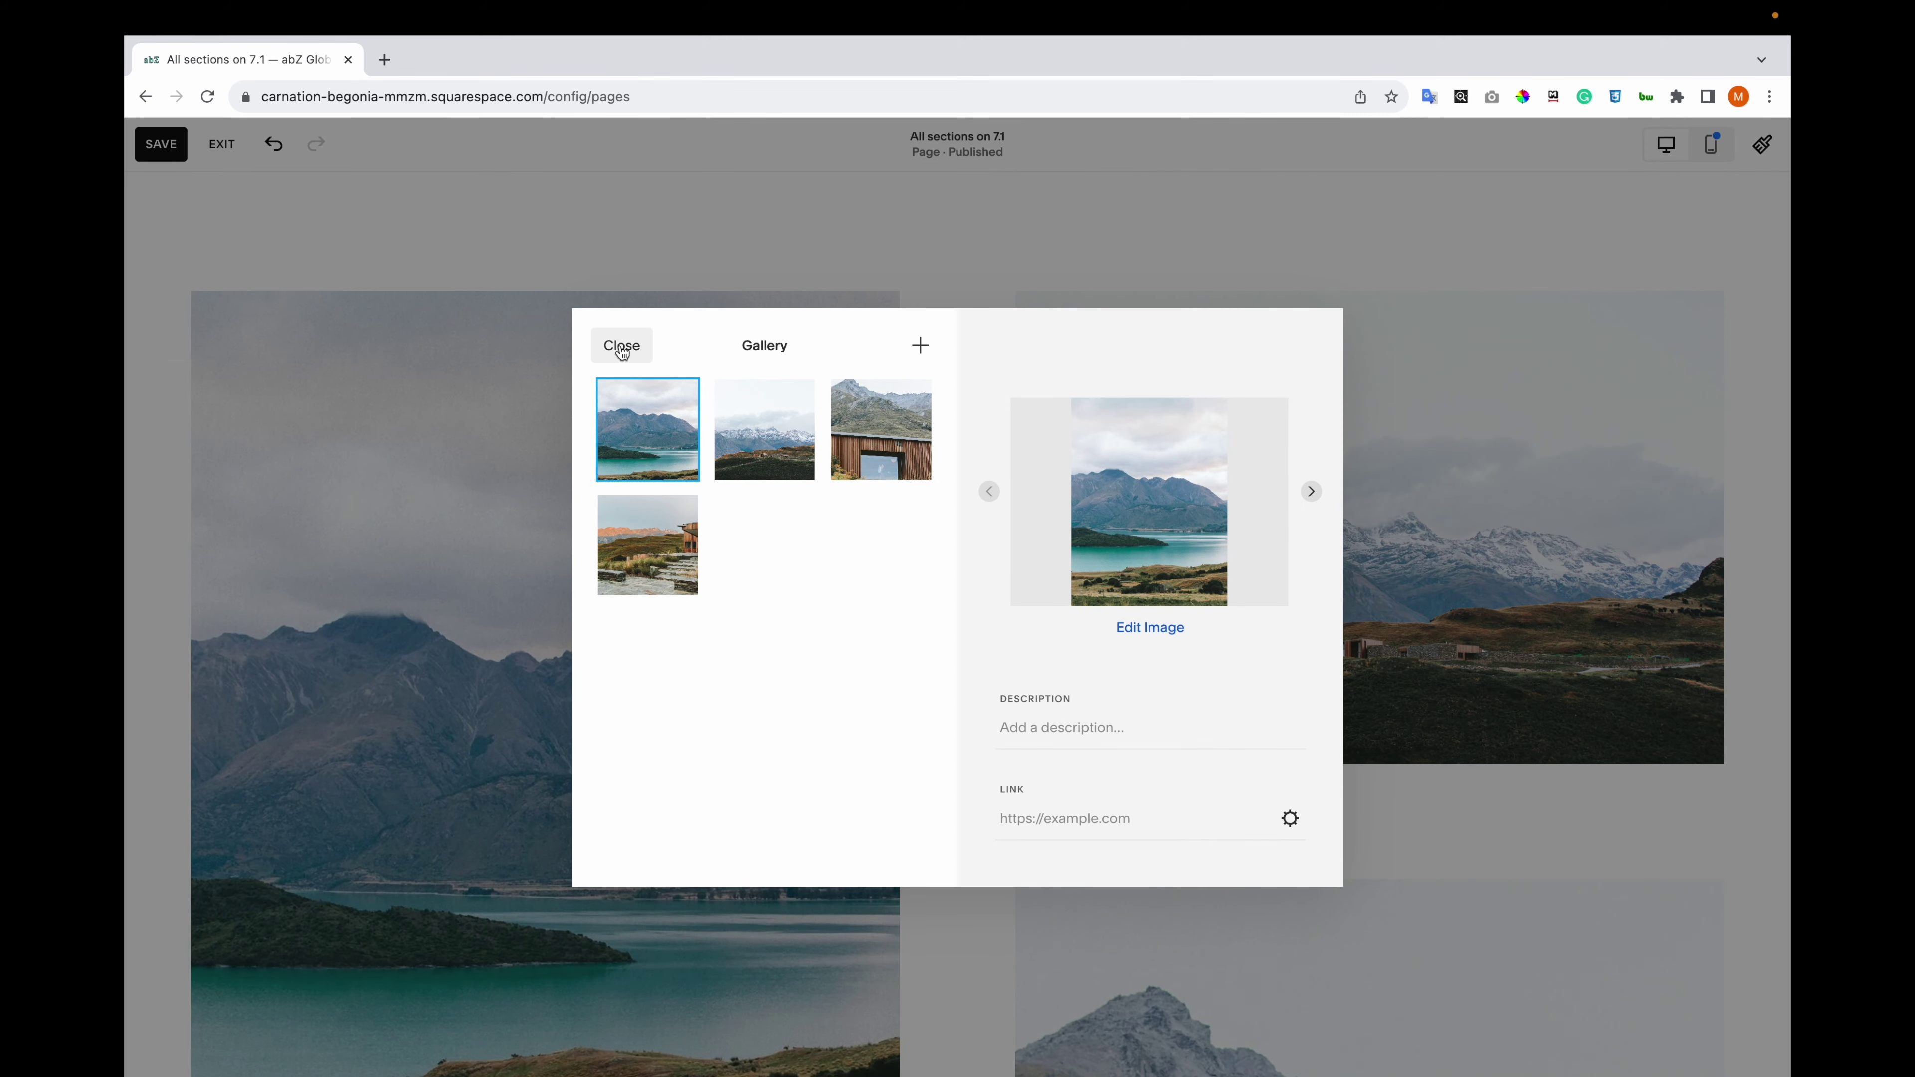
{"action": "left_click", "coordinate": [626, 348]}
{"action": "left_click", "coordinate": [1632, 327]}
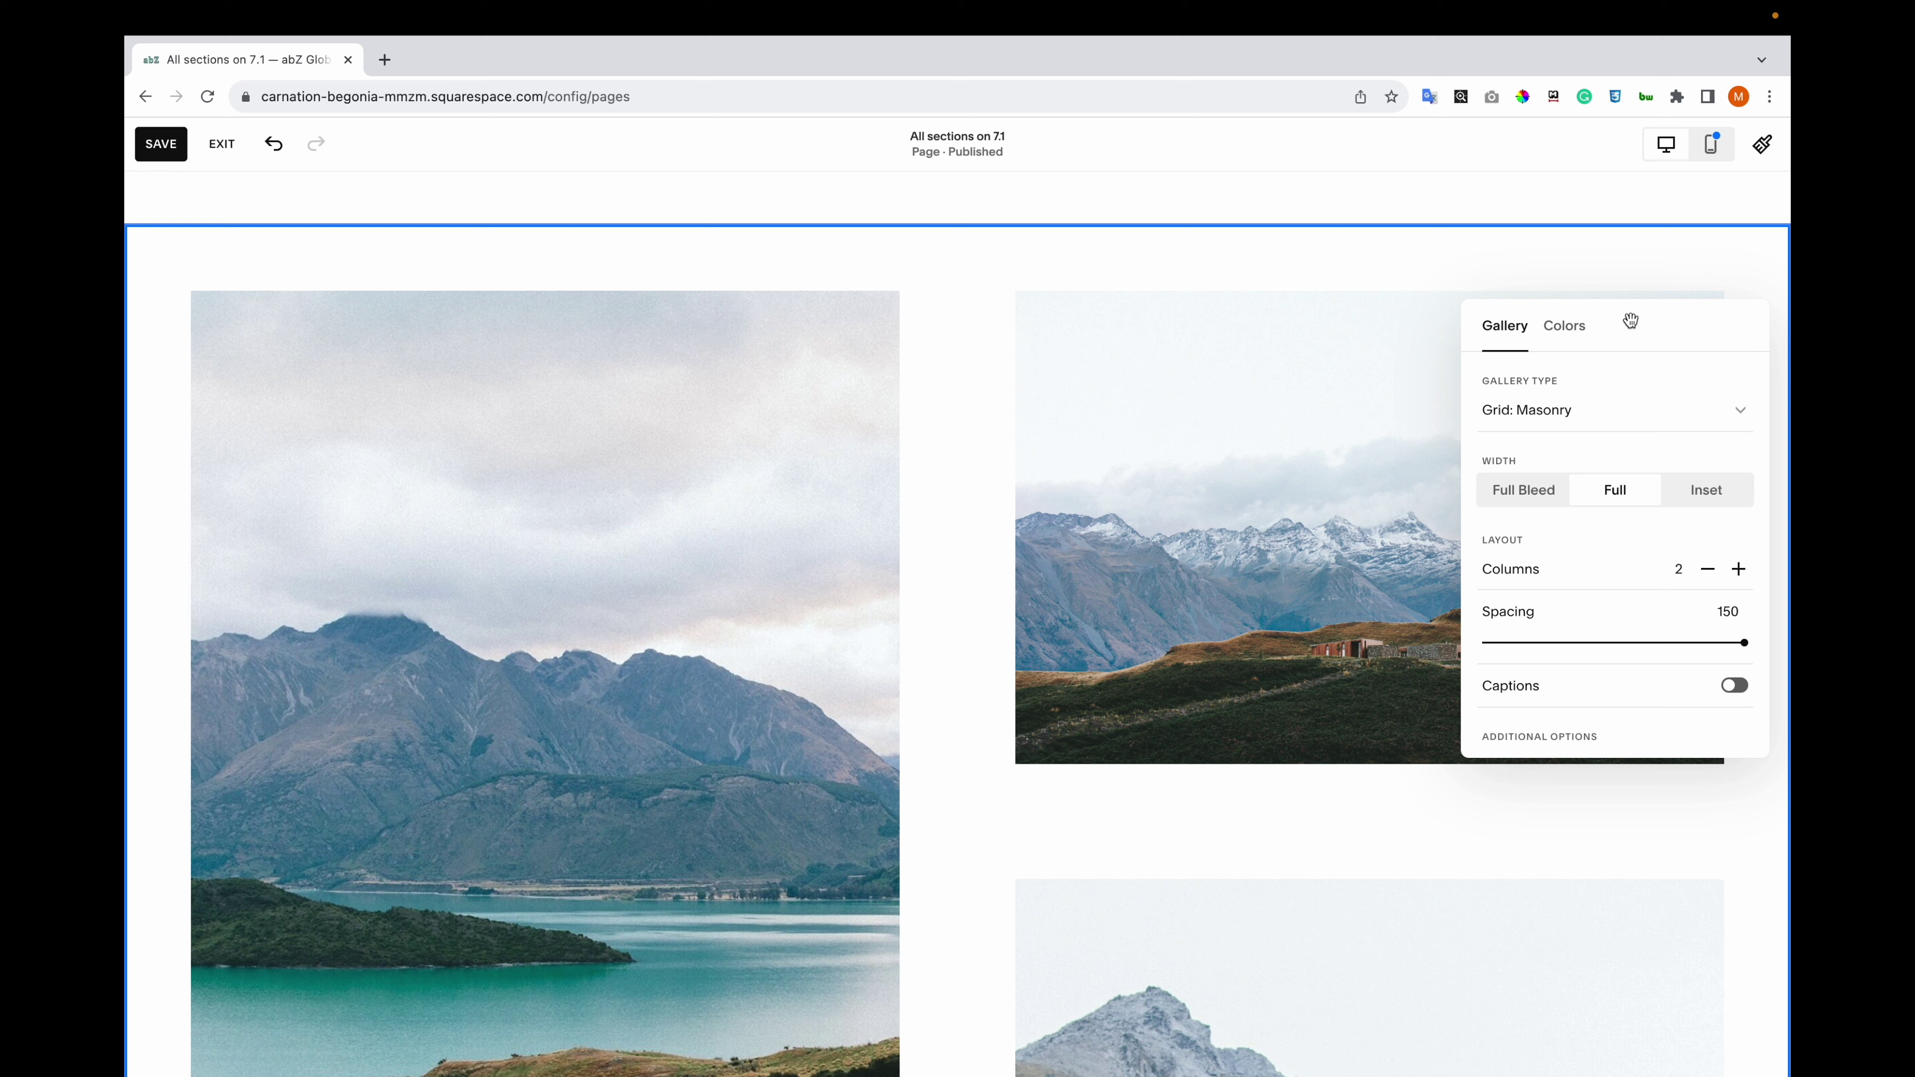
{"action": "left_click", "coordinate": [1615, 416]}
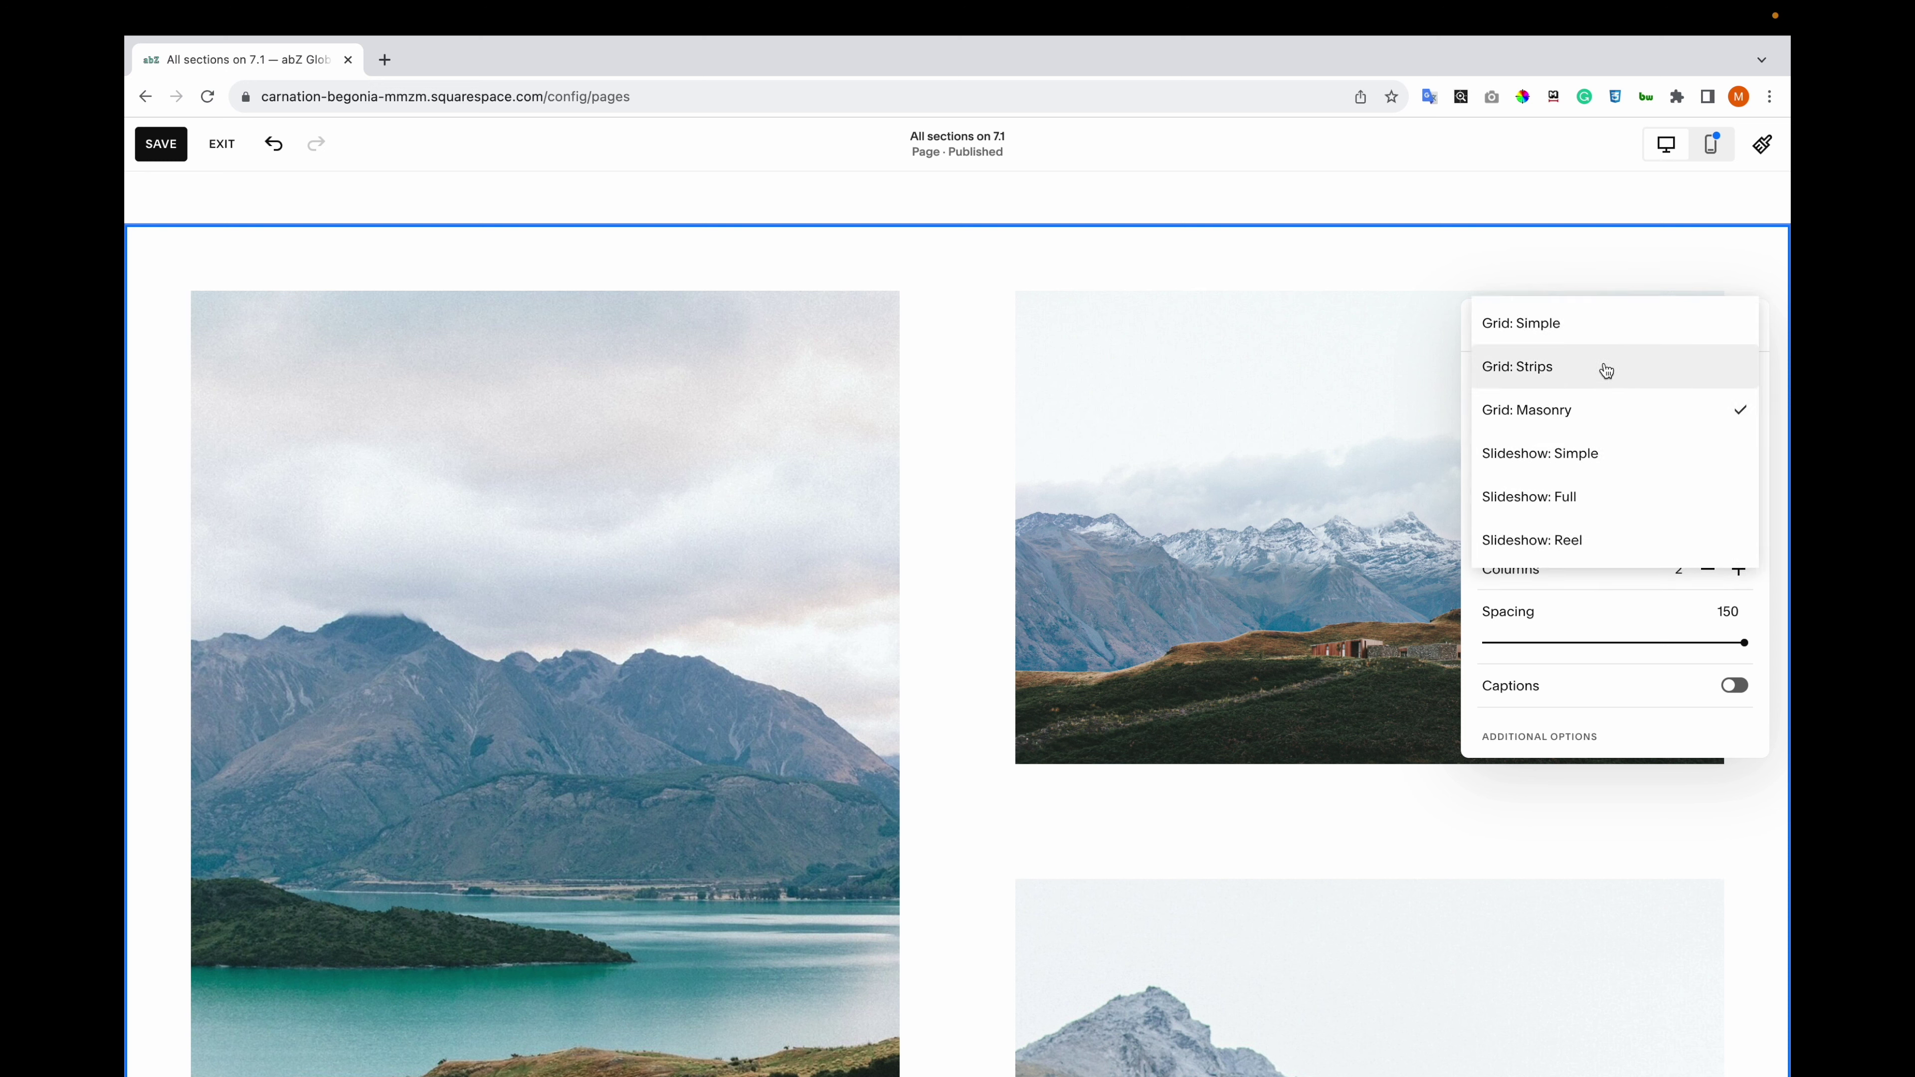
{"action": "left_click", "coordinate": [1539, 413]}
- Compare the Full Bleed, Full and Inset widths on the masonry gallery and set its width to Full Bleed
{"action": "left_click", "coordinate": [1533, 494]}
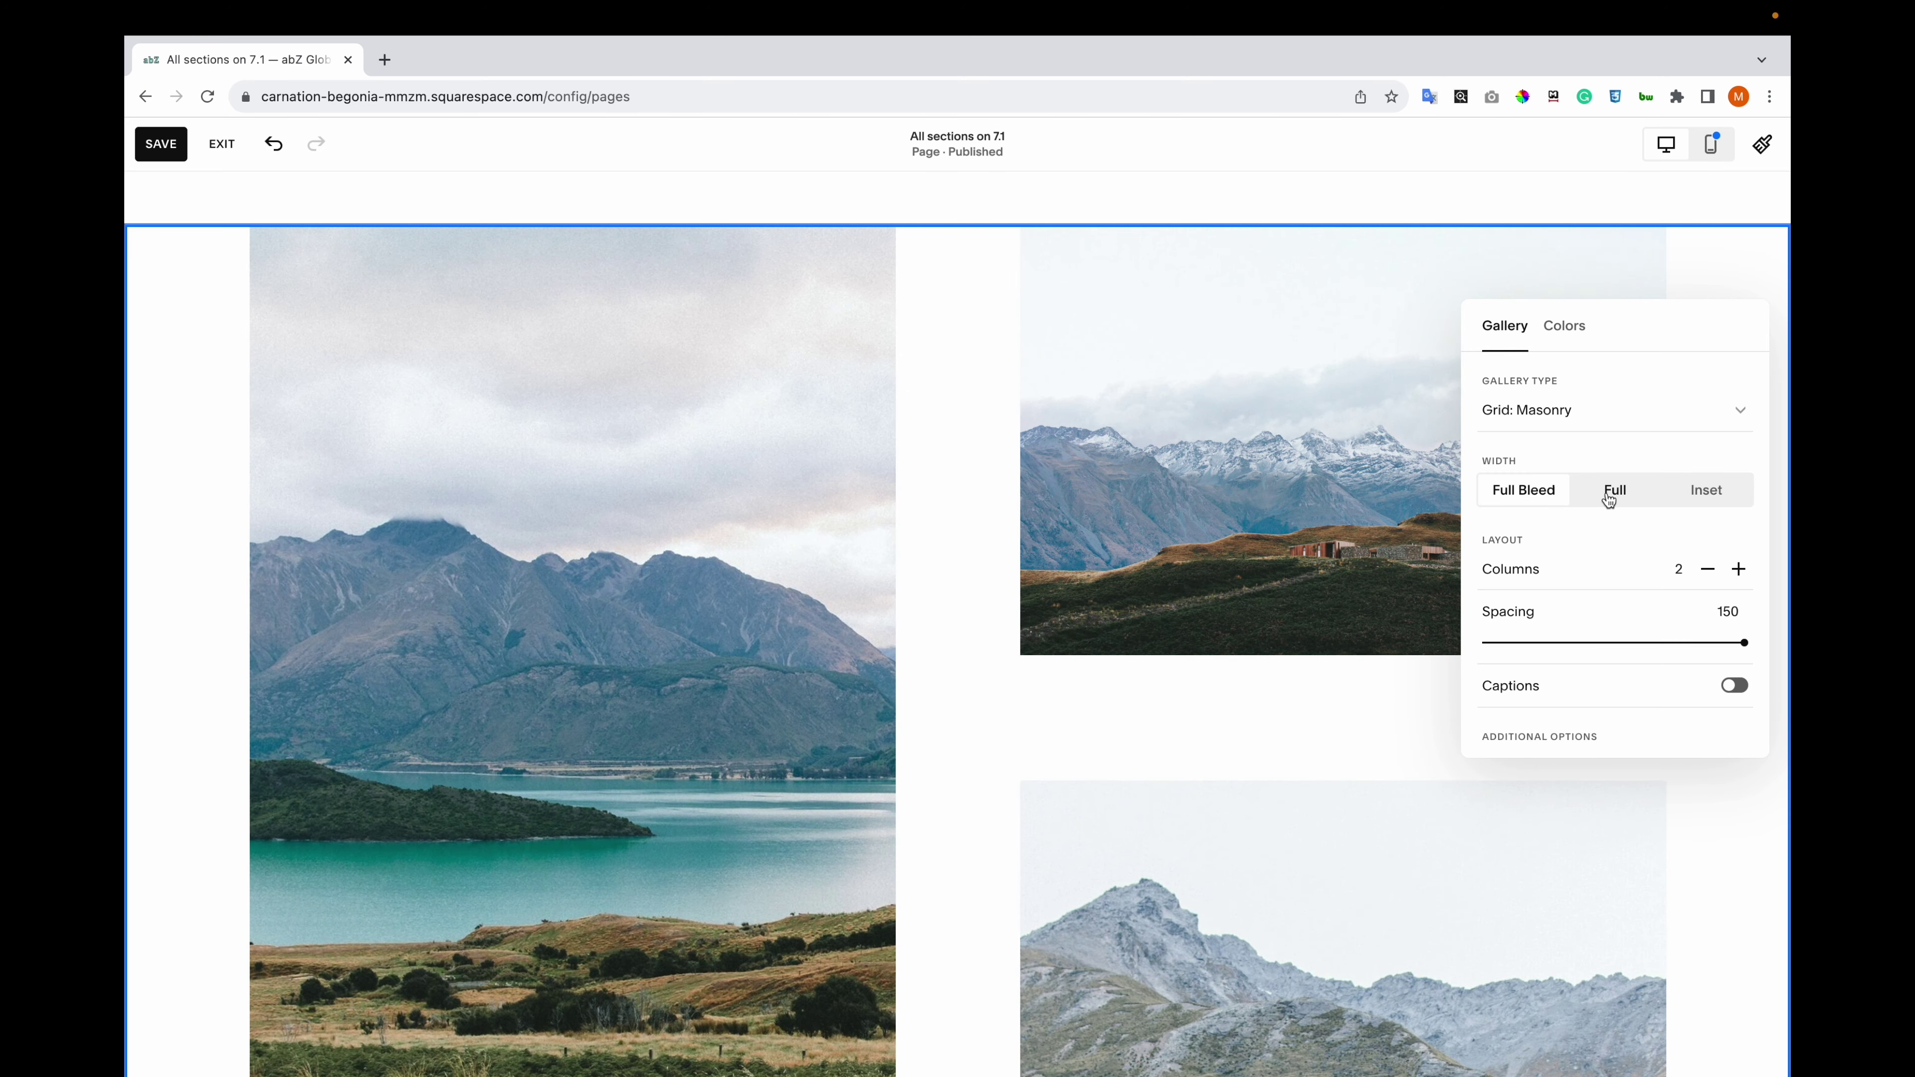
{"action": "left_click", "coordinate": [1610, 498]}
{"action": "left_click", "coordinate": [1696, 499]}
{"action": "left_click", "coordinate": [1534, 494]}
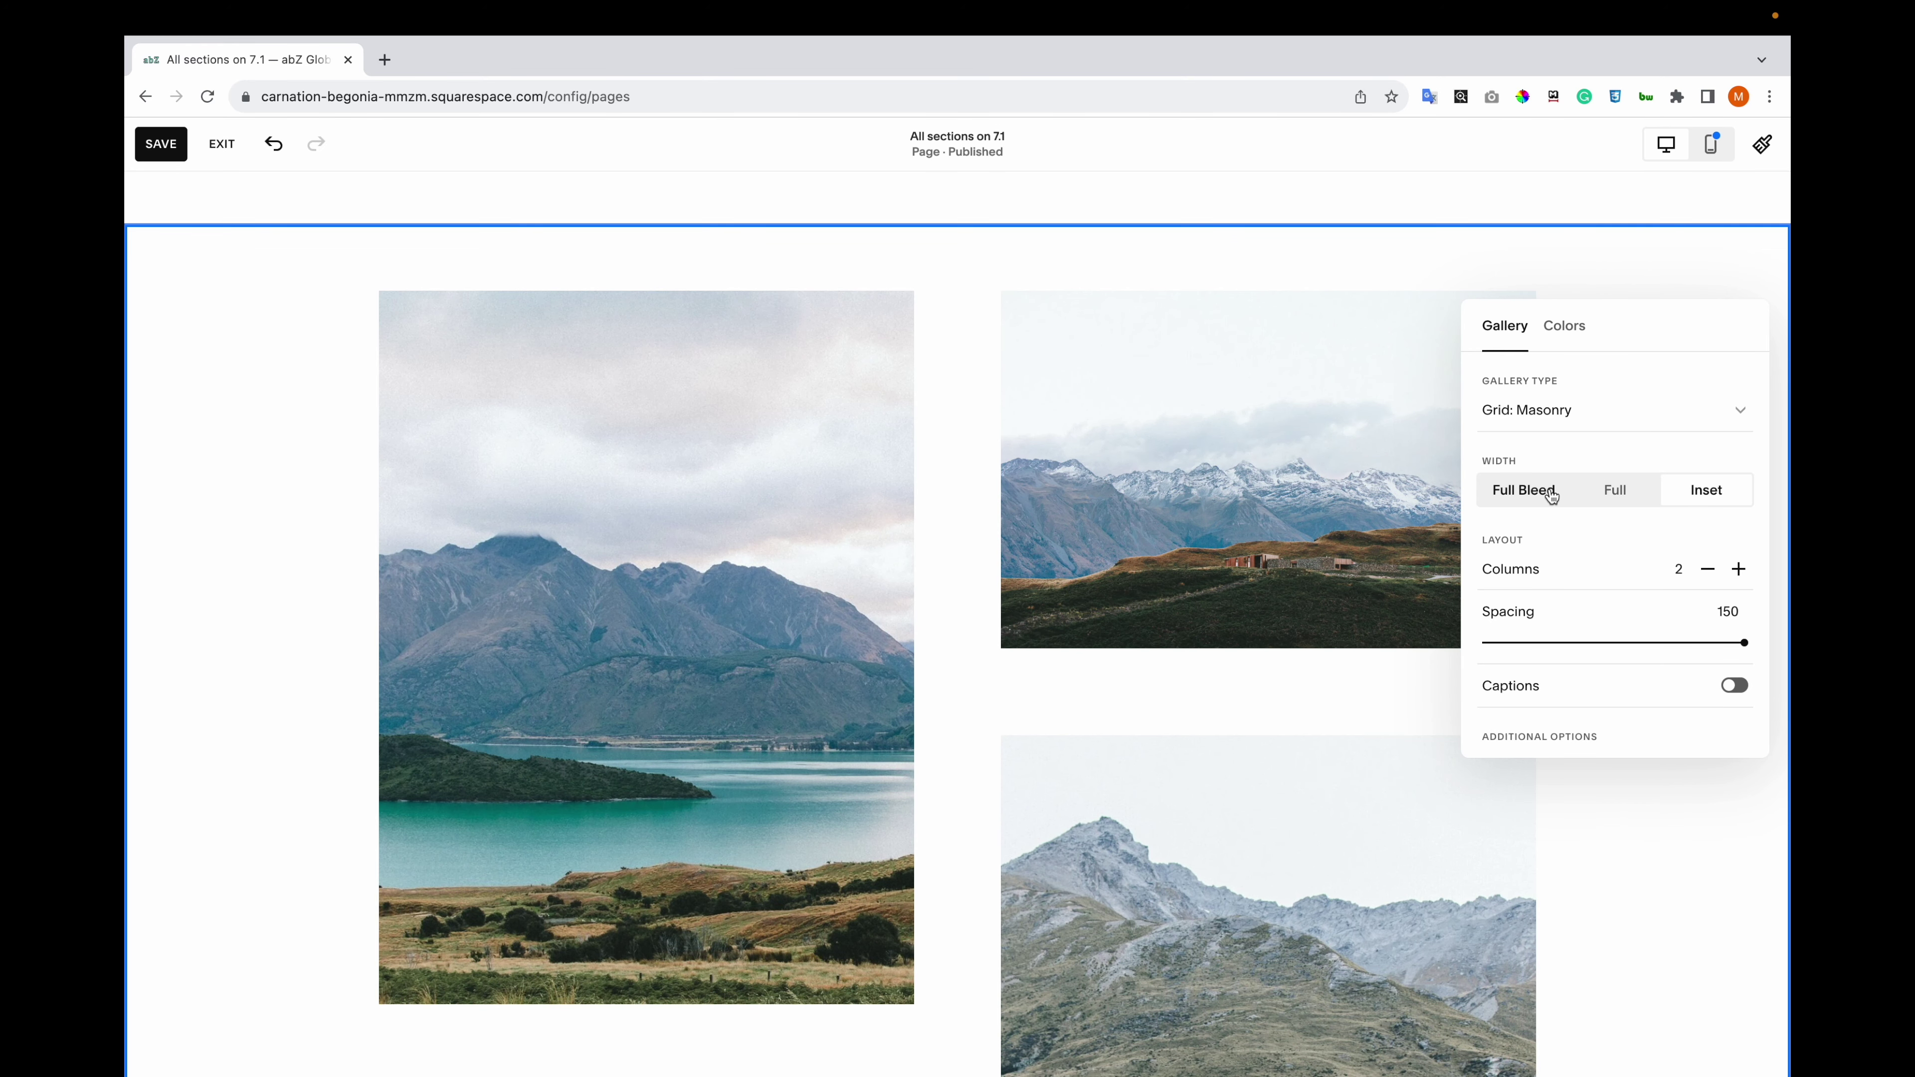
- Try three columns and captions on the masonry gallery, restore both settings, and review the animation, lightbox and divider options
{"action": "left_click", "coordinate": [1738, 569]}
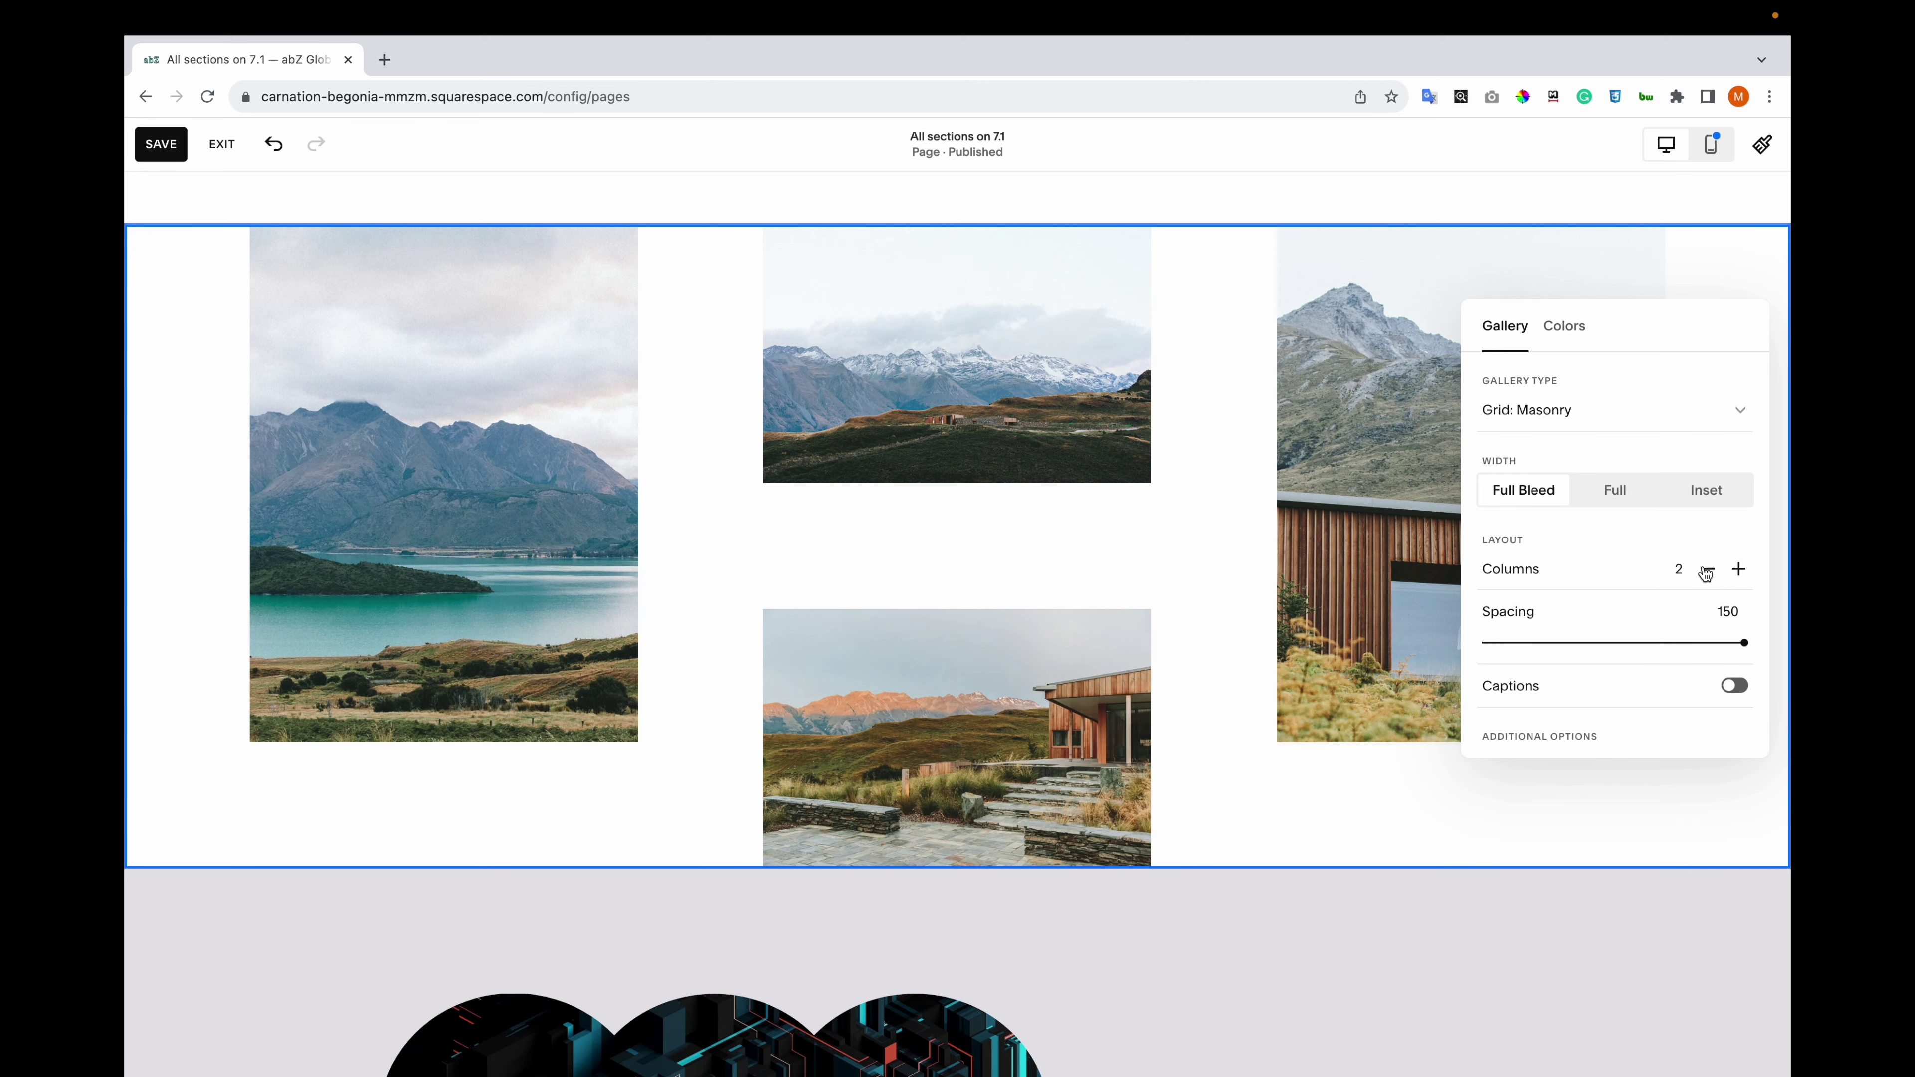
{"action": "scroll", "coordinate": [1608, 630], "scroll_direction": "down", "scroll_amount": 3}
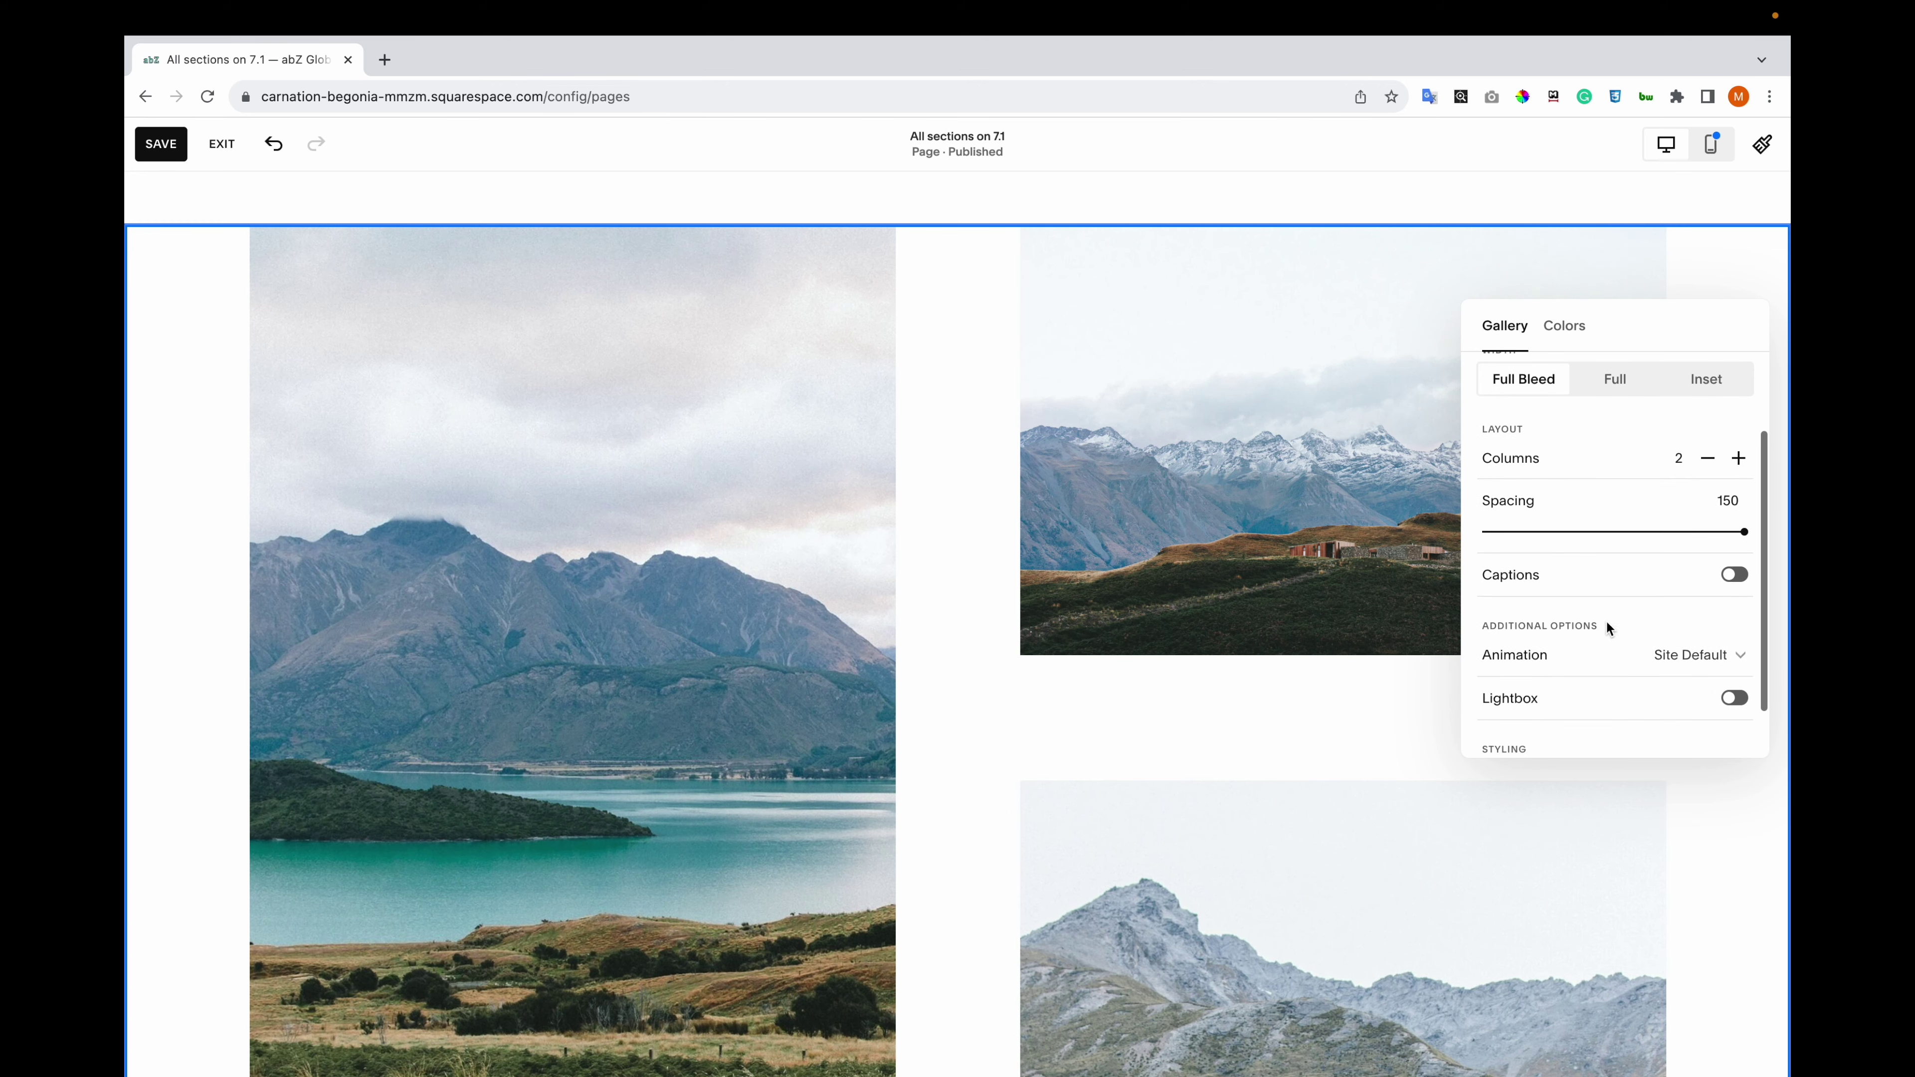
{"action": "left_click", "coordinate": [1733, 575]}
{"action": "left_click", "coordinate": [1733, 575]}
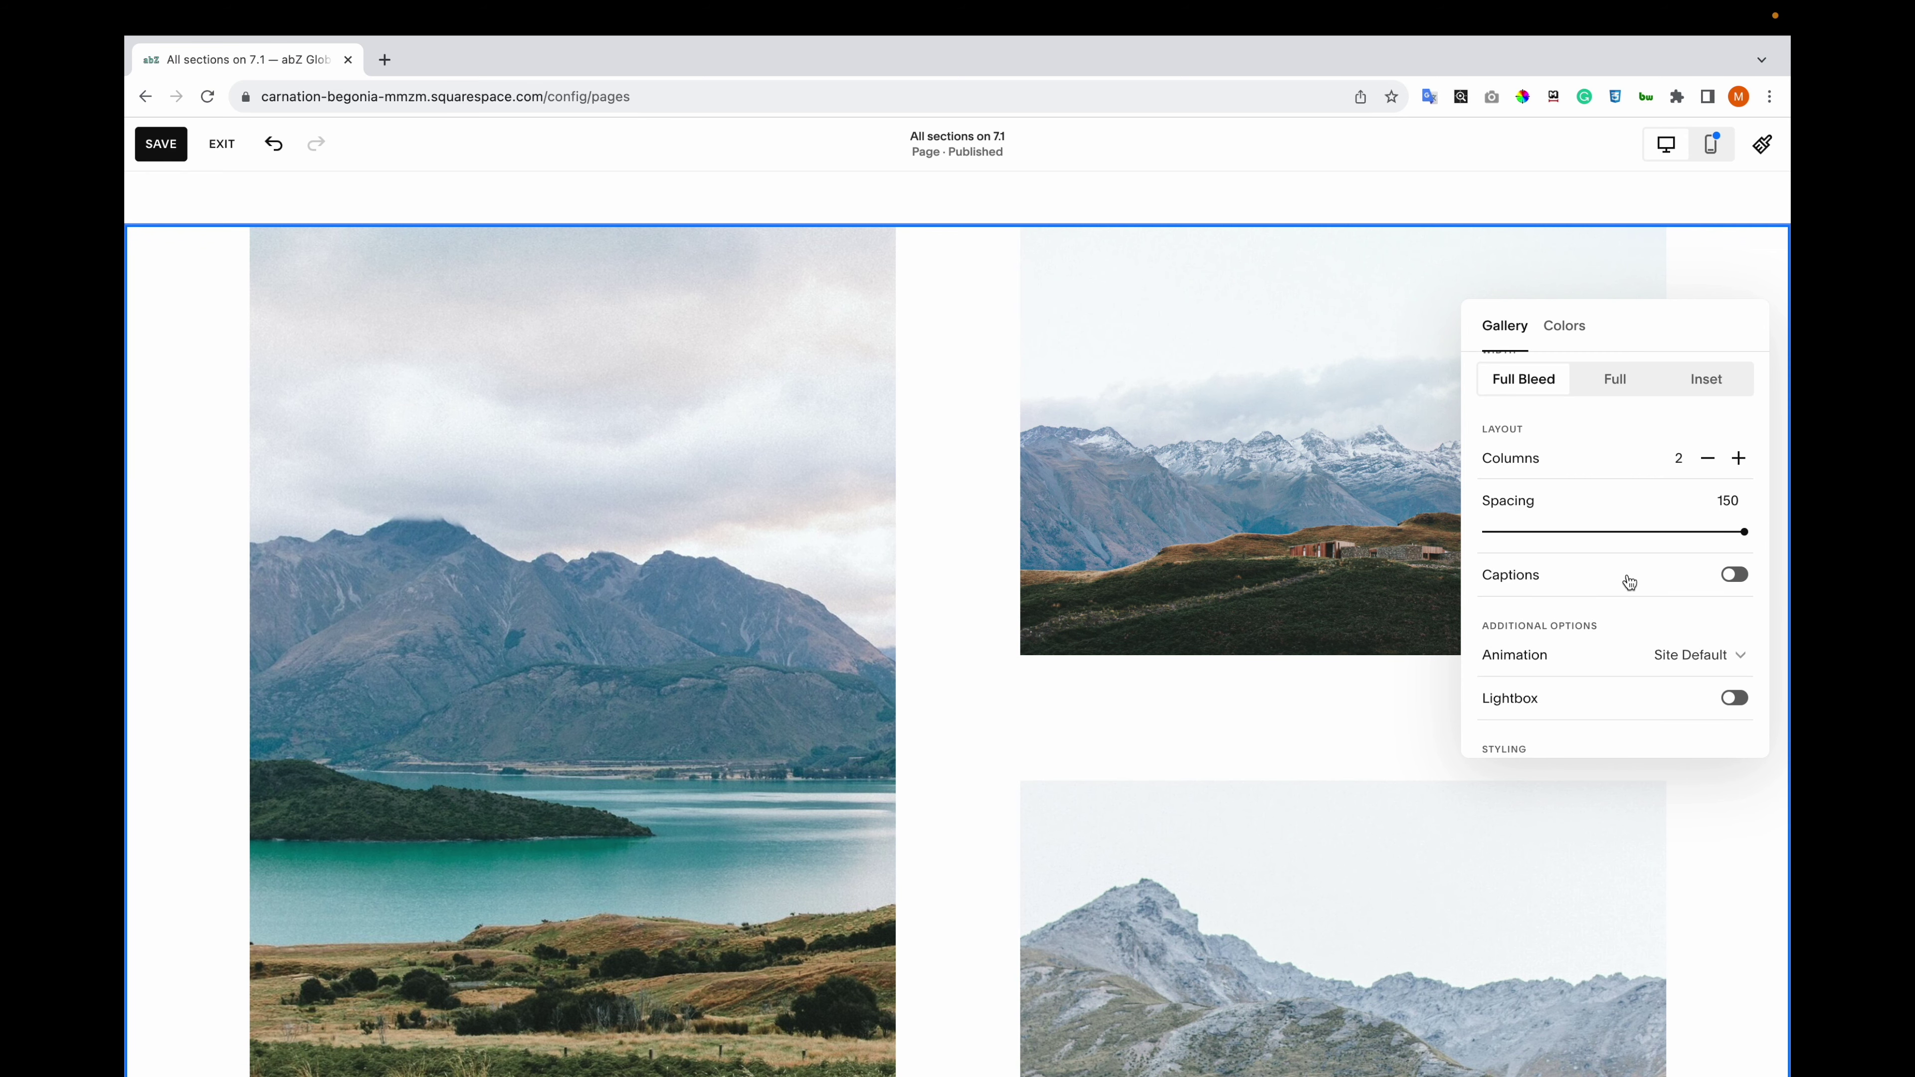
{"action": "scroll", "coordinate": [1628, 581], "scroll_direction": "down", "scroll_amount": 1}
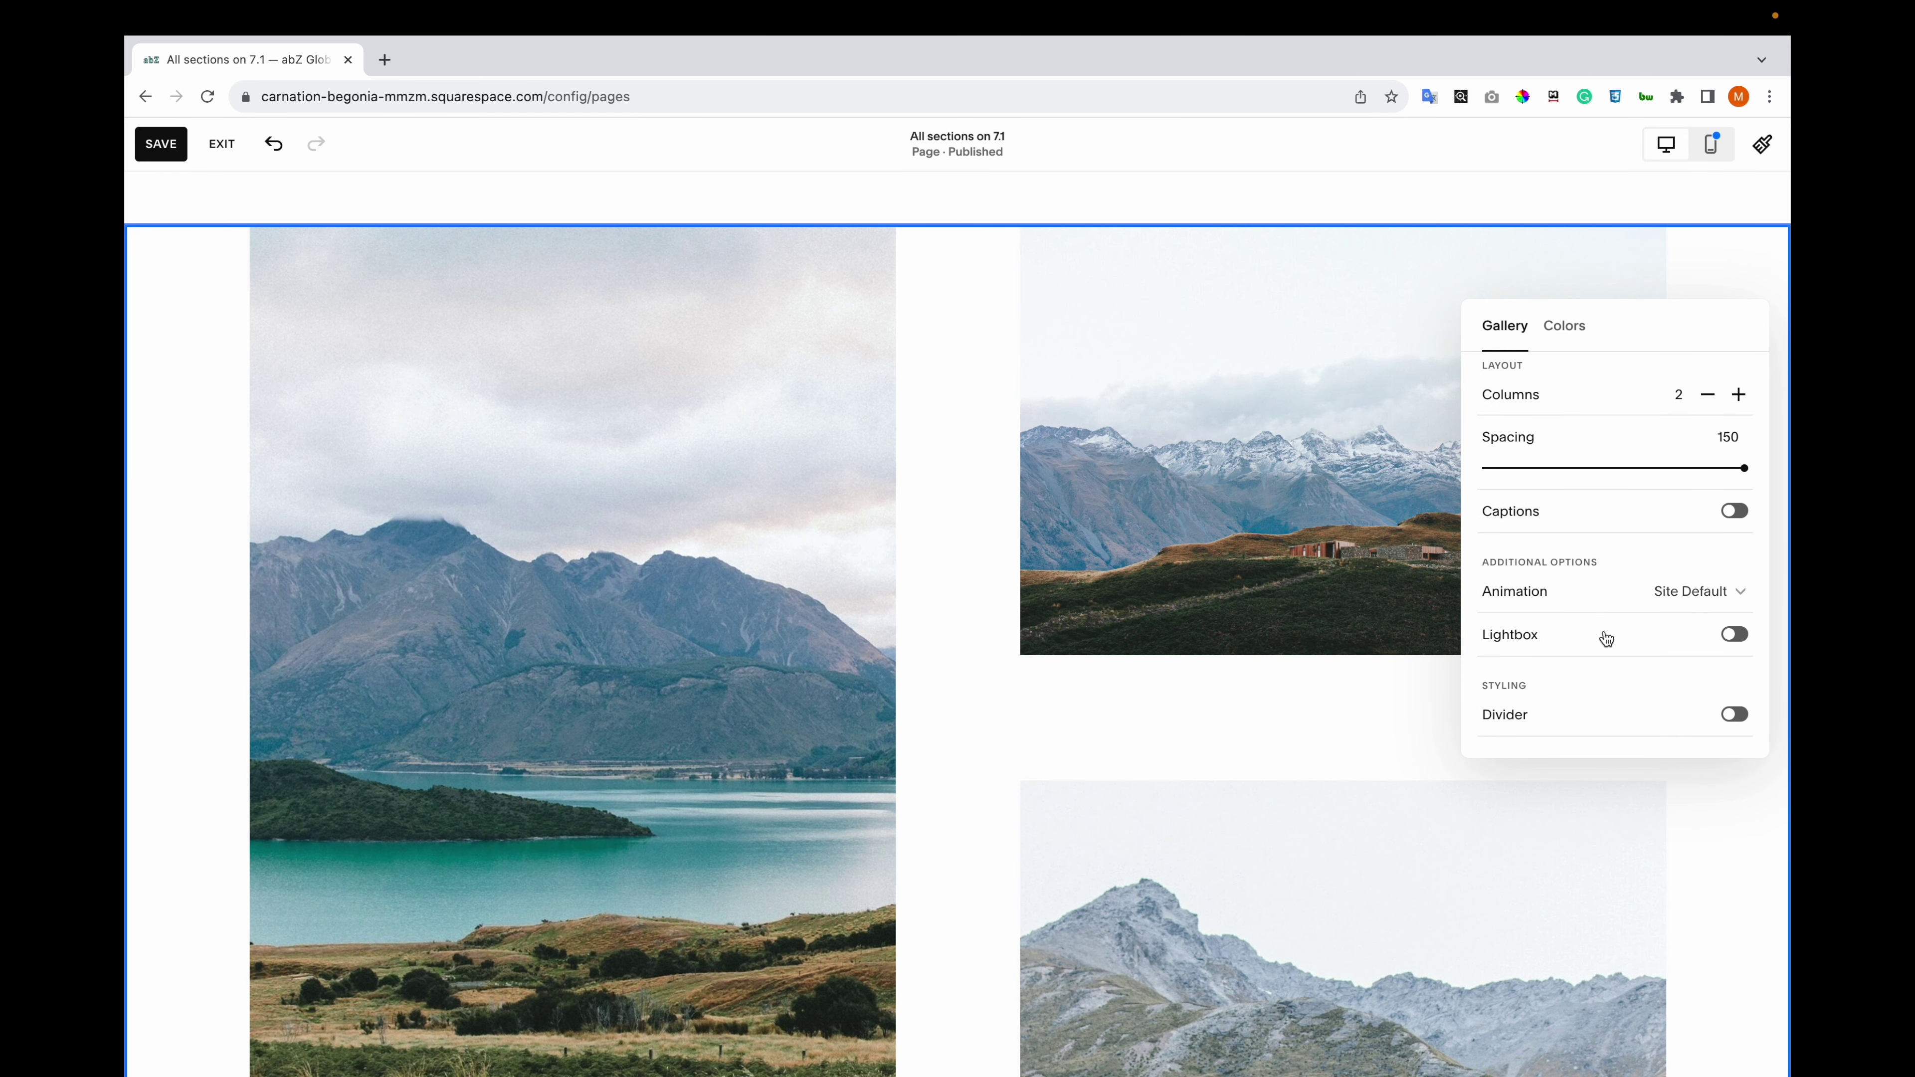
{"action": "scroll", "coordinate": [1605, 528], "scroll_direction": "up", "scroll_amount": 2}
- Try the Grid: Simple gallery type and review its aspect ratio, column, spacing and additional options
{"action": "left_click", "coordinate": [1585, 415]}
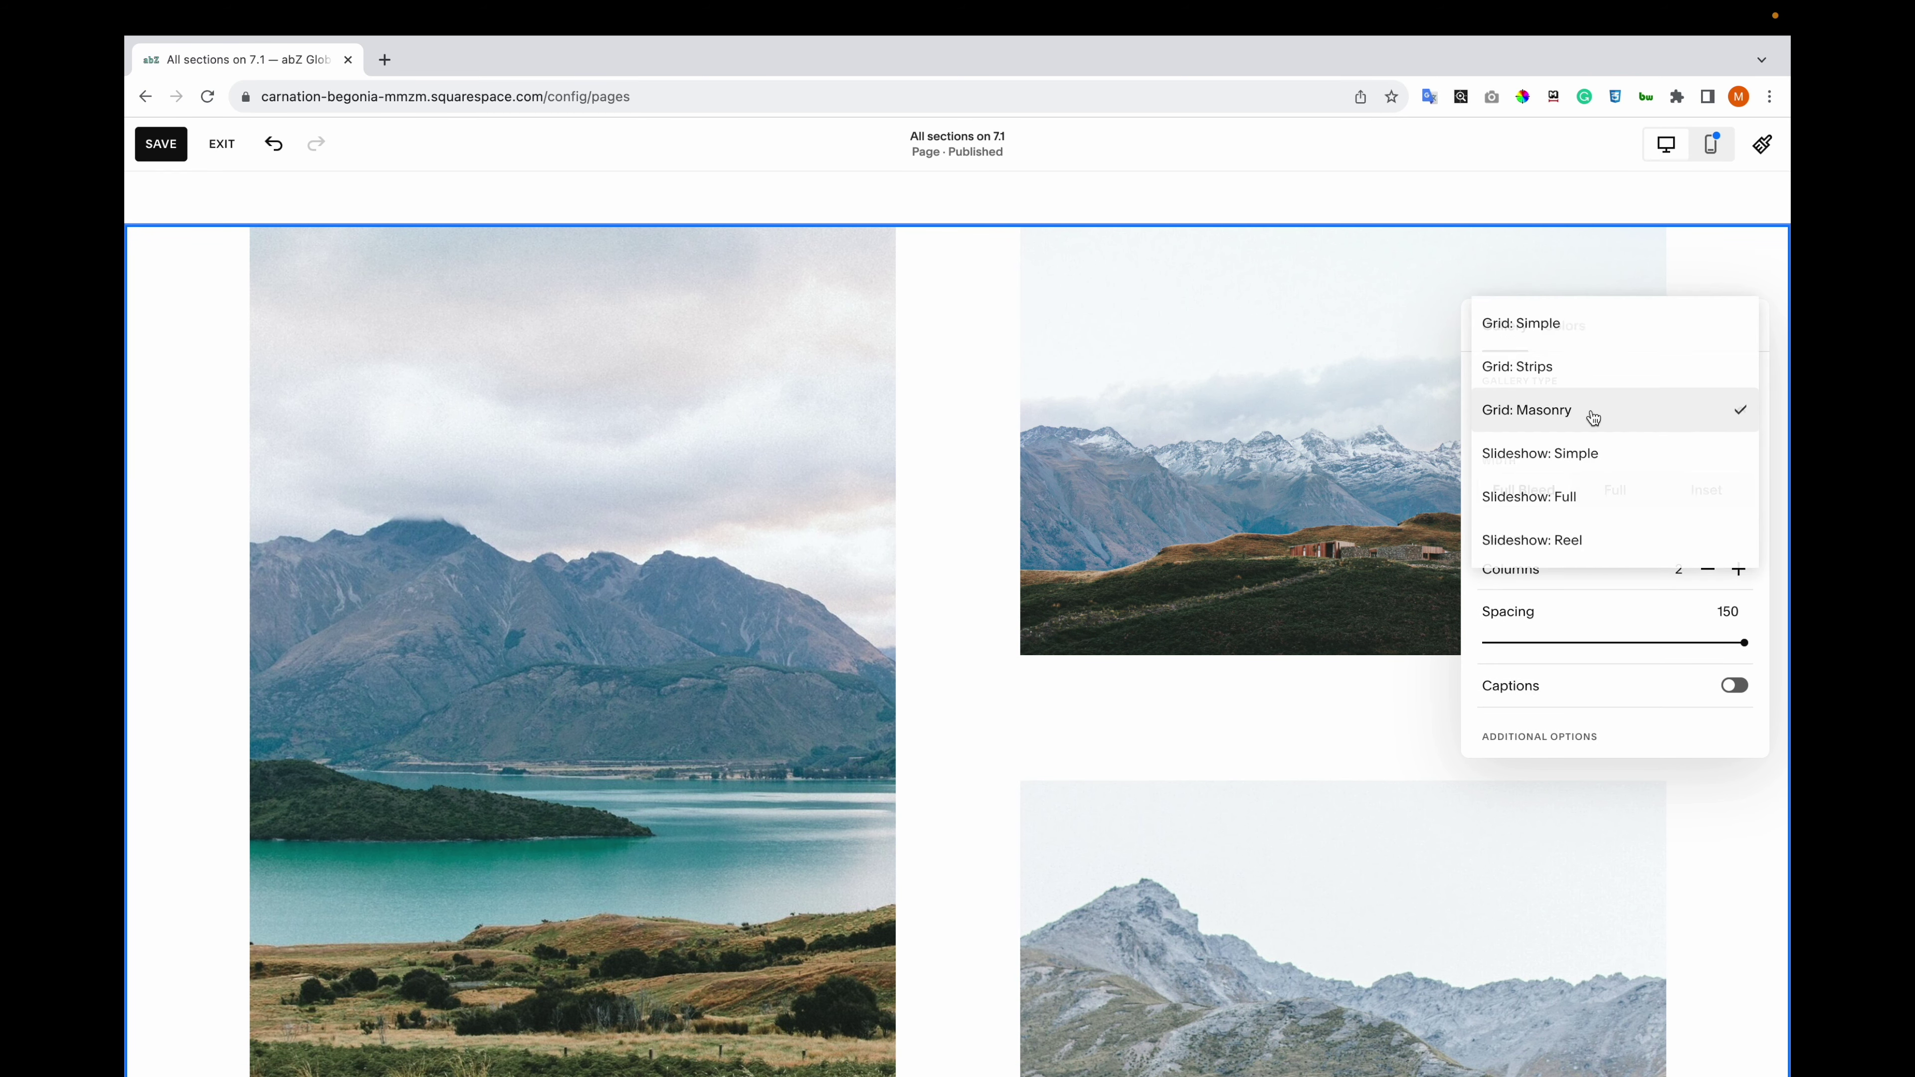
{"action": "left_click", "coordinate": [1574, 343]}
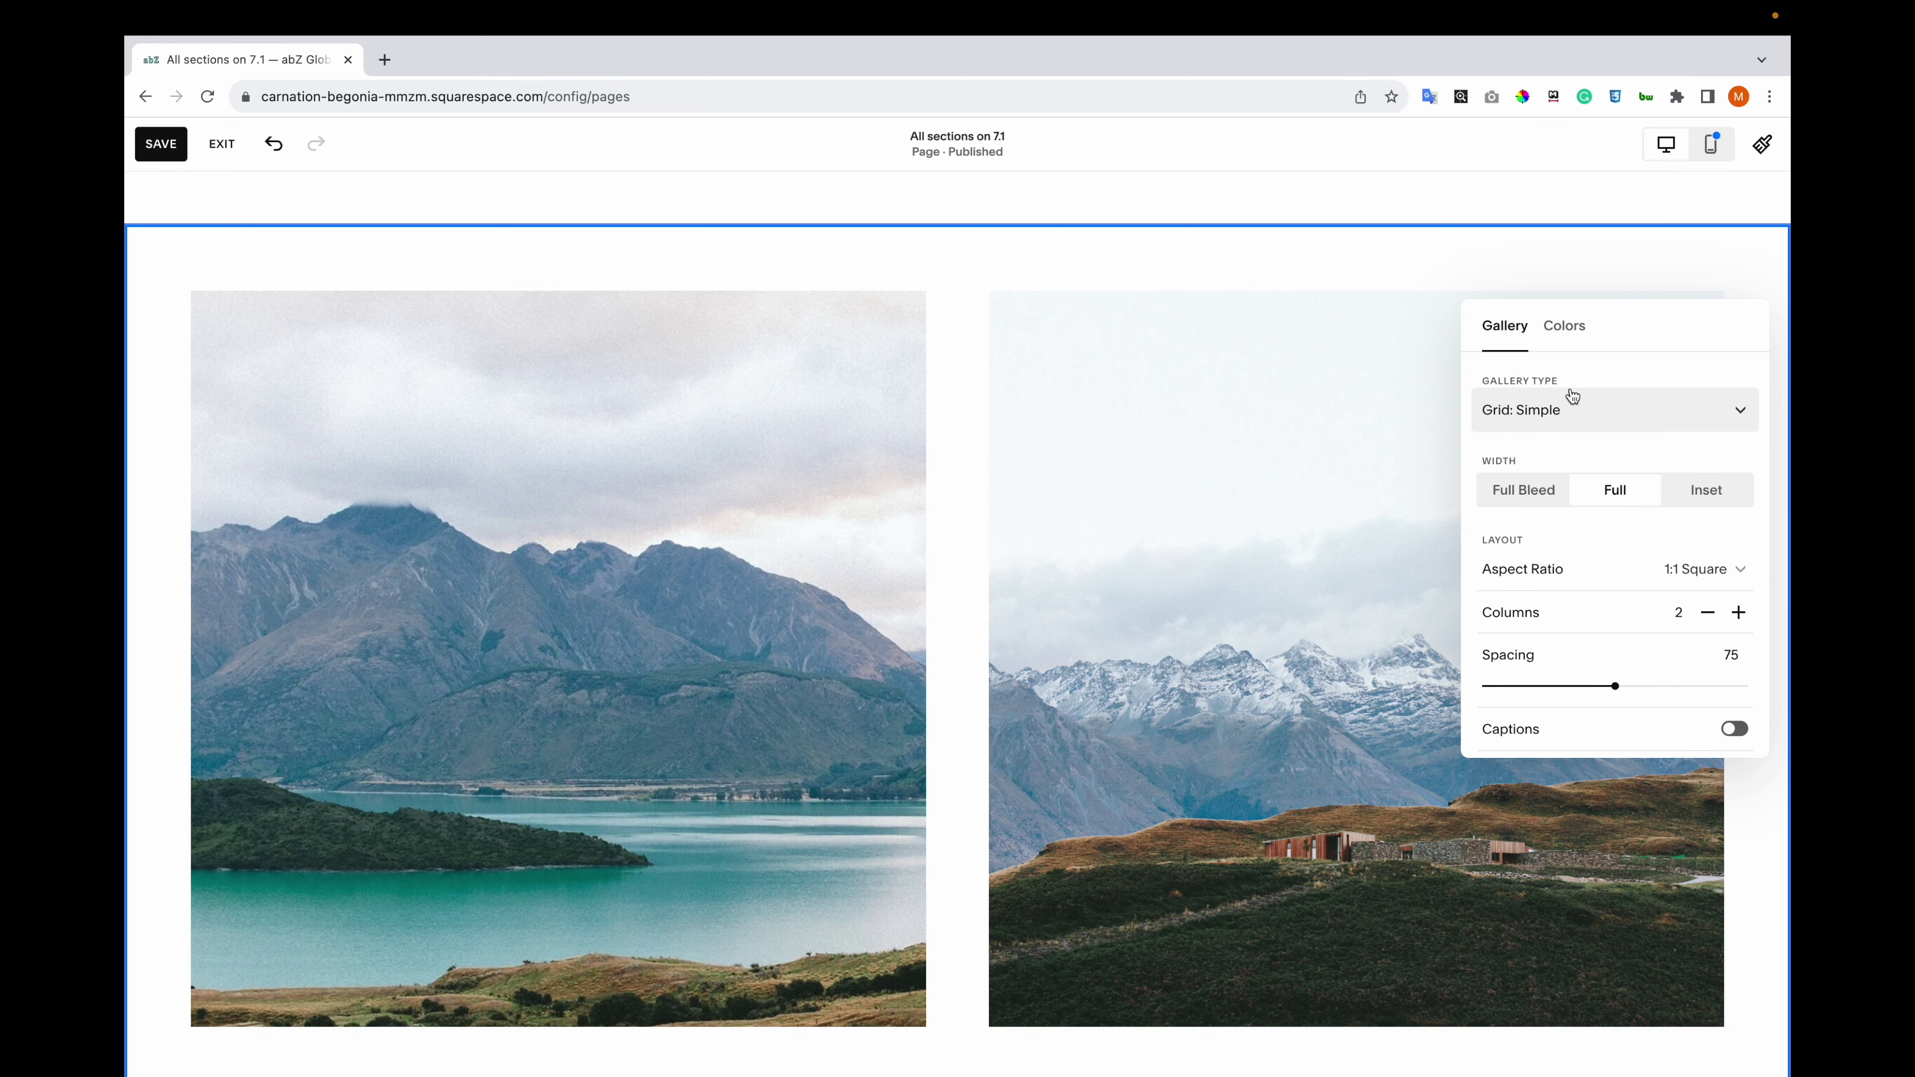
{"action": "scroll", "coordinate": [1604, 554], "scroll_direction": "down", "scroll_amount": 1}
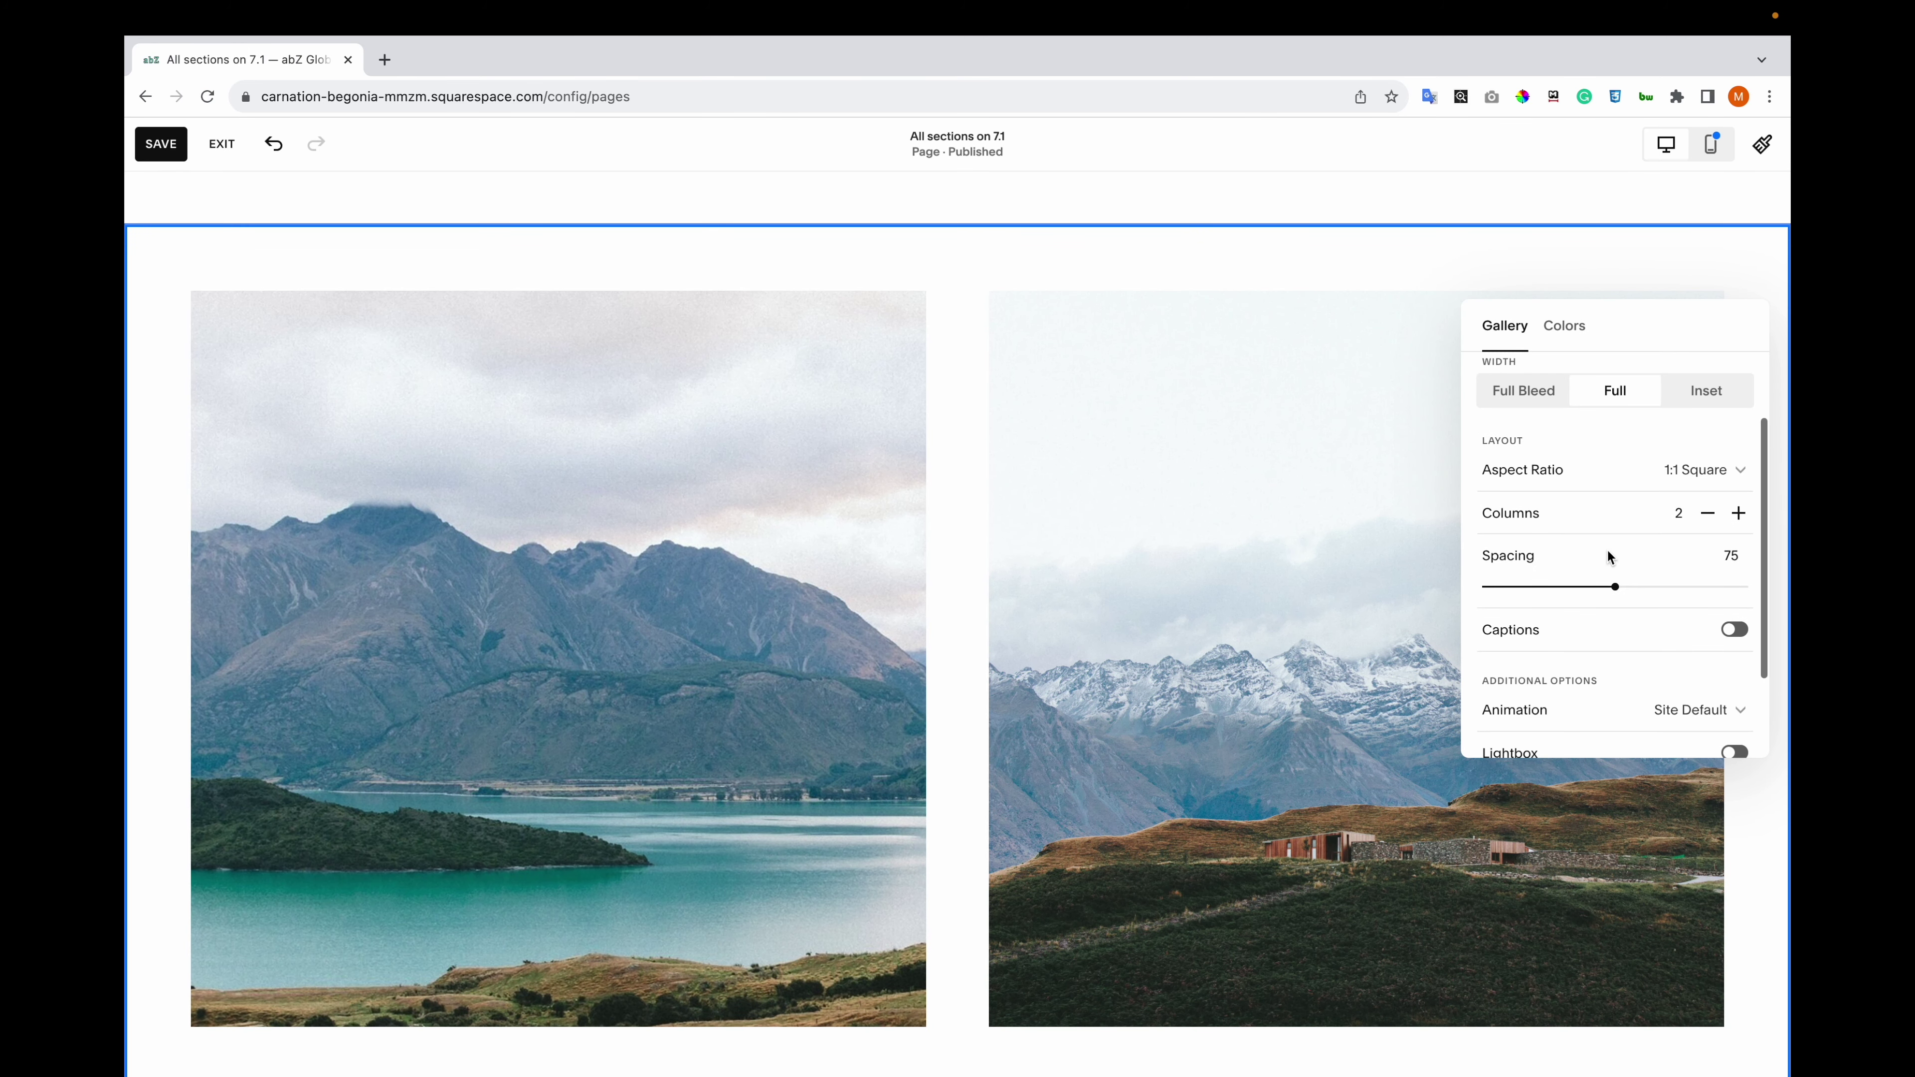
{"action": "scroll", "coordinate": [1607, 557], "scroll_direction": "down", "scroll_amount": 1}
{"action": "scroll", "coordinate": [1607, 556], "scroll_direction": "up", "scroll_amount": 3}
- Try the Grid: Strips gallery type and increase its row height
{"action": "left_click", "coordinate": [1530, 407]}
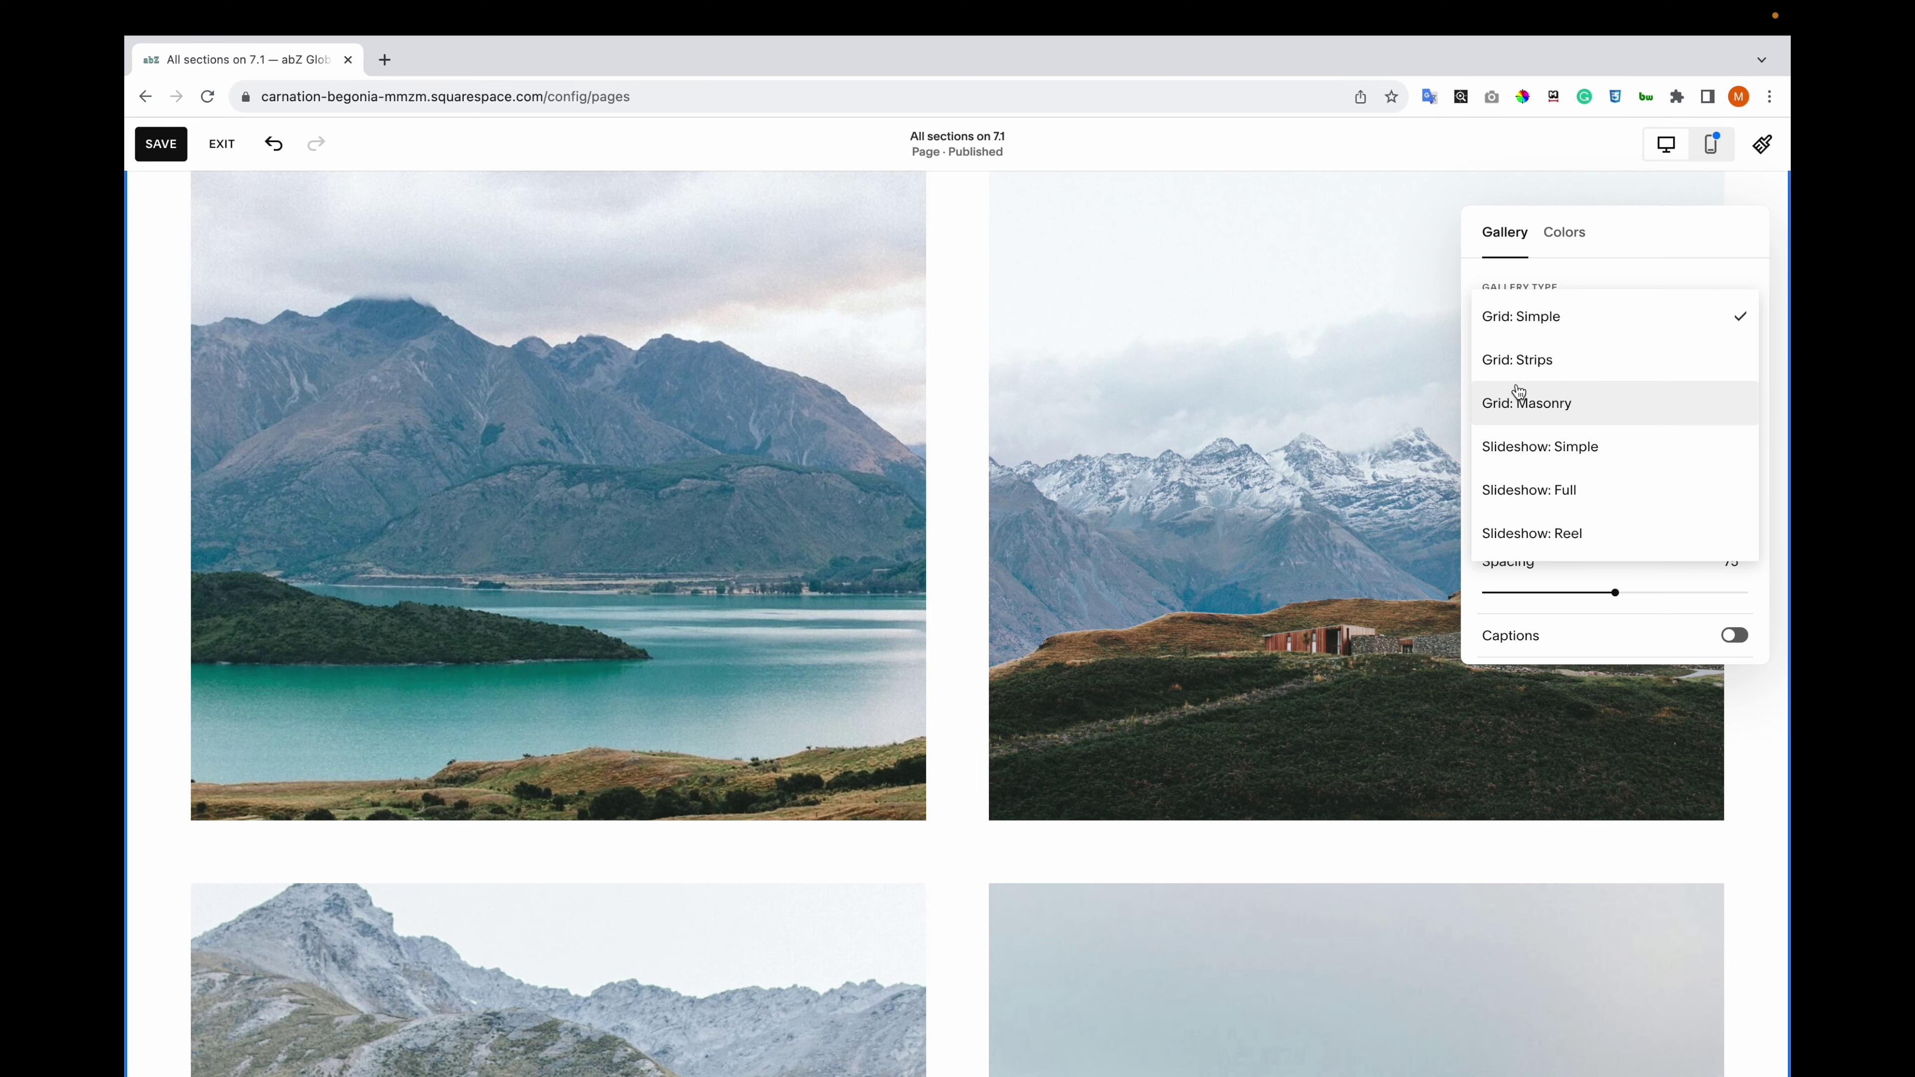
{"action": "left_click", "coordinate": [1525, 361]}
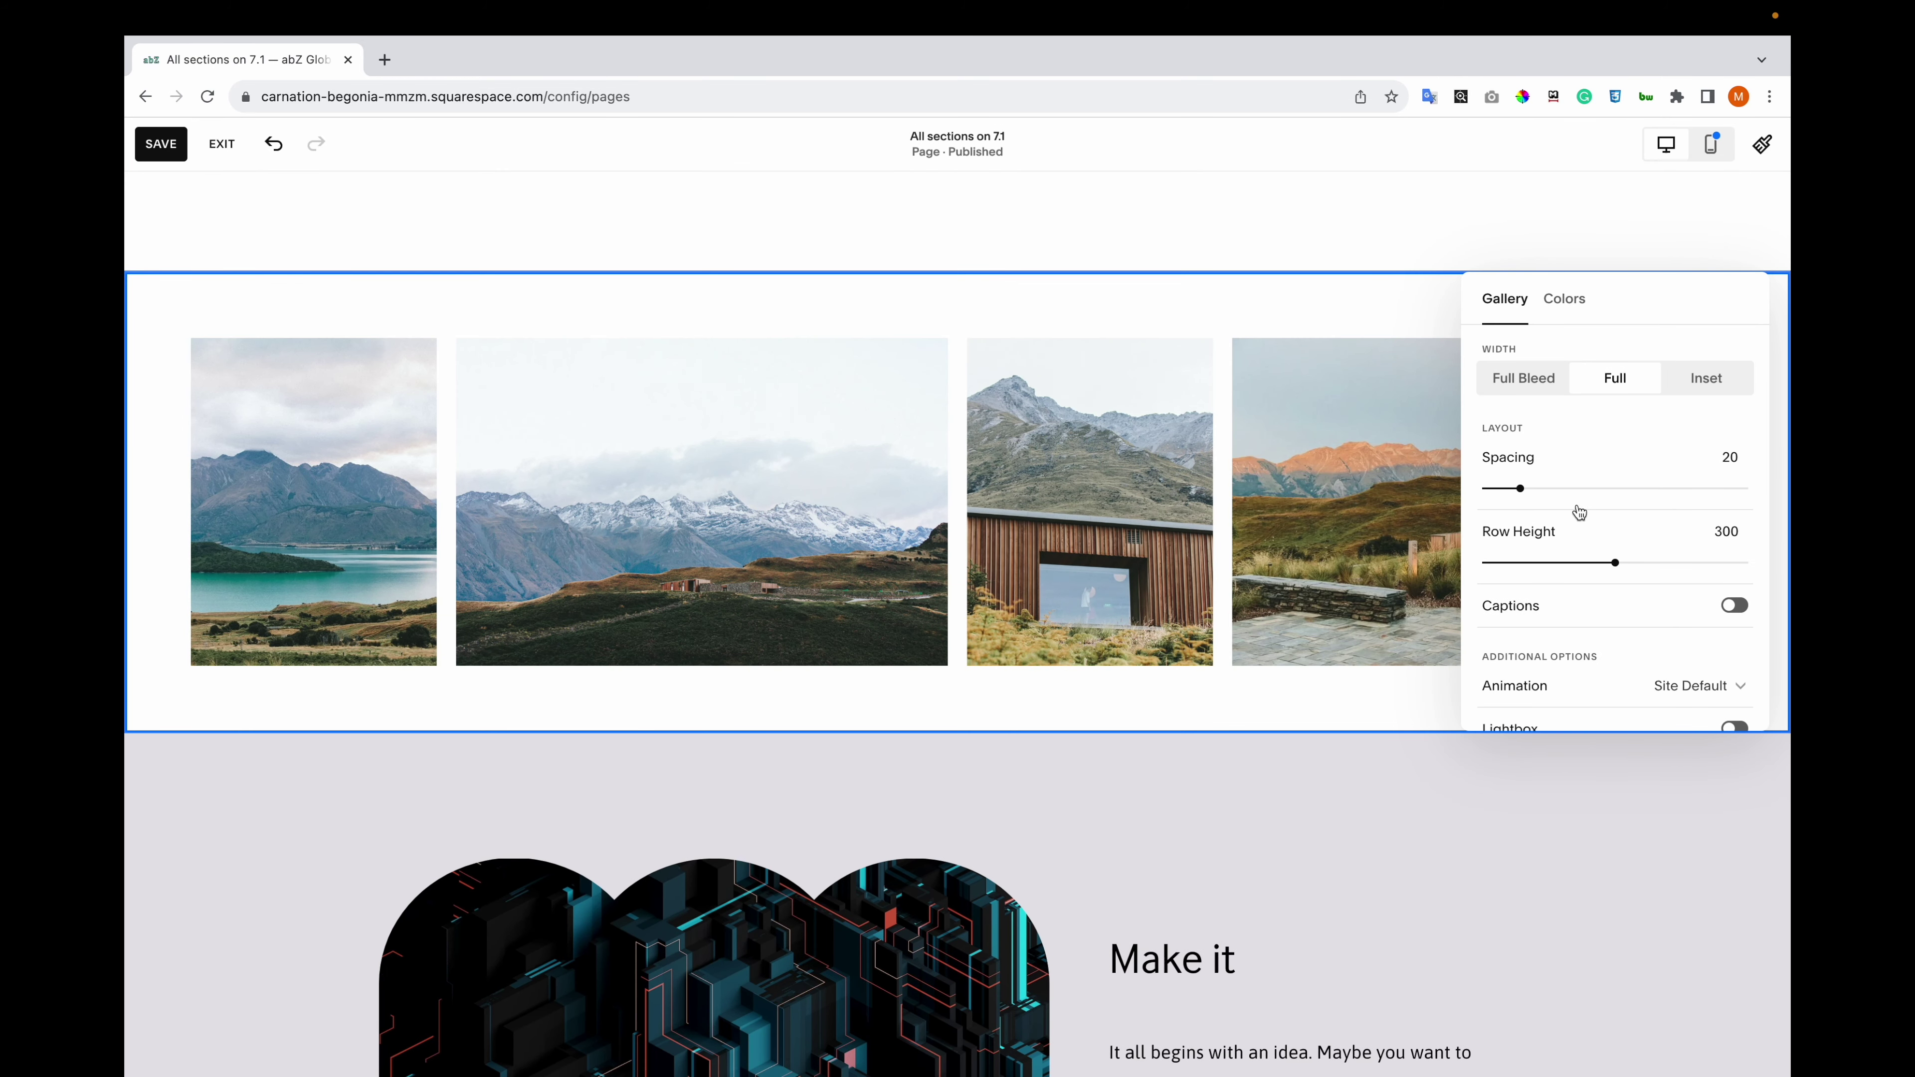
{"action": "left_click_drag", "start_coordinate": [1615, 562], "coordinate": [1700, 563]}
- Try the Slideshow: Simple gallery type with side controls and thumbnails turned on, and review its other options
{"action": "scroll", "coordinate": [1634, 555], "scroll_direction": "up", "scroll_amount": 3}
{"action": "left_click", "coordinate": [1583, 384]}
{"action": "left_click", "coordinate": [1581, 469]}
{"action": "left_click", "coordinate": [1582, 470]}
{"action": "left_click", "coordinate": [1566, 507]}
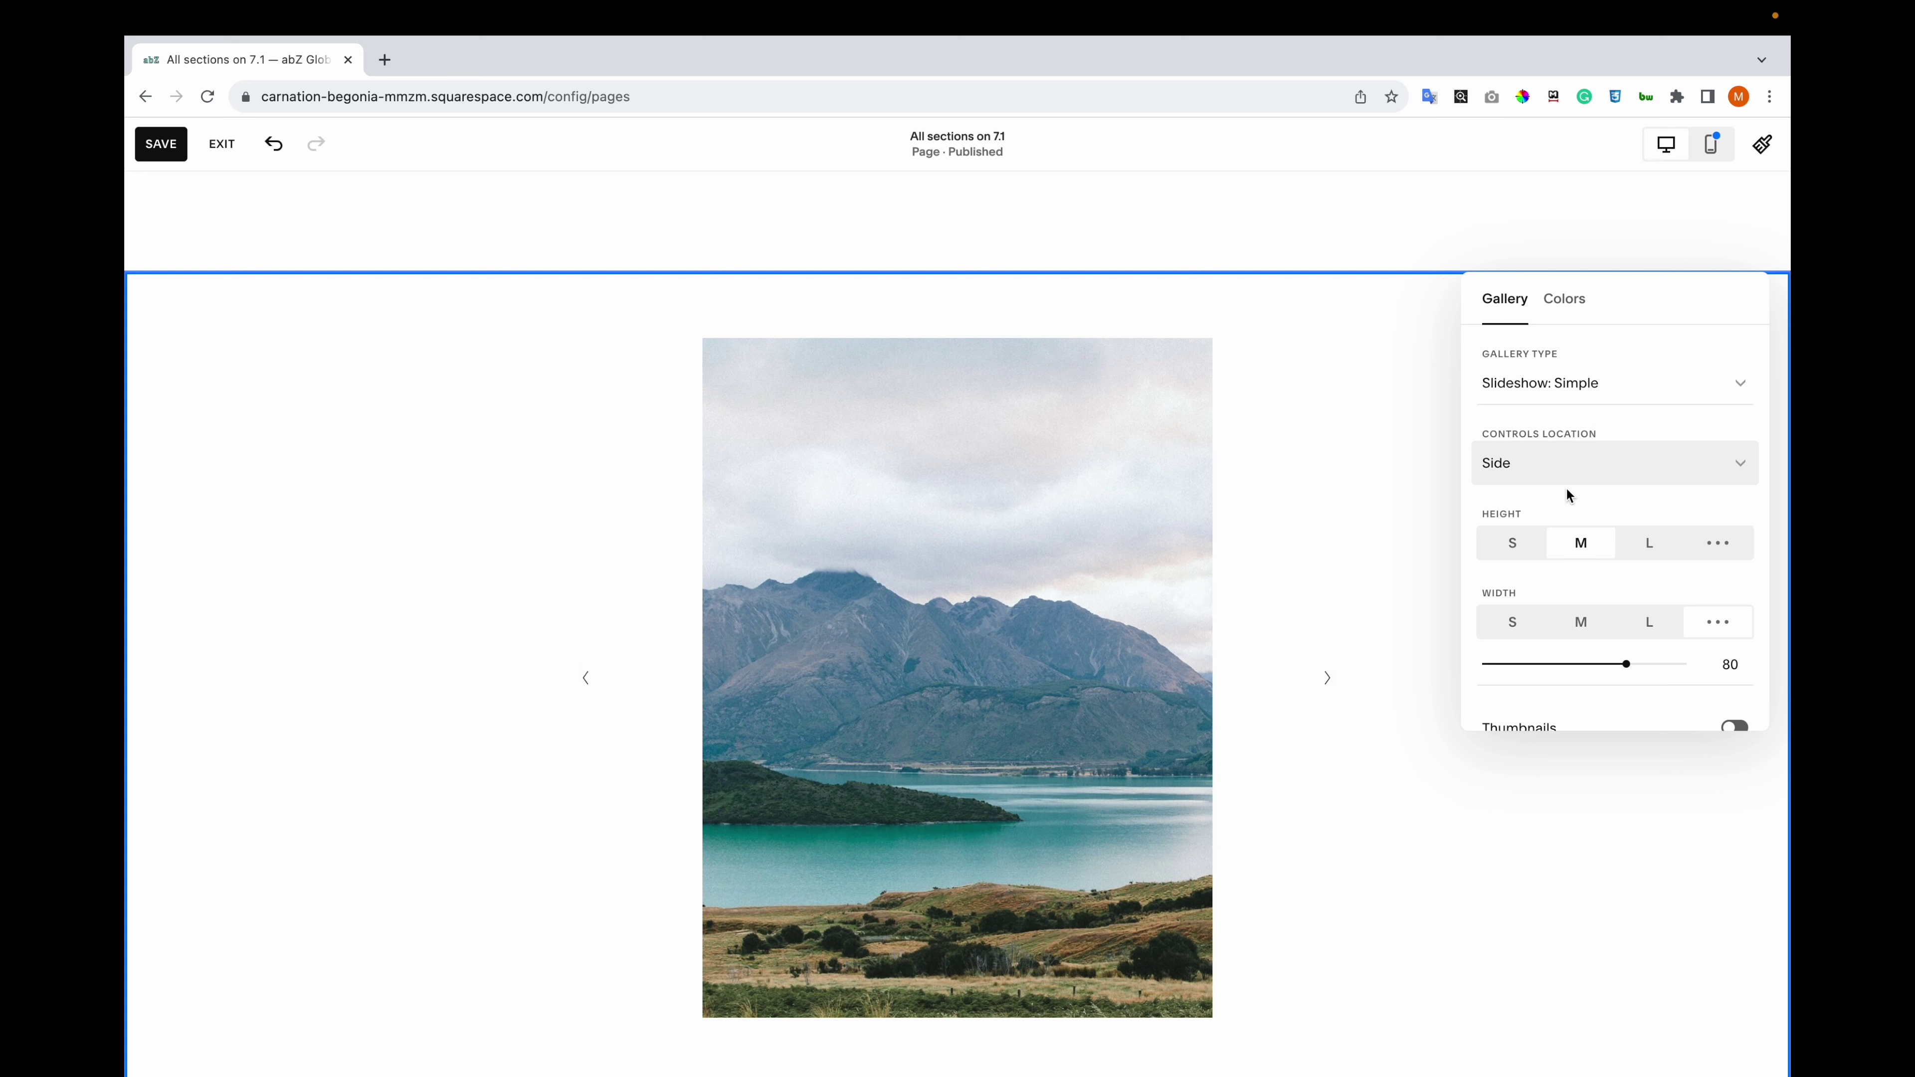
{"action": "scroll", "coordinate": [1574, 582], "scroll_direction": "down", "scroll_amount": 4}
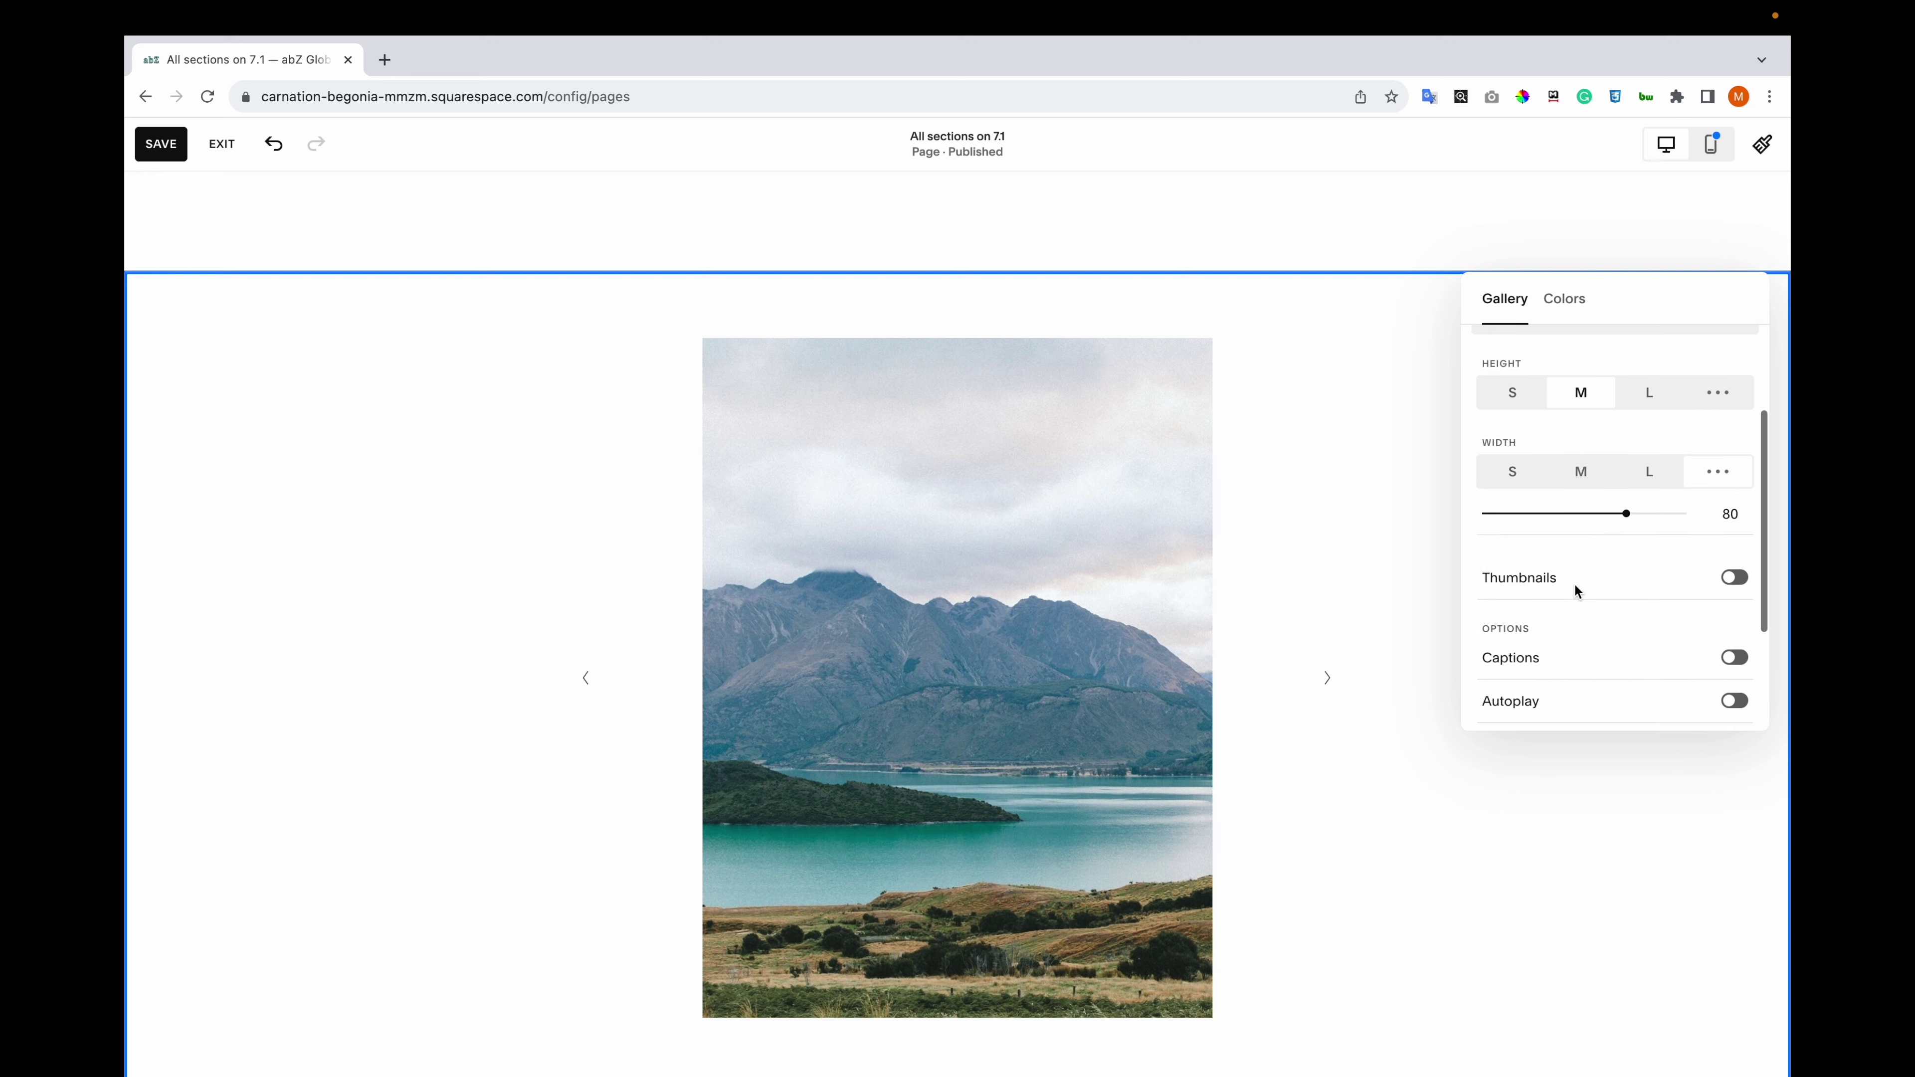
{"action": "left_click", "coordinate": [1732, 442]}
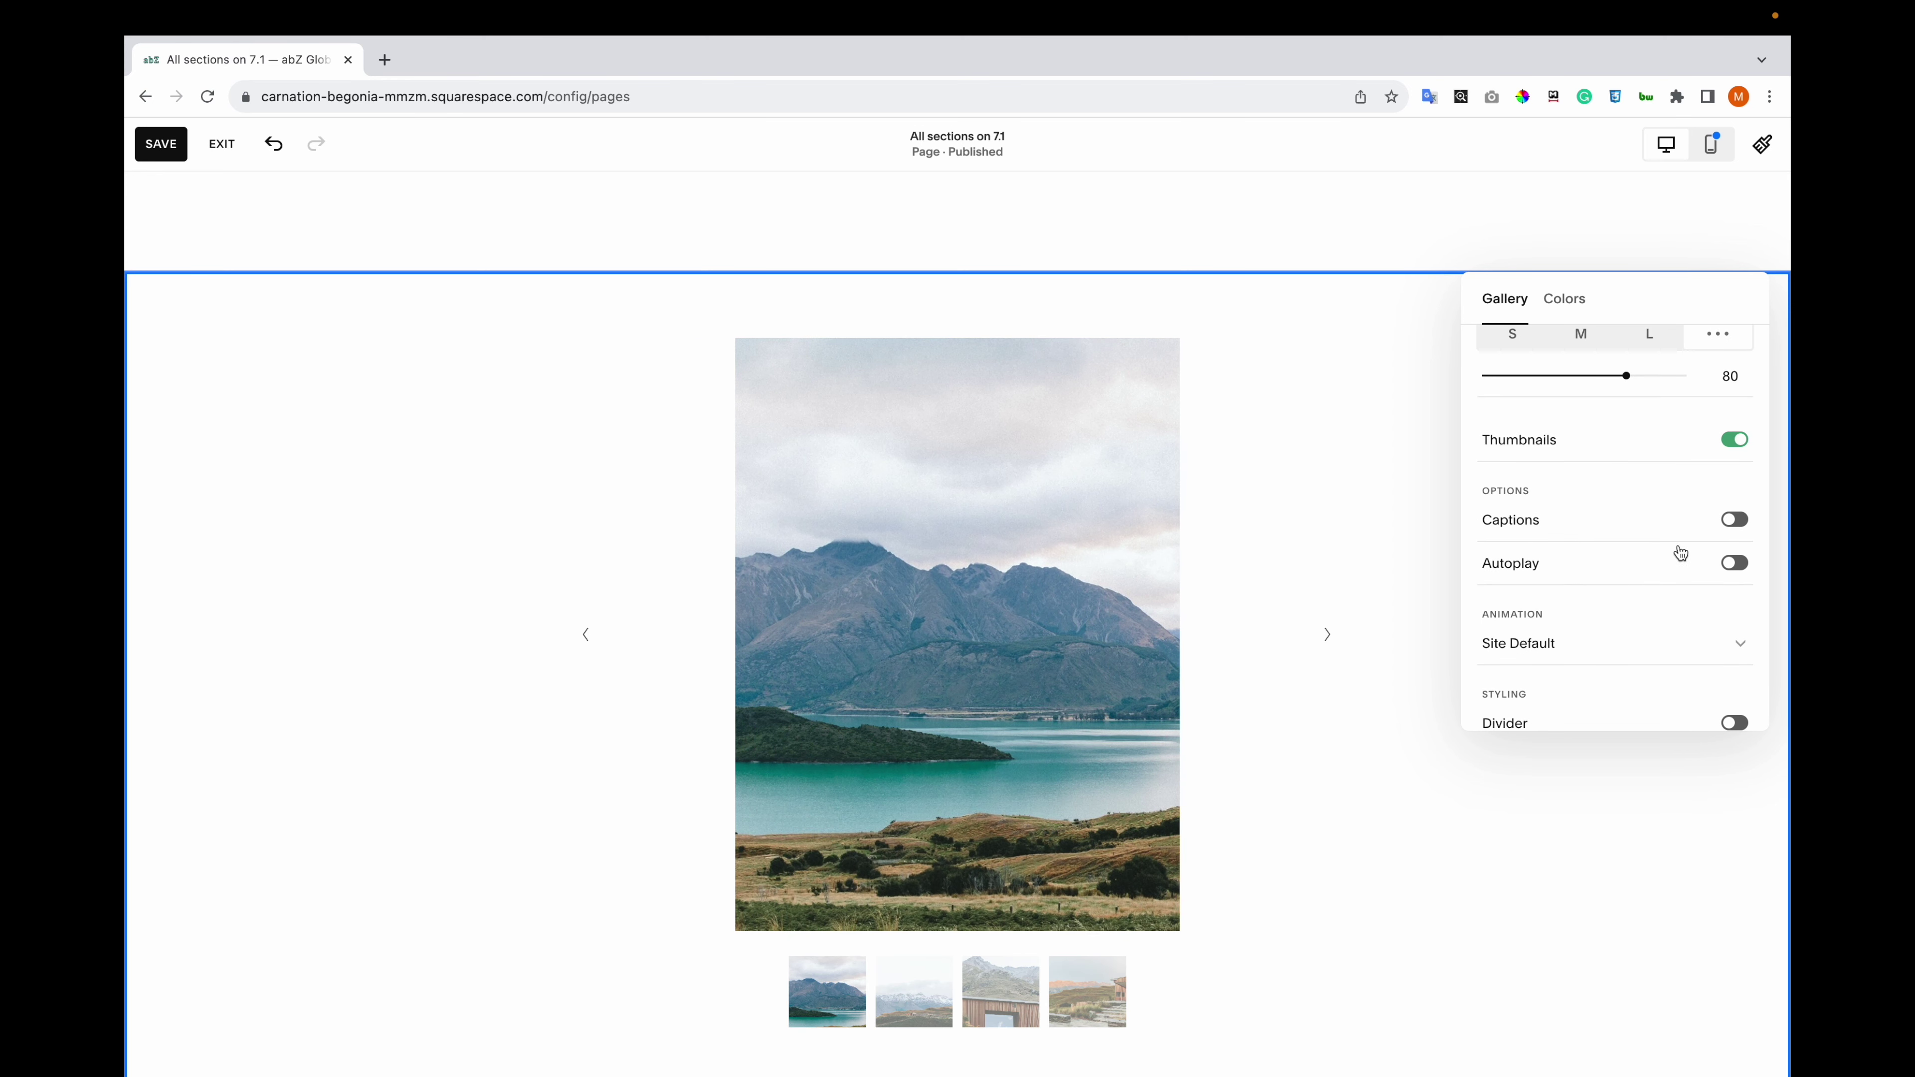
{"action": "scroll", "coordinate": [1648, 575], "scroll_direction": "down", "scroll_amount": 1}
{"action": "scroll", "coordinate": [1645, 563], "scroll_direction": "up", "scroll_amount": 5}
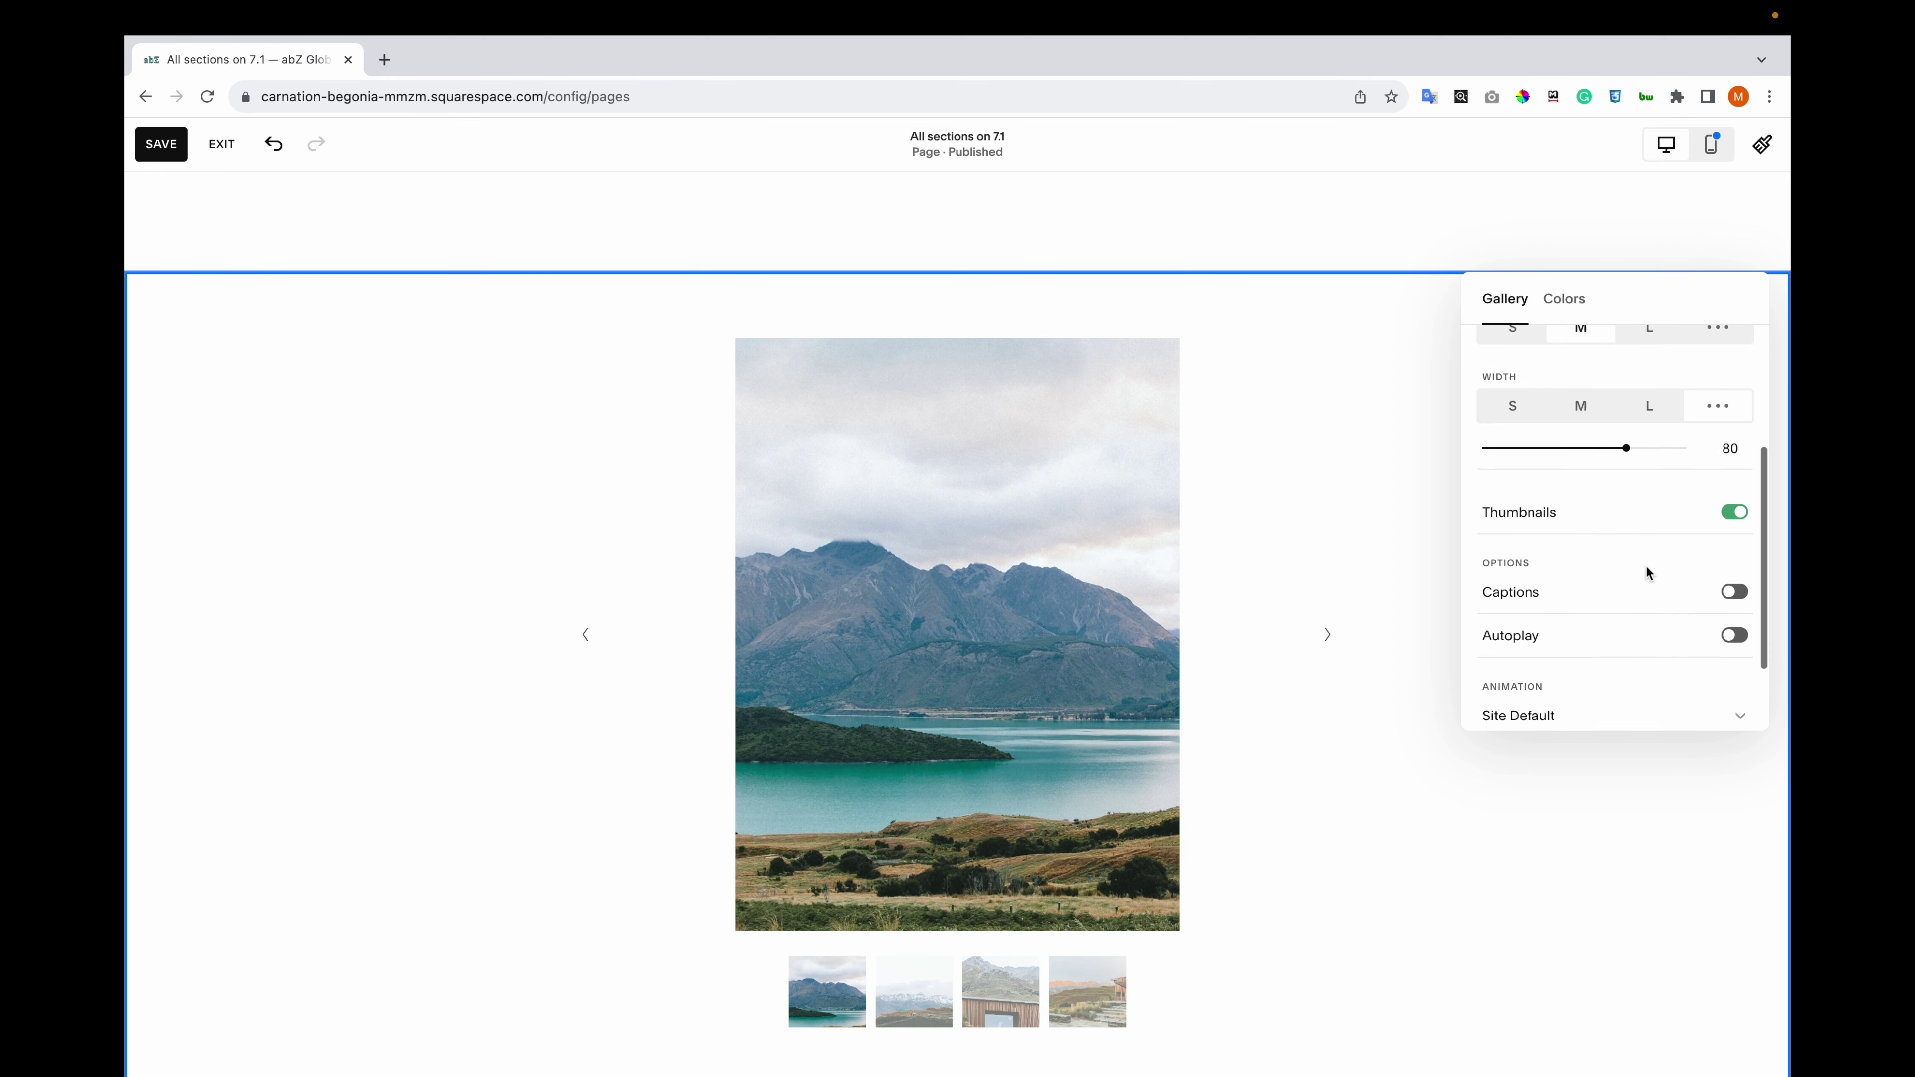
- Try the Slideshow: Full gallery type and set its controls to Bullets
{"action": "left_click", "coordinate": [1605, 399]}
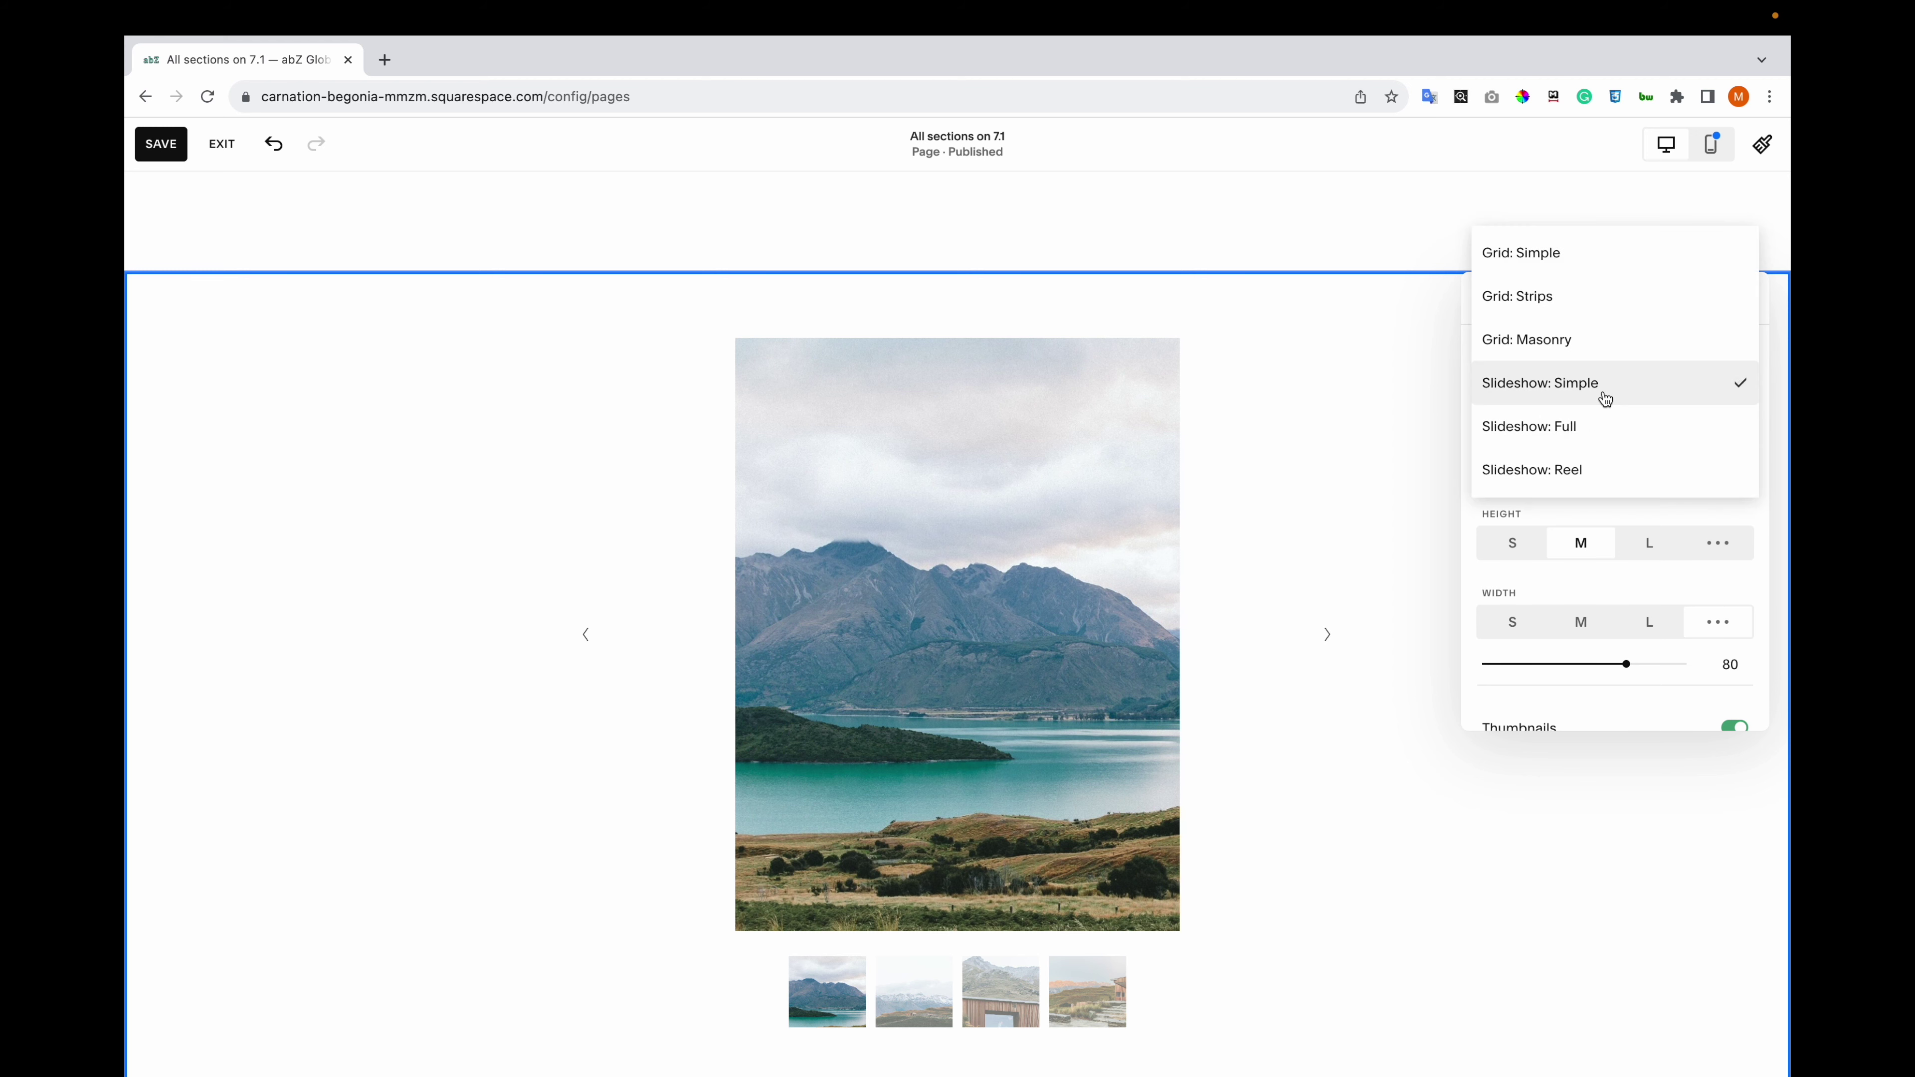
{"action": "left_click", "coordinate": [1595, 430]}
{"action": "scroll", "coordinate": [1235, 550], "scroll_direction": "up", "scroll_amount": 1}
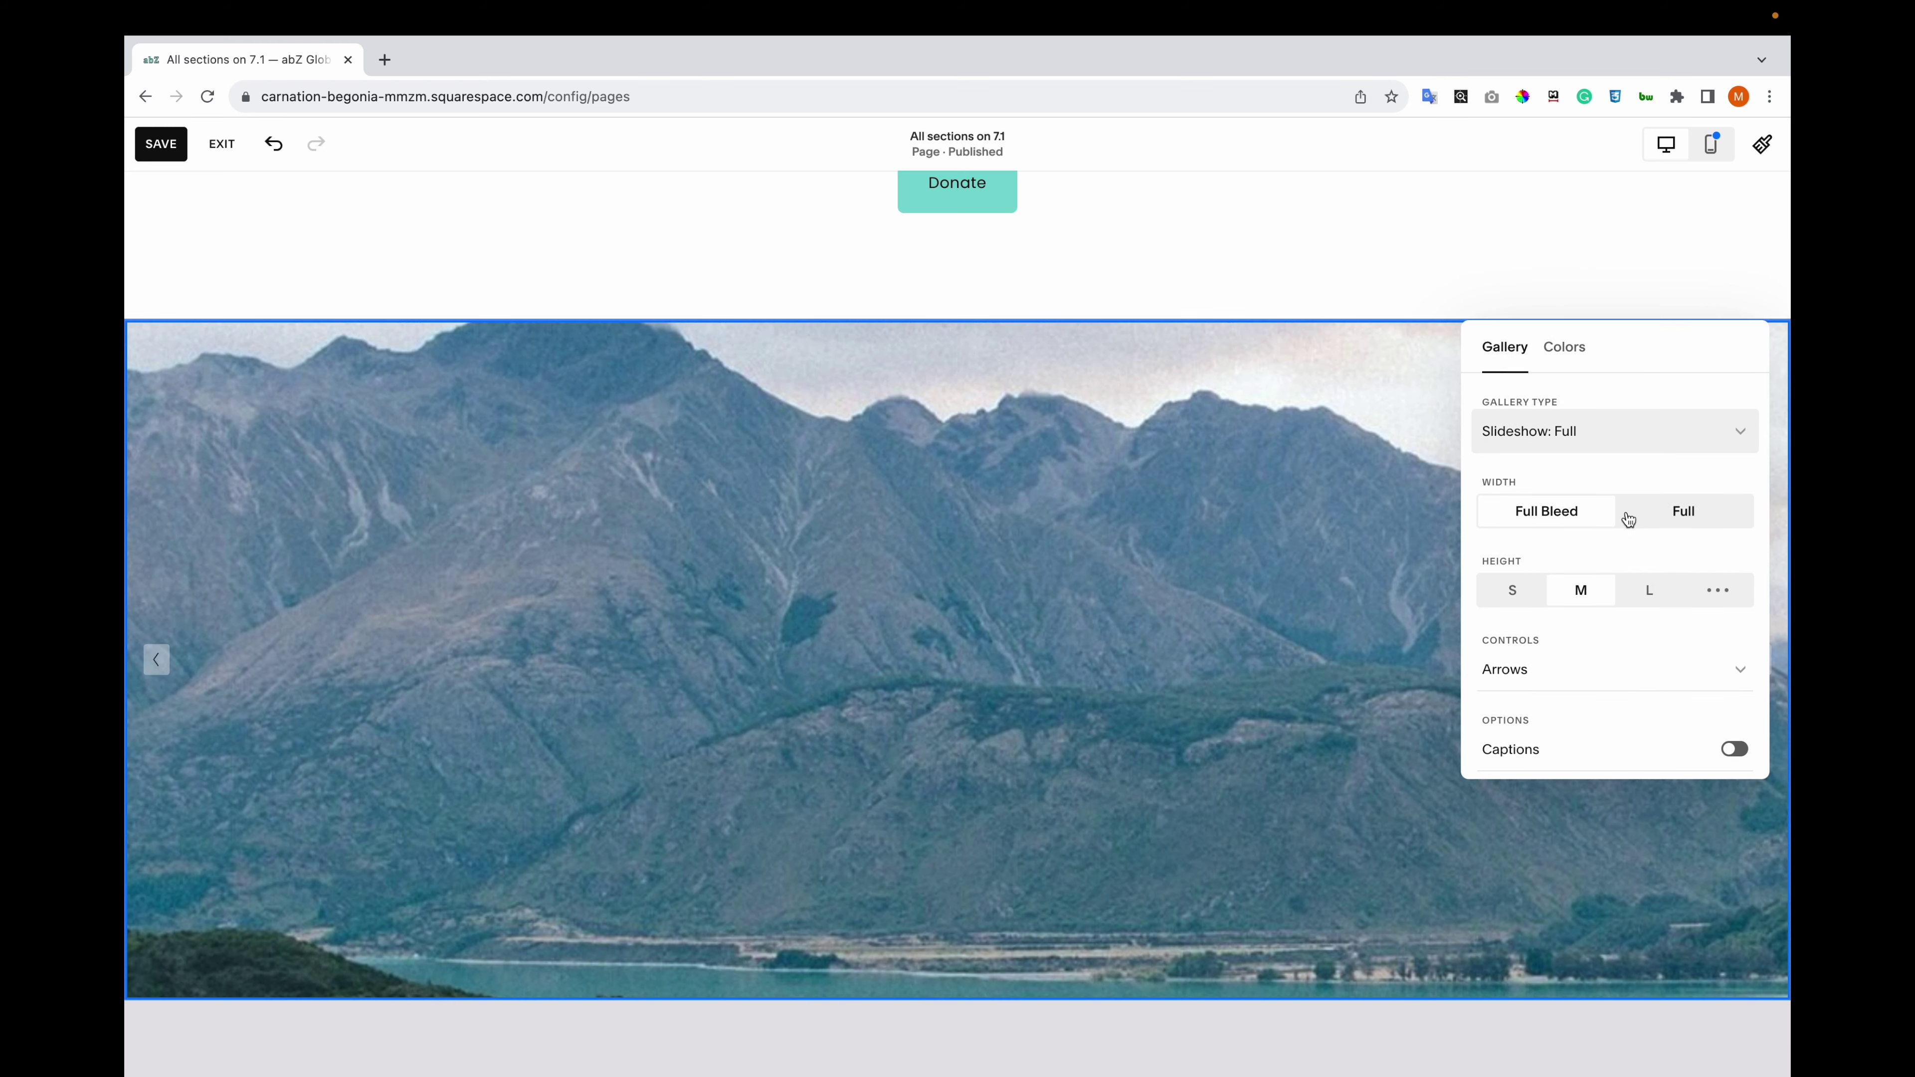
{"action": "left_click", "coordinate": [1577, 670]}
{"action": "left_click", "coordinate": [1572, 709]}
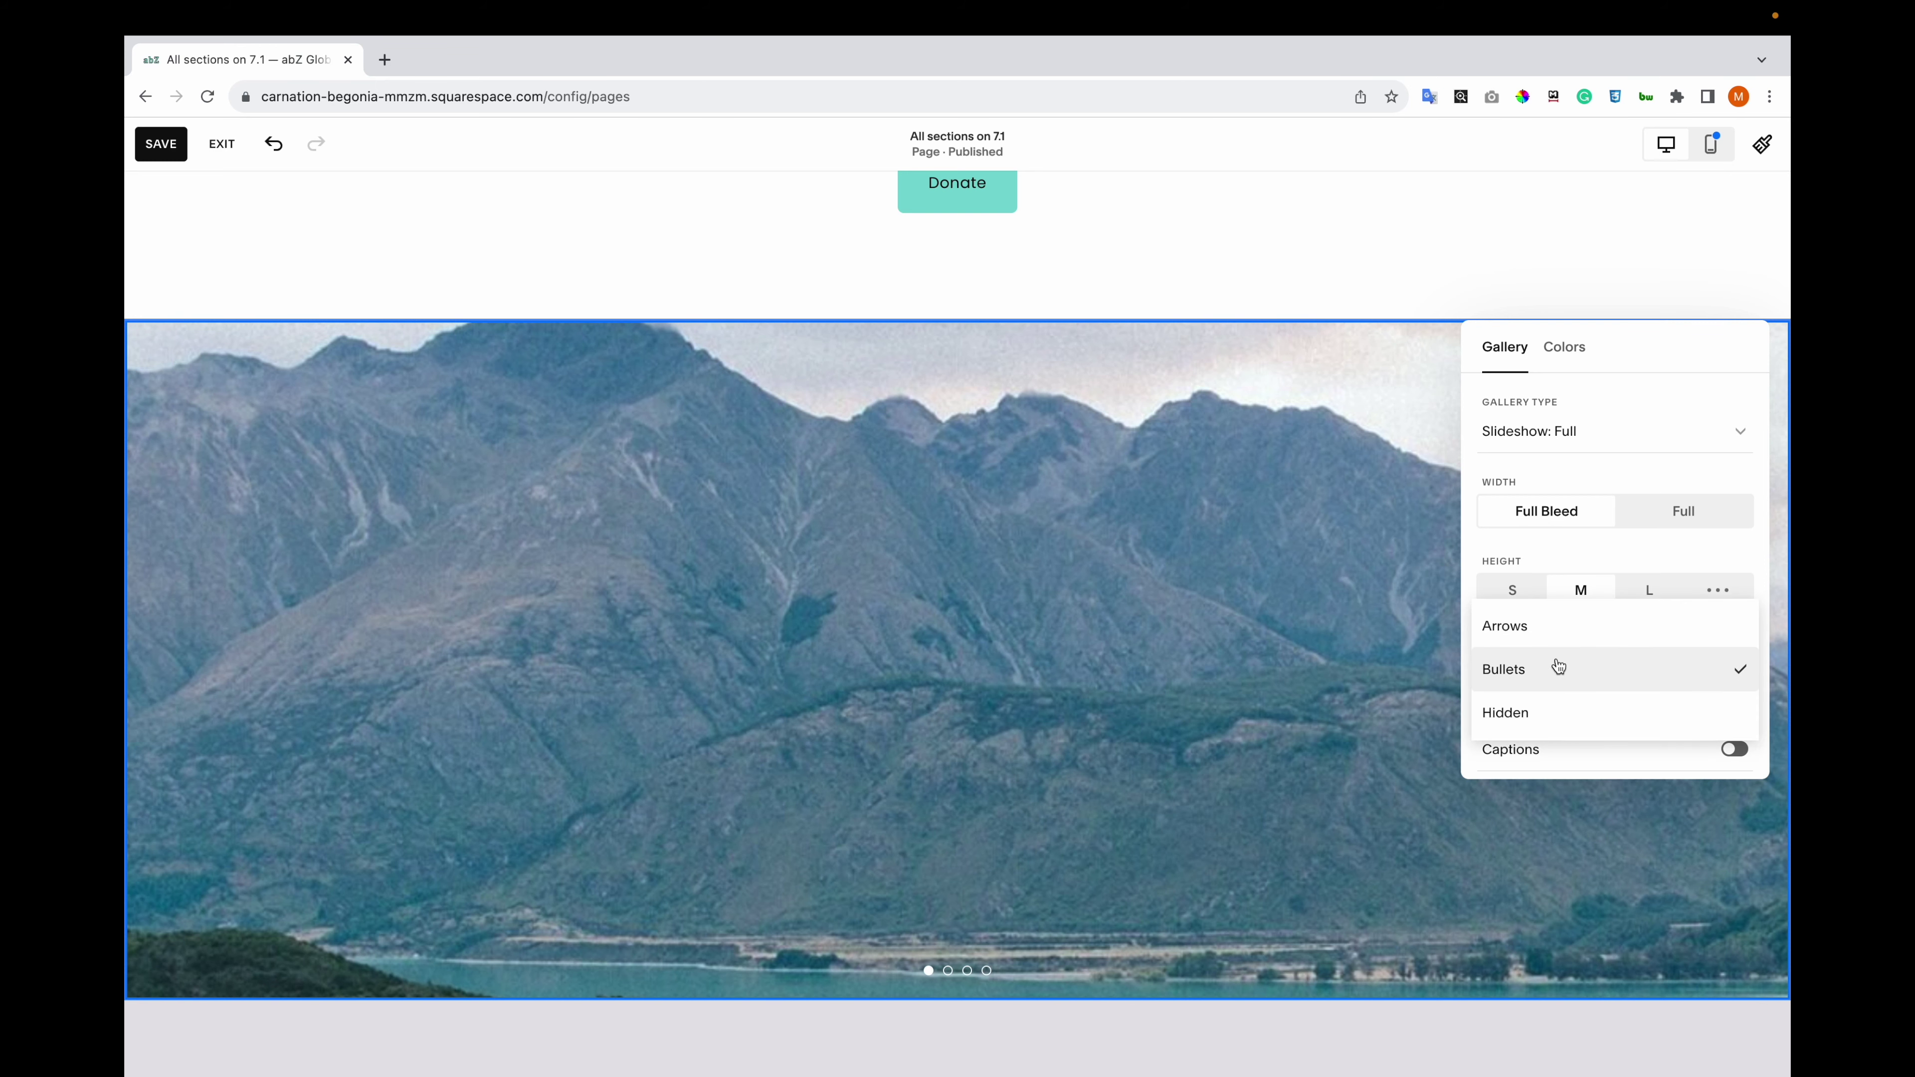
- Try the Slideshow: Reel gallery type, return the gallery to Grid: Masonry and save the page
{"action": "left_click", "coordinate": [1583, 431]}
{"action": "left_click", "coordinate": [1596, 474]}
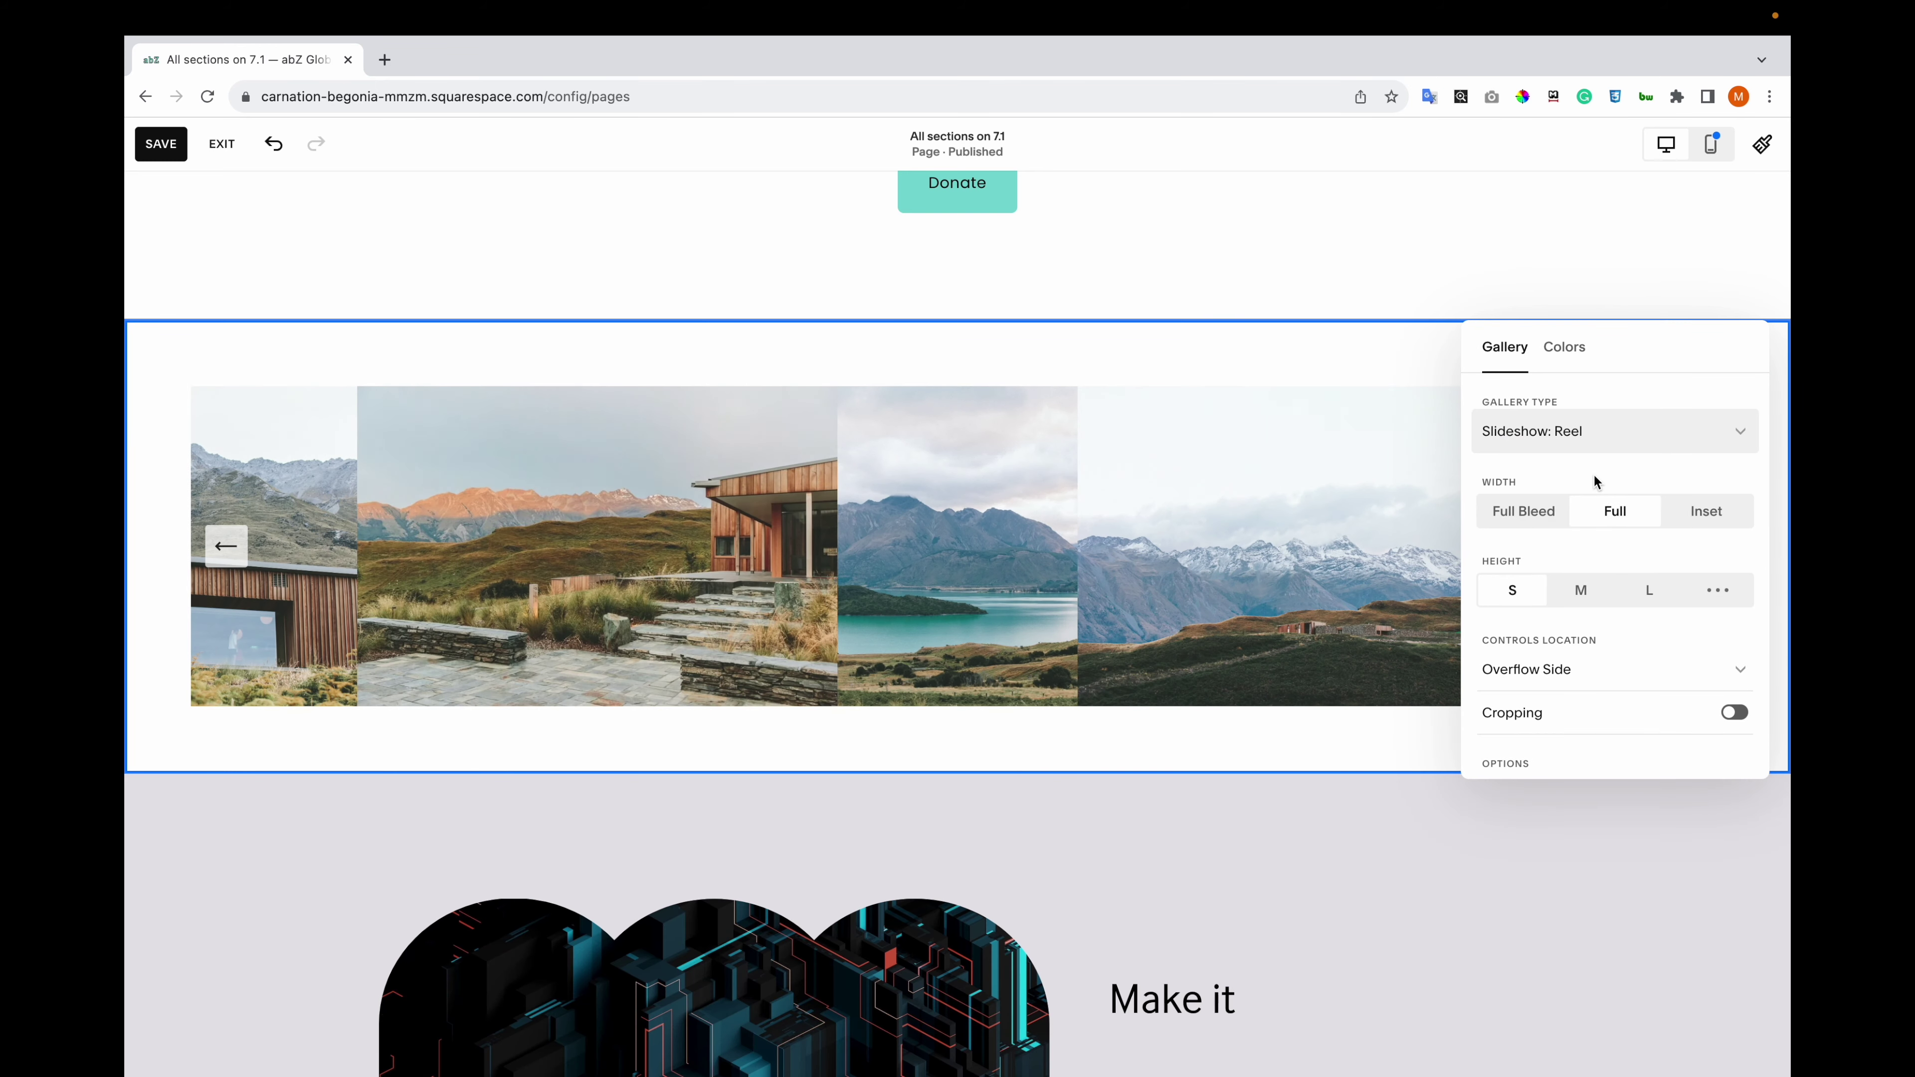
{"action": "left_click", "coordinate": [1604, 445]}
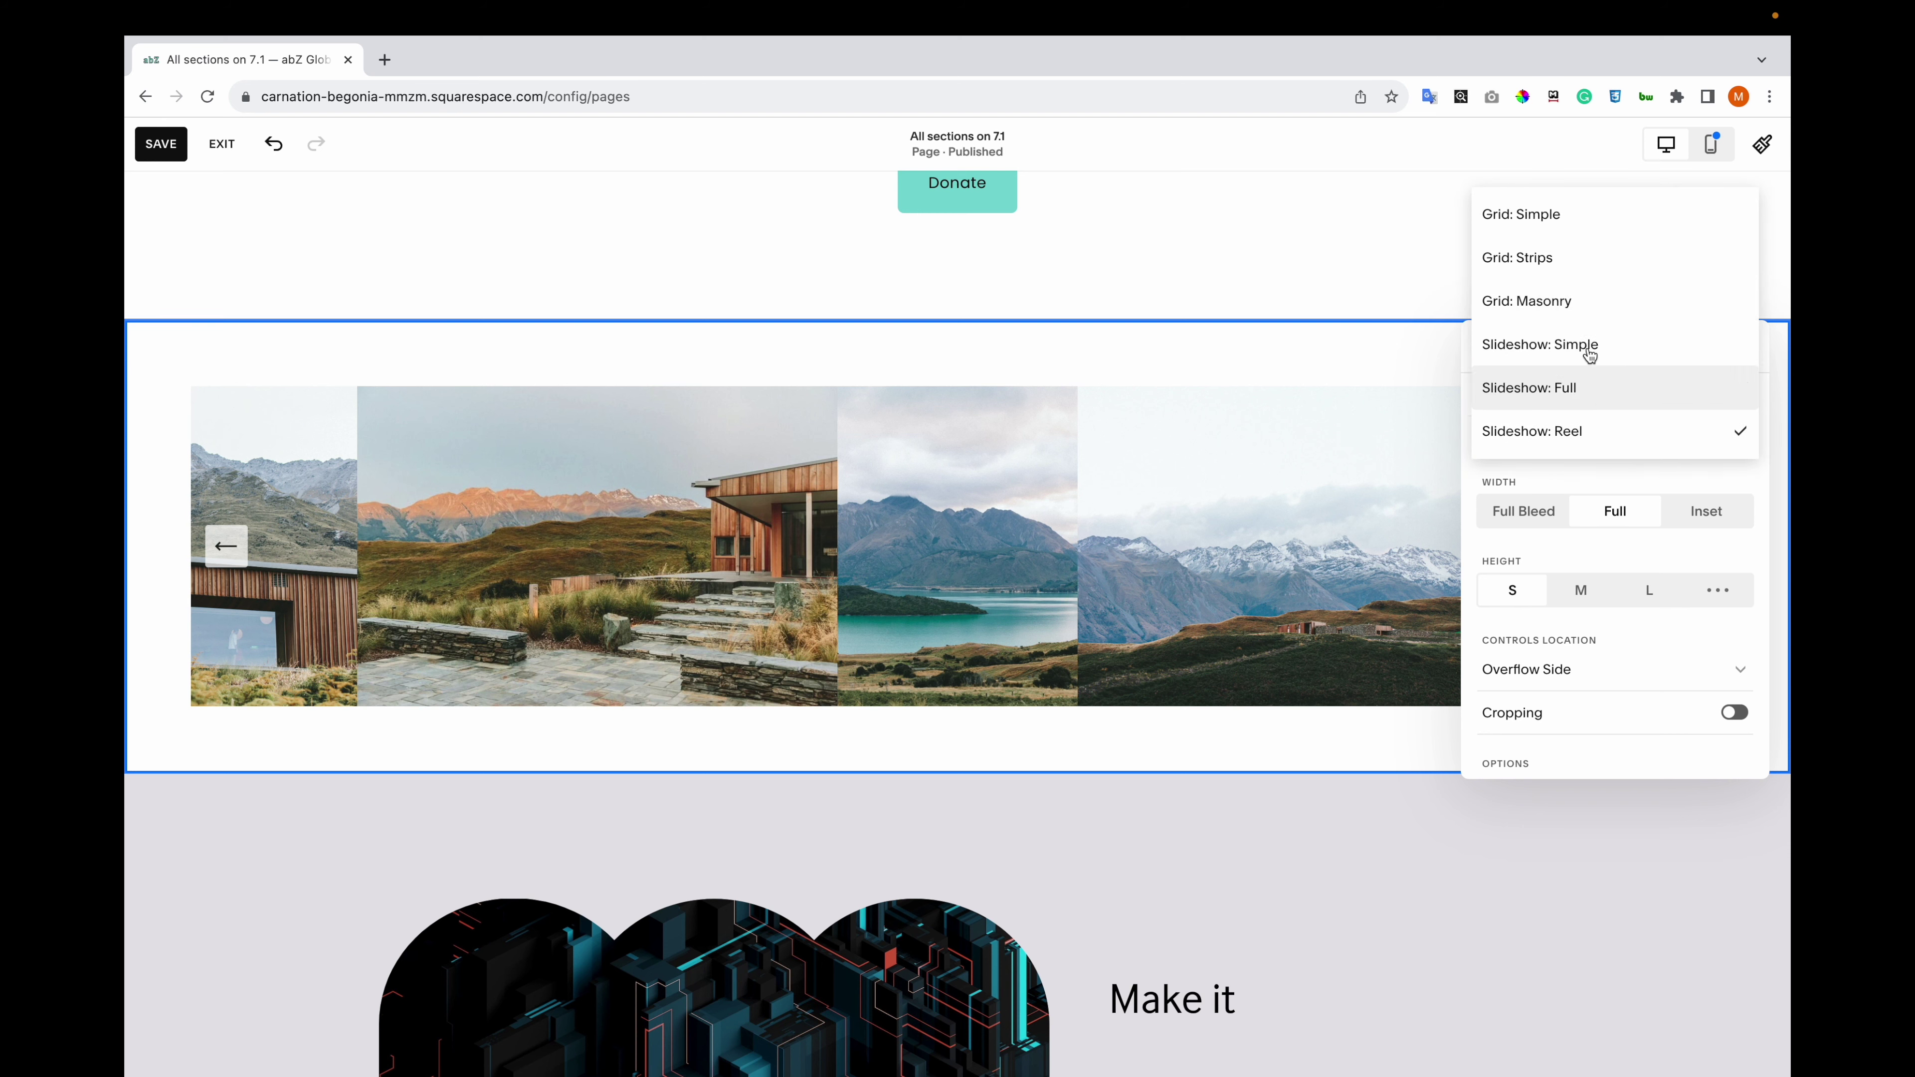
{"action": "left_click", "coordinate": [1582, 317]}
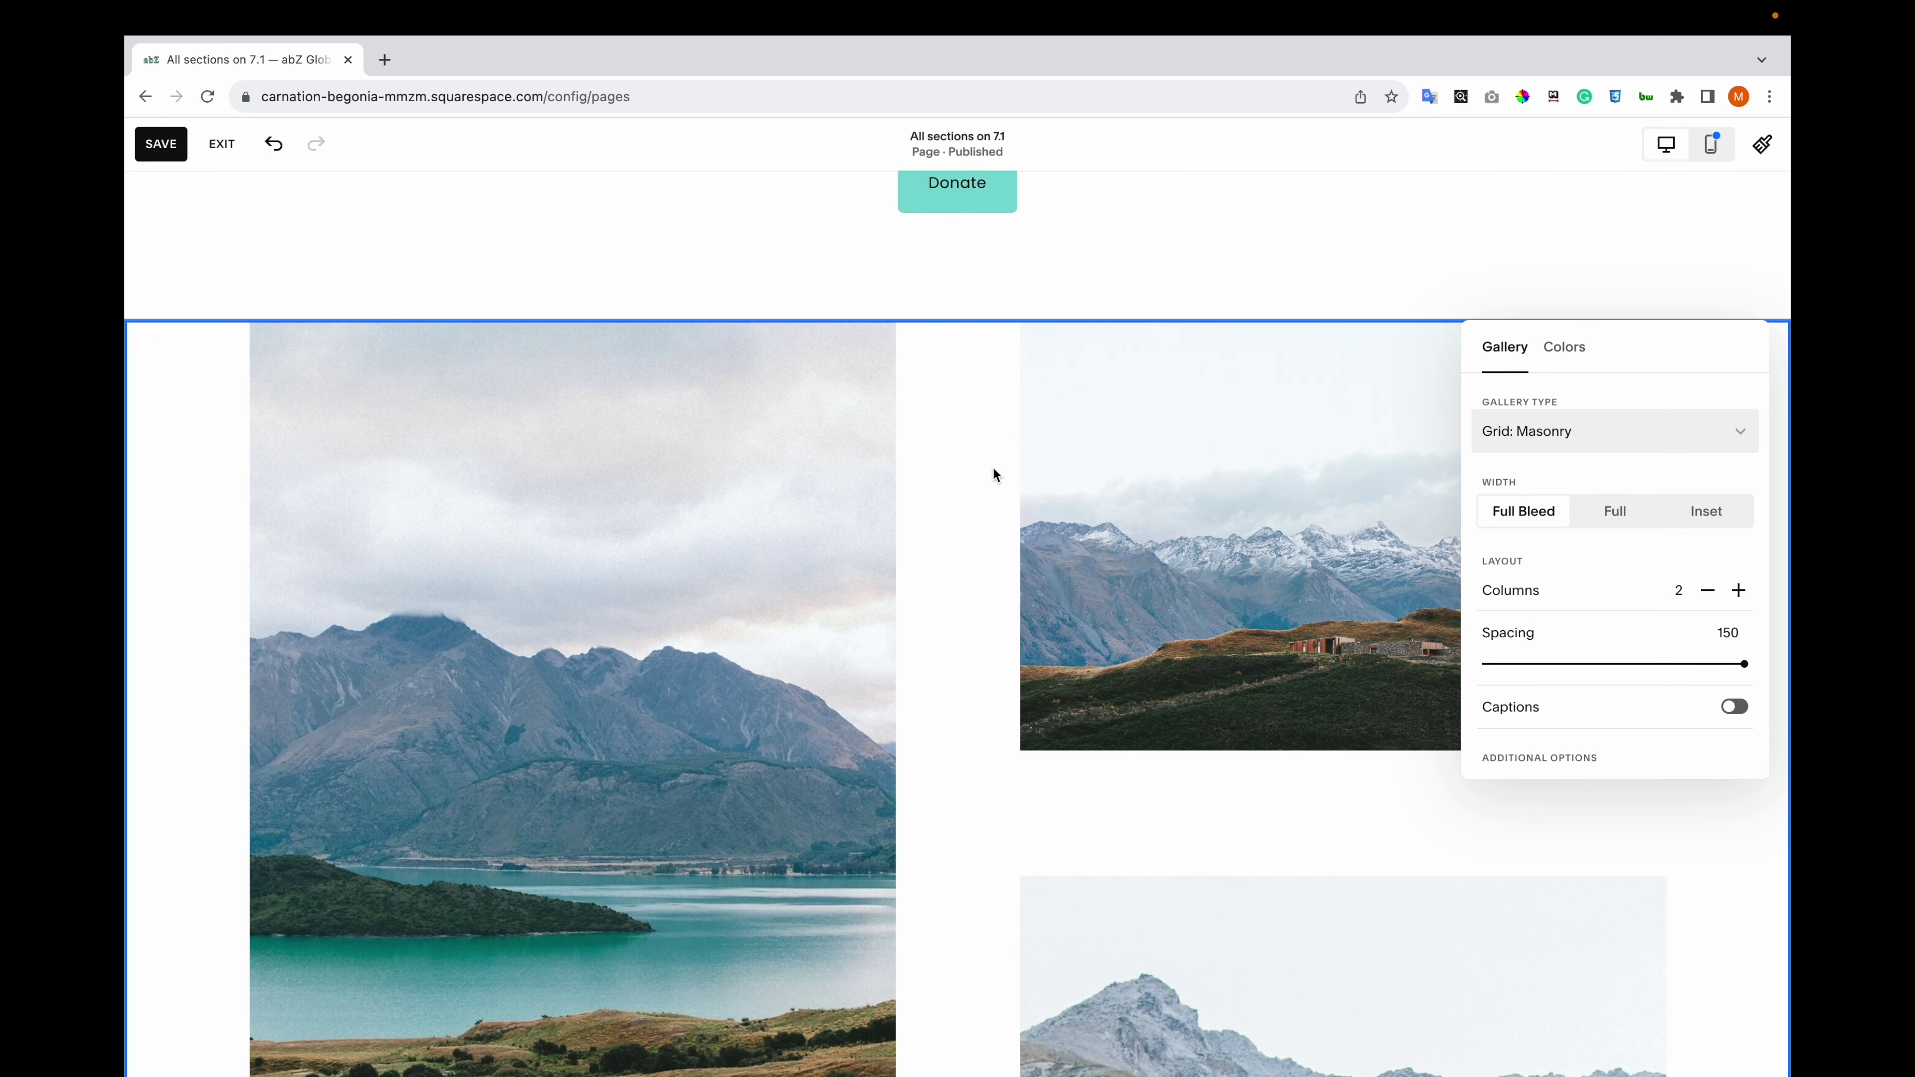
{"action": "scroll", "coordinate": [1018, 477], "scroll_direction": "down", "scroll_amount": 10}
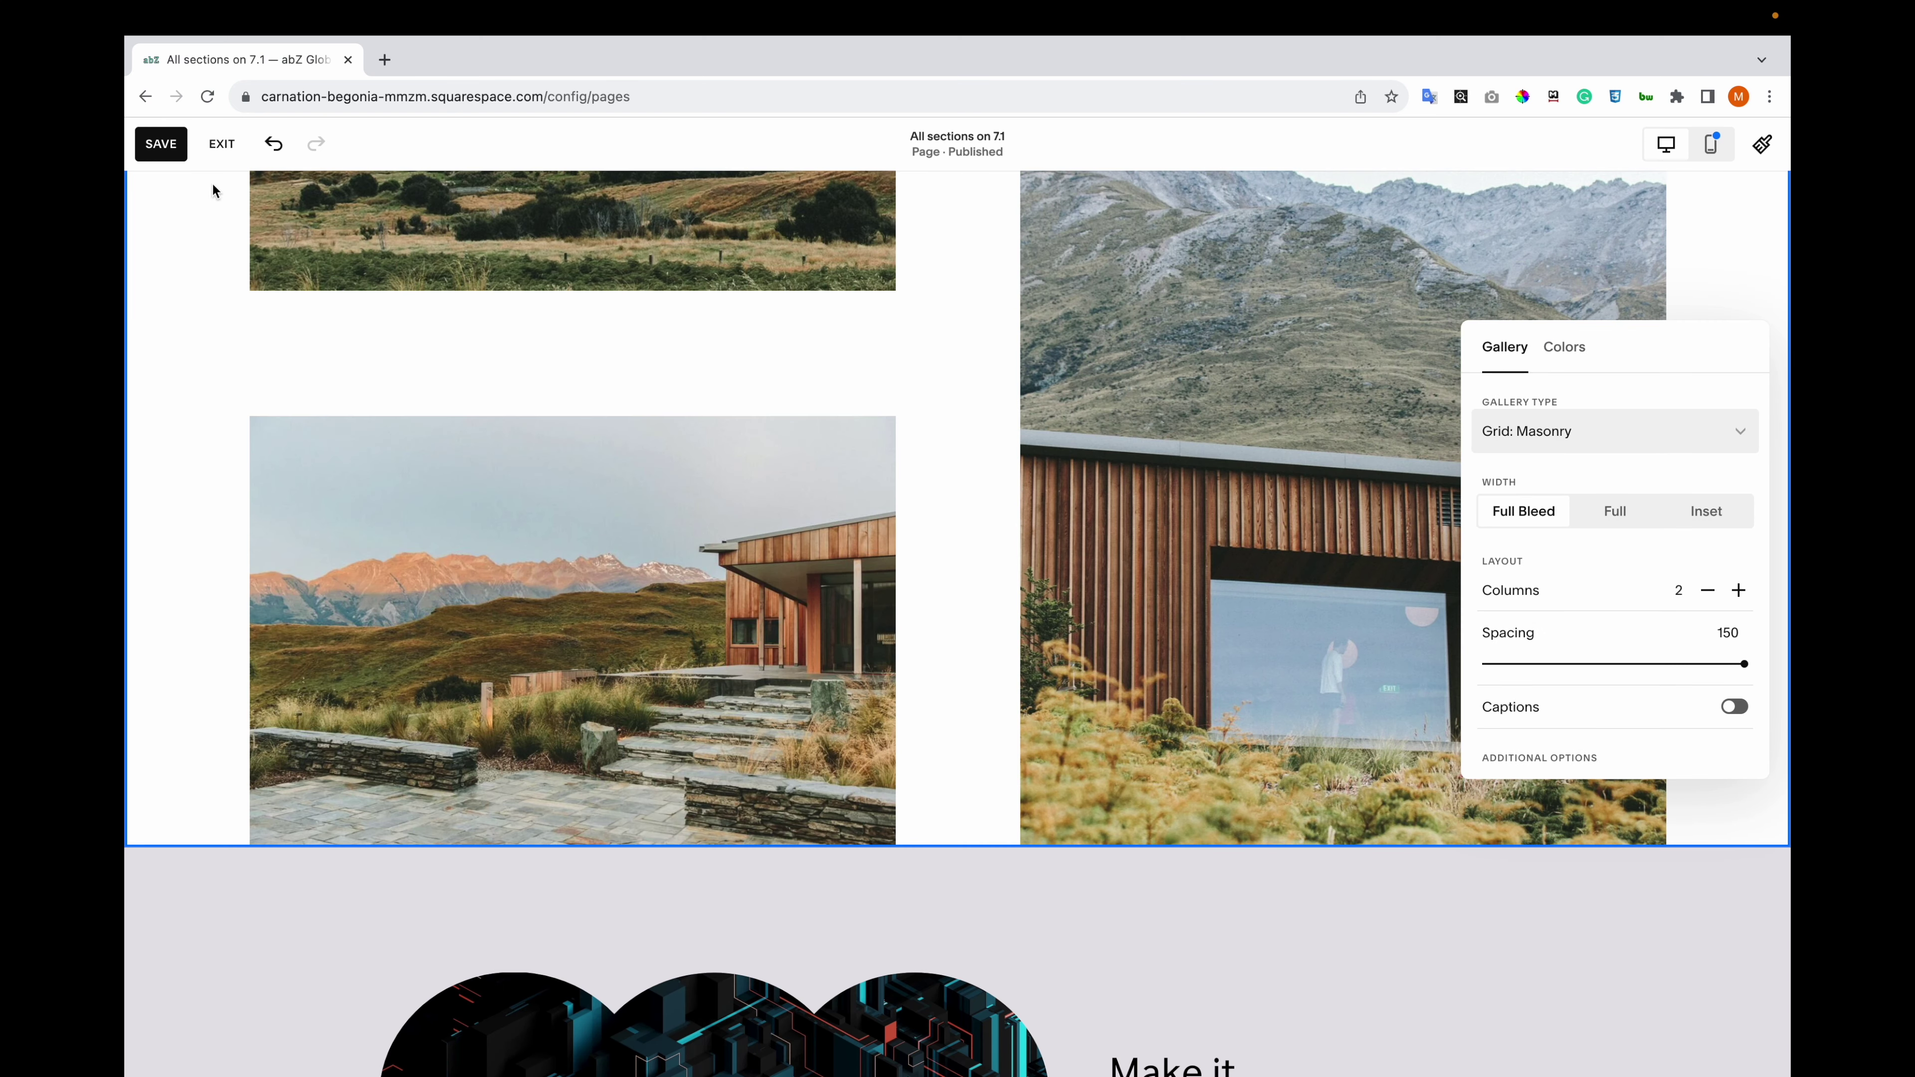
{"action": "left_click", "coordinate": [160, 143]}
- Add the Videos section with two alternating rows of video and text below the masonry gallery, and look over the result
{"action": "left_click", "coordinate": [335, 725]}
{"action": "scroll", "coordinate": [1111, 480], "scroll_direction": "down", "scroll_amount": 3}
{"action": "scroll", "coordinate": [1112, 482], "scroll_direction": "down", "scroll_amount": 2}
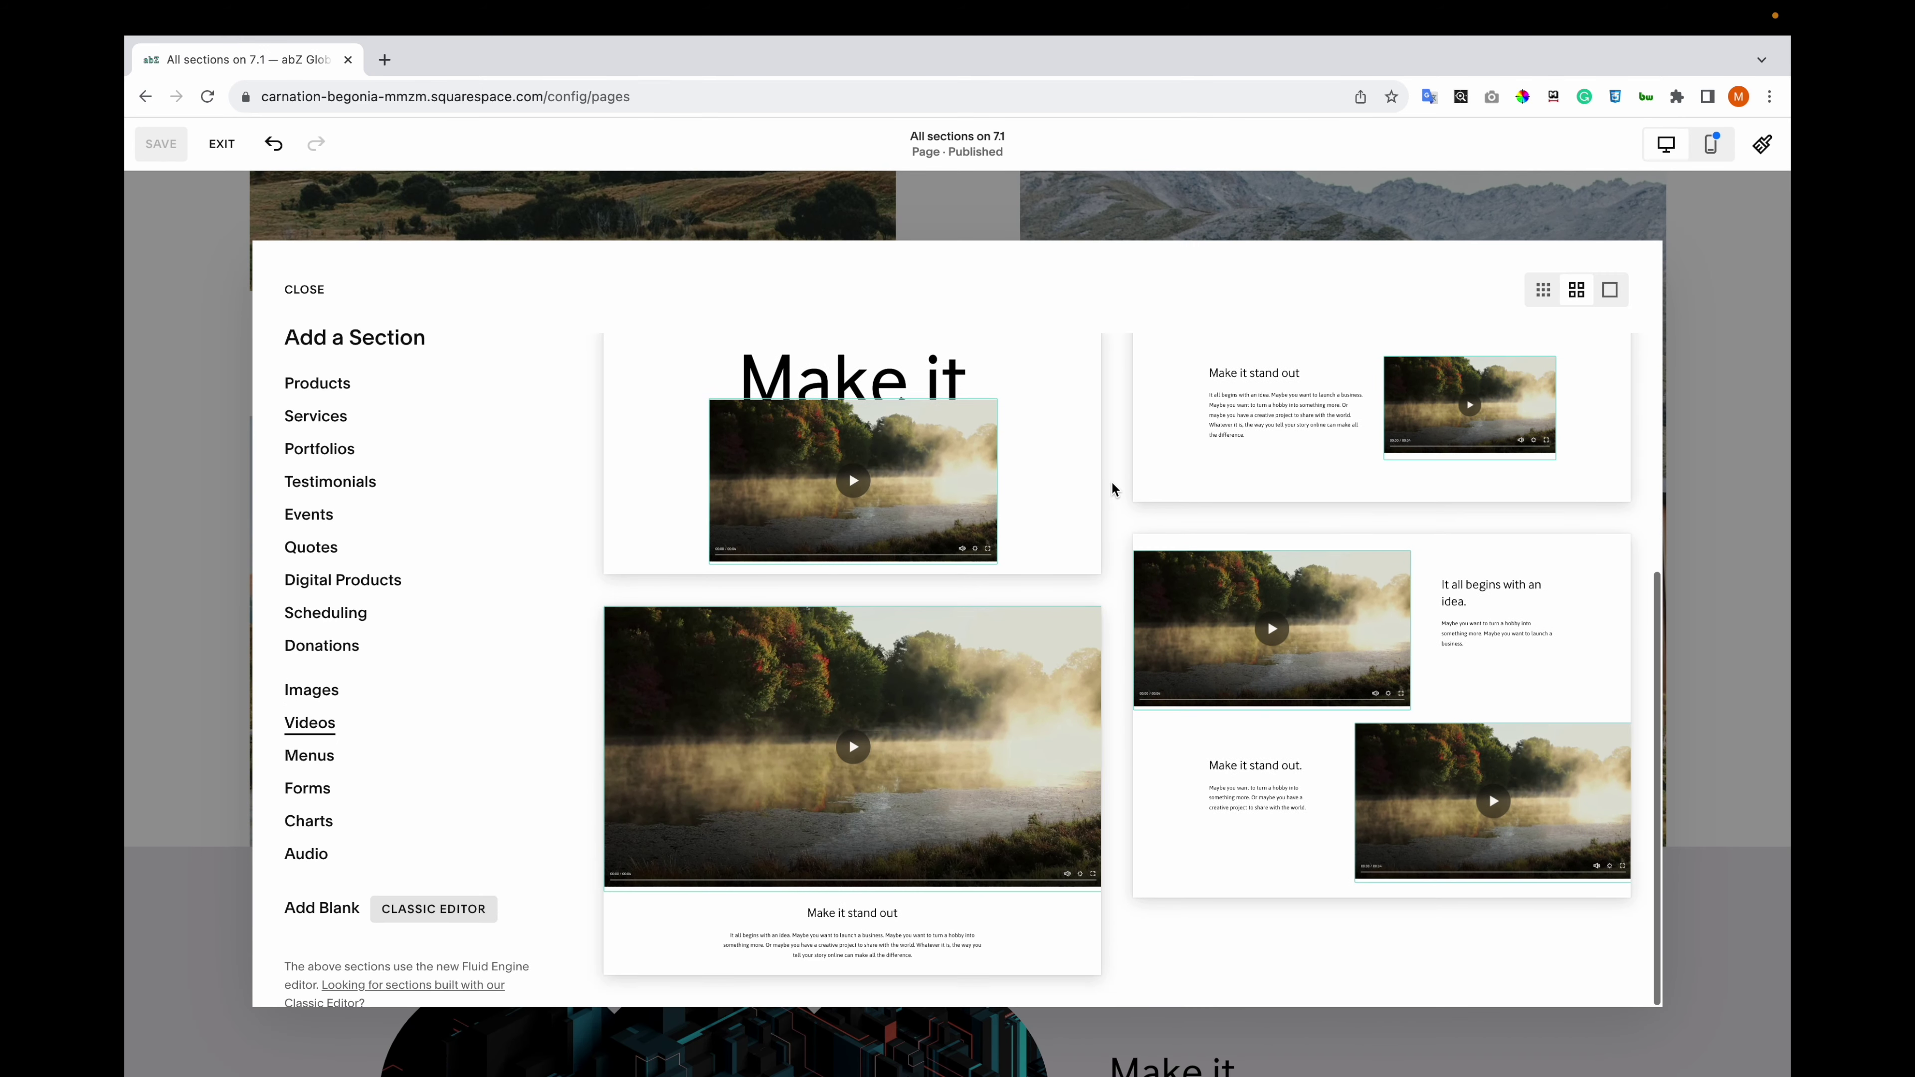
{"action": "scroll", "coordinate": [1112, 483], "scroll_direction": "up", "scroll_amount": 5}
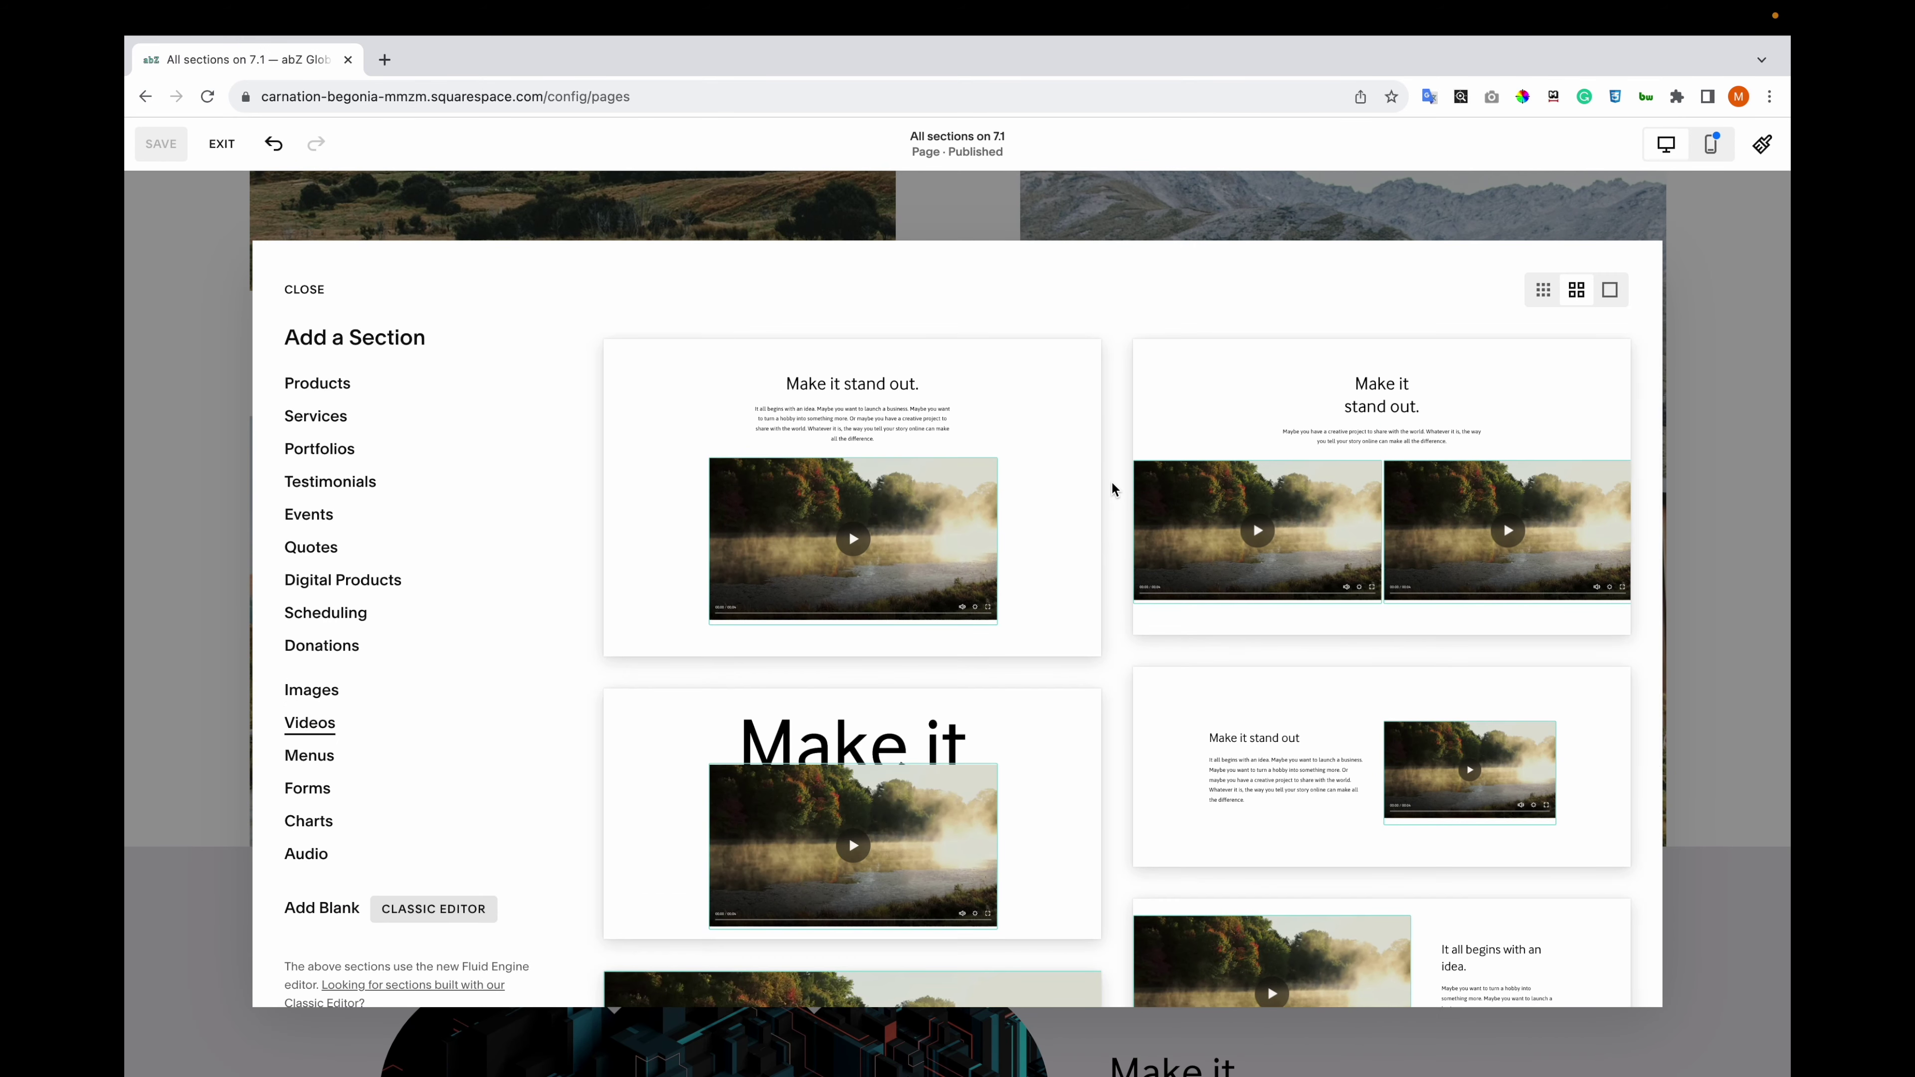
{"action": "scroll", "coordinate": [1111, 481], "scroll_direction": "down", "scroll_amount": 4}
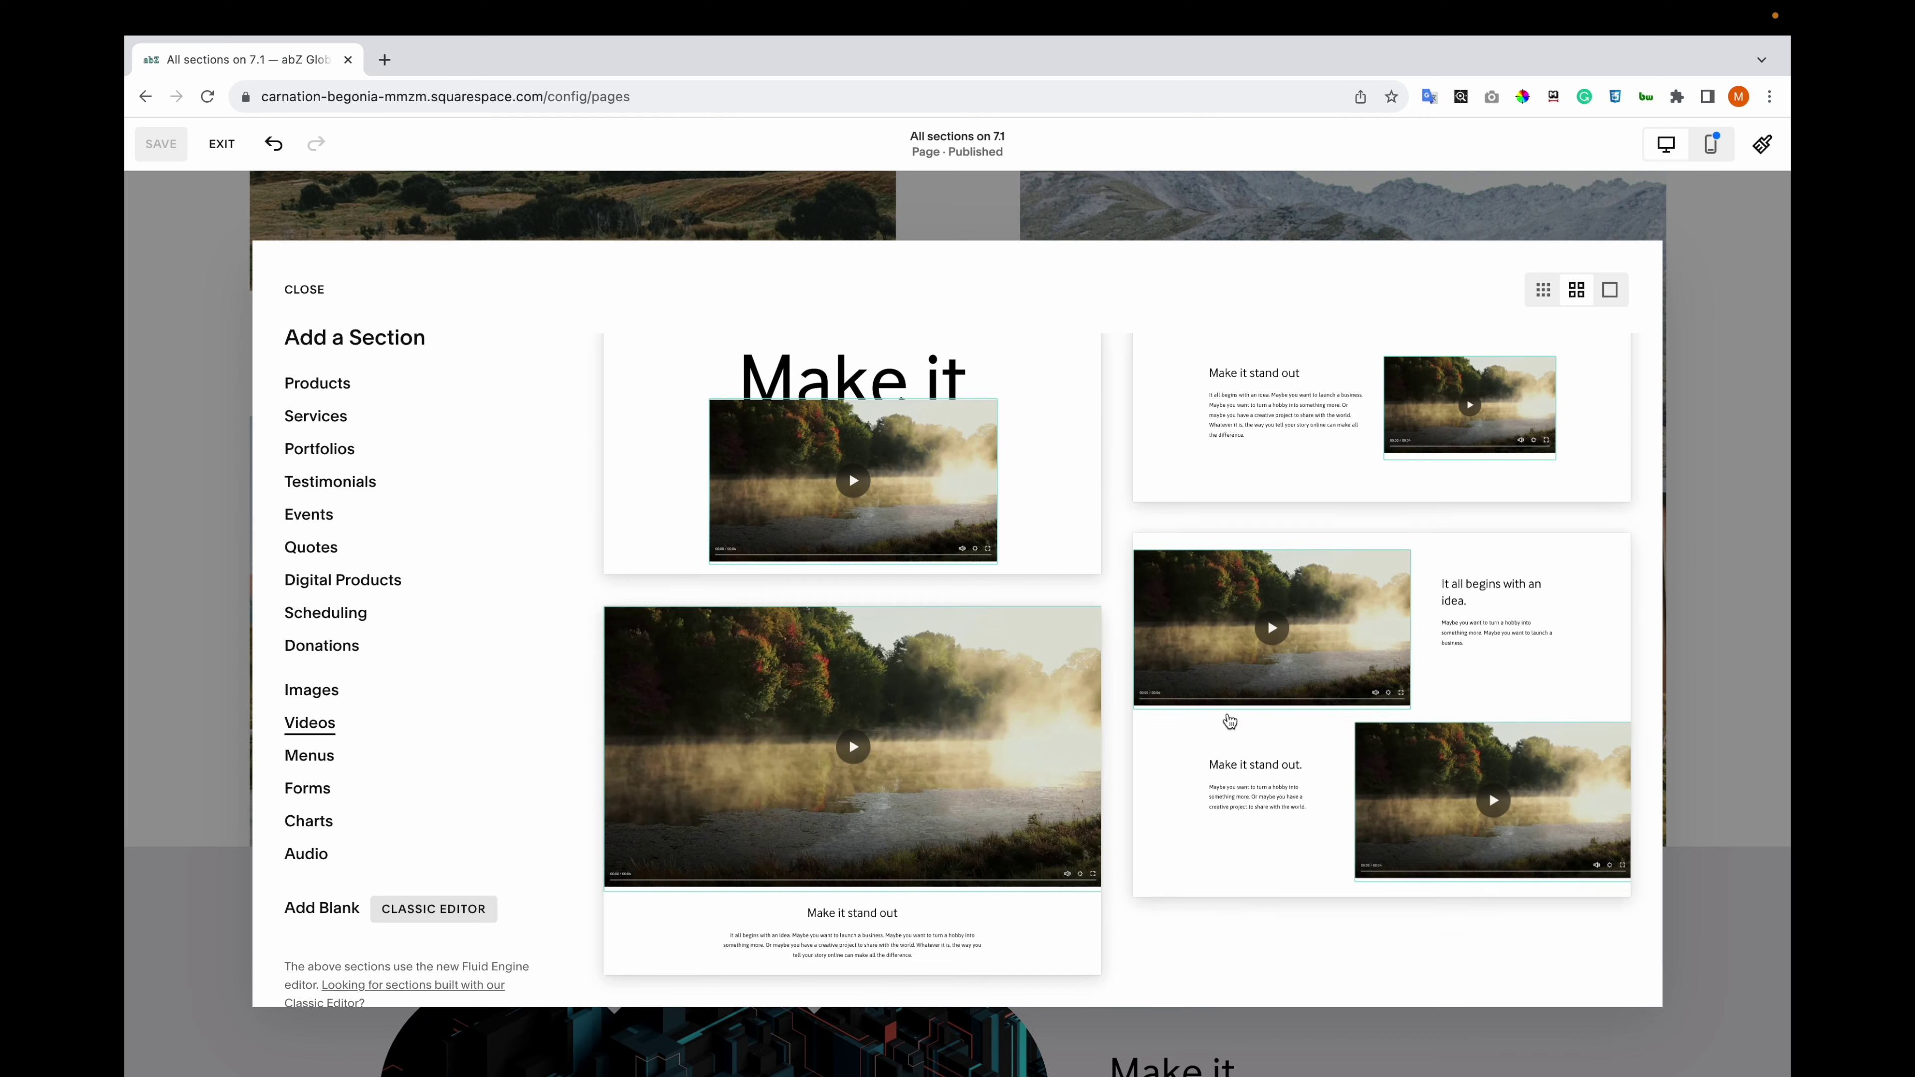
{"action": "left_click", "coordinate": [1236, 735]}
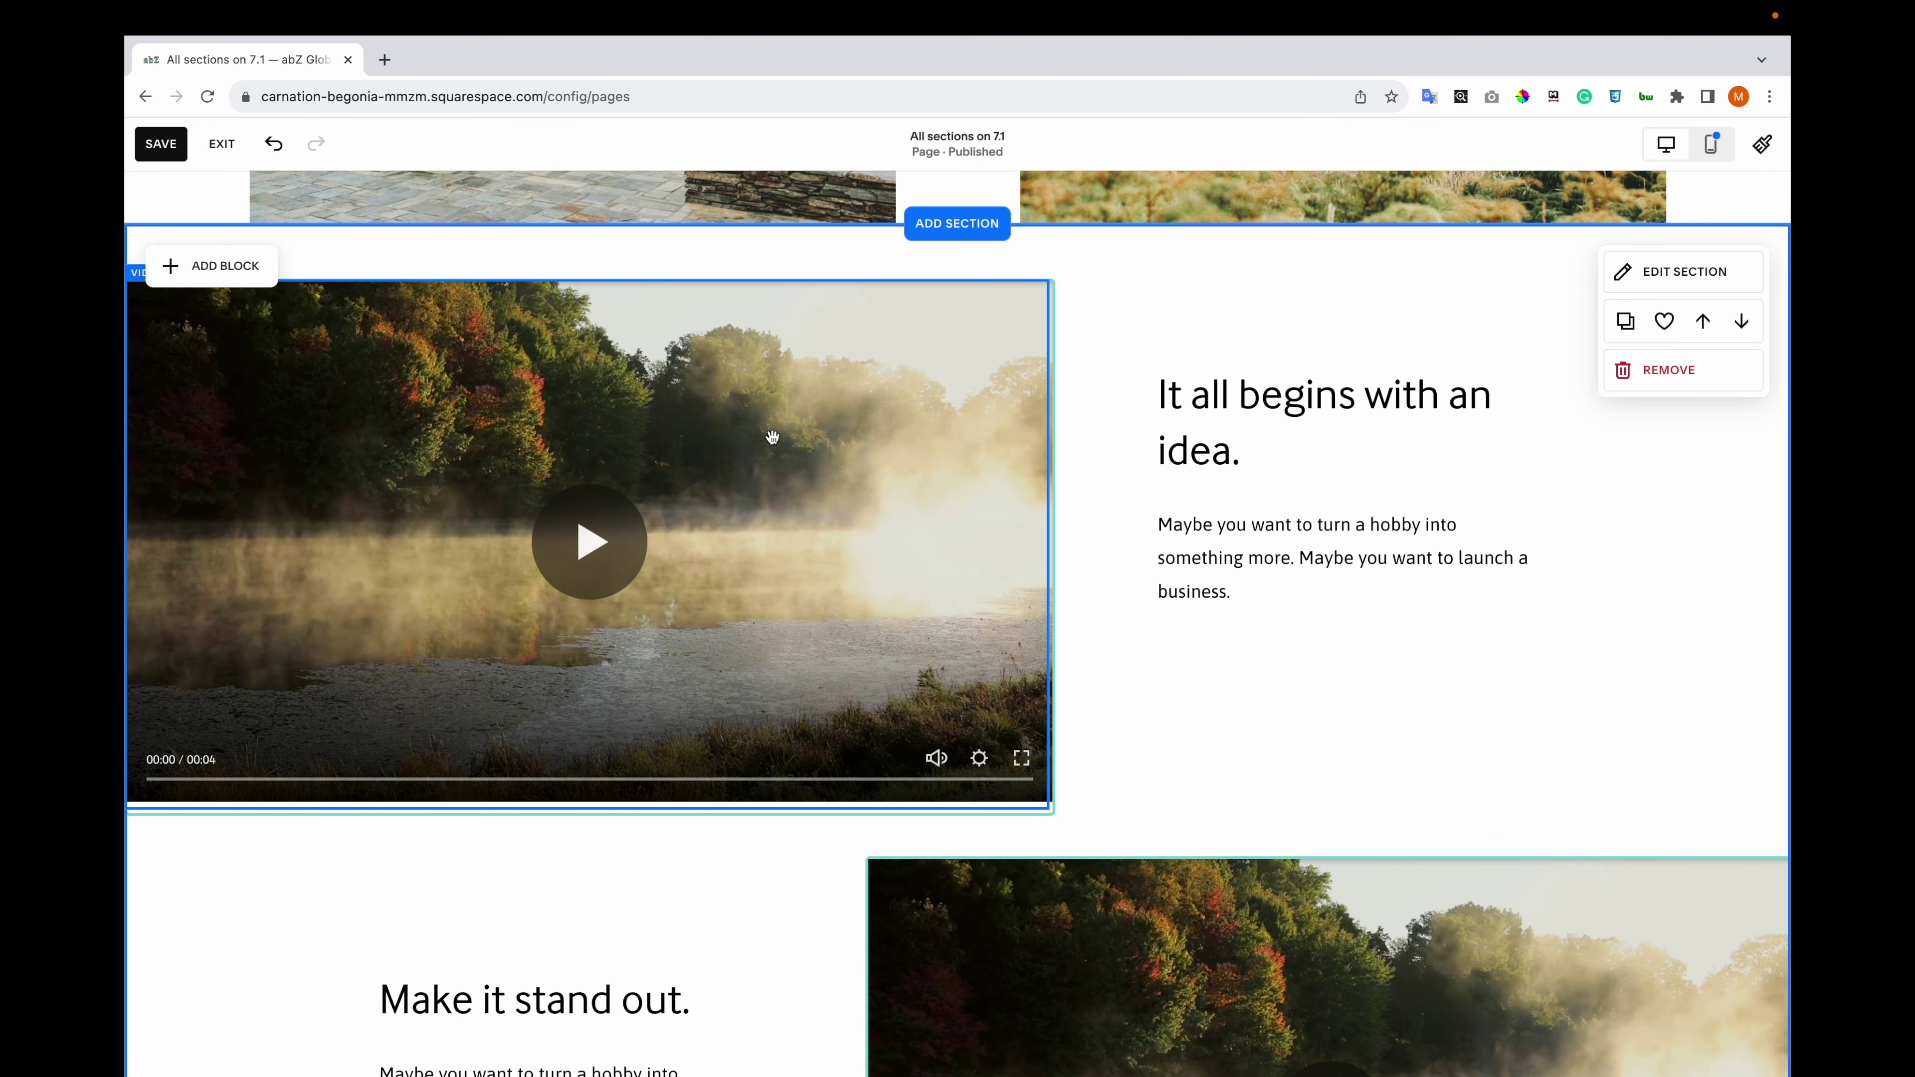
{"action": "scroll", "coordinate": [776, 439], "scroll_direction": "down", "scroll_amount": 5}
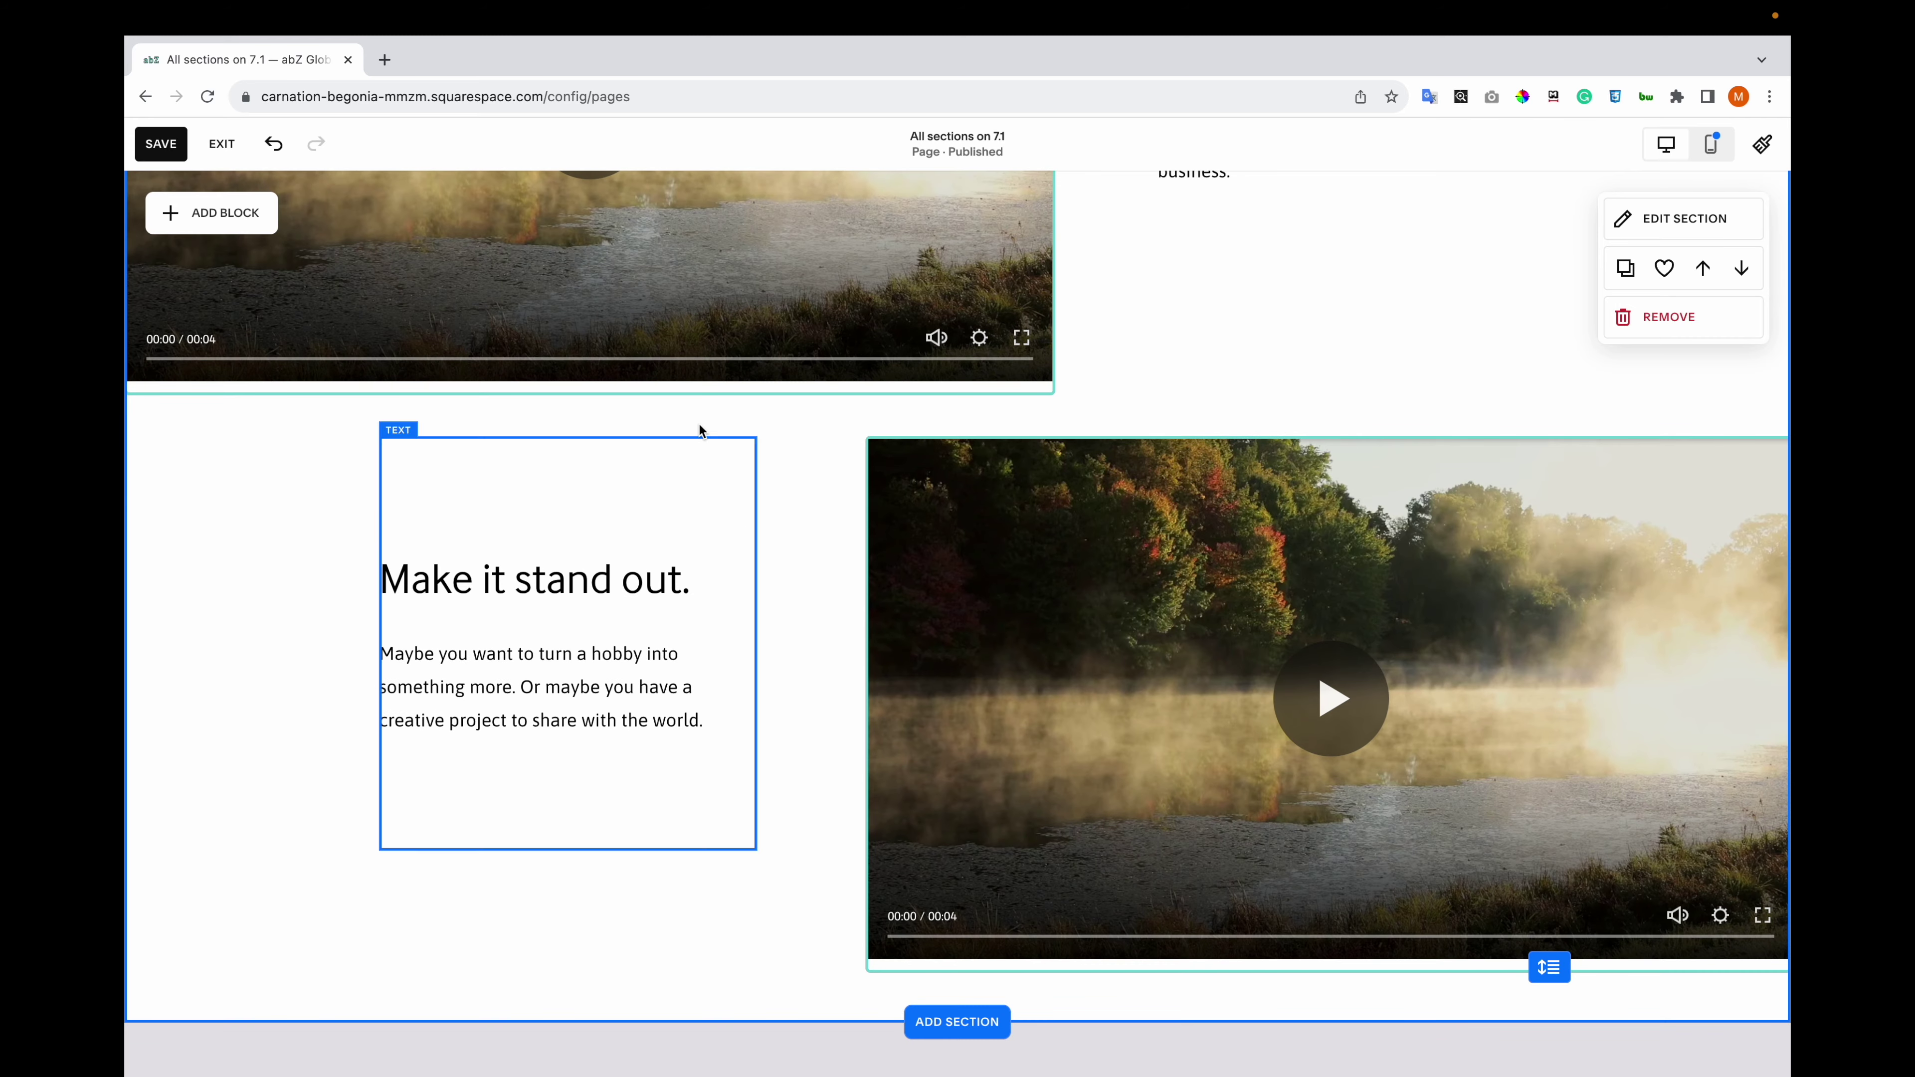
{"action": "scroll", "coordinate": [699, 424], "scroll_direction": "up", "scroll_amount": 2}
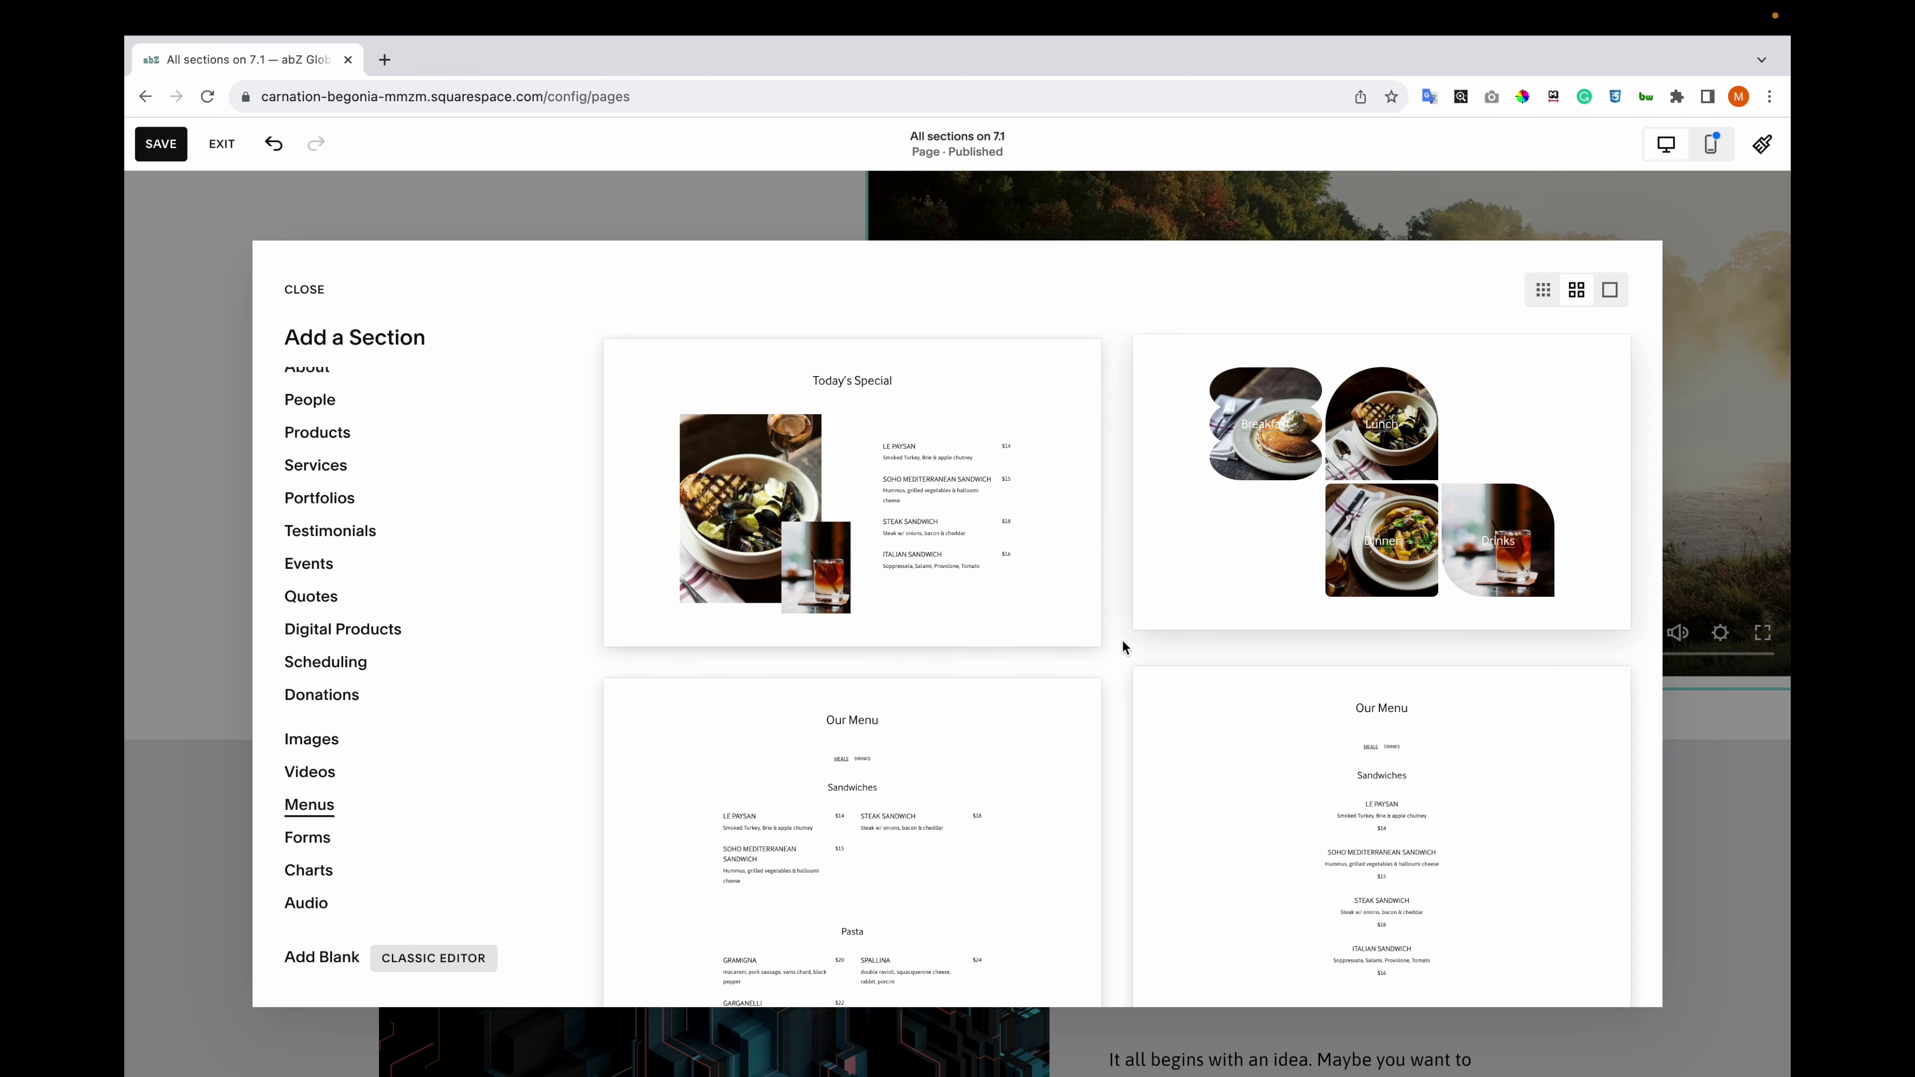
- Browse the Menus layouts and add the four-image Breakfast, Lunch, Dinner and Drinks section below the video section
{"action": "scroll", "coordinate": [1115, 613], "scroll_direction": "down", "scroll_amount": 10}
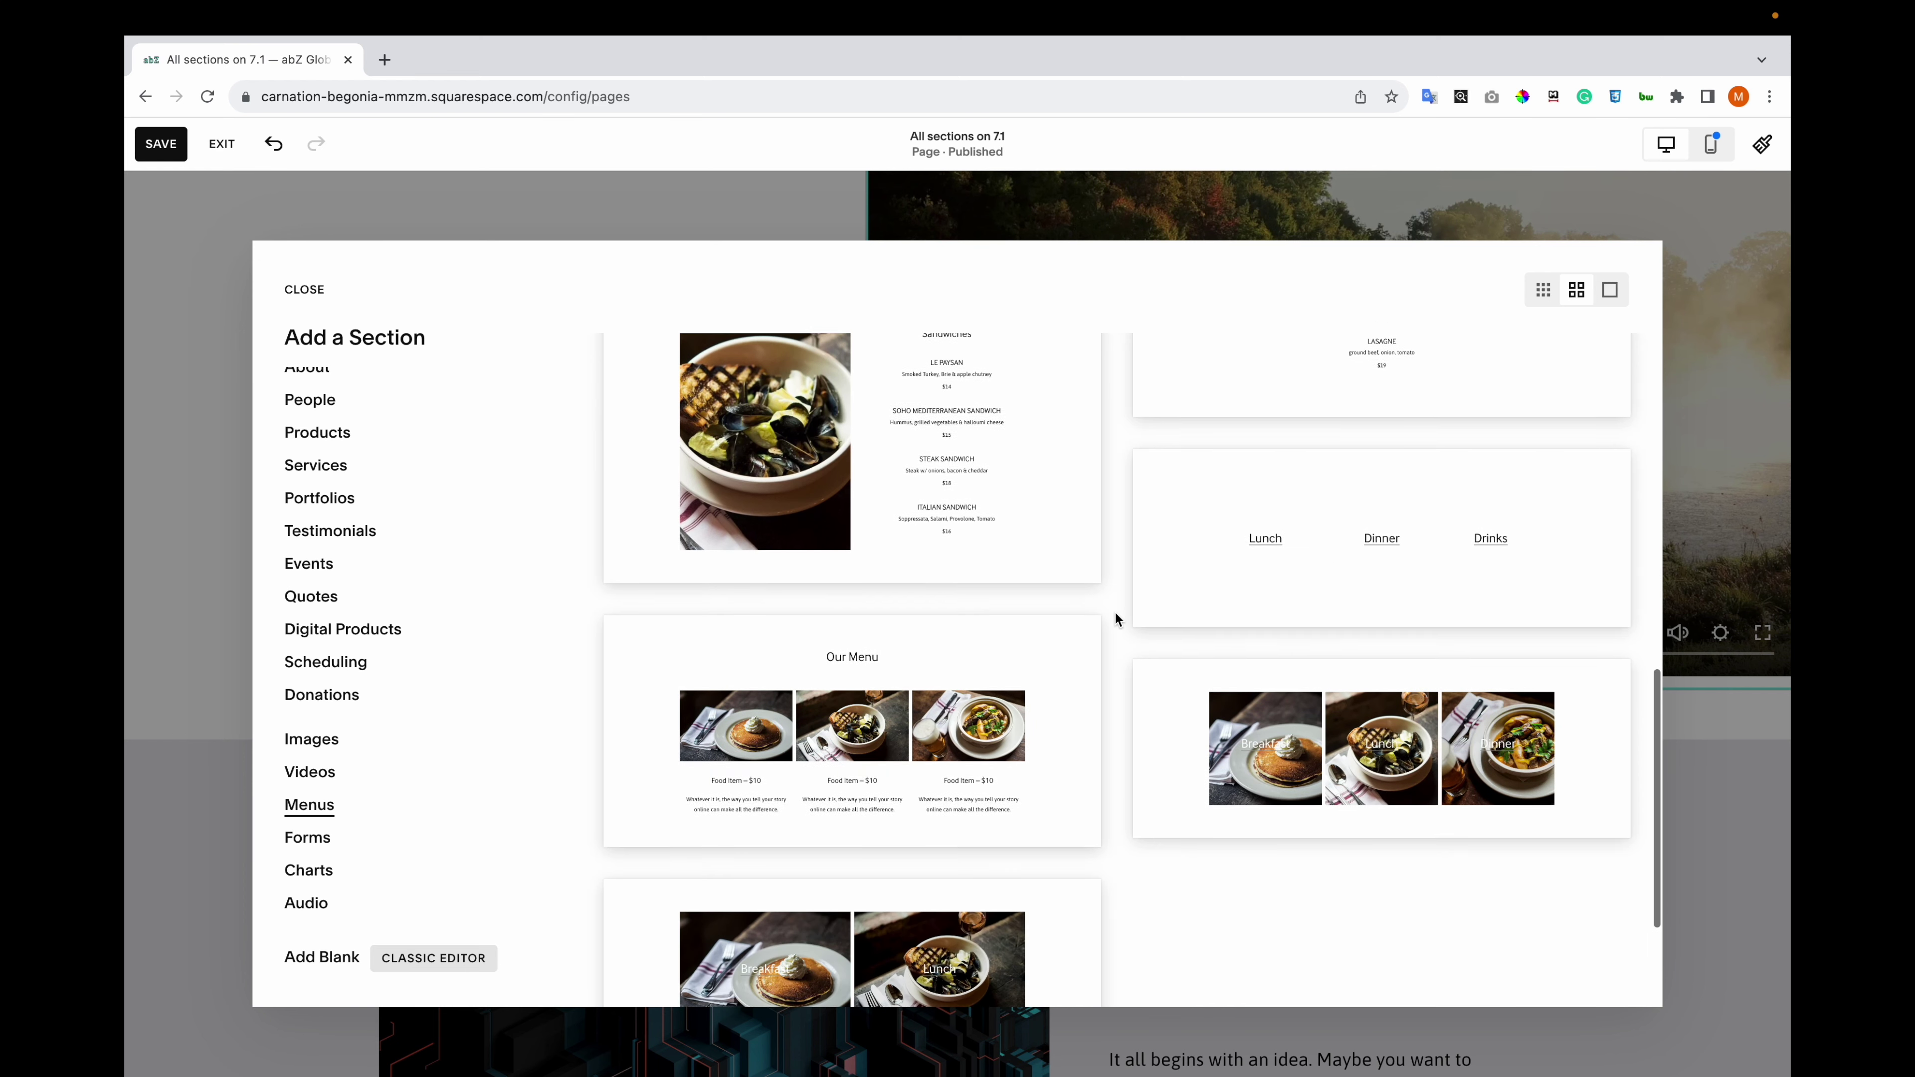
{"action": "scroll", "coordinate": [1114, 617], "scroll_direction": "down", "scroll_amount": 3}
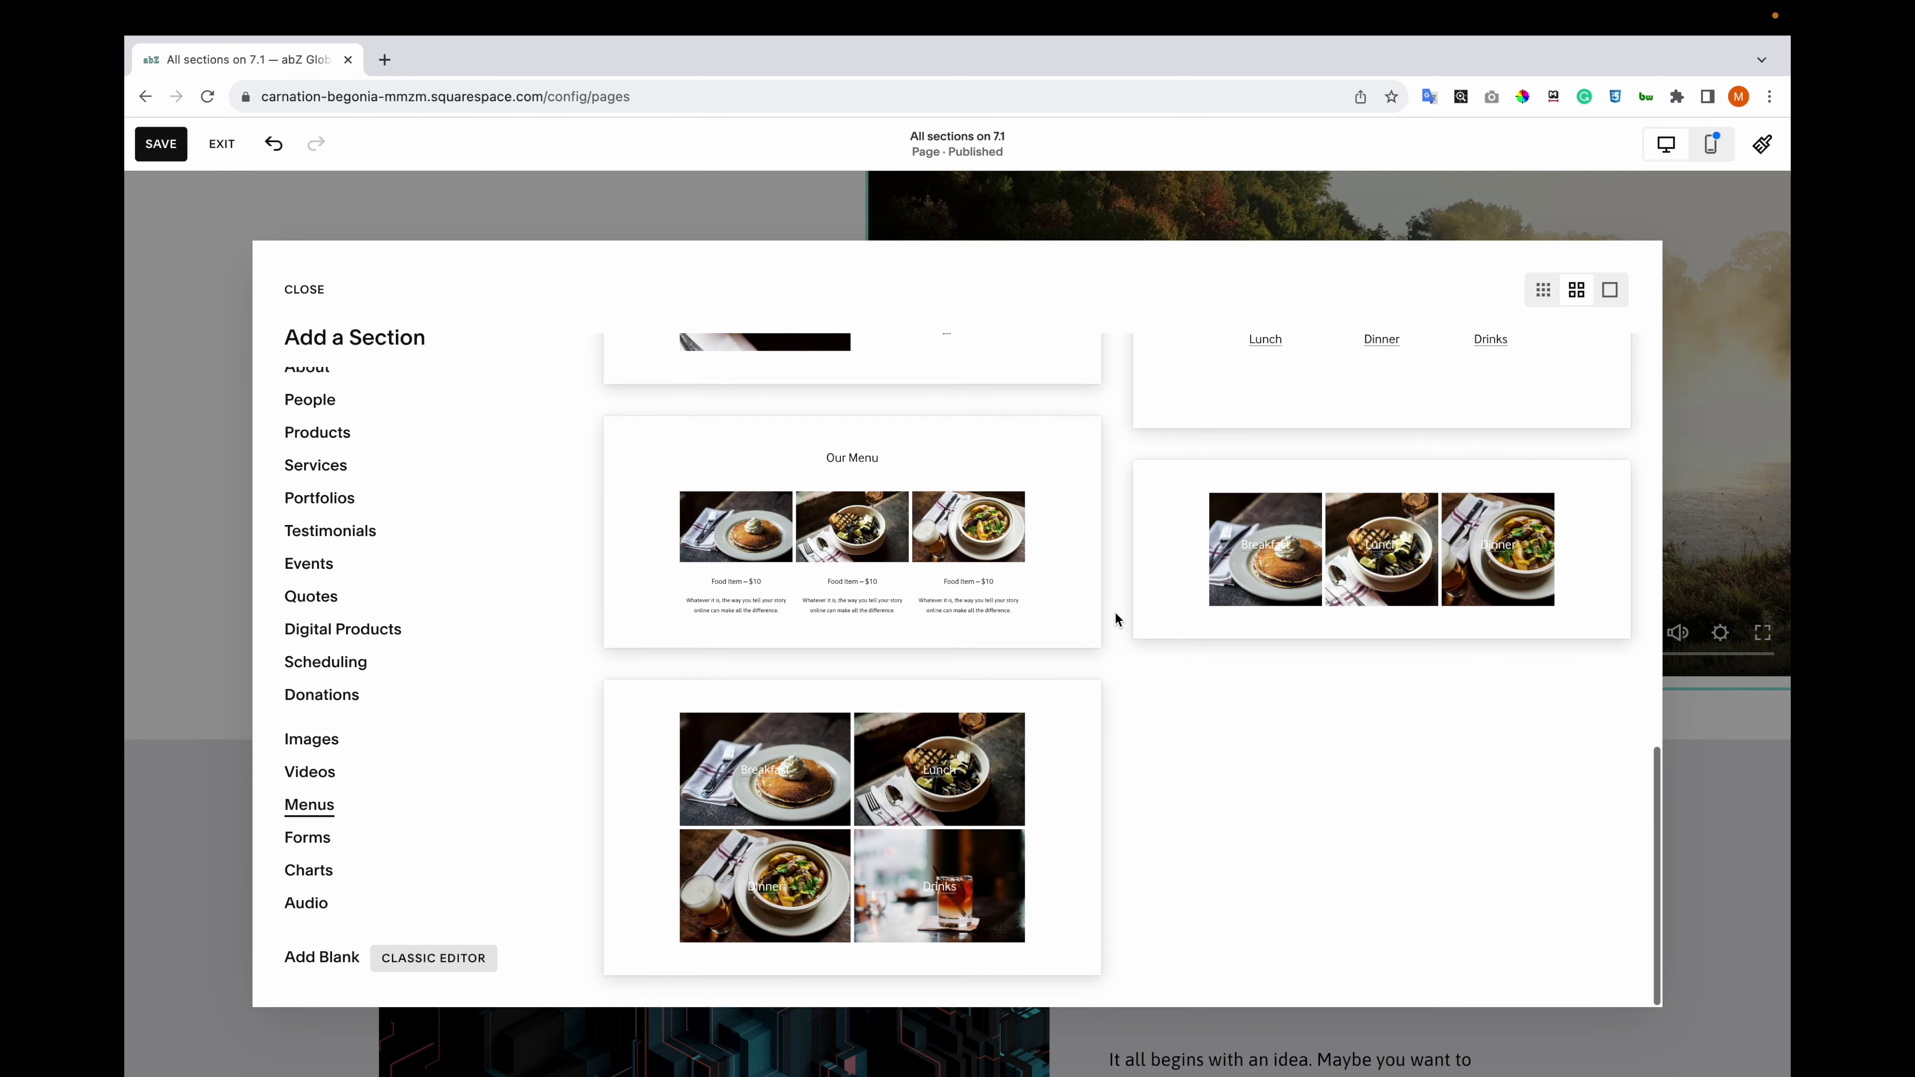
{"action": "left_click", "coordinate": [942, 804]}
- Look over the Forms layouts for a section below the four menu images and open the Charts layouts
{"action": "left_click", "coordinate": [958, 819]}
{"action": "scroll", "coordinate": [421, 833], "scroll_direction": "down", "scroll_amount": 4}
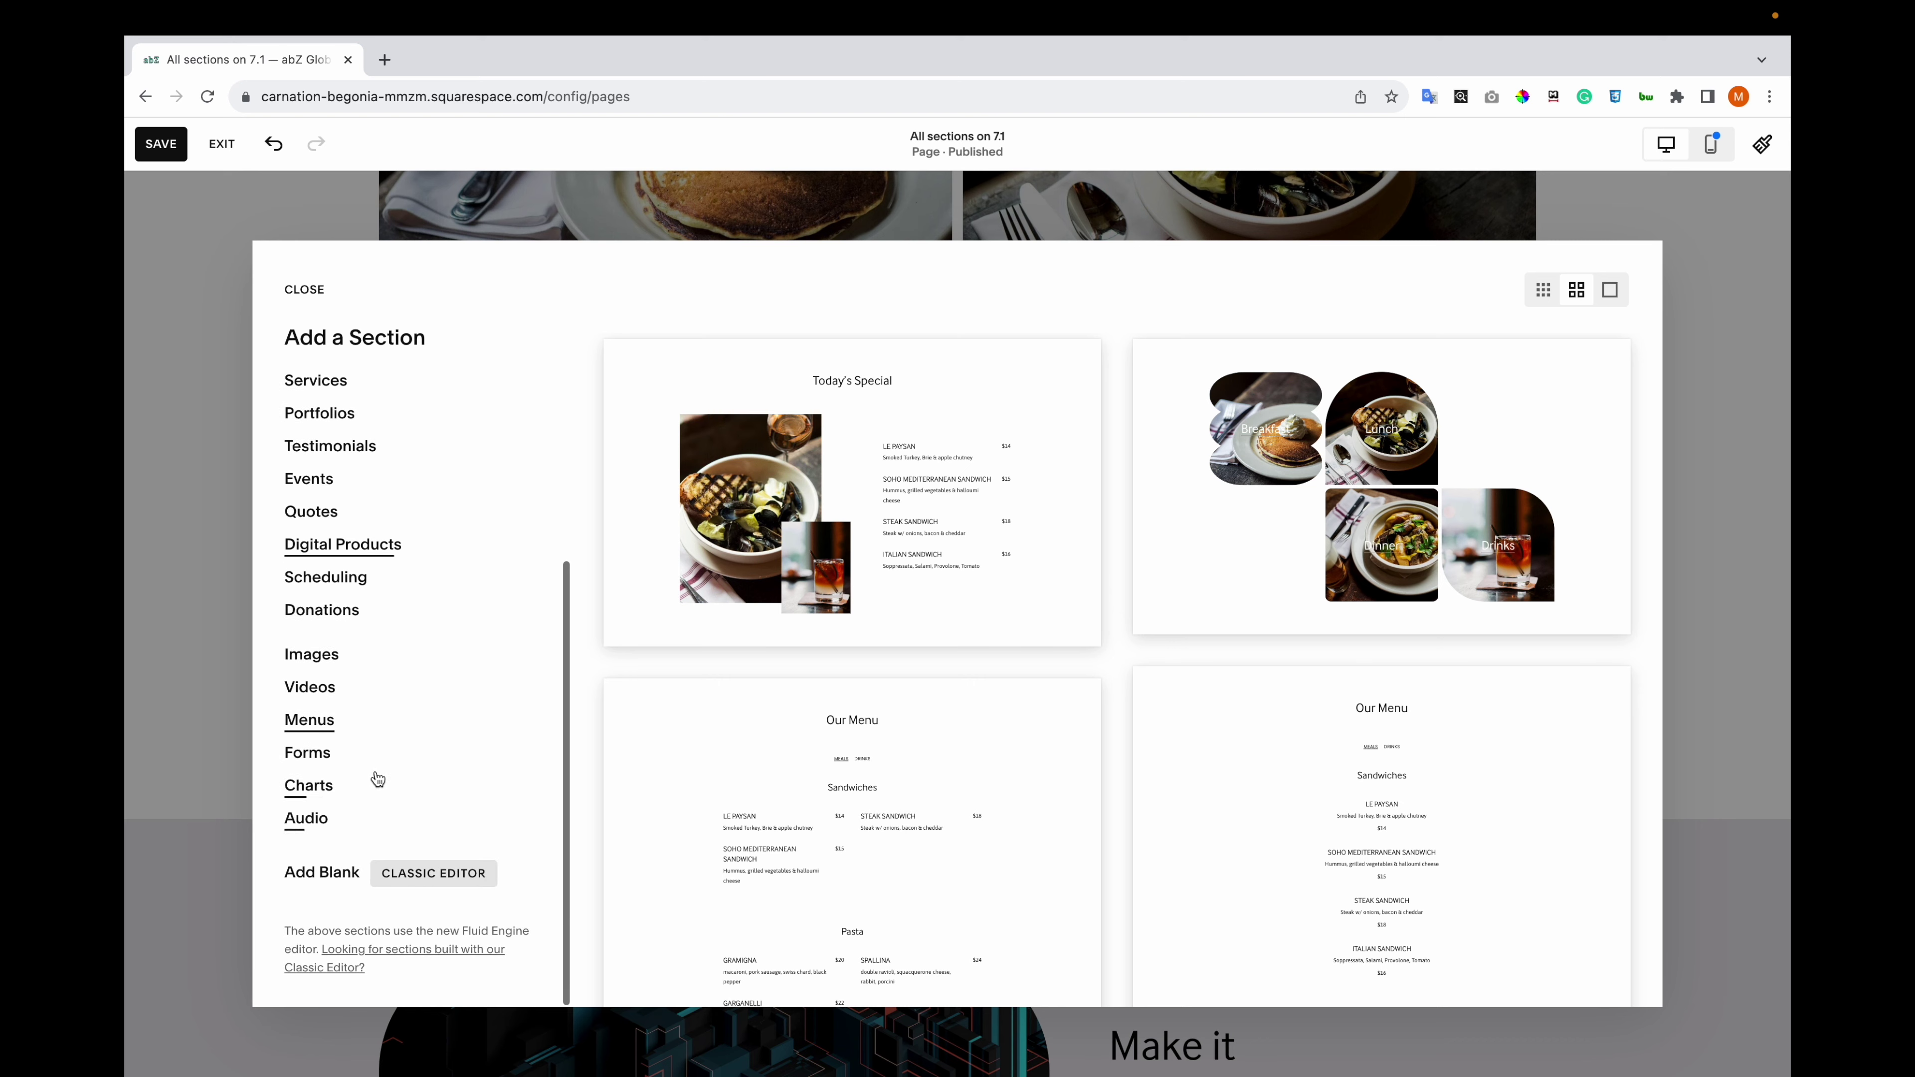
{"action": "left_click", "coordinate": [368, 757]}
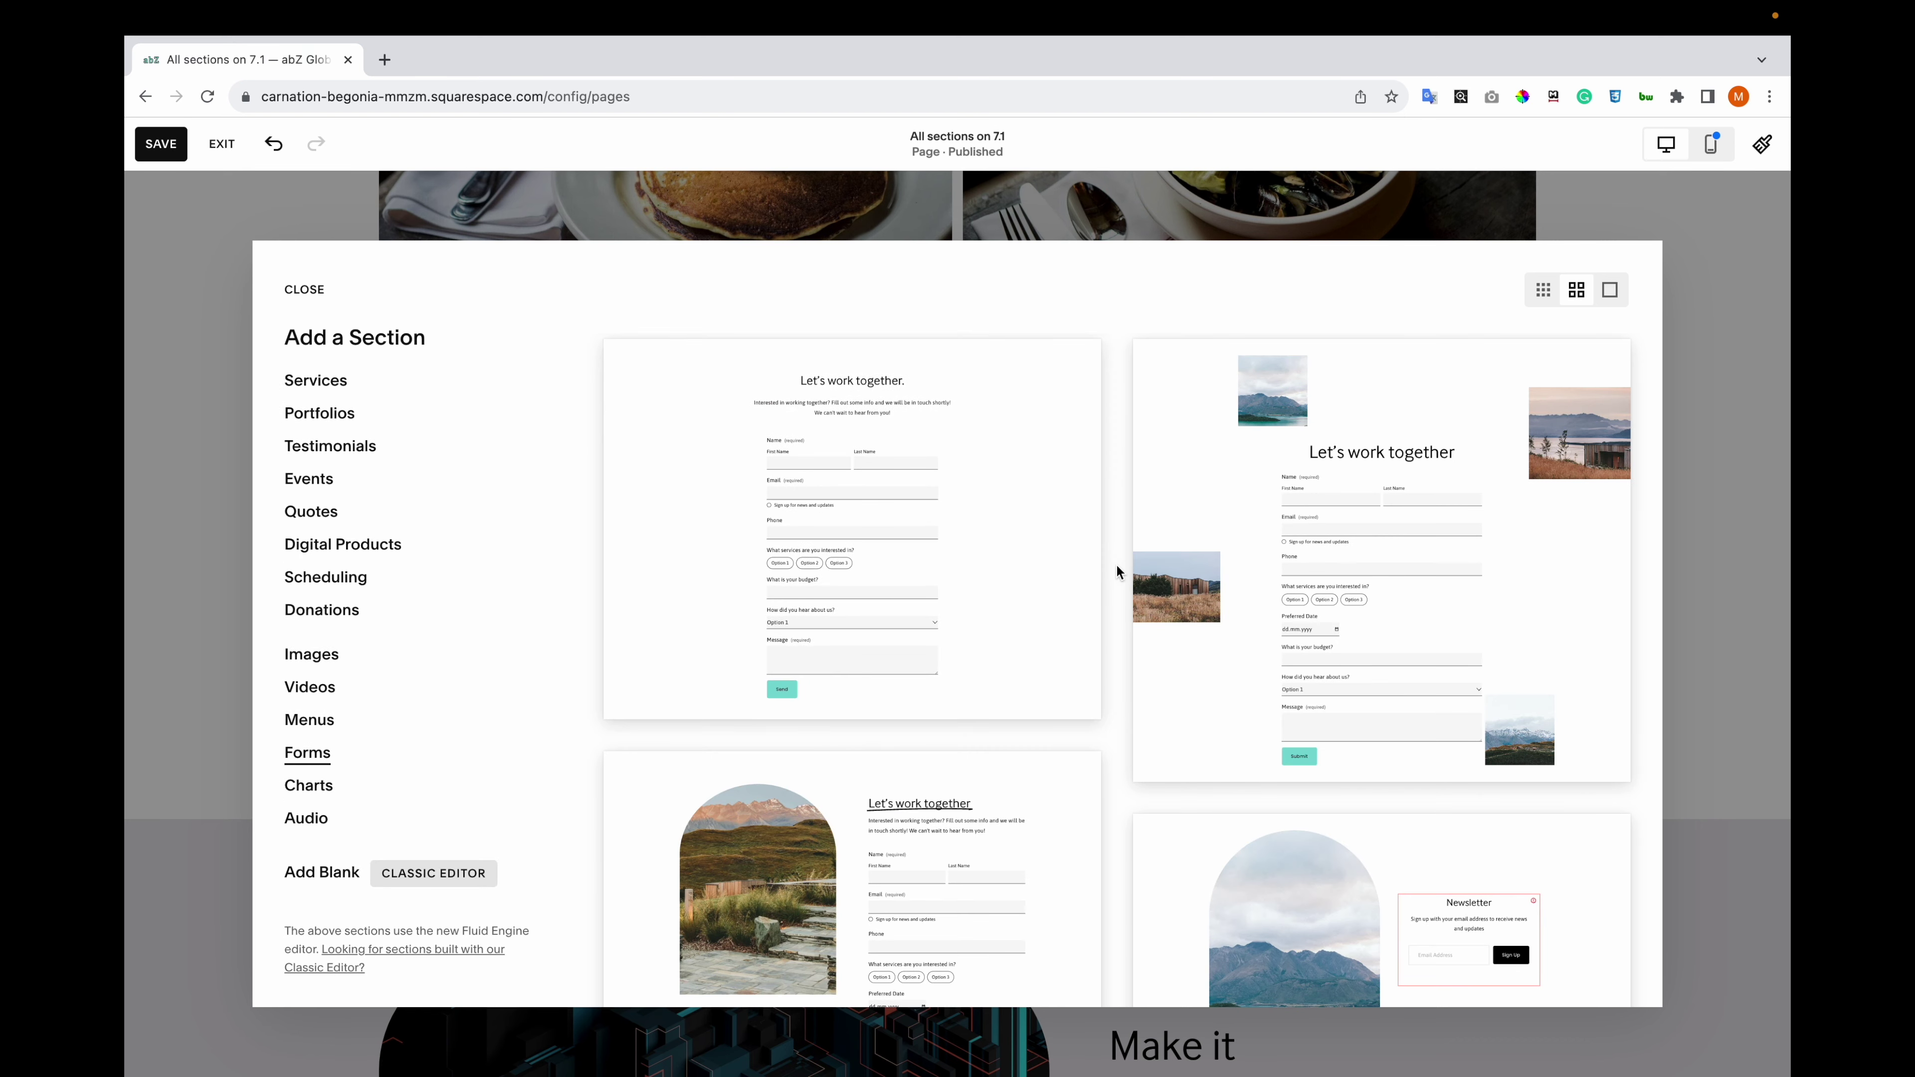
{"action": "scroll", "coordinate": [1116, 563], "scroll_direction": "down", "scroll_amount": 6}
{"action": "scroll", "coordinate": [1116, 563], "scroll_direction": "down", "scroll_amount": 3}
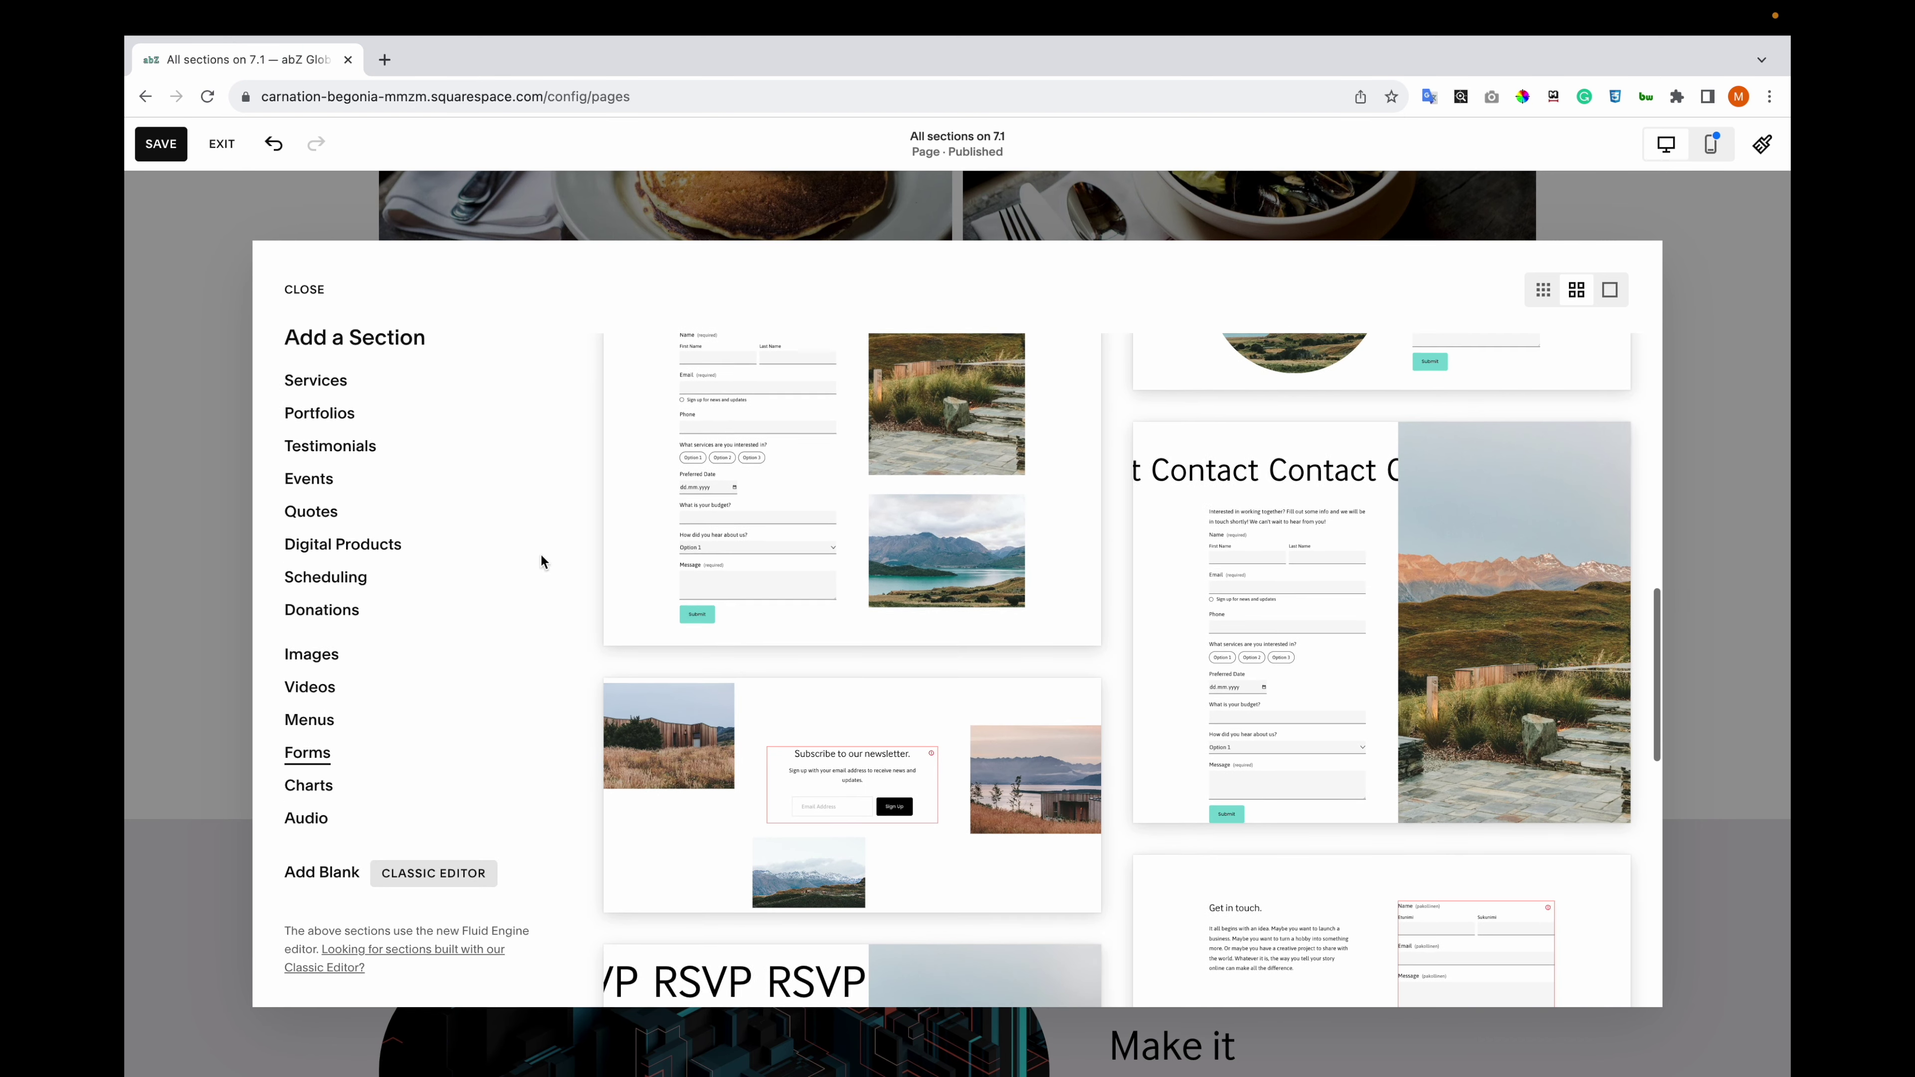
{"action": "scroll", "coordinate": [377, 641], "scroll_direction": "up", "scroll_amount": 4}
{"action": "scroll", "coordinate": [325, 591], "scroll_direction": "down", "scroll_amount": 4}
{"action": "left_click", "coordinate": [308, 784]}
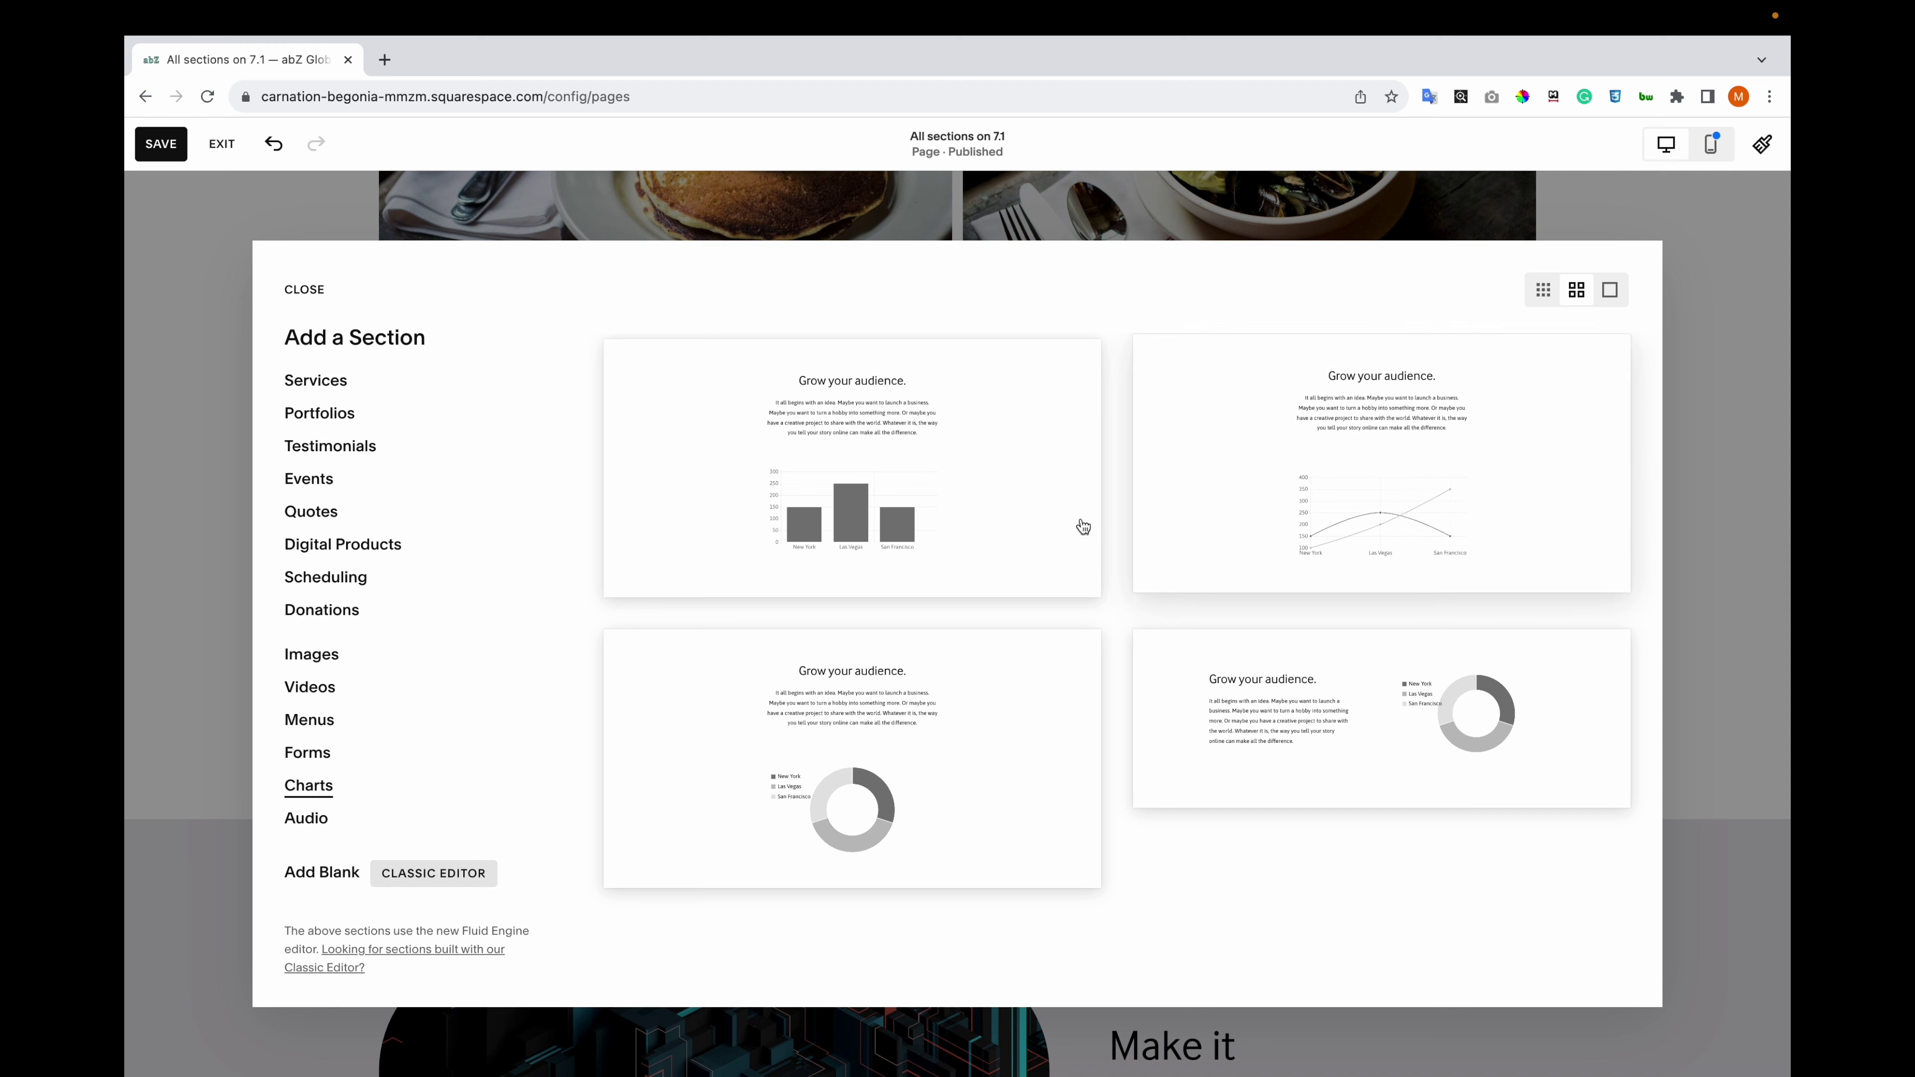